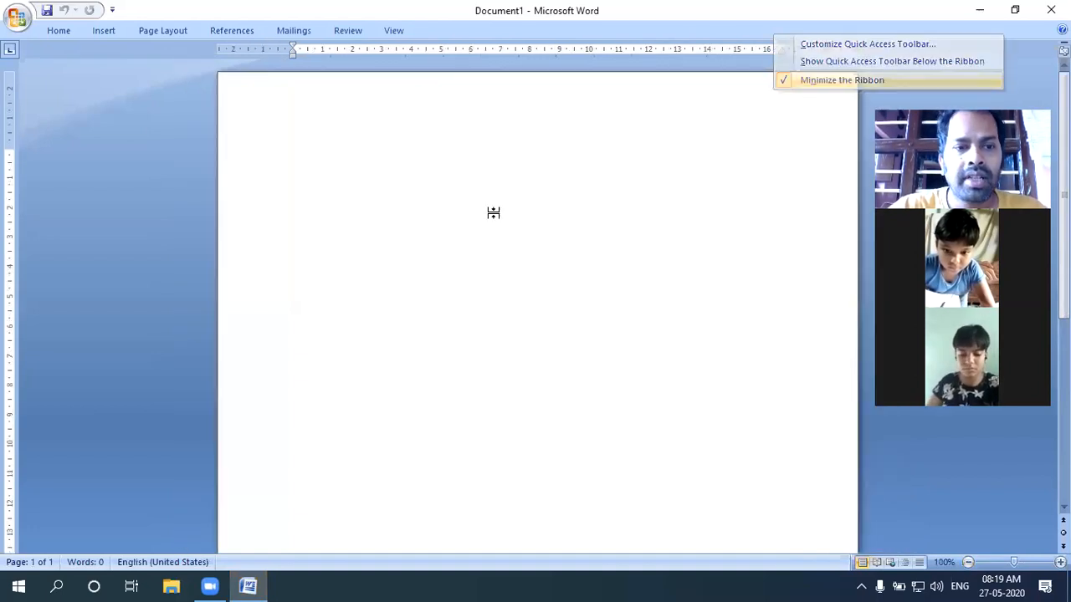
- Turn off the minimized ribbon and set the font size to 18 for the blank document
{"action": "key", "text": "Return"}
{"action": "key", "text": "ctrl+shift+period"}
{"action": "key", "text": "ctrl+shift+period"}
{"action": "key", "text": "ctrl+shift+period"}
{"action": "key", "text": "ctrl+shift+period"}
{"action": "key", "text": "ctrl+shift+period"}
{"action": "key", "text": "ctrl+shift+period"}
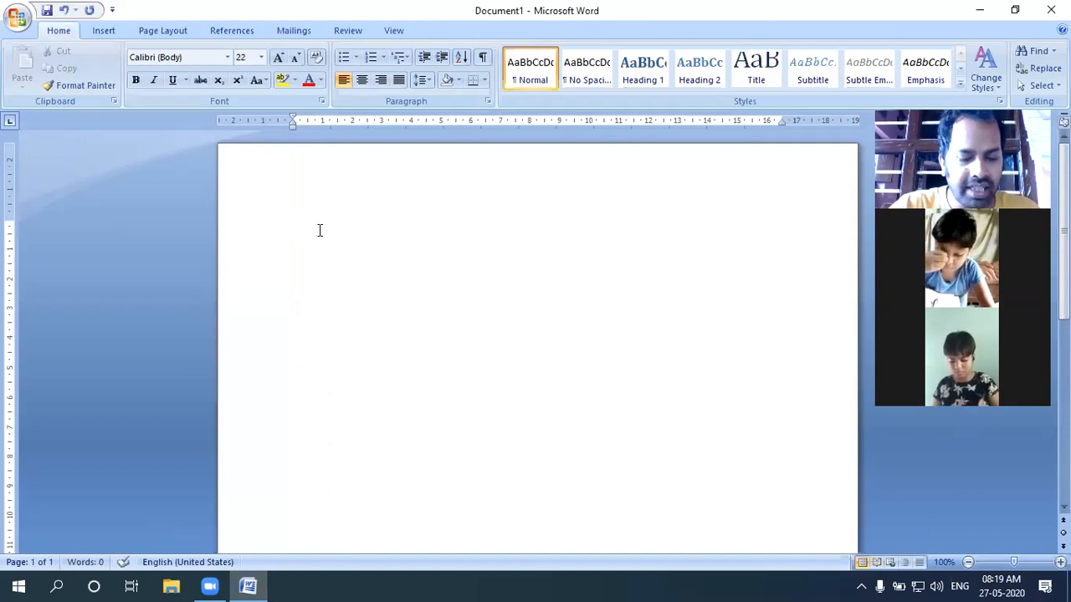
{"action": "key", "text": "ctrl+shift+comma"}
{"action": "key", "text": "ctrl+shift+comma"}
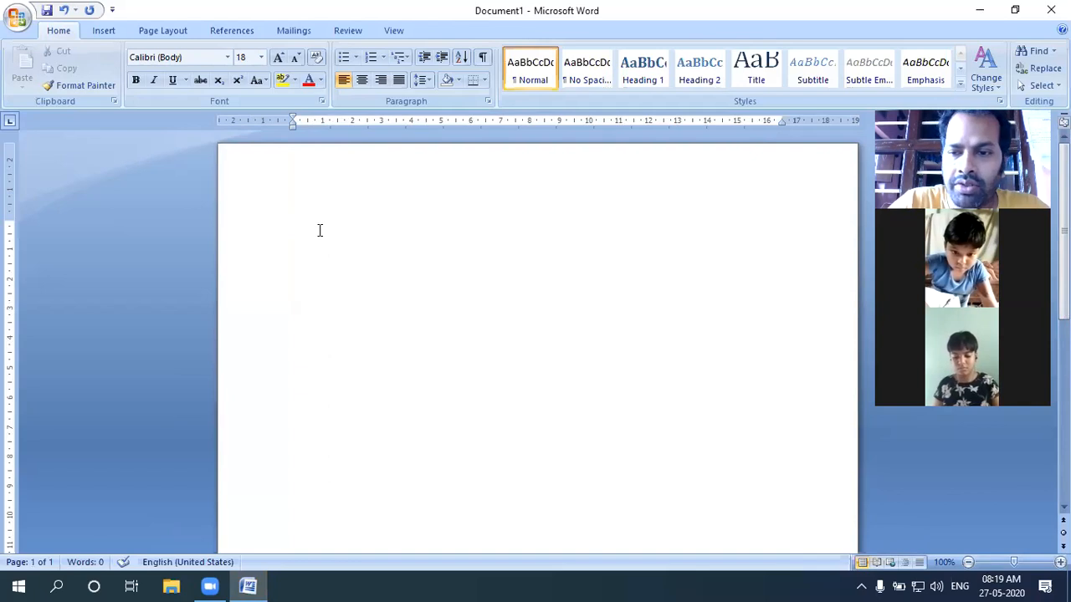
- Generate sample paragraphs in the document with the =rand() function
{"action": "type", "text": "="}
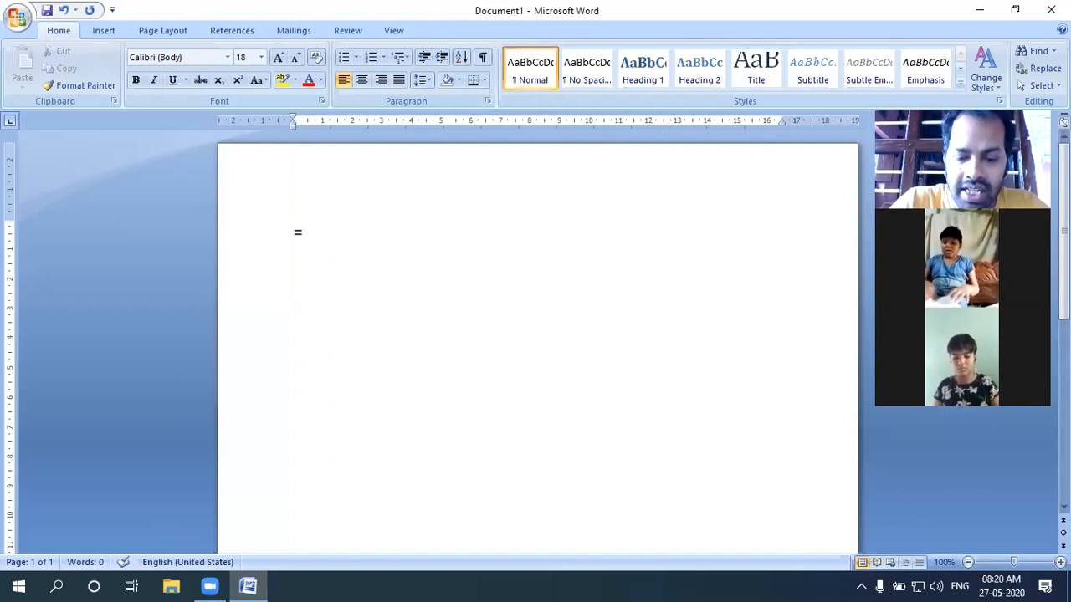
{"action": "type", "text": "rand()"}
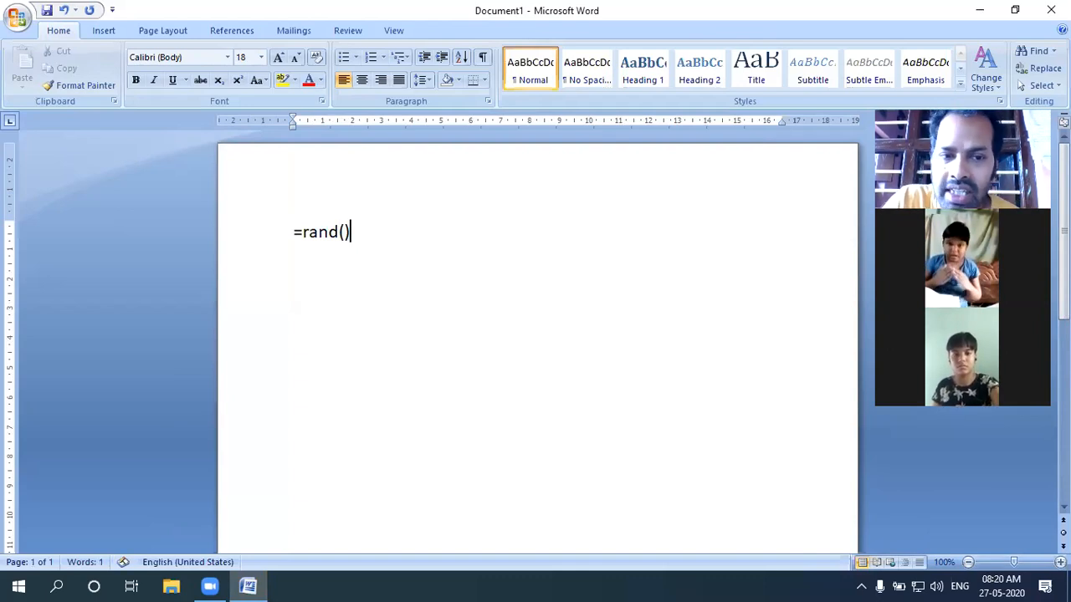
{"action": "key", "text": "Return"}
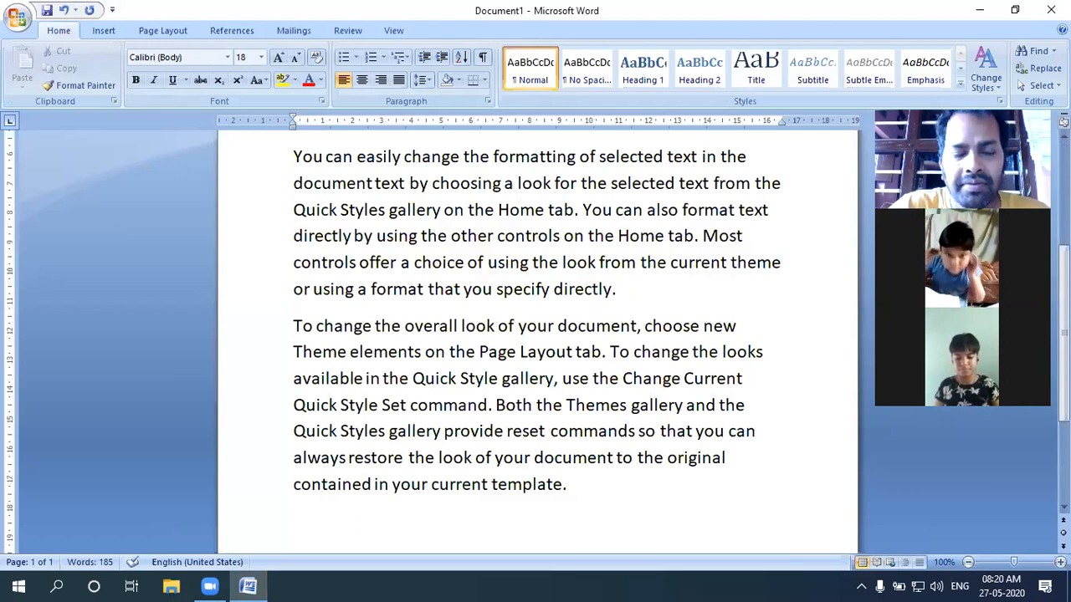
- Highlight the opening text of the first paragraph, from "On the Insert tab" to "insert tables", in red
{"action": "scroll", "coordinate": [455, 231], "scroll_direction": "up", "scroll_amount": 3}
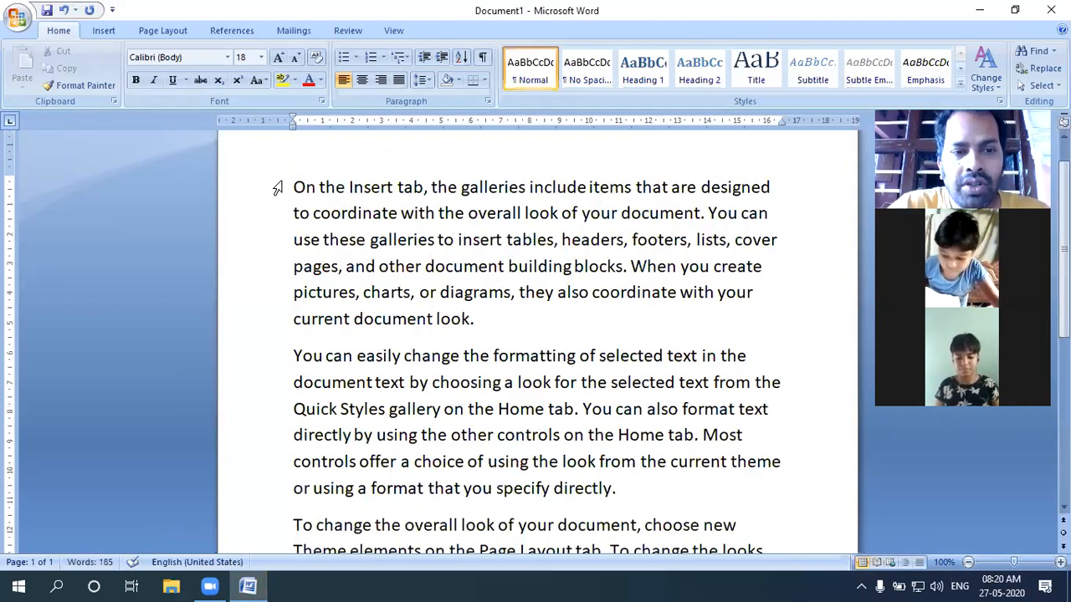
{"action": "left_click_drag", "start_coordinate": [291, 181], "coordinate": [554, 240]}
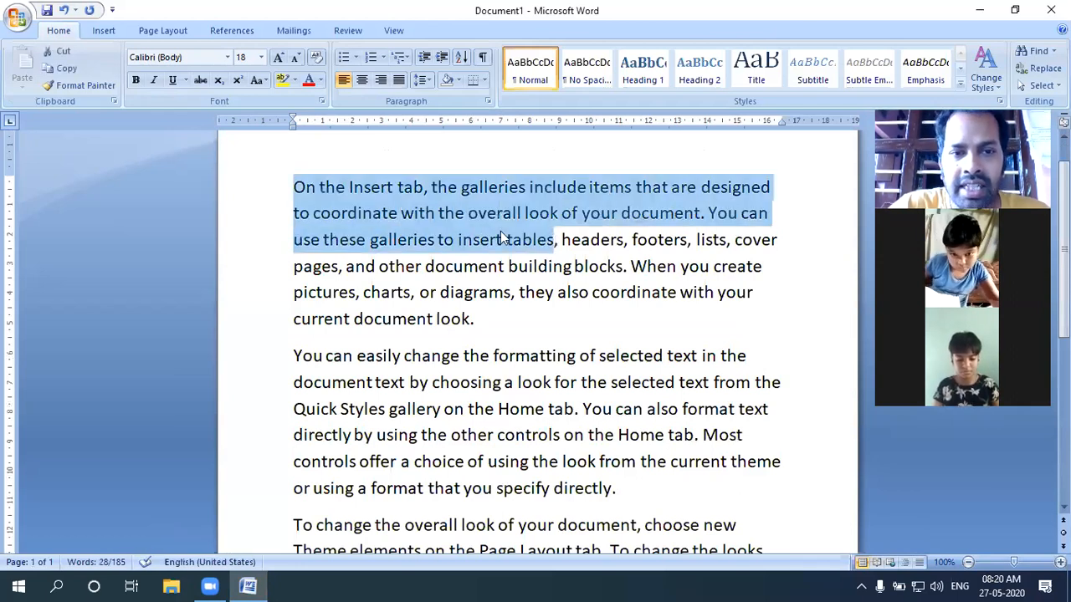
{"action": "left_click", "coordinate": [294, 81]}
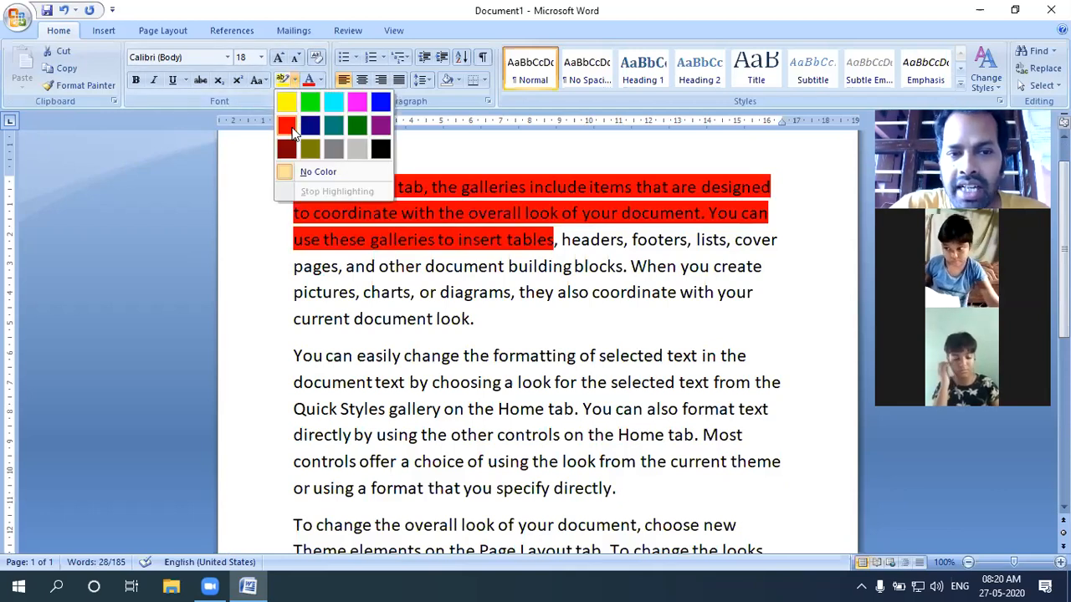
{"action": "left_click", "coordinate": [293, 132]}
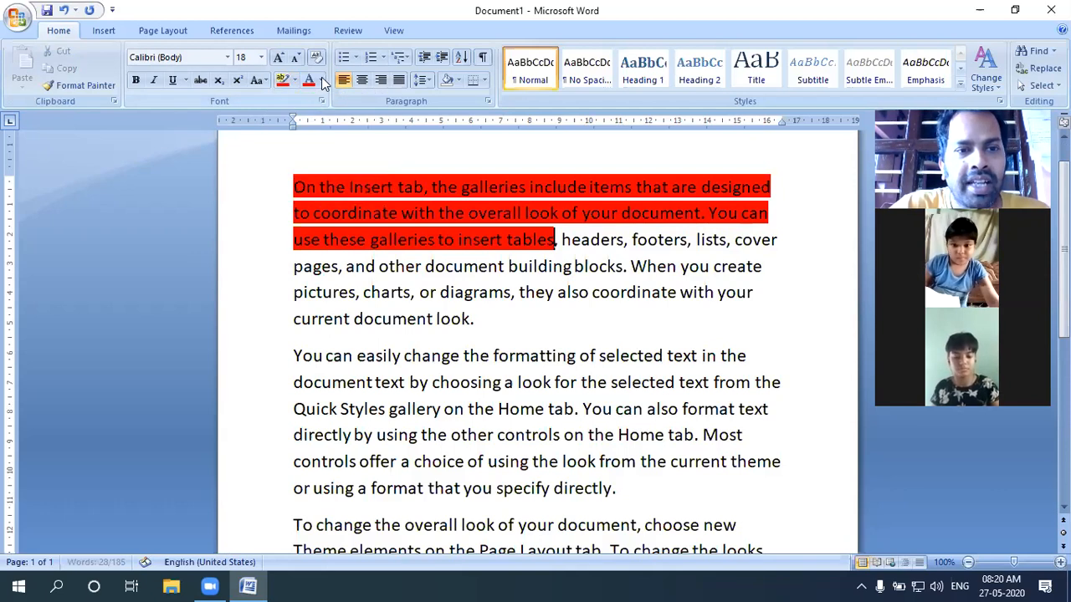
- Color the red-highlighted text of the first paragraph yellow and set its font to Arial Black
{"action": "left_click", "coordinate": [321, 79]}
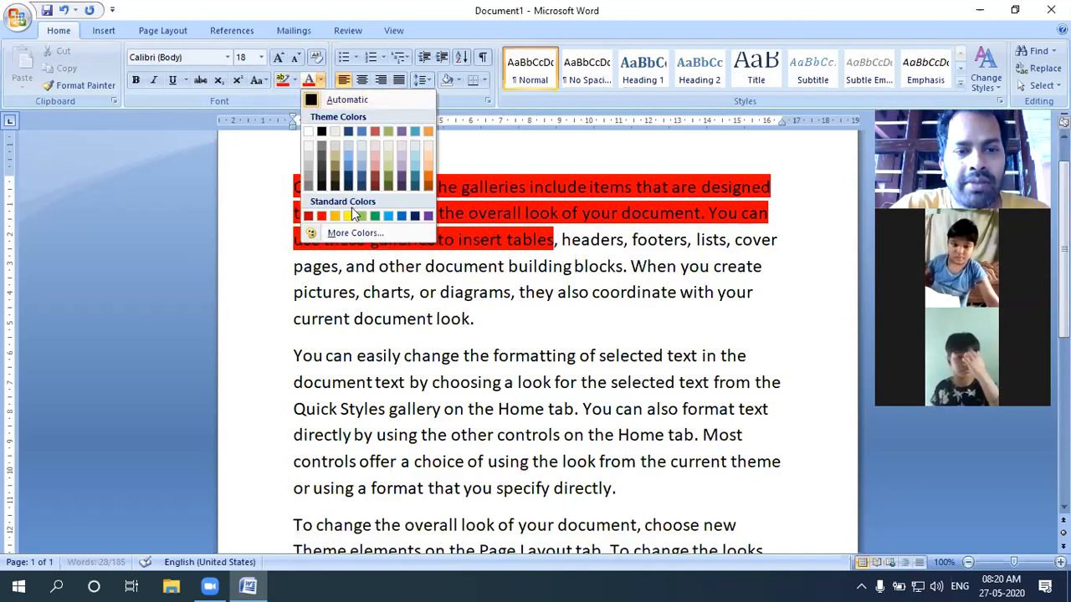
{"action": "left_click", "coordinate": [553, 242]}
{"action": "left_click_drag", "start_coordinate": [553, 243], "coordinate": [438, 243]}
{"action": "left_click_drag", "start_coordinate": [309, 211], "coordinate": [292, 184]}
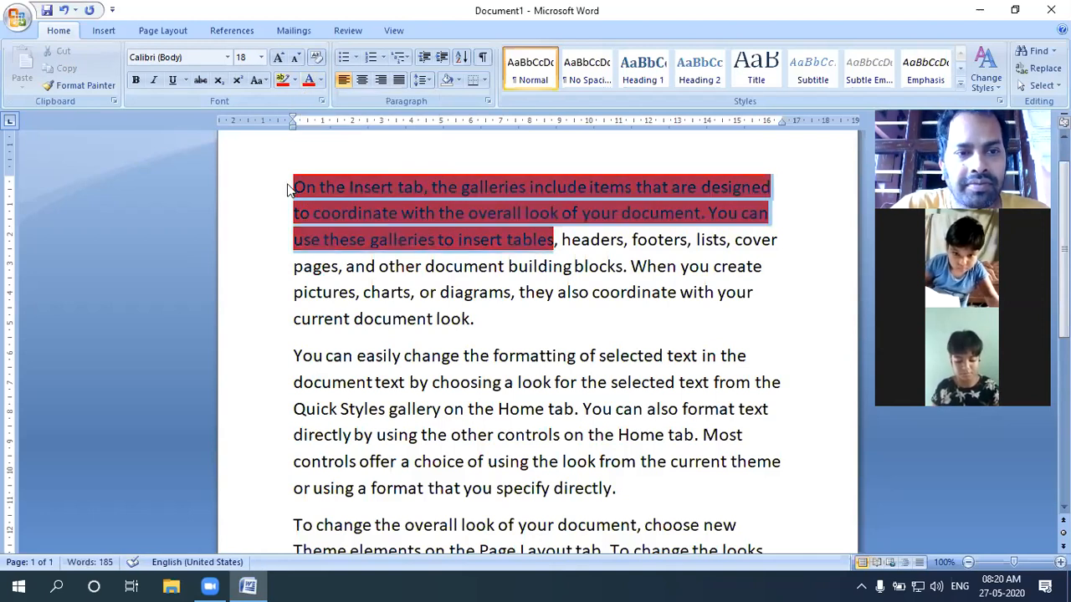
{"action": "left_click", "coordinate": [322, 81]}
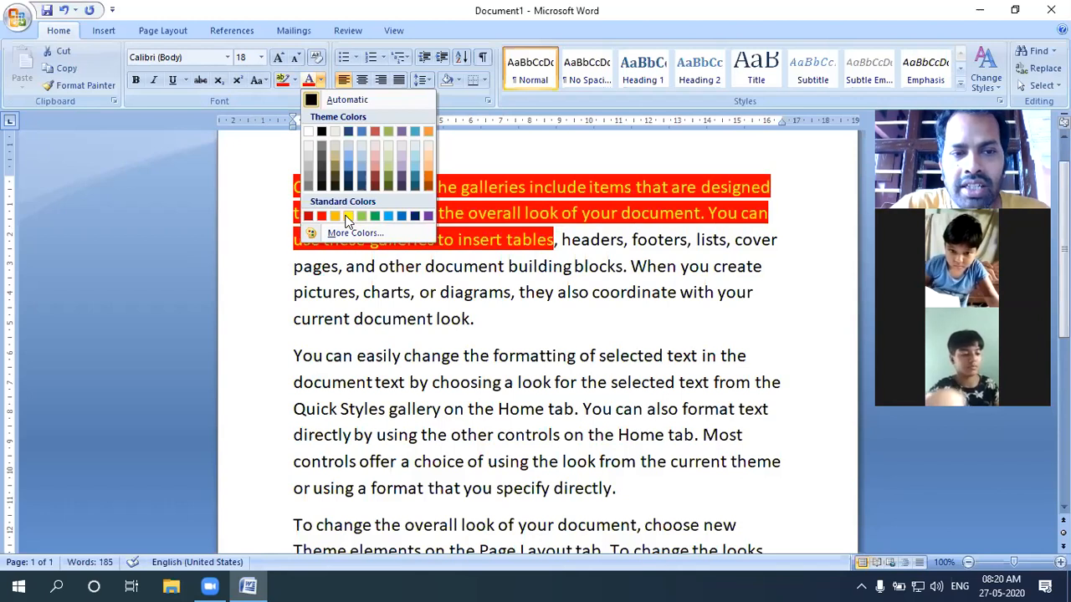
{"action": "left_click", "coordinate": [348, 215]}
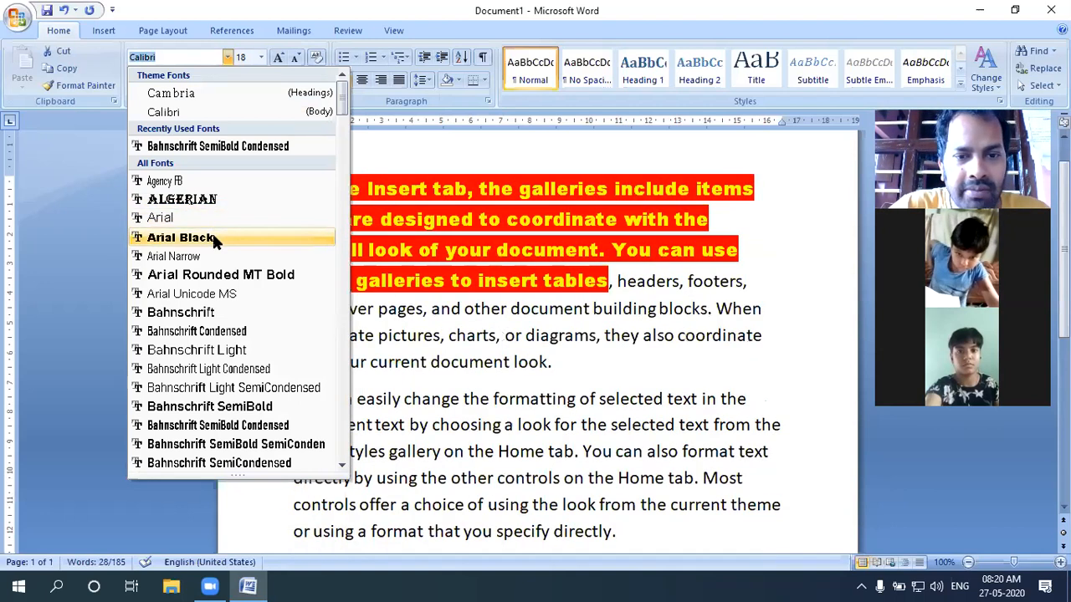
{"action": "left_click", "coordinate": [214, 239]}
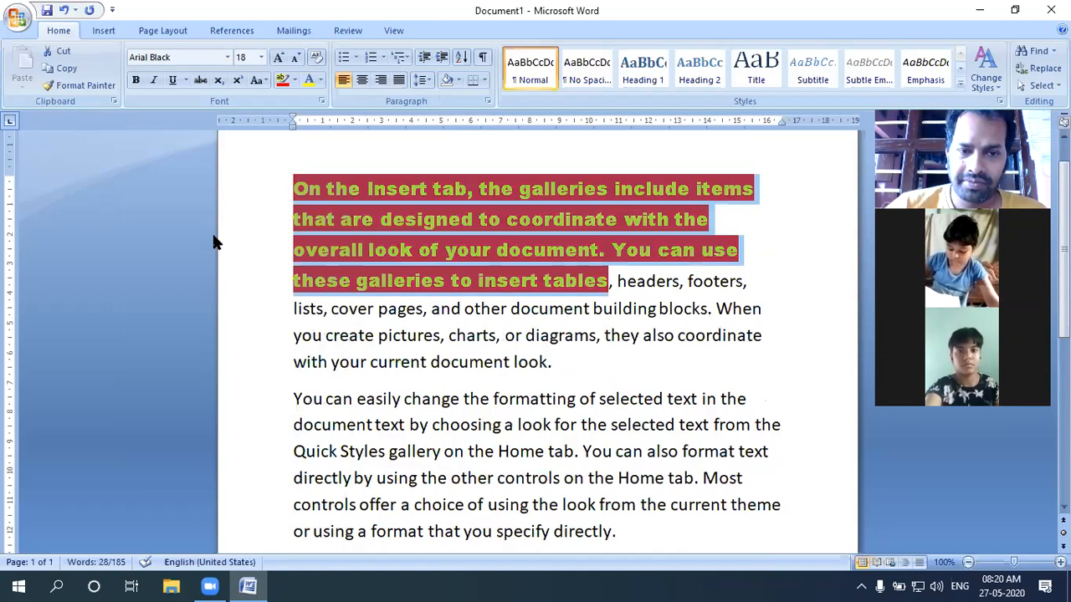
{"action": "left_click", "coordinate": [436, 259]}
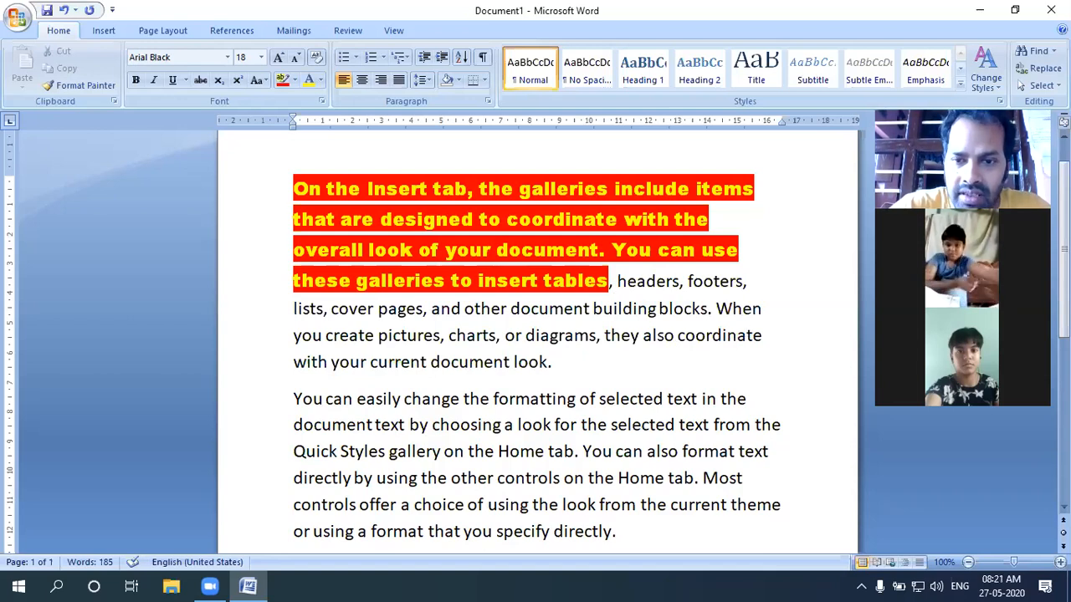
- Add the line "Cut copy" after the last paragraph, leaving two blank lines between them
{"action": "scroll", "coordinate": [536, 334], "scroll_direction": "down", "scroll_amount": 1}
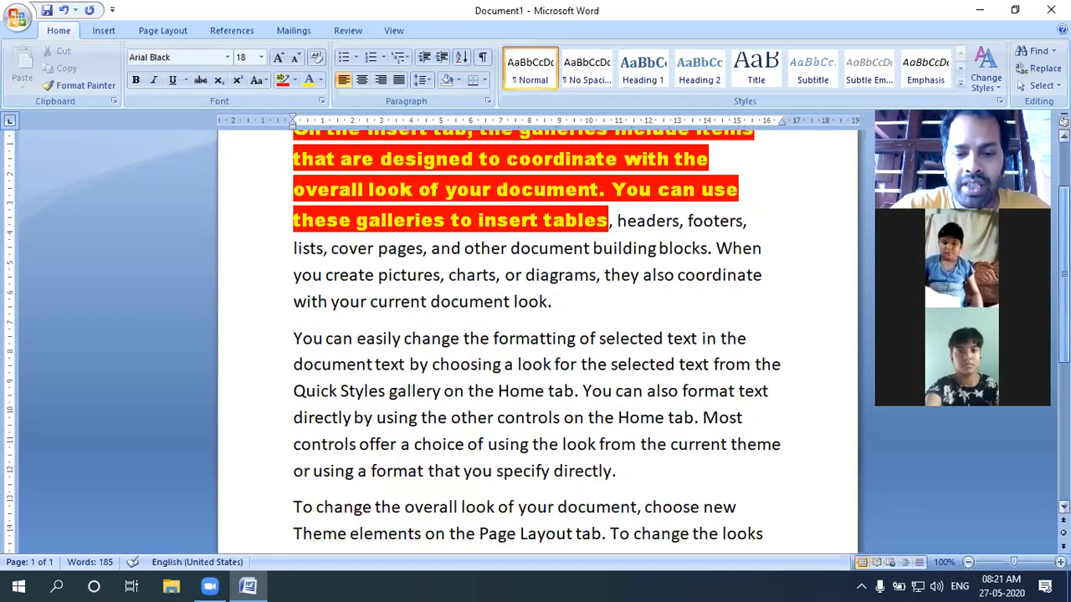
{"action": "scroll", "coordinate": [535, 335], "scroll_direction": "down", "scroll_amount": 1}
{"action": "scroll", "coordinate": [535, 335], "scroll_direction": "down", "scroll_amount": 1}
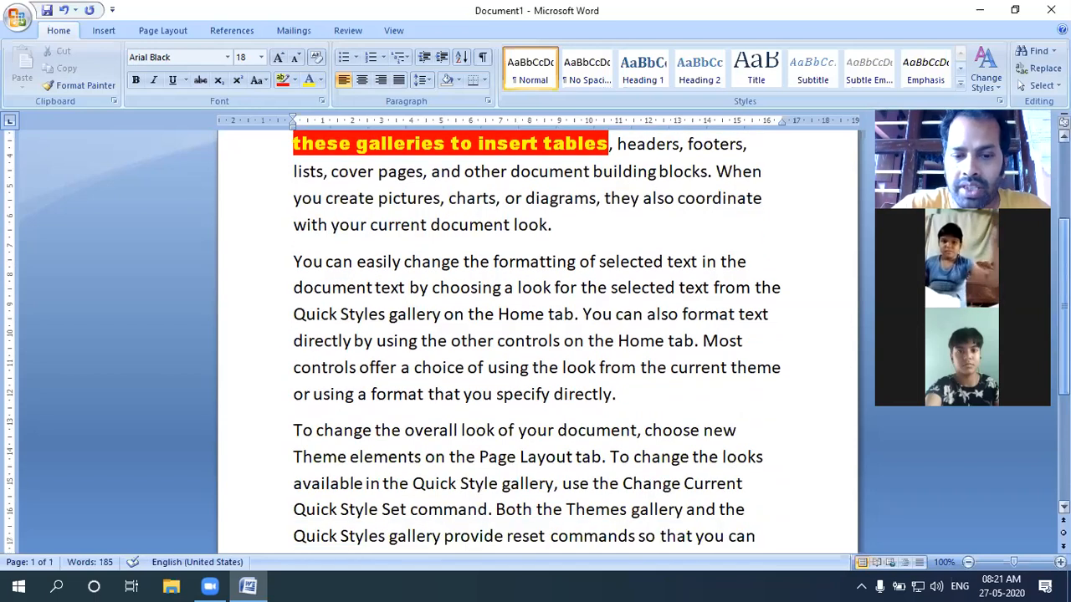
{"action": "scroll", "coordinate": [749, 467], "scroll_direction": "down", "scroll_amount": 1}
{"action": "scroll", "coordinate": [750, 466], "scroll_direction": "down", "scroll_amount": 1}
{"action": "left_click", "coordinate": [610, 498]}
{"action": "key", "text": "Return"}
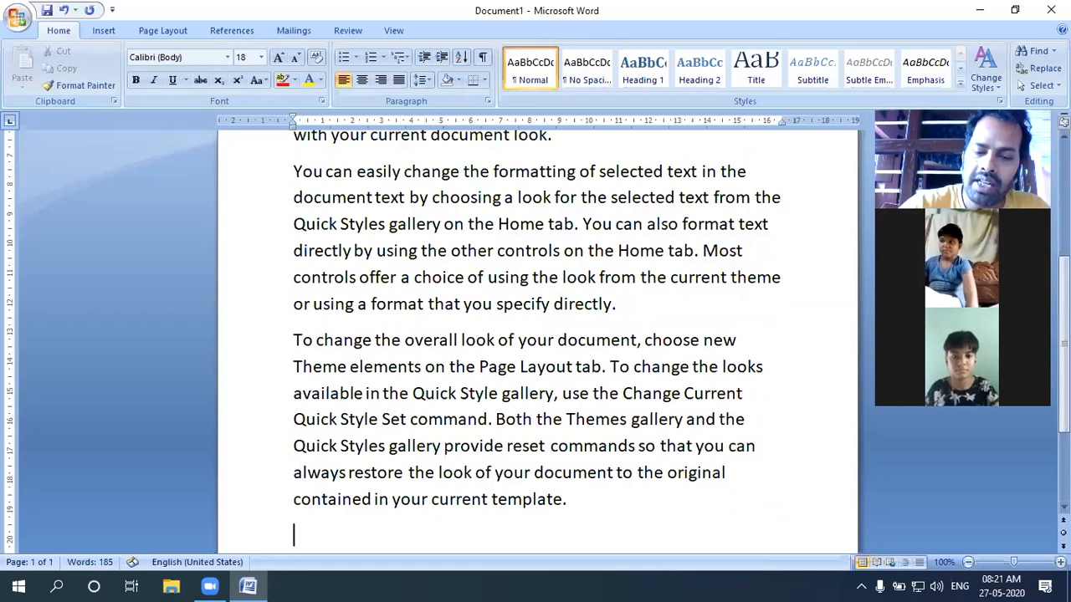
{"action": "key", "text": "Return"}
{"action": "key", "text": "Return"}
{"action": "type", "text": "cut copy"}
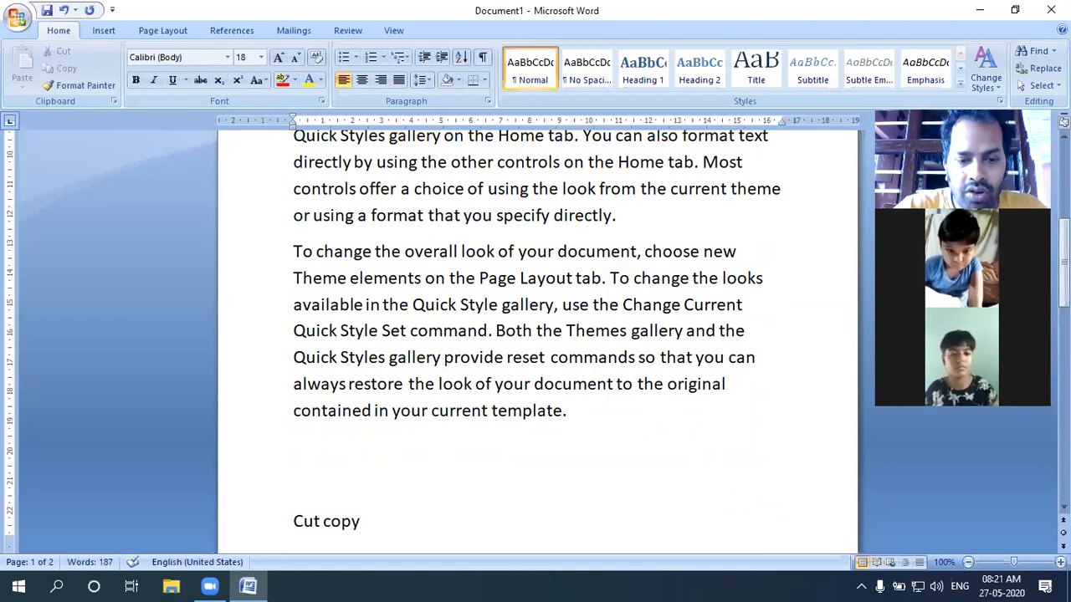
- Select the word "copy" in the last line of the document
{"action": "key", "text": "shift+Left"}
{"action": "key", "text": "shift+Left"}
{"action": "key", "text": "shift+Left"}
{"action": "key", "text": "shift+Left"}
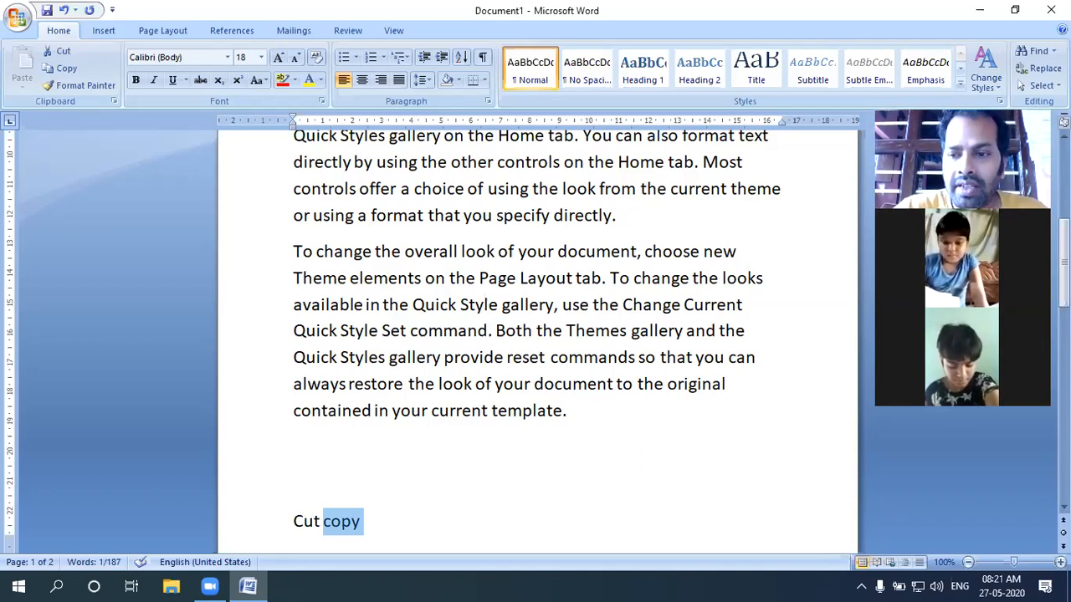
- Copy the highlighted text's formatting with Format Painter onto the second paragraph's first sentence, ending at "Home tab."
{"action": "scroll", "coordinate": [536, 335], "scroll_direction": "up", "scroll_amount": 2}
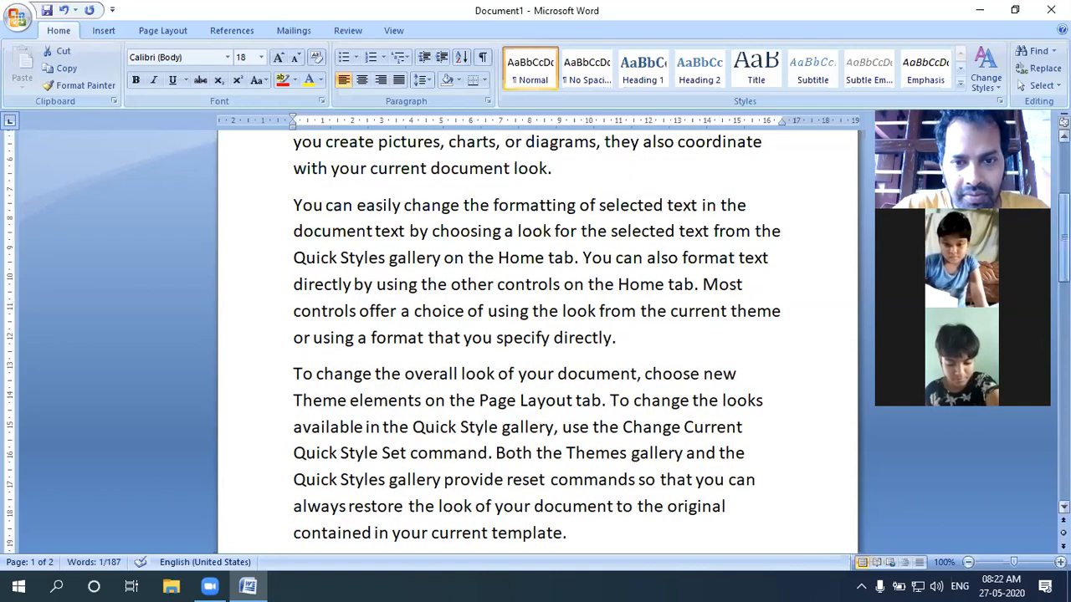
{"action": "scroll", "coordinate": [535, 335], "scroll_direction": "up", "scroll_amount": 3}
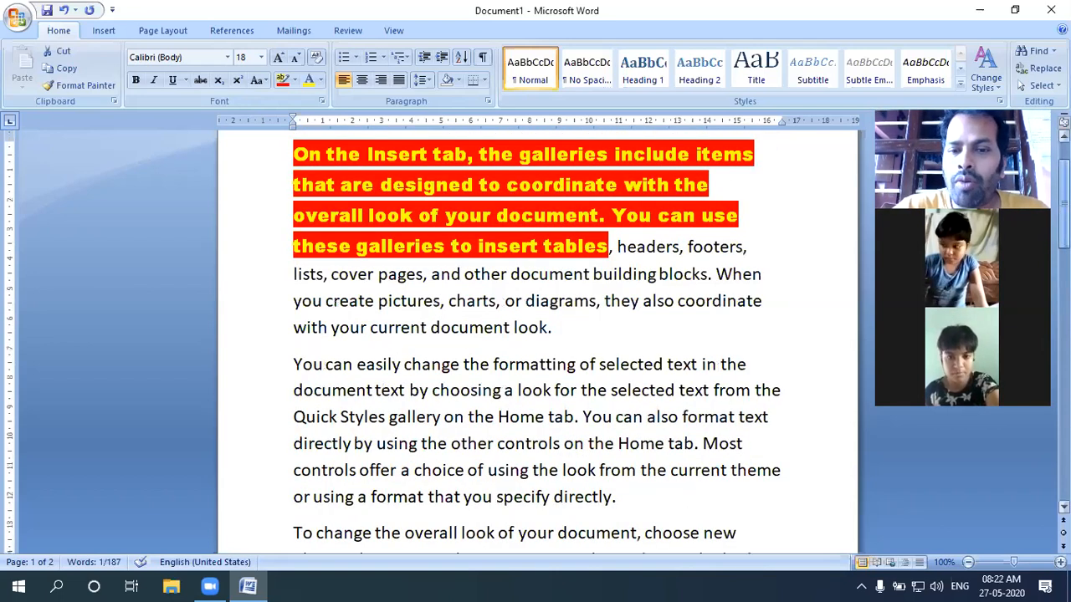
{"action": "scroll", "coordinate": [620, 276], "scroll_direction": "up", "scroll_amount": 1}
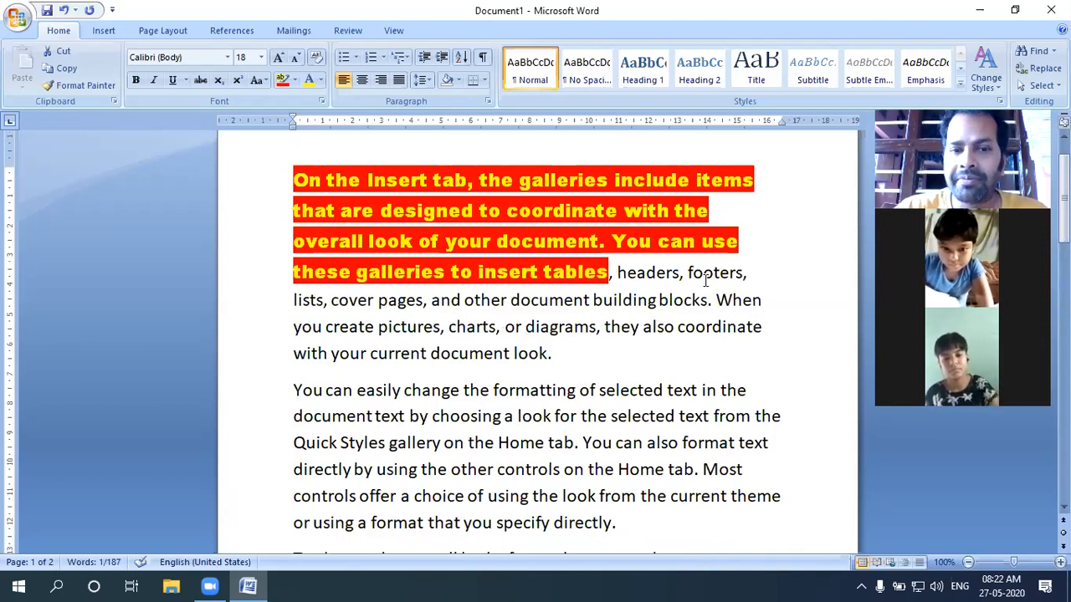
{"action": "left_click", "coordinate": [540, 181]}
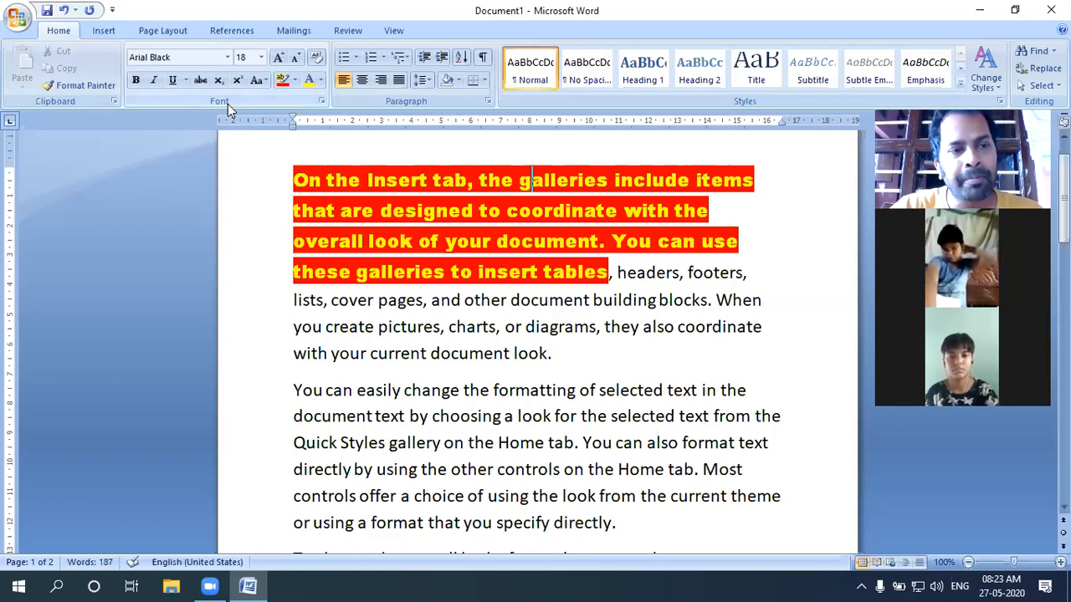
{"action": "left_click", "coordinate": [61, 86]}
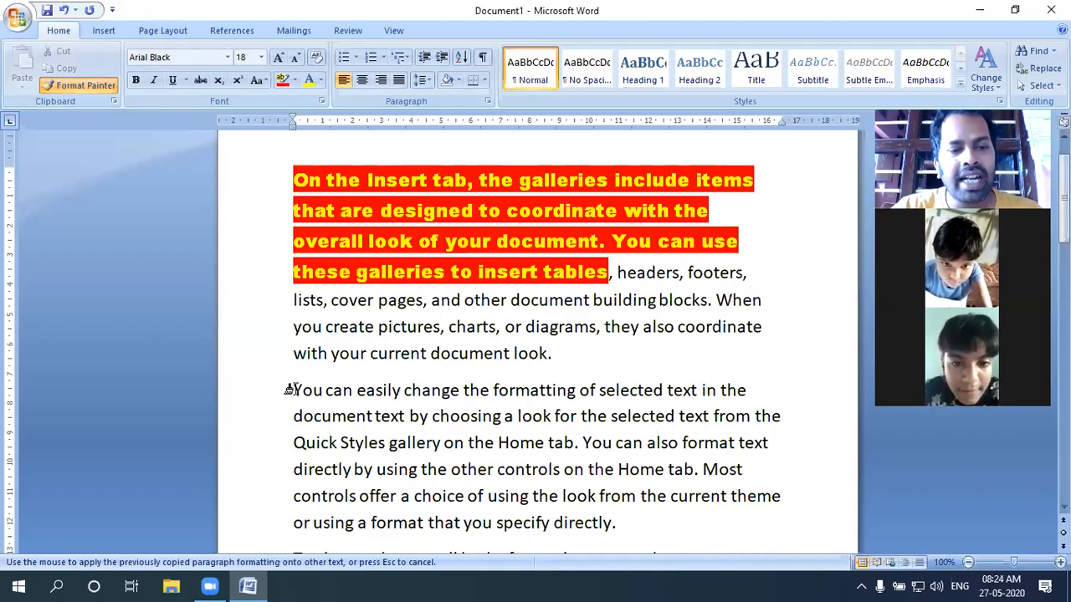
{"action": "mouse_move", "coordinate": [327, 387]}
{"action": "left_mouse_down"}
{"action": "mouse_move", "coordinate": [451, 390]}
{"action": "mouse_move", "coordinate": [584, 449]}
{"action": "mouse_move", "coordinate": [529, 440]}
{"action": "left_mouse_up"}
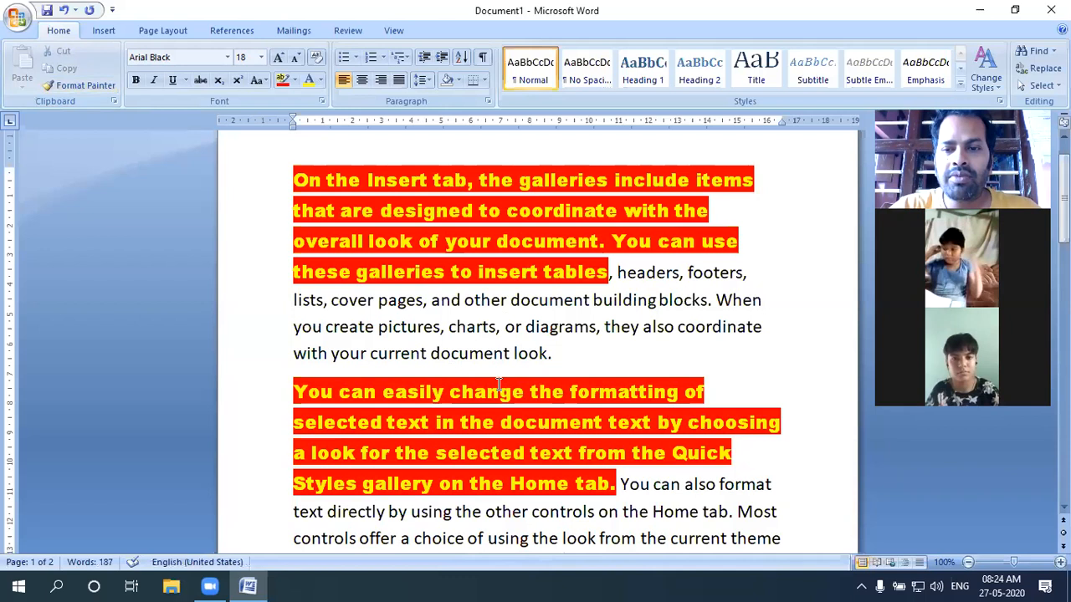
- Start a new line below "Cut copy" reading "Format Painter- It is an application of MS-Word"
{"action": "scroll", "coordinate": [535, 335], "scroll_direction": "down", "scroll_amount": 3}
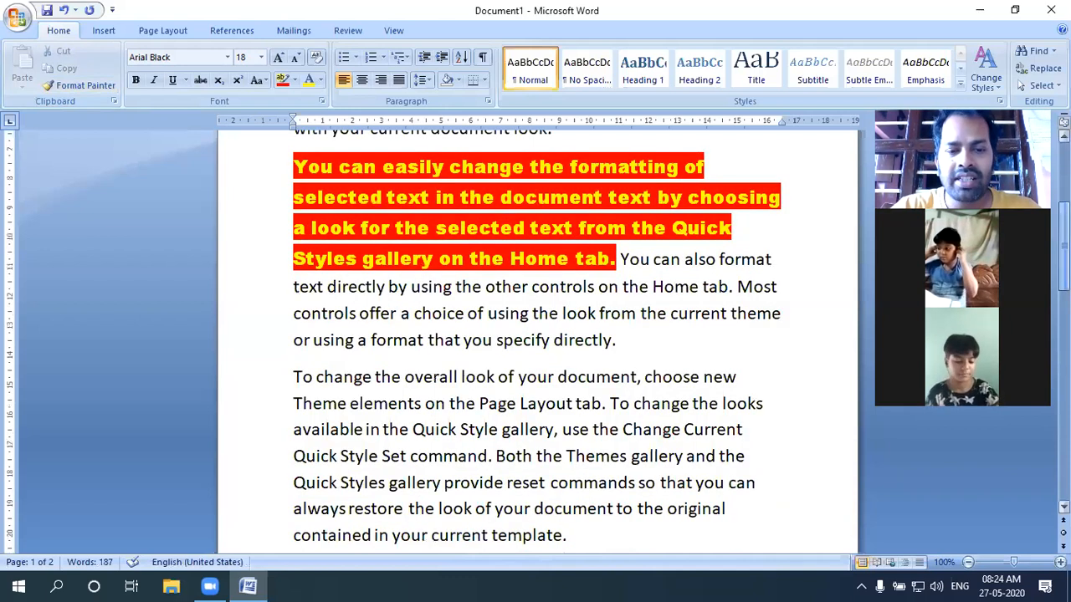
{"action": "scroll", "coordinate": [535, 335], "scroll_direction": "down", "scroll_amount": 2}
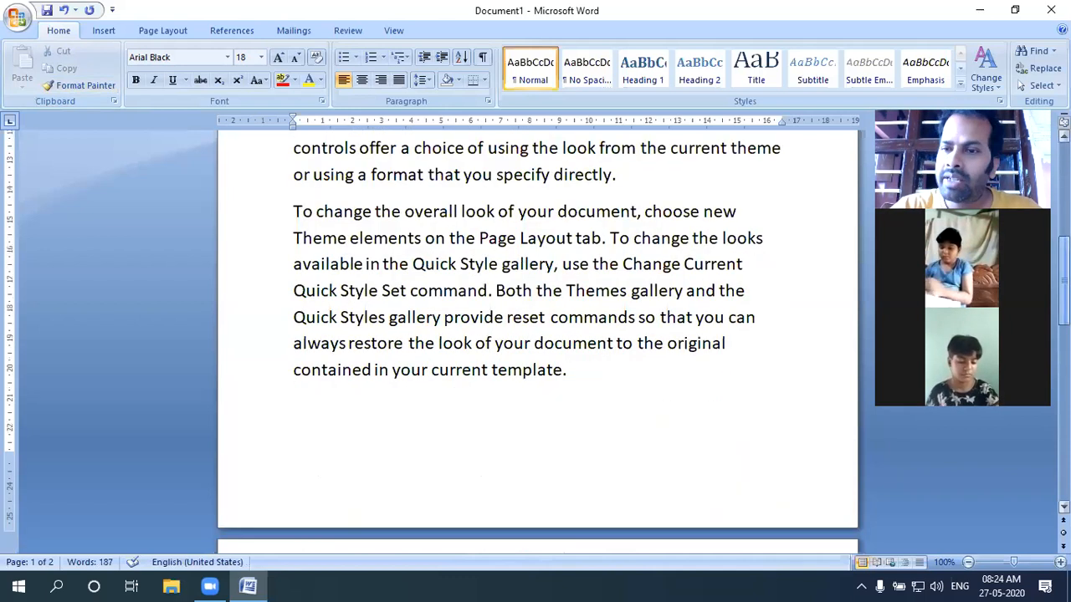
{"action": "scroll", "coordinate": [536, 335], "scroll_direction": "up", "scroll_amount": 5}
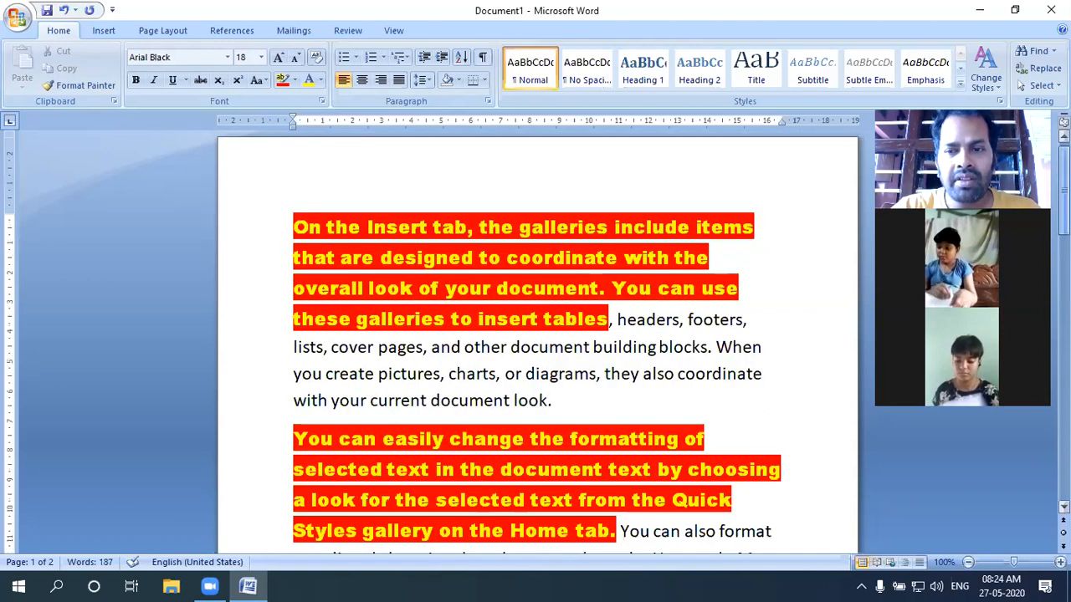
{"action": "scroll", "coordinate": [536, 335], "scroll_direction": "down", "scroll_amount": 2}
{"action": "scroll", "coordinate": [535, 334], "scroll_direction": "down", "scroll_amount": 2}
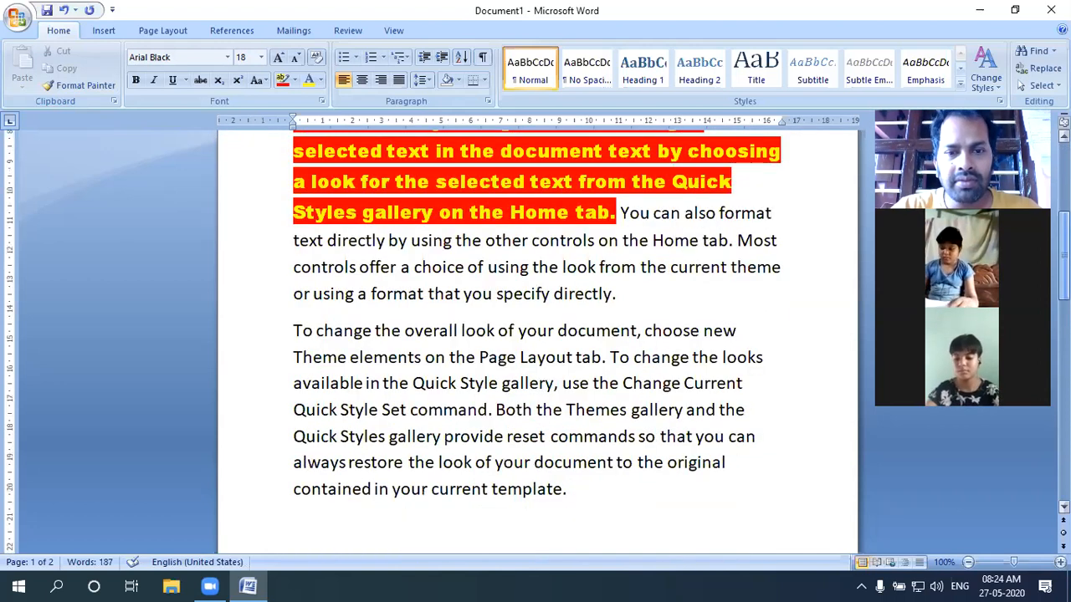
{"action": "scroll", "coordinate": [535, 335], "scroll_direction": "down", "scroll_amount": 2}
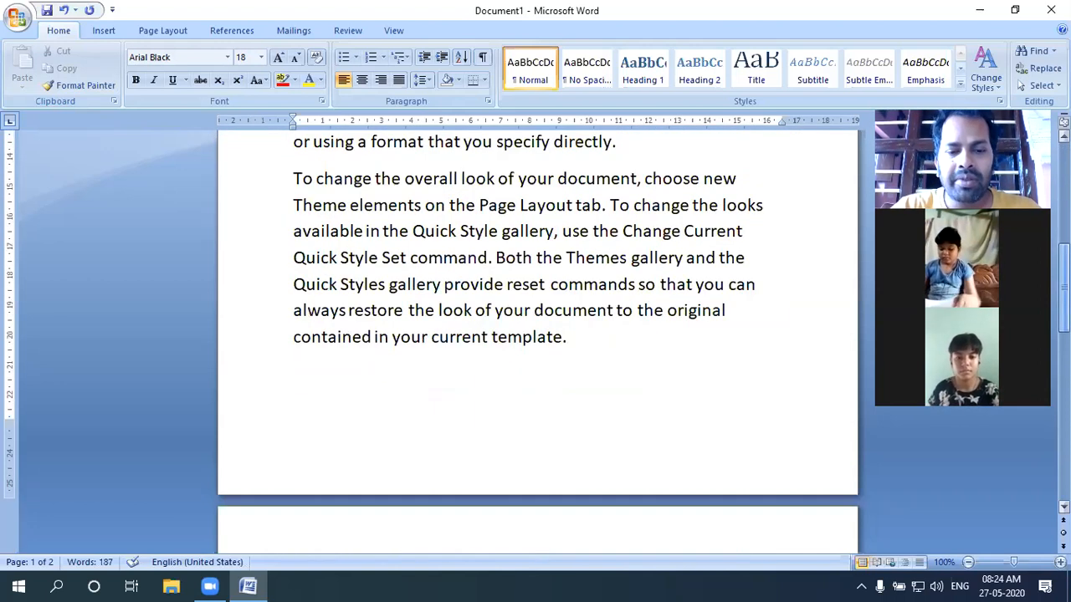
{"action": "scroll", "coordinate": [536, 334], "scroll_direction": "down", "scroll_amount": 2}
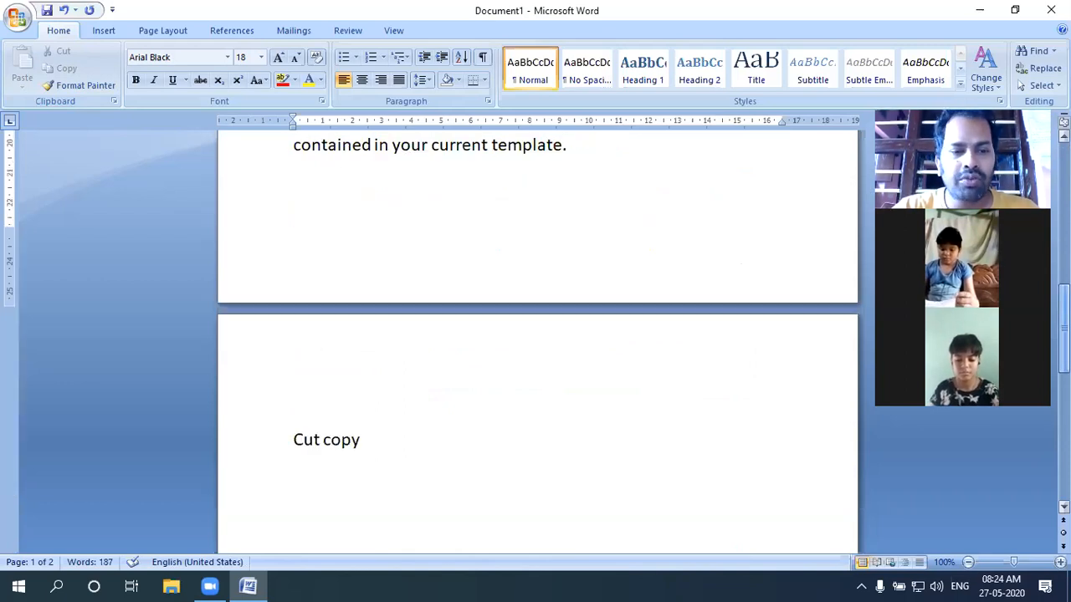
{"action": "key", "text": "Return"}
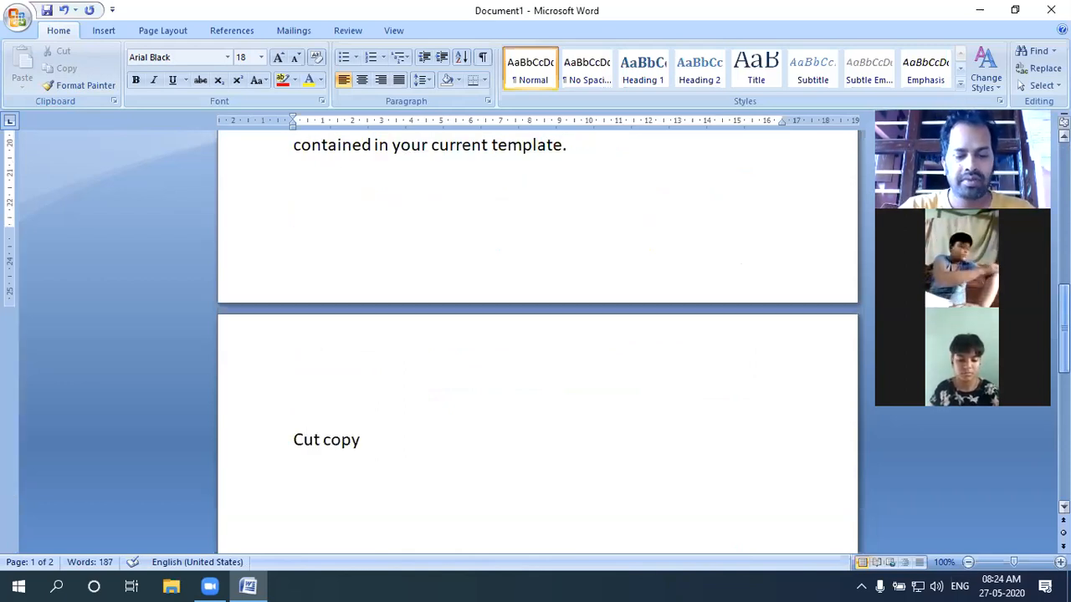
{"action": "type", "text": "Format Painter- "}
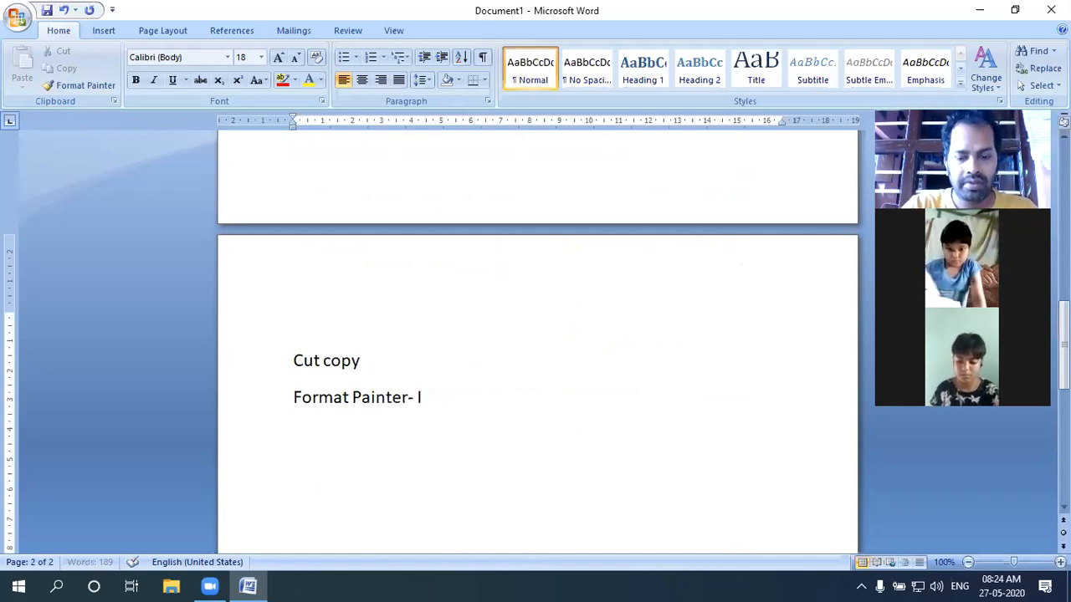
{"action": "type", "text": "It is an appli"}
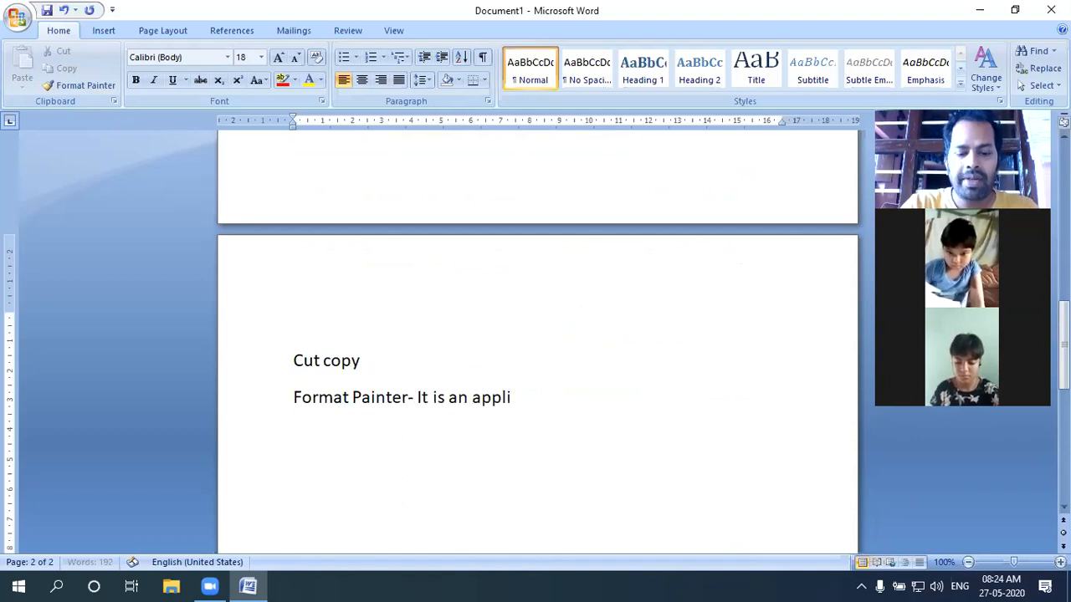
{"action": "type", "text": "cation of MS"}
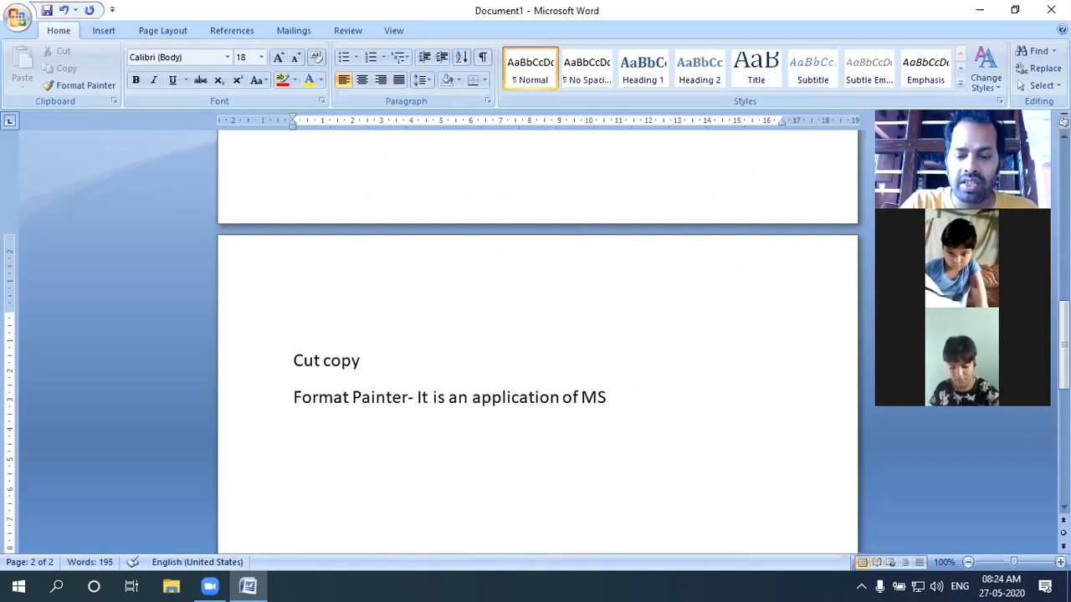
{"action": "type", "text": "-W"}
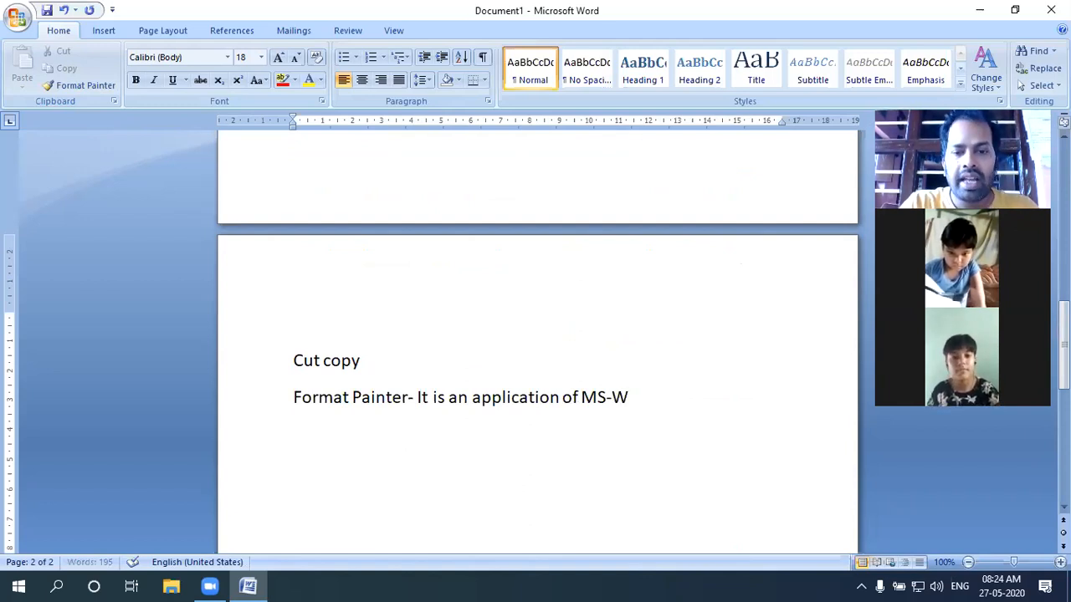
{"action": "type", "text": "ord "}
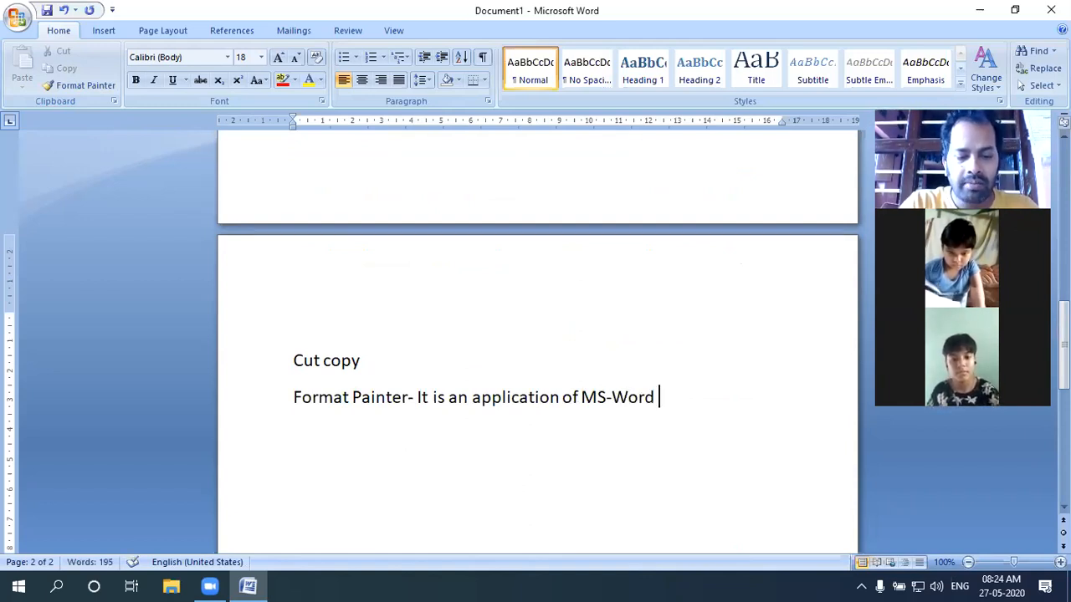
- Continue the Format Painter sentence with "by which you can copy the format"
{"action": "type", "text": "by which you an"}
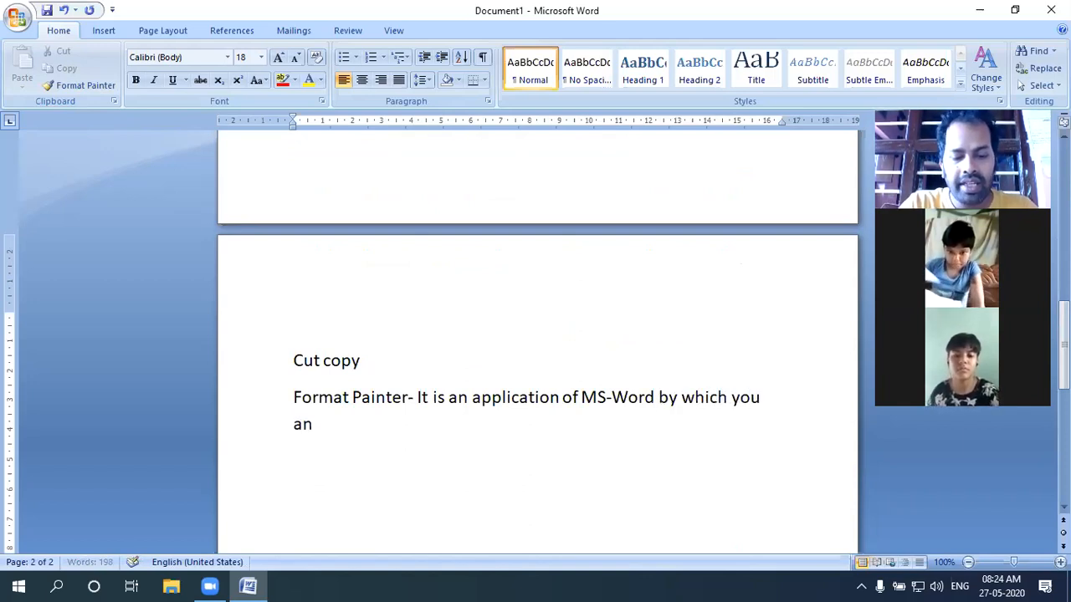
{"action": "type", "text": " copy the"}
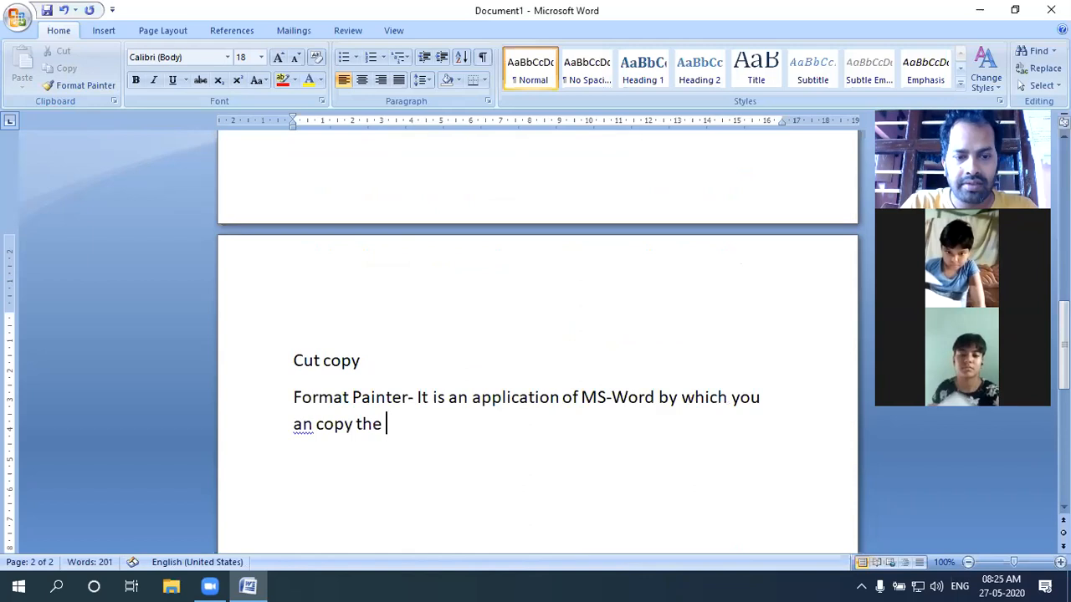
{"action": "left_click", "coordinate": [292, 425]}
{"action": "type", "text": "c"}
{"action": "key", "text": "End"}
{"action": "type", "text": "for"}
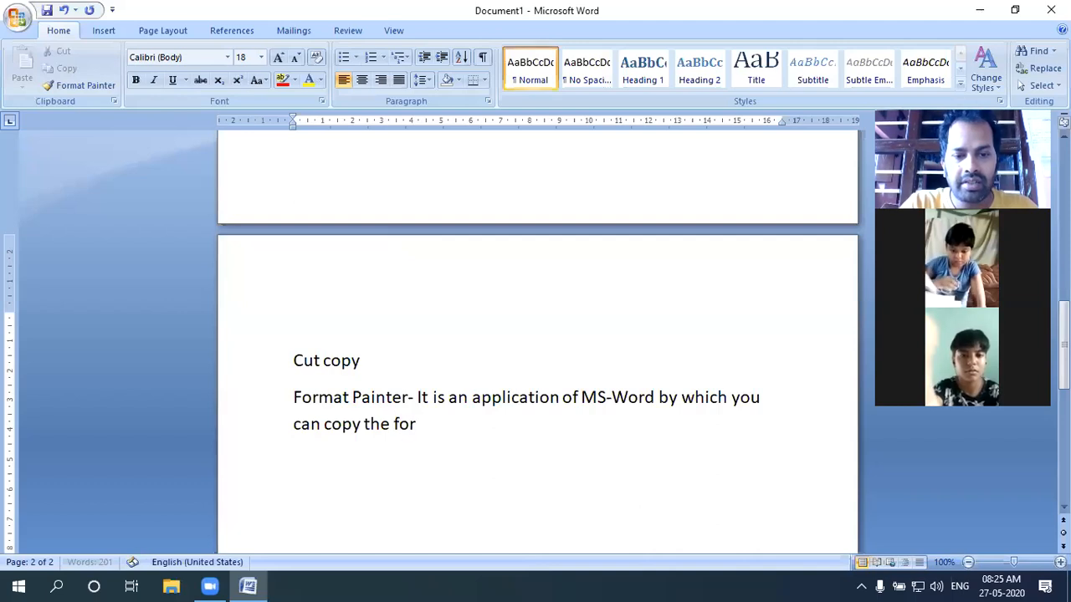
{"action": "type", "text": "mat of"}
{"action": "key", "text": "BackSpace"}
{"action": "key", "text": "BackSpace"}
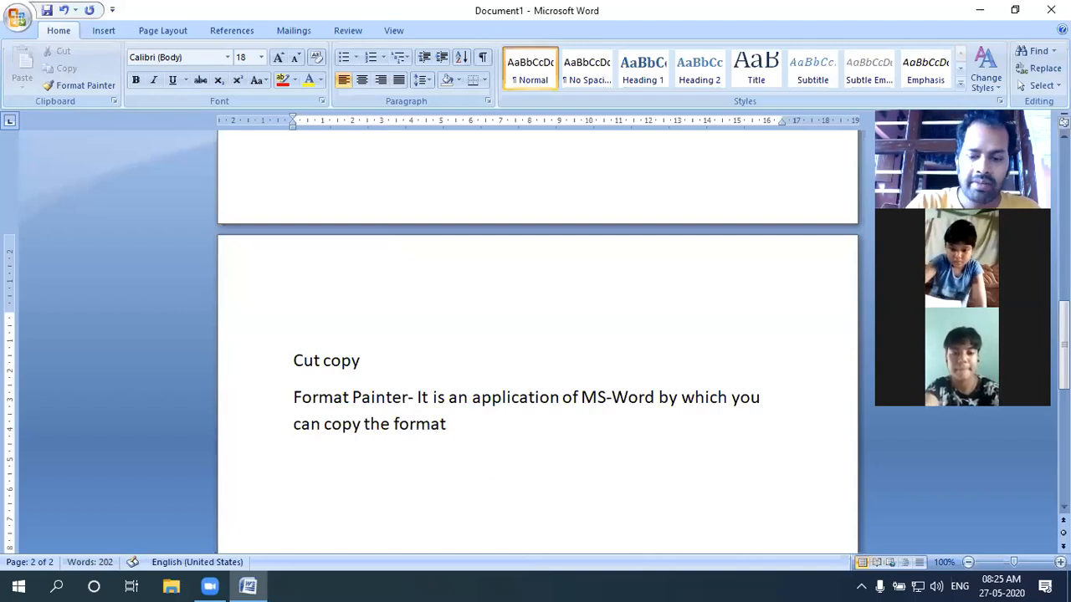
- Extend the Format Painter definition after "format" with "(font size, color, style etc) from a text and"
{"action": "type", "text": "(font size, color, style eti"}
{"action": "key", "text": "BackSpace"}
{"action": "type", "text": "c)"}
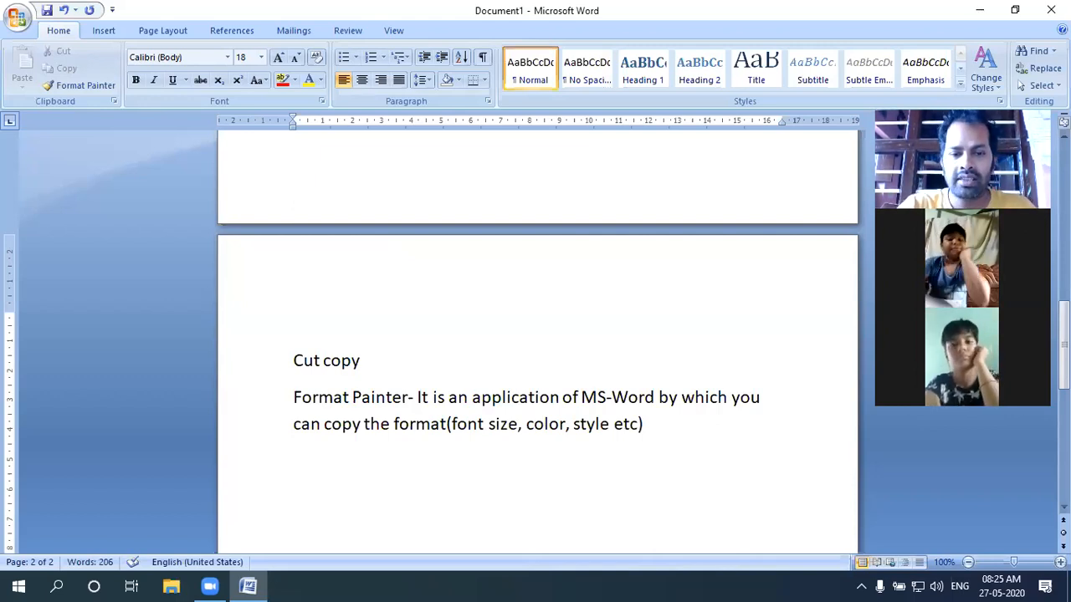
{"action": "type", "text": " from"}
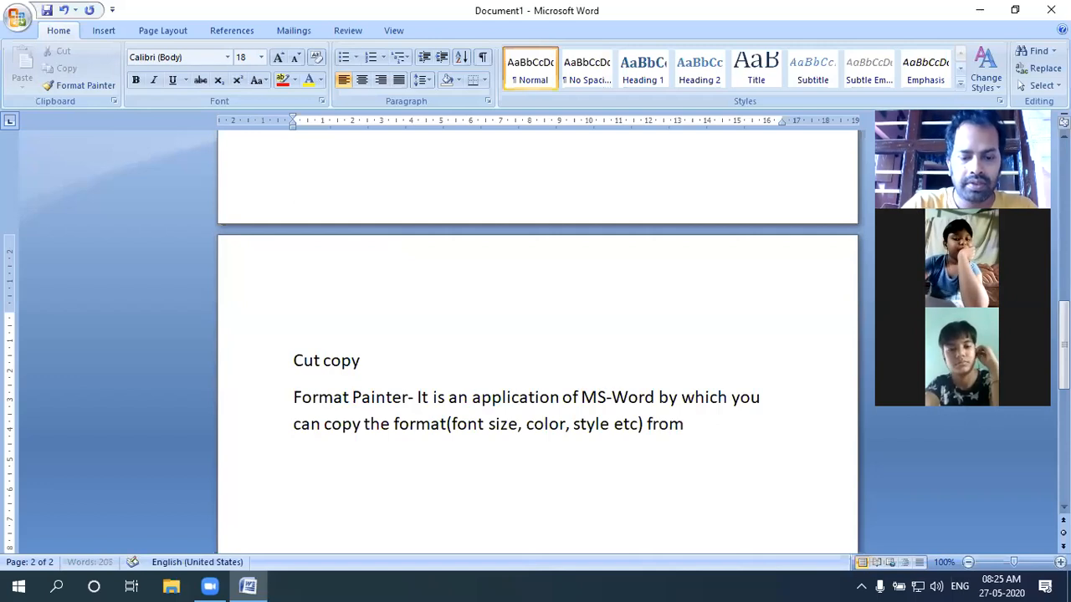
{"action": "key", "text": "BackSpace"}
{"action": "key", "text": "BackSpace"}
{"action": "key", "text": "BackSpace"}
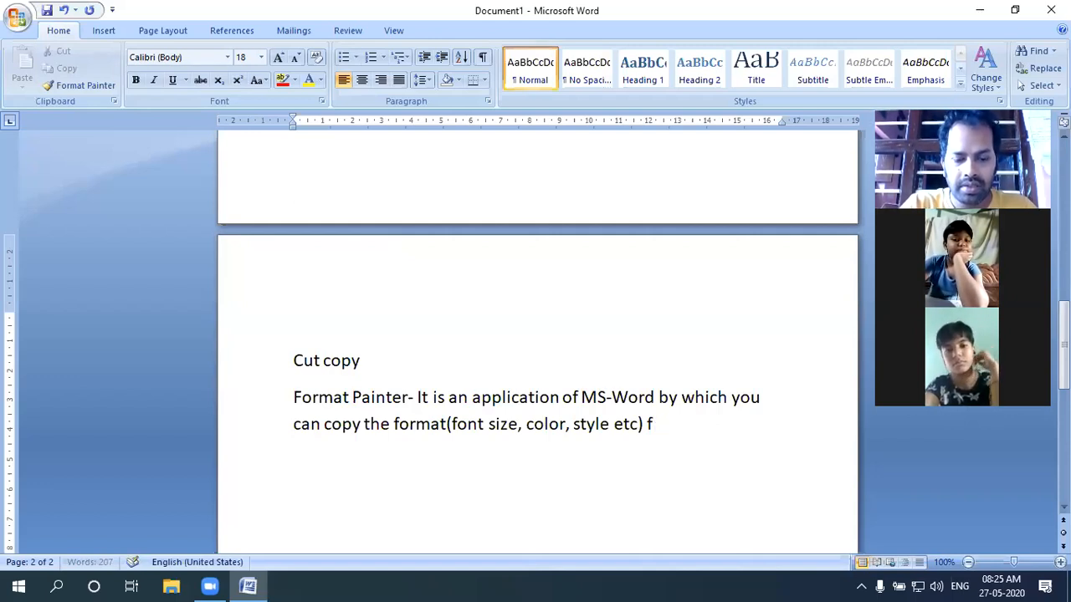
{"action": "type", "text": "rom"}
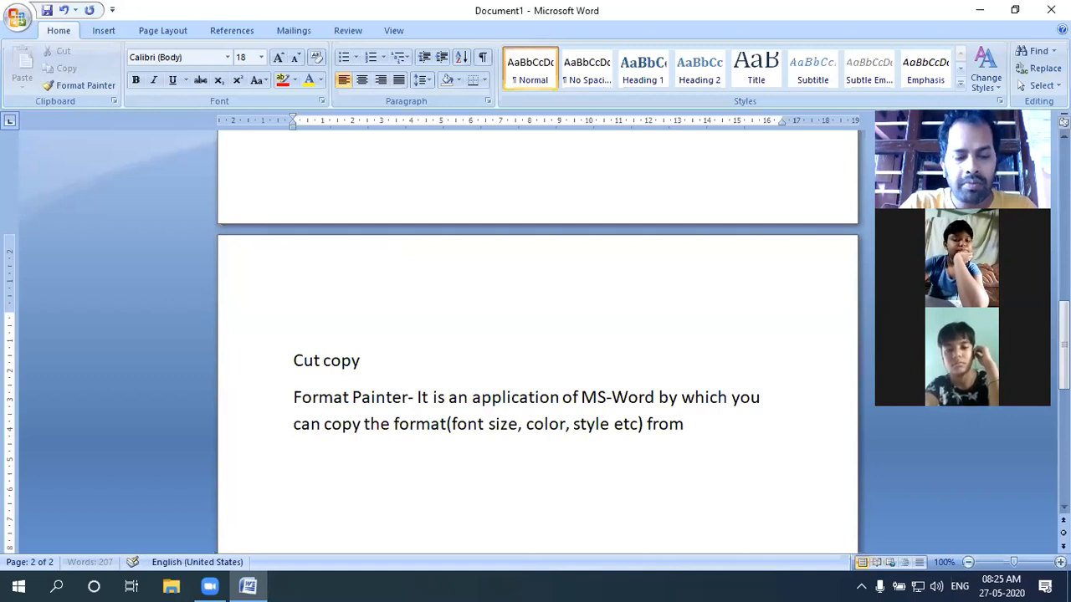
{"action": "type", "text": " a"}
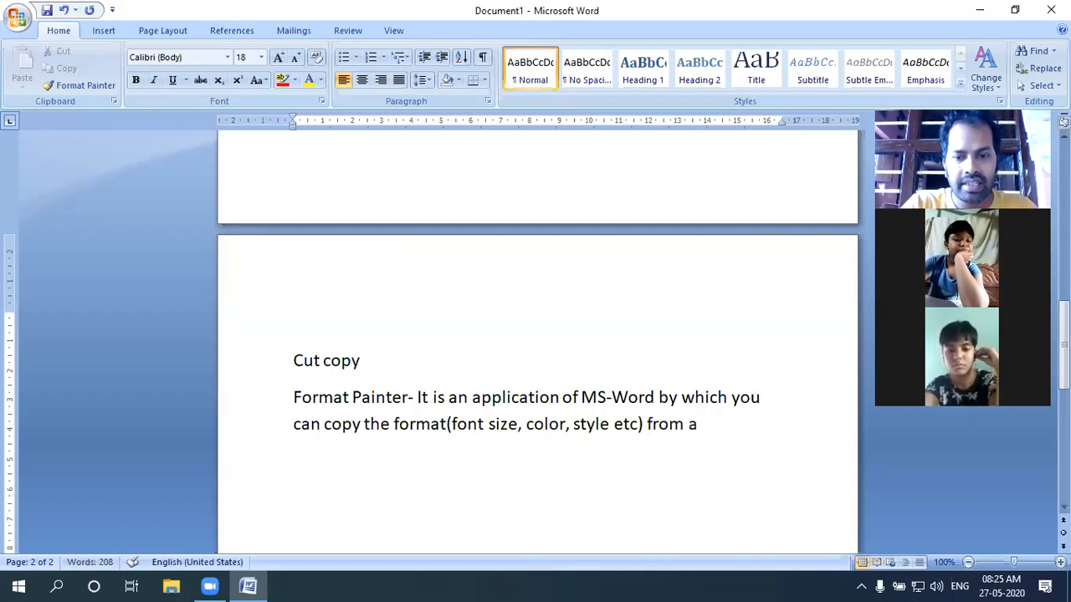
{"action": "type", "text": " text and "}
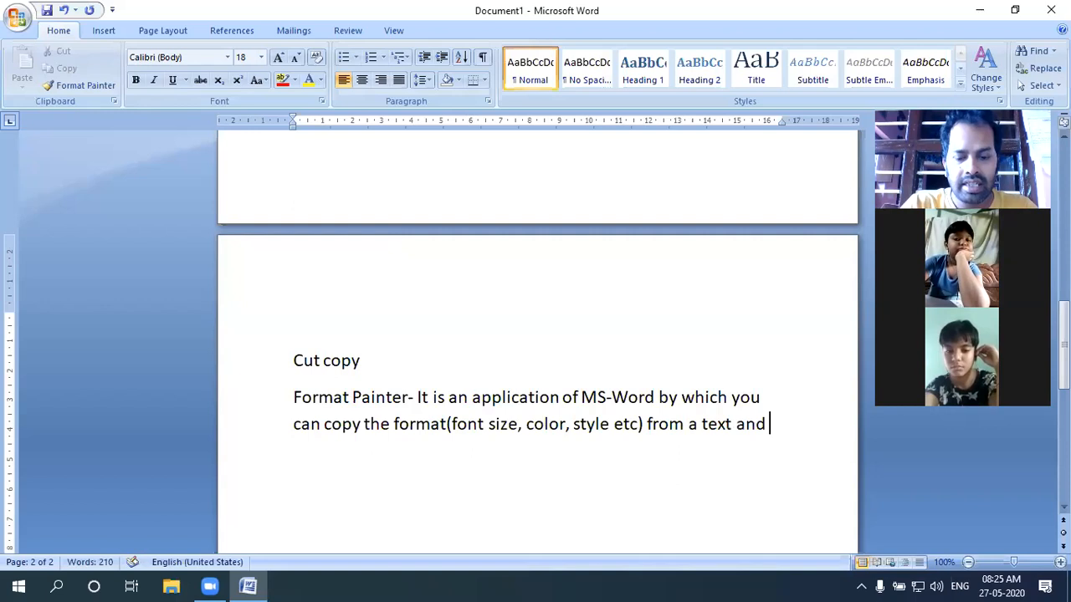
- Finish the Format Painter definition with "can applied it to another text."
{"action": "type", "text": "can app"}
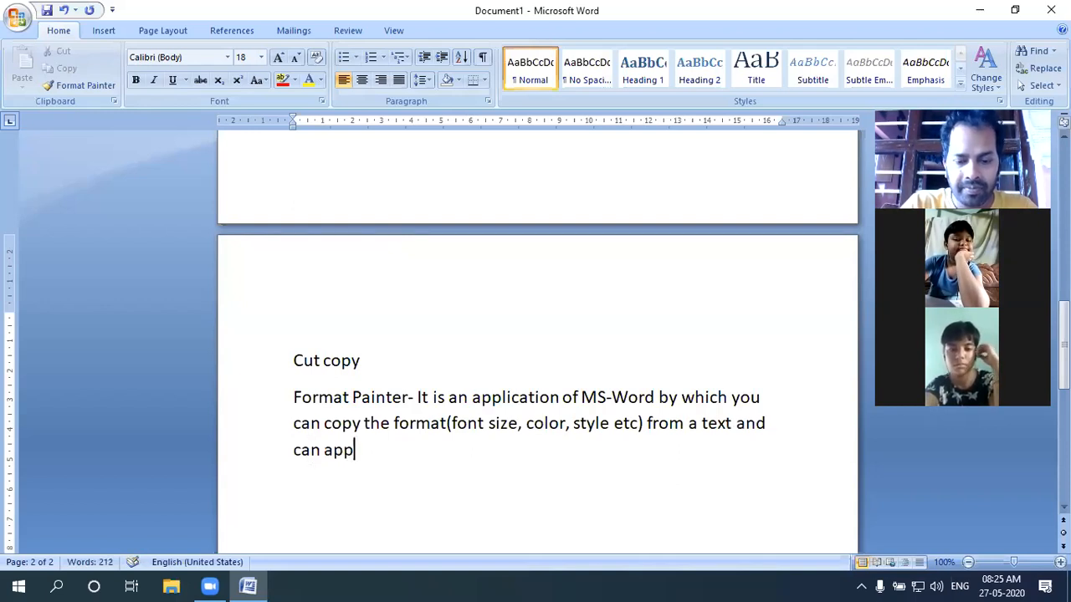
{"action": "type", "text": "lied "}
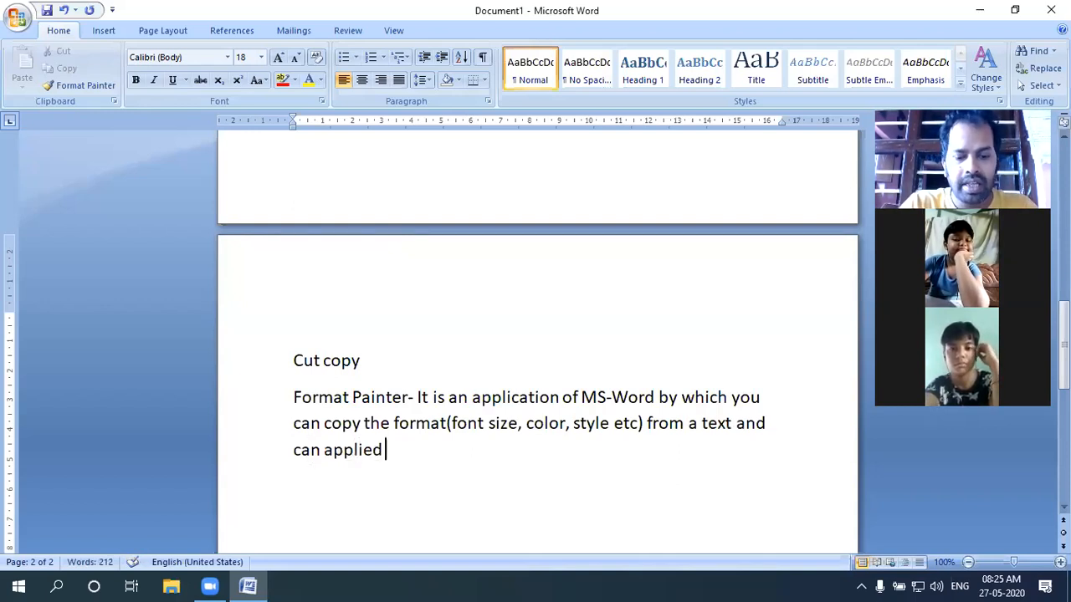
{"action": "type", "text": "it tyo"}
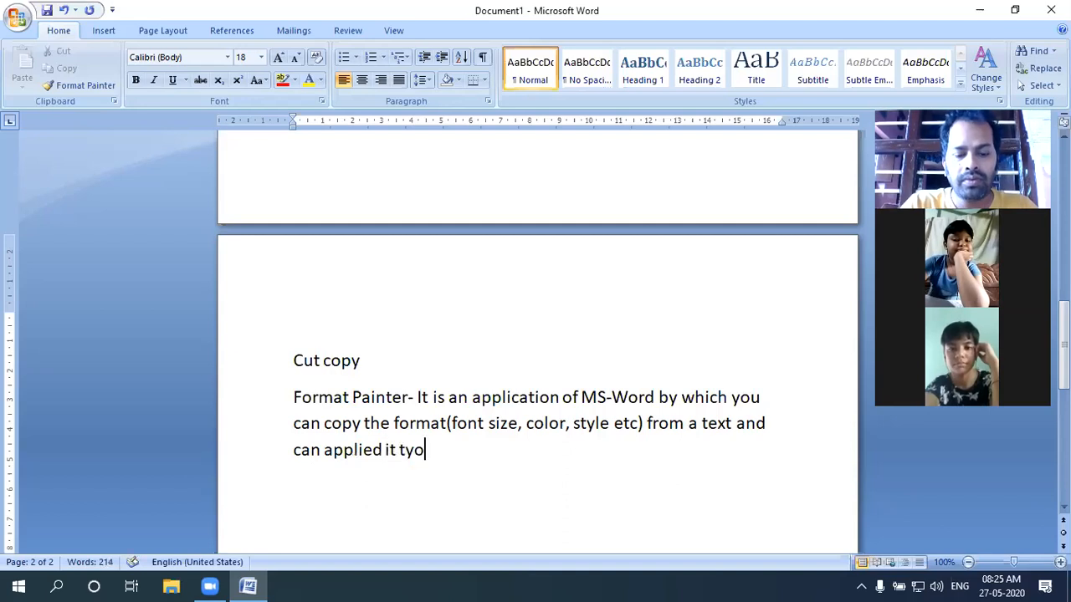
{"action": "key", "text": "BackSpace"}
{"action": "key", "text": "BackSpace"}
{"action": "type", "text": "o anote"}
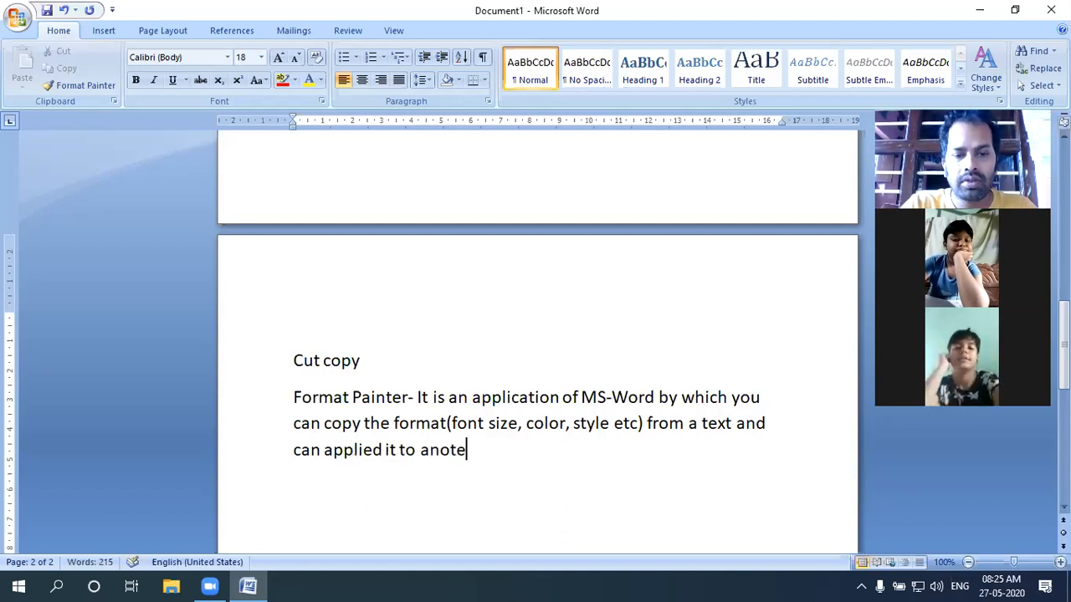
{"action": "key", "text": "BackSpace"}
{"action": "type", "text": "her "}
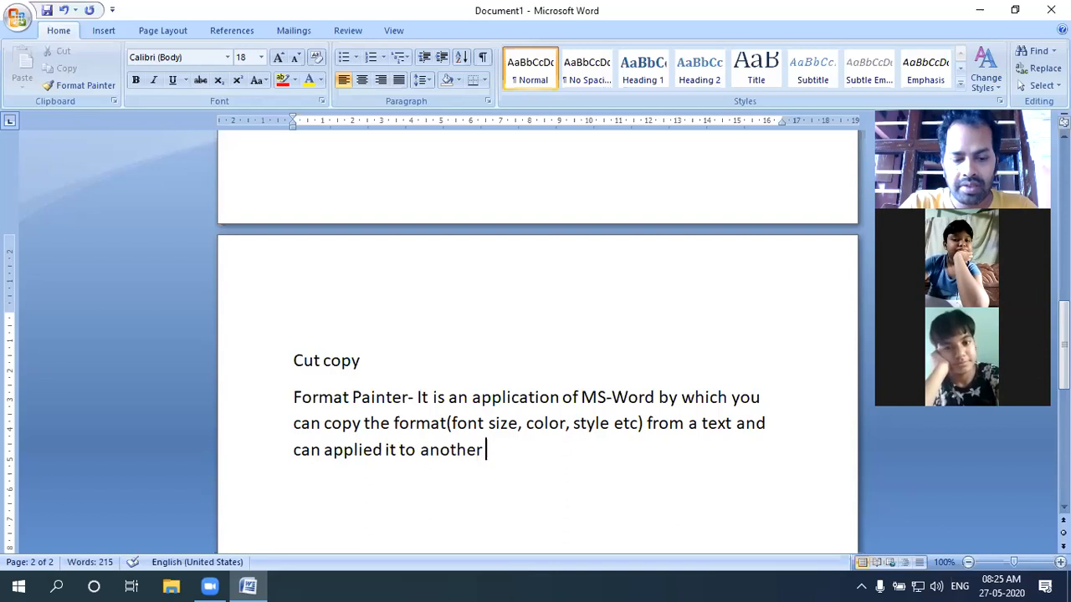
{"action": "type", "text": "text."}
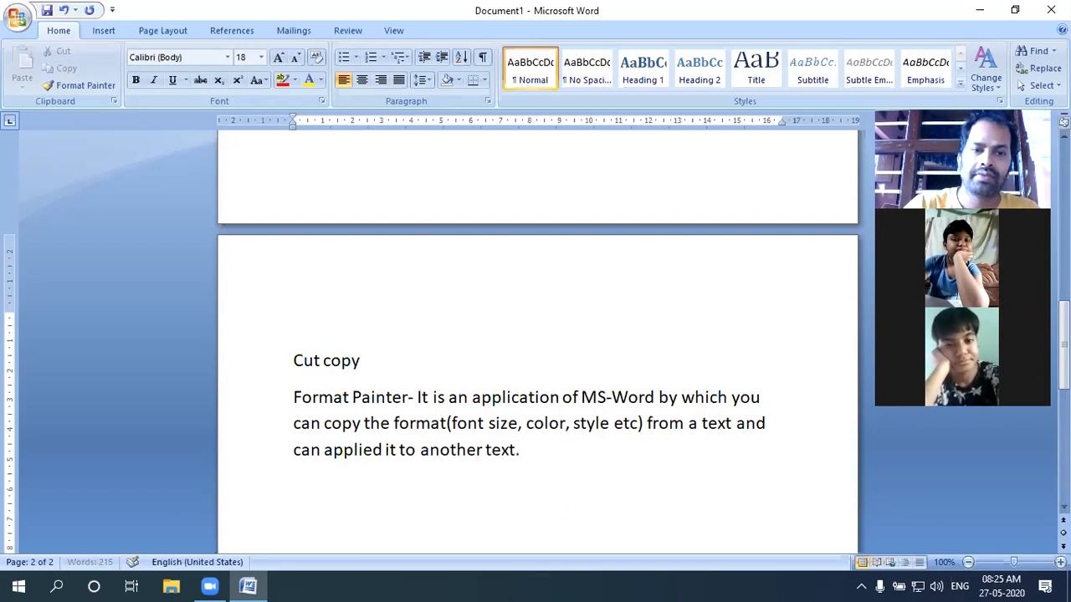
- Leave a blank line below the definition, add the question "What is clipboard memory?" and start a new line under it
{"action": "key", "text": "Return"}
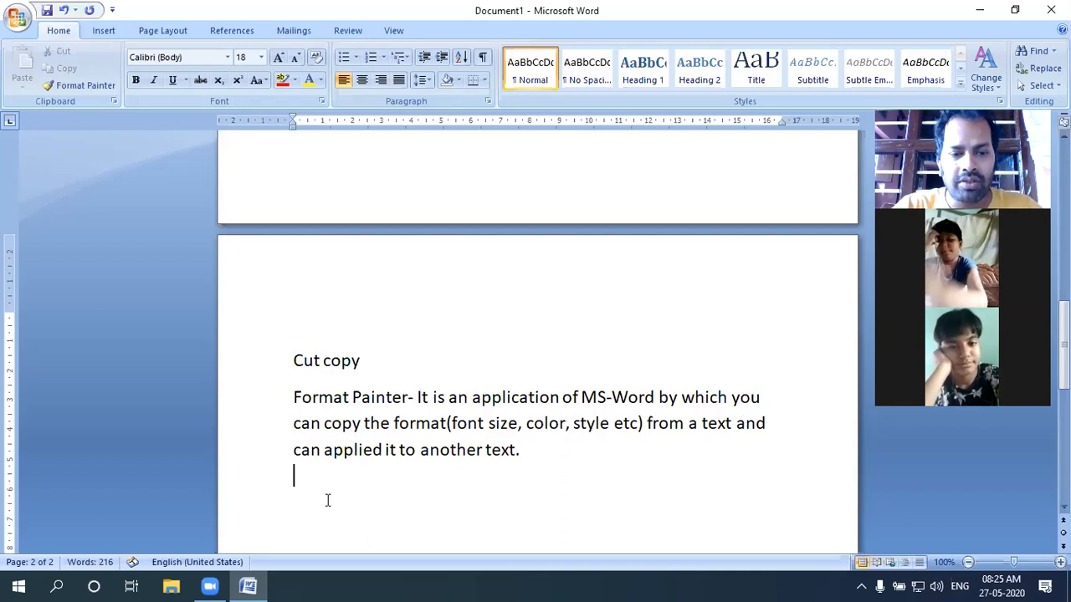
{"action": "key", "text": "Return"}
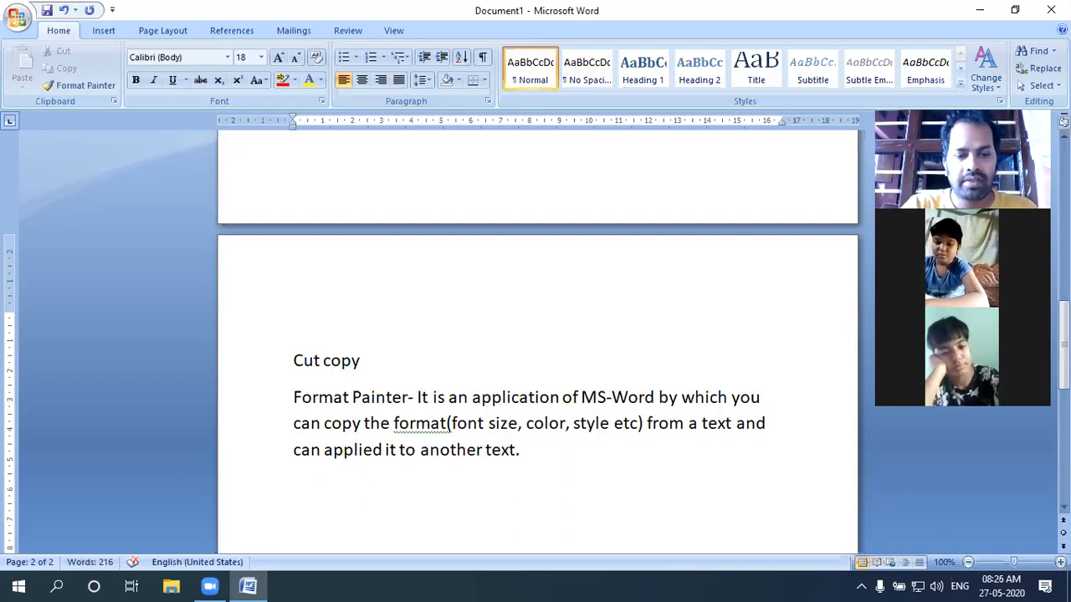
{"action": "type", "text": "Whas"}
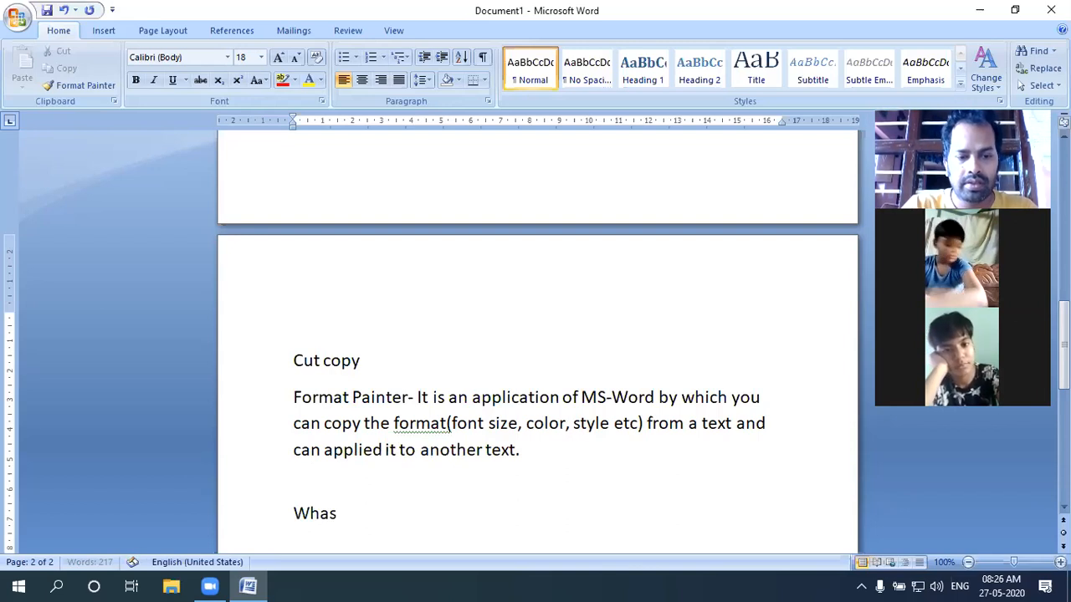
{"action": "key", "text": "BackSpace"}
{"action": "type", "text": "t is c"}
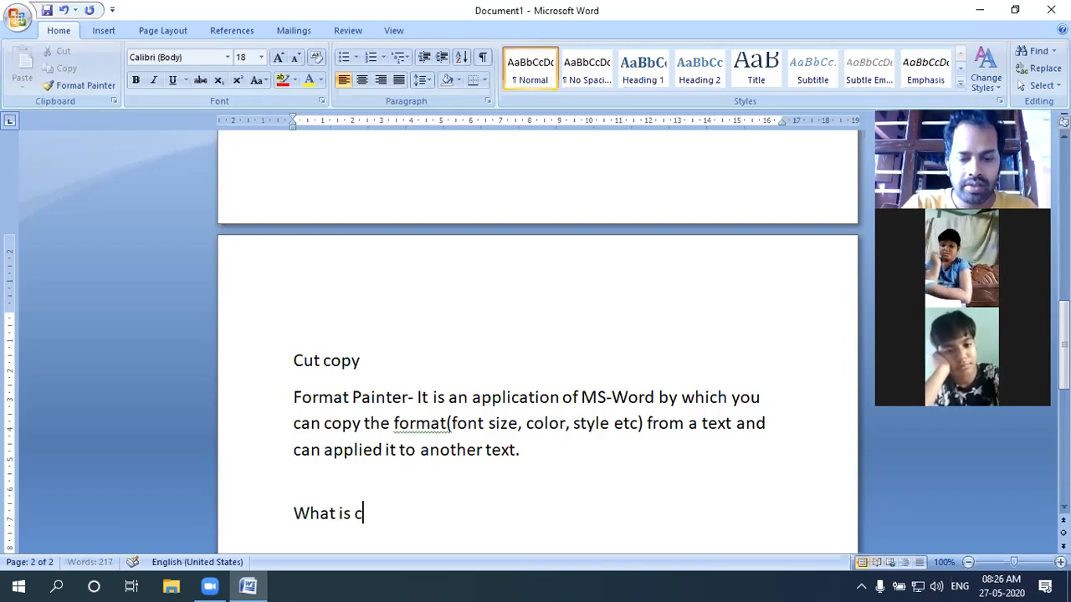
{"action": "type", "text": "lip"}
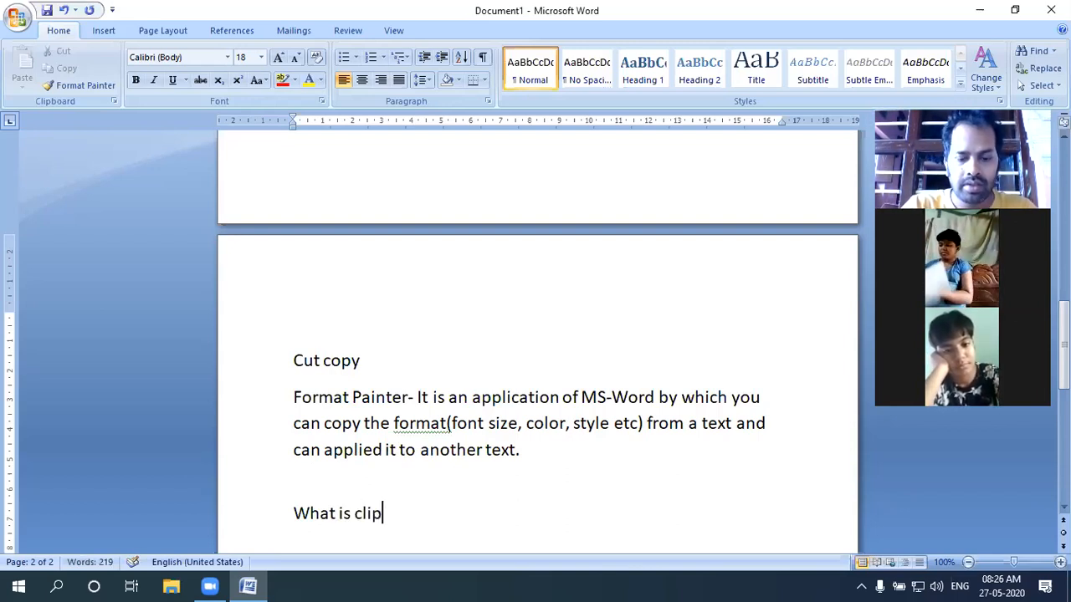
{"action": "type", "text": "board memor"}
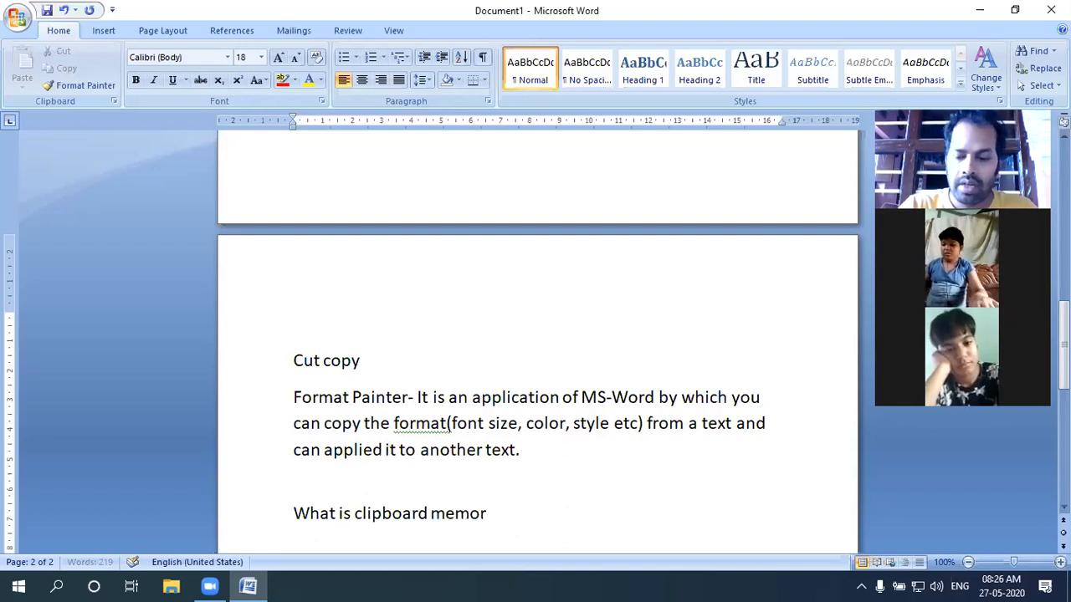
{"action": "type", "text": "y?"}
{"action": "key", "text": "Return"}
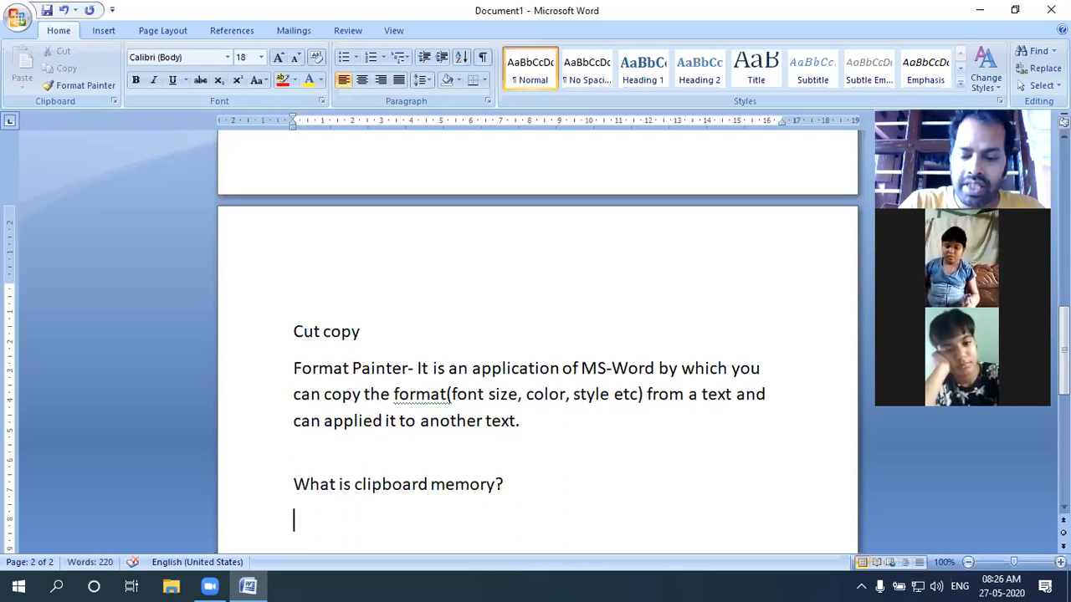
{"action": "type", "text": "--"}
{"action": "key", "text": "BackSpace"}
{"action": "key", "text": "BackSpace"}
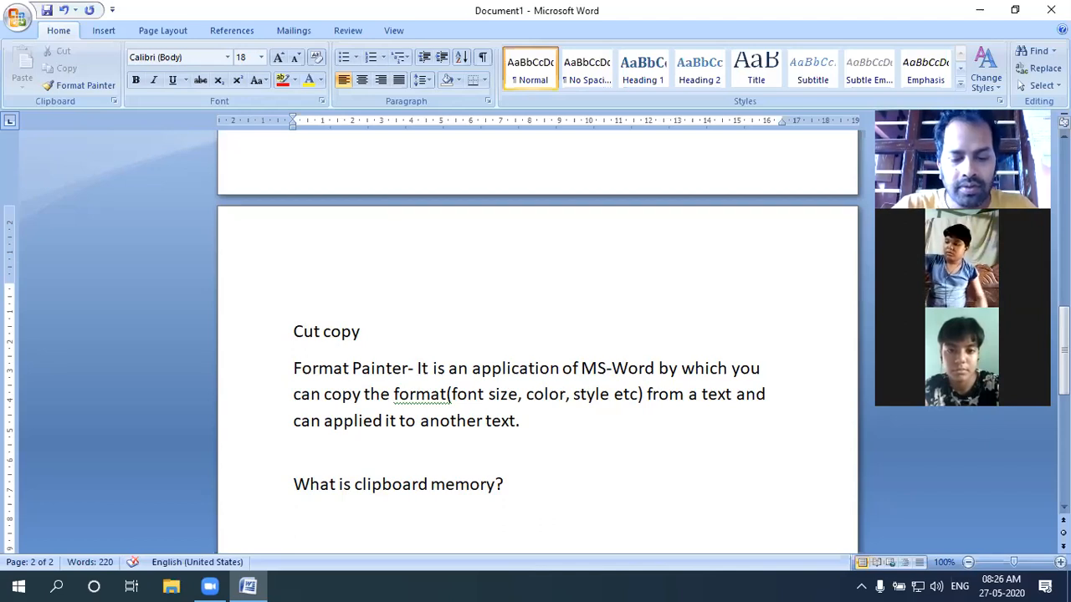
- Begin the answer under the clipboard memory question with "When we copy a text object or format"
{"action": "type", "text": "when we"}
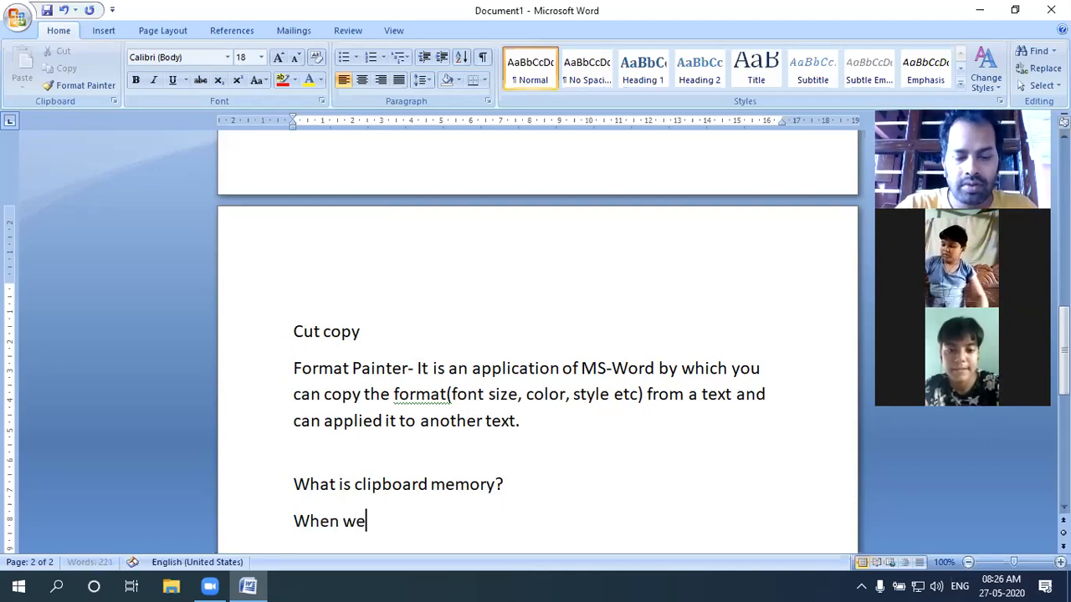
{"action": "type", "text": " copy a "}
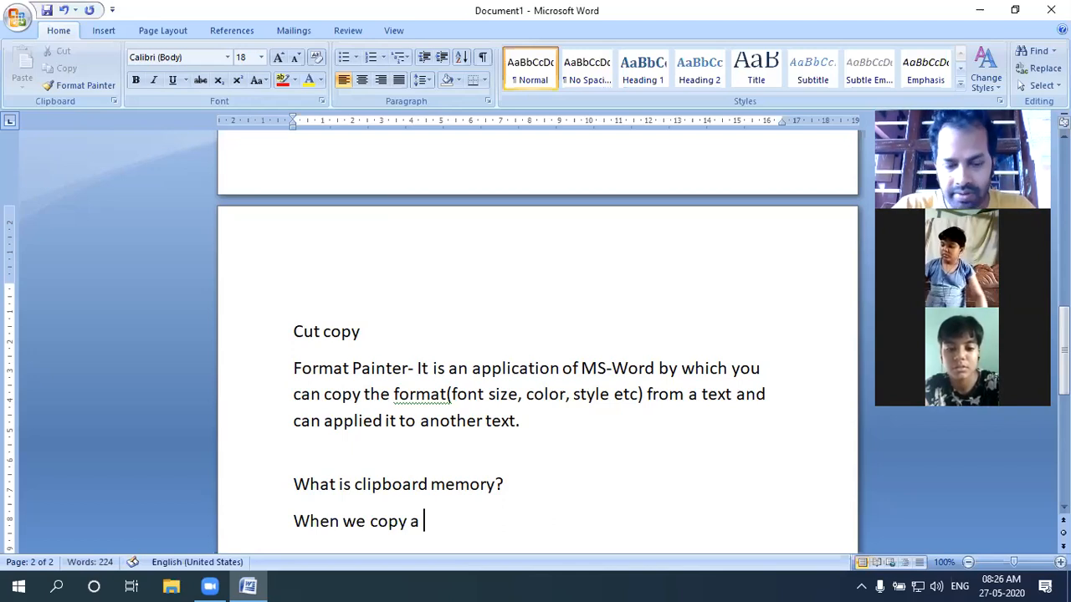
{"action": "type", "text": "text "}
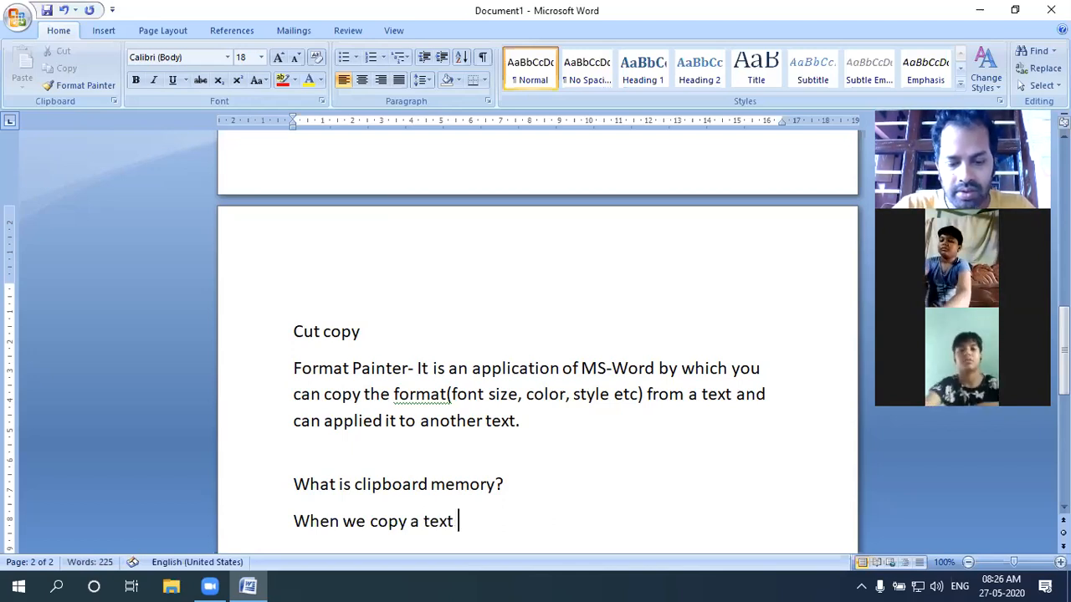
{"action": "type", "text": "obje"}
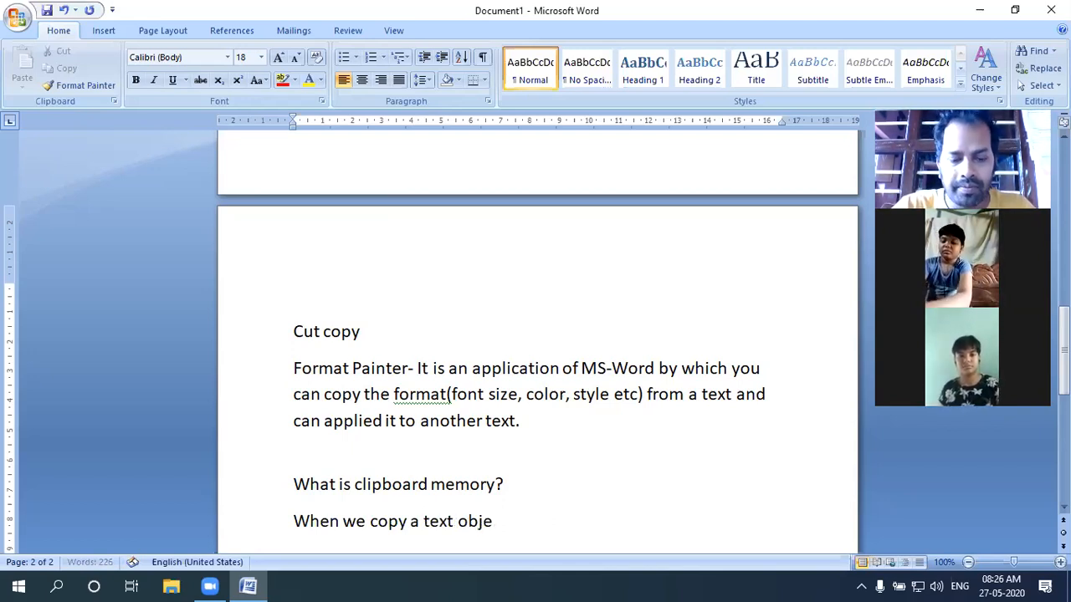
{"action": "type", "text": "ct or forma"}
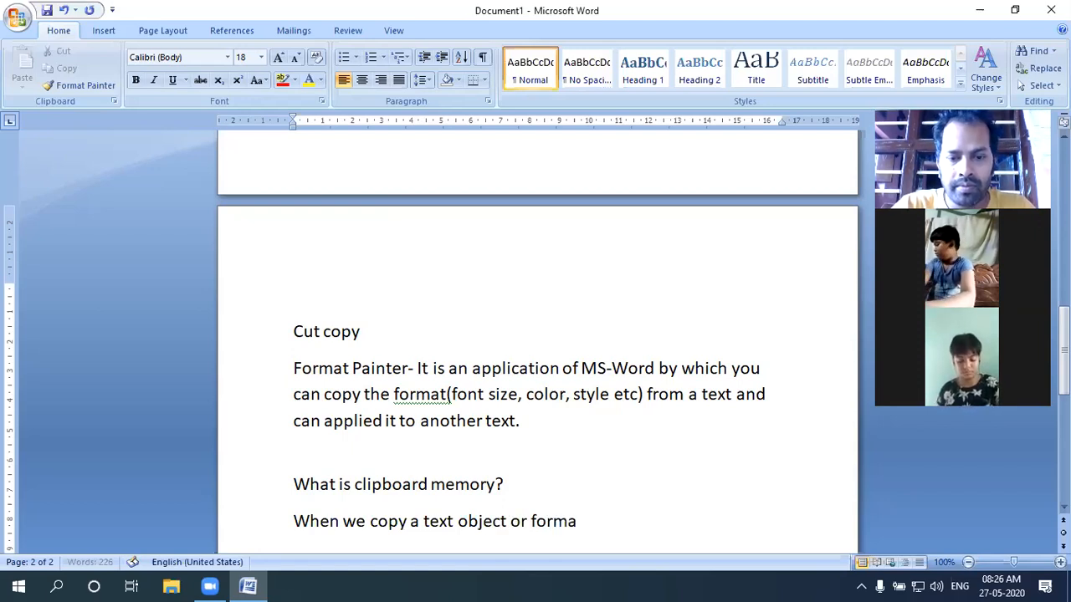
{"action": "type", "text": "t t"}
{"action": "key", "text": "BackSpace"}
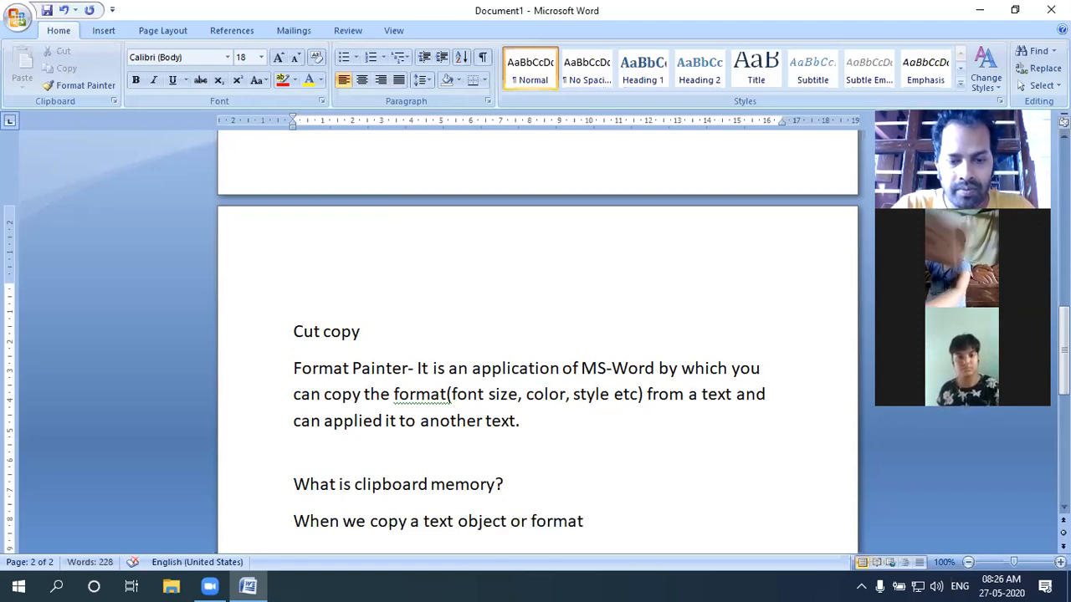
- Continue the clipboard memory answer with "the copied text or object store into a"
{"action": "type", "text": "the cop"}
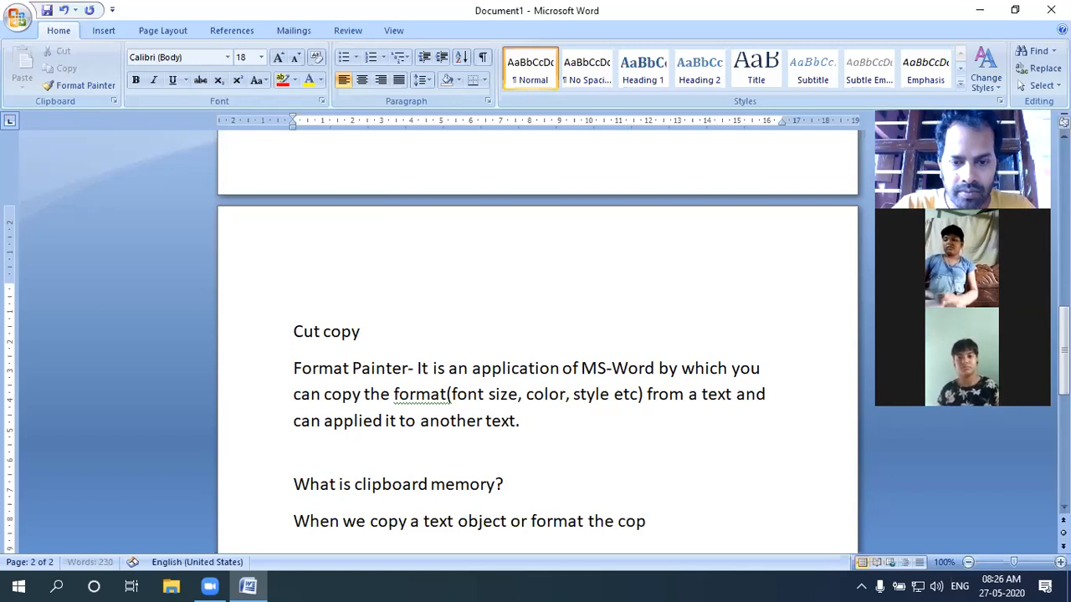
{"action": "type", "text": "ied text "}
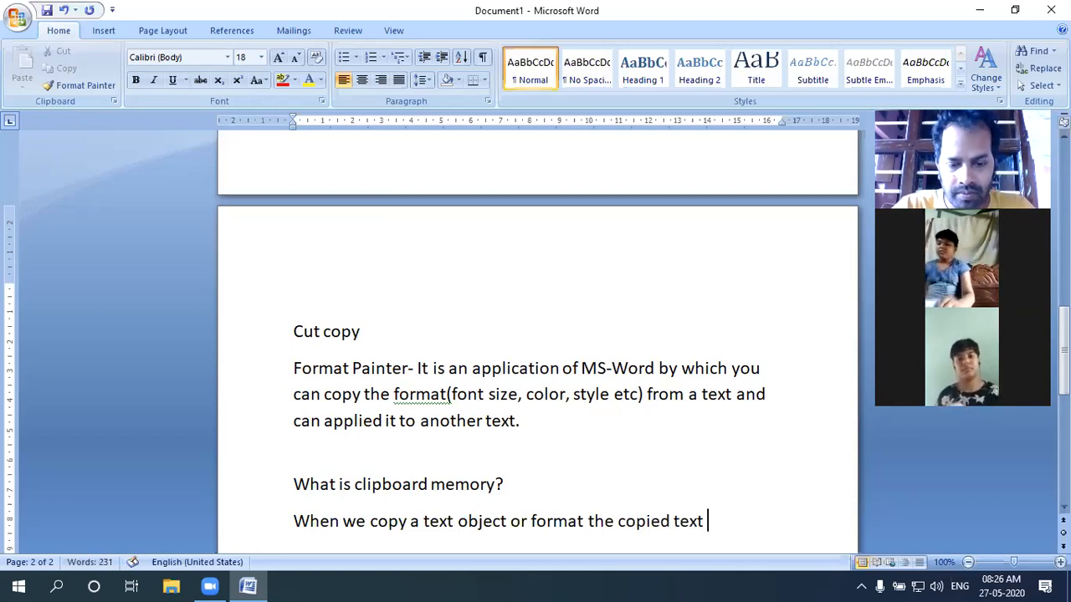
{"action": "type", "text": "or"}
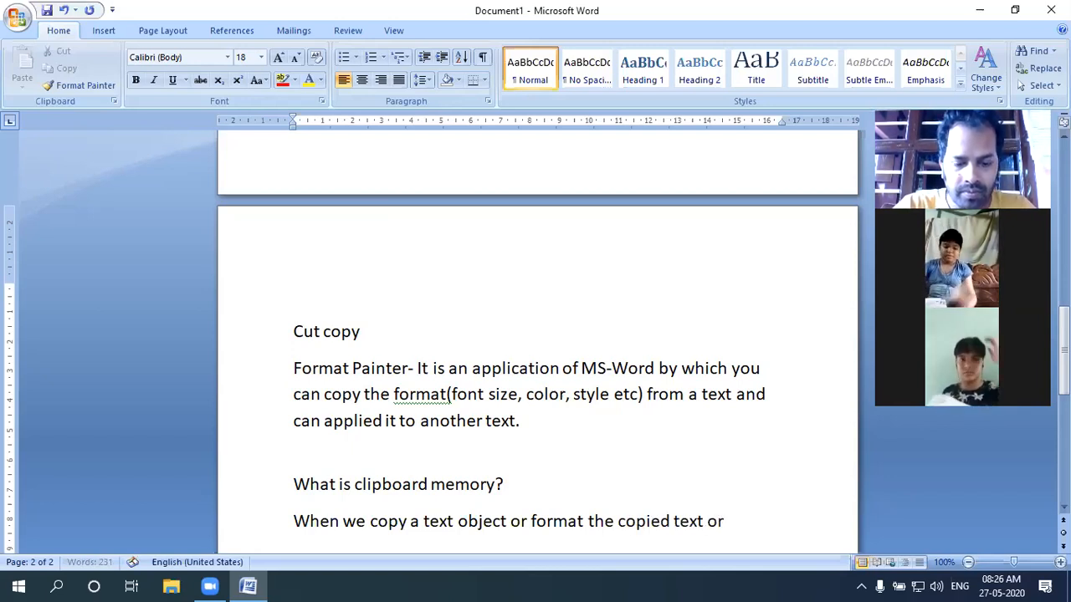
{"action": "type", "text": " object"}
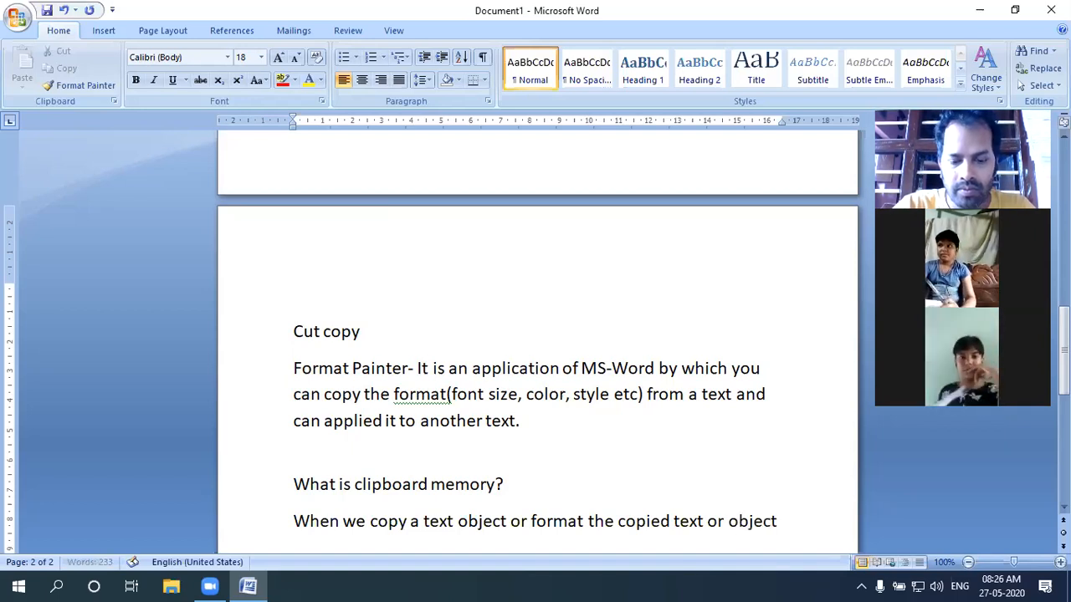
{"action": "type", "text": " store into a"}
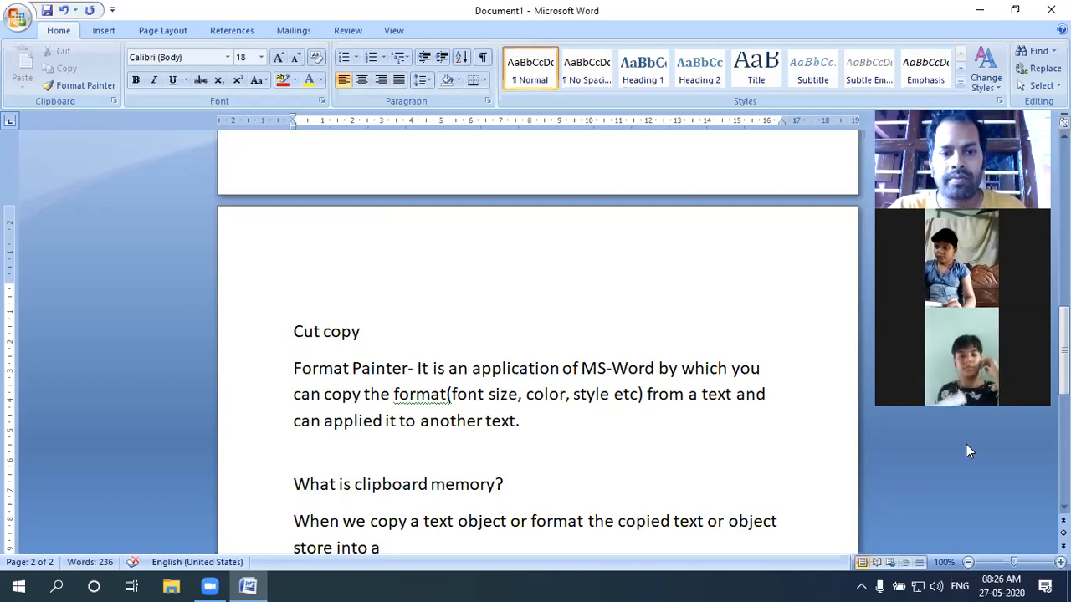
- Correct "store" to "stores" in the clipboard memory answer and finish the sentence with "temporary memory."
{"action": "scroll", "coordinate": [395, 376], "scroll_direction": "down", "scroll_amount": 2}
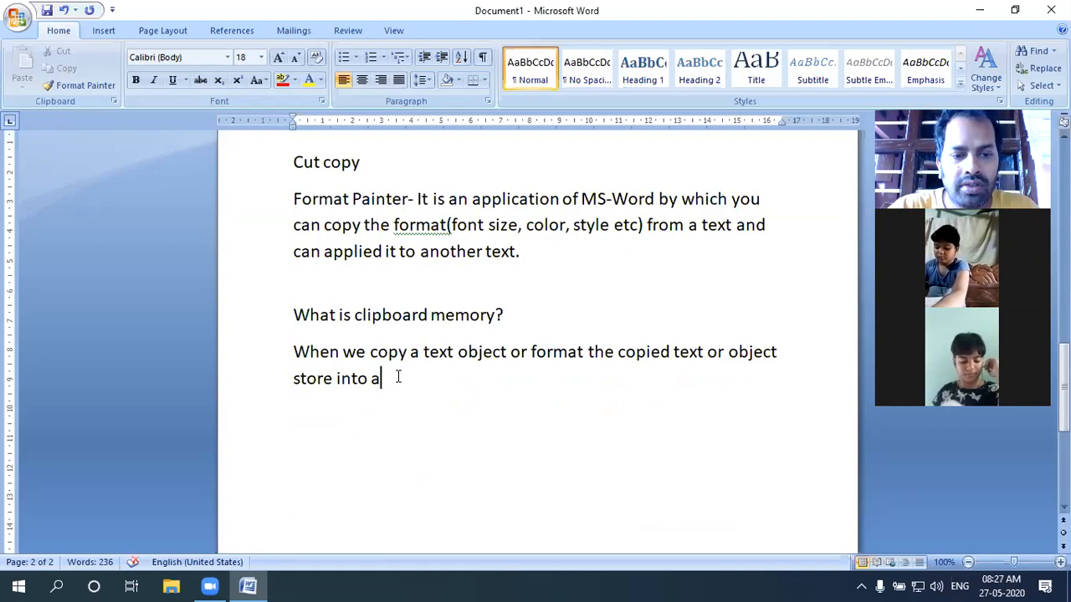
{"action": "left_click", "coordinate": [332, 380]}
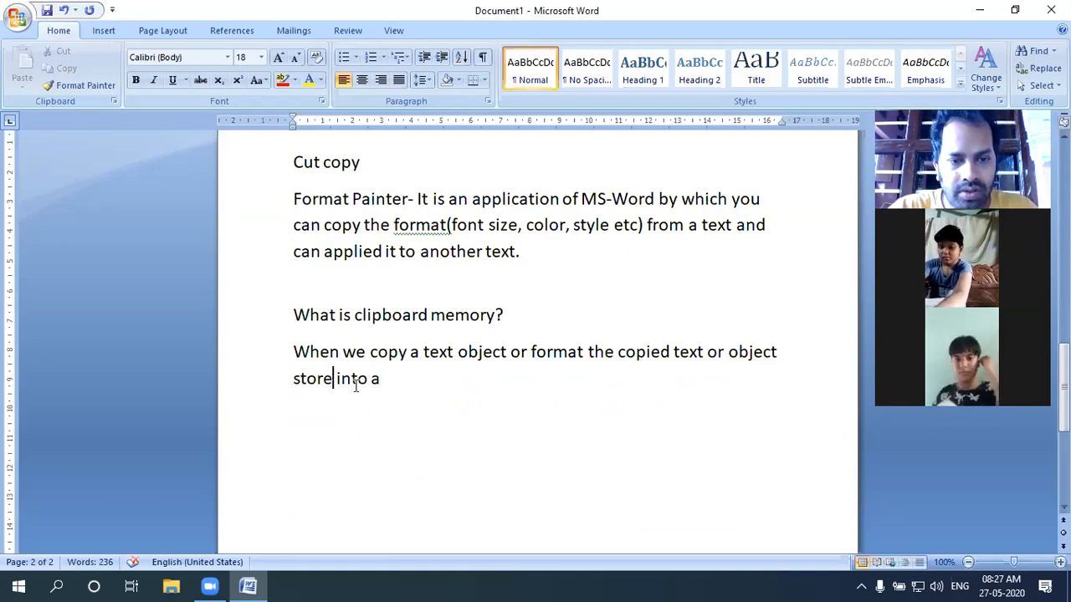
{"action": "type", "text": "s"}
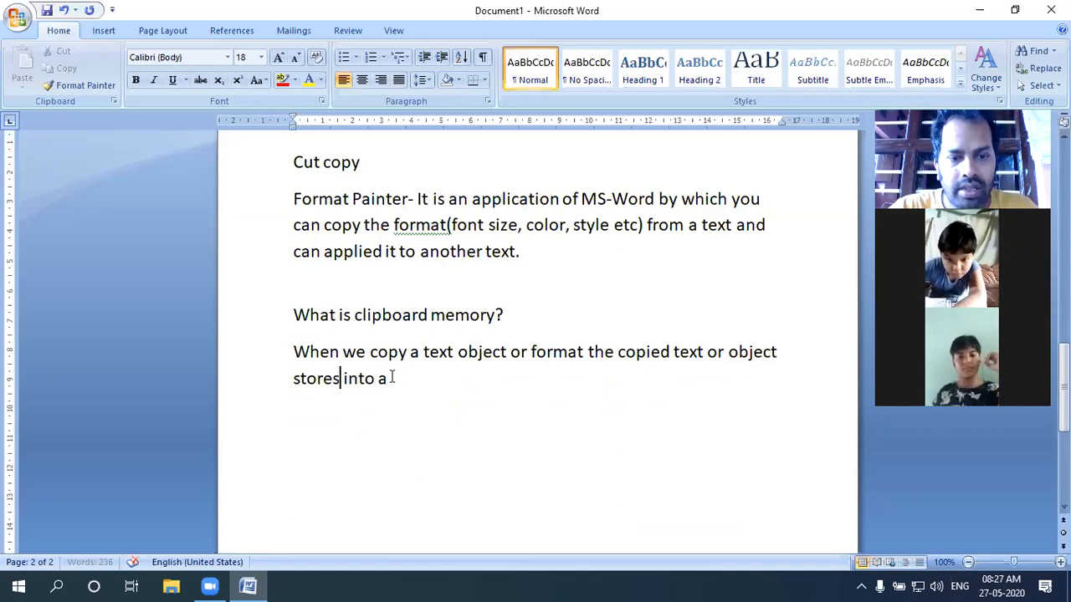
{"action": "key", "text": "End"}
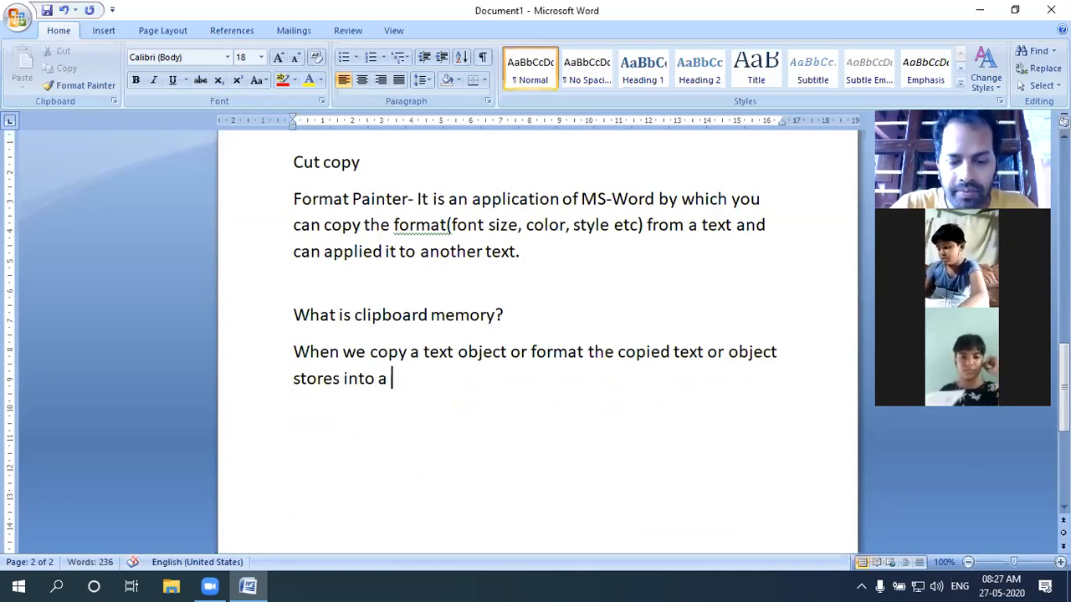
{"action": "type", "text": "temporary"}
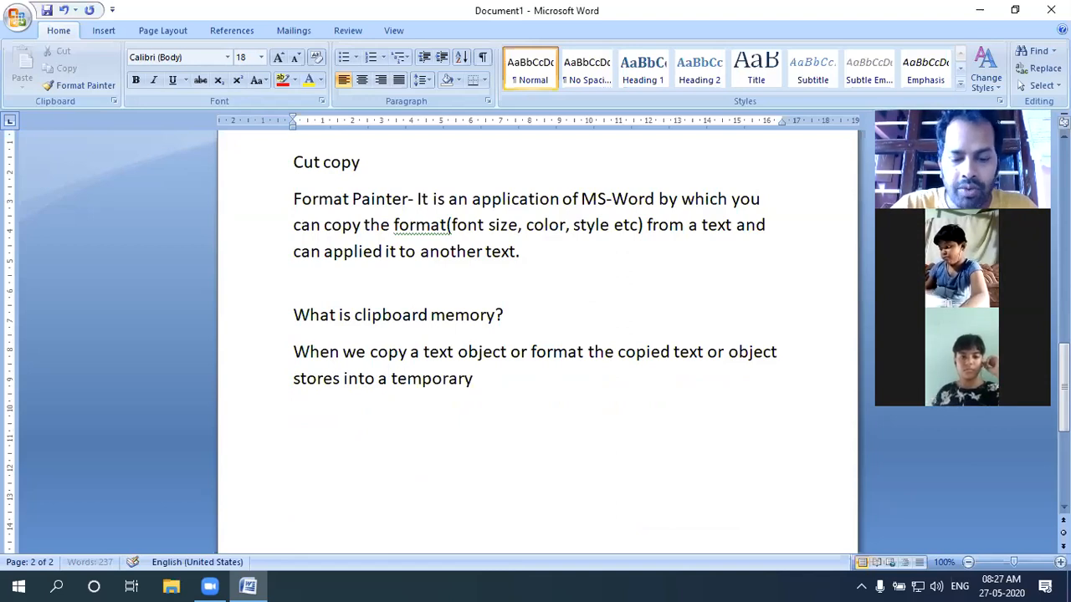
{"action": "type", "text": " memory"}
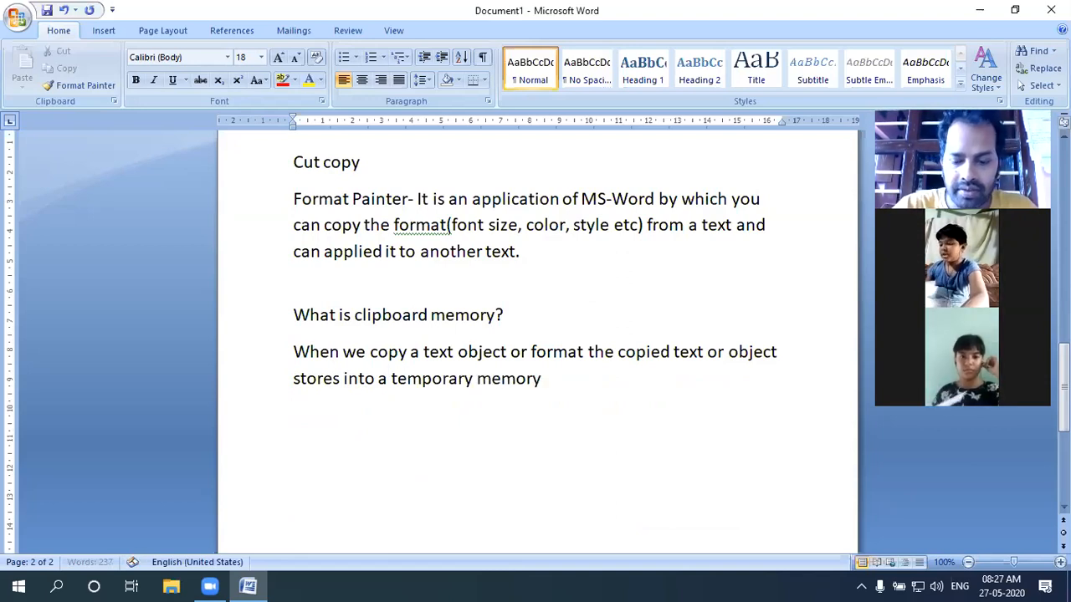
{"action": "type", "text": "."}
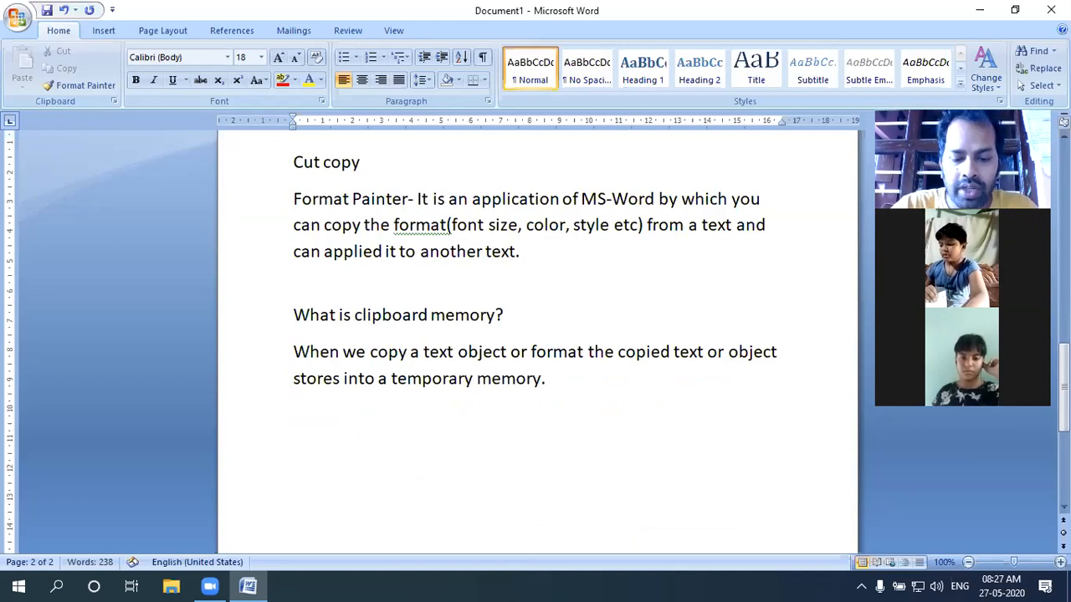
- Add a second sentence to the clipboard memory answer: "This memory is called clipboard memory"
{"action": "type", "text": " This memory "}
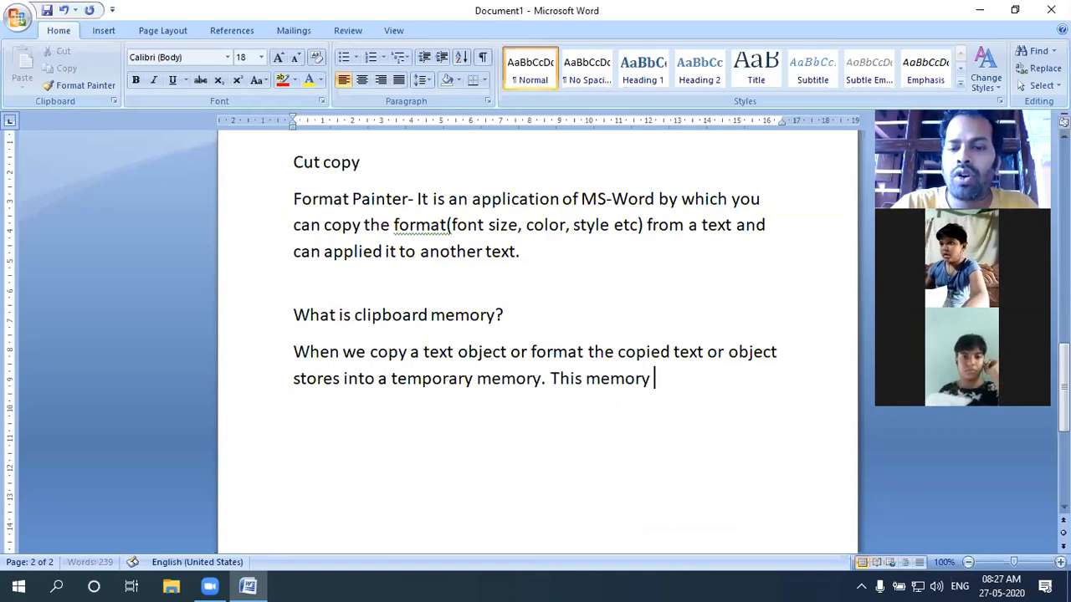
{"action": "type", "text": "is called "}
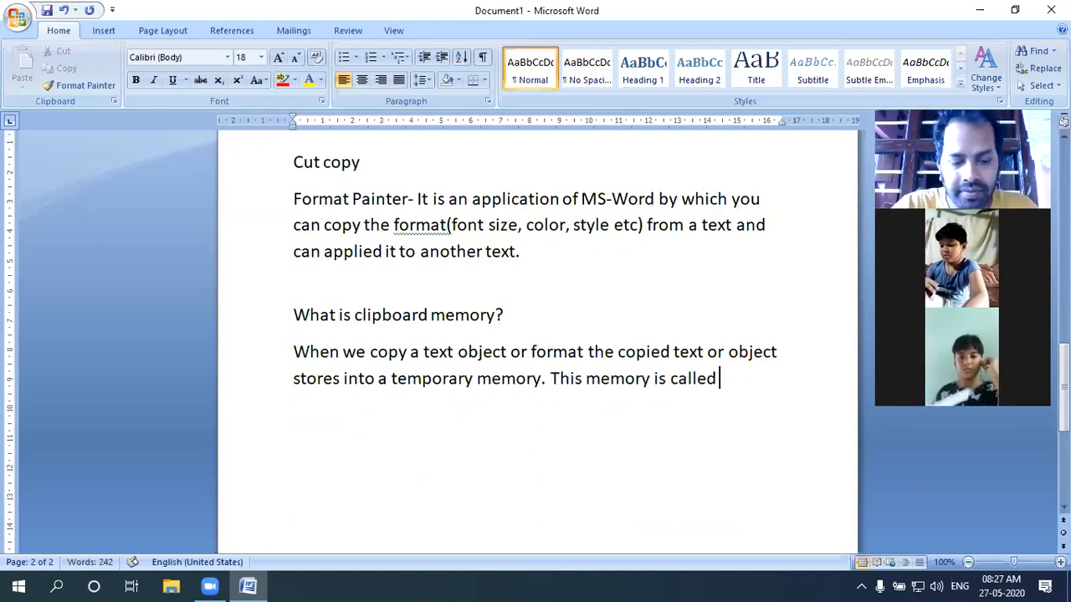
{"action": "type", "text": "clic"}
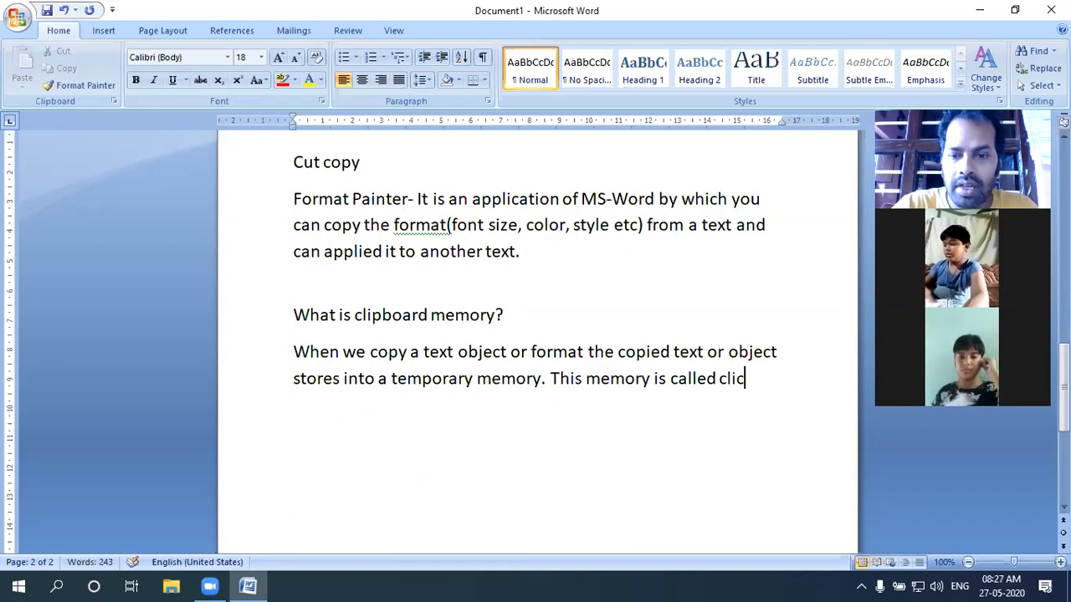
{"action": "key", "text": "BackSpace"}
{"action": "type", "text": "pboar"}
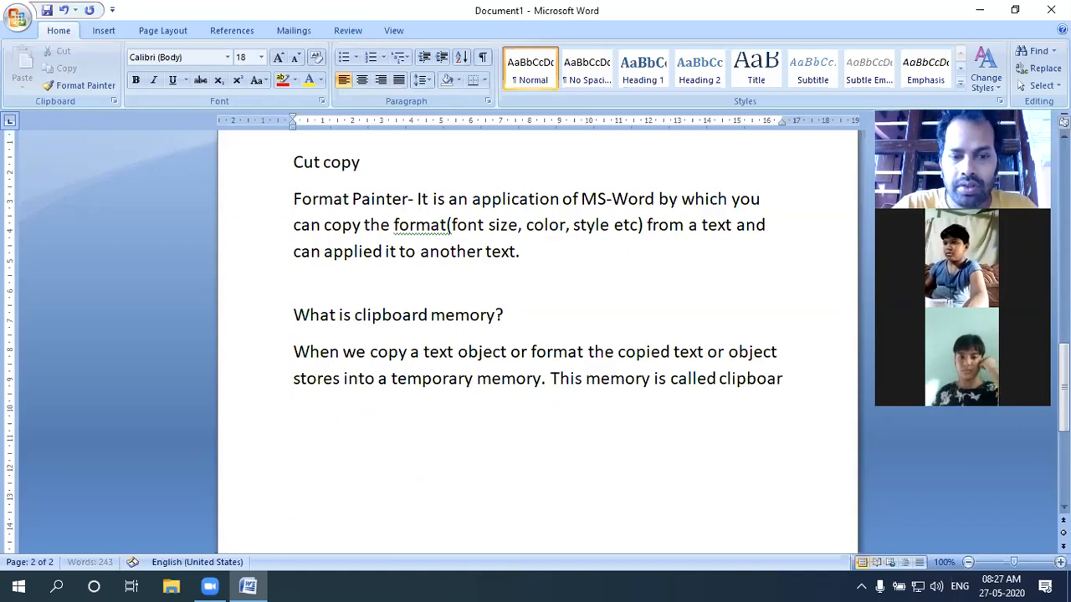
{"action": "type", "text": "d mem"}
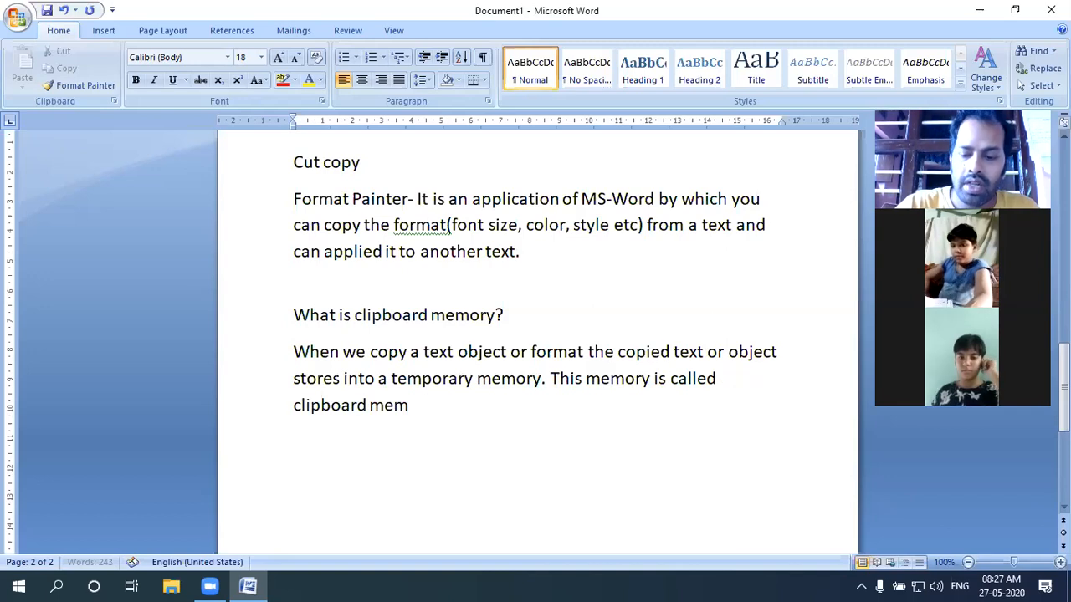
{"action": "type", "text": "ory"}
- Leave blank space below the answer, add the question "How to apply format painter?" and start a new line under it
{"action": "key", "text": "Return"}
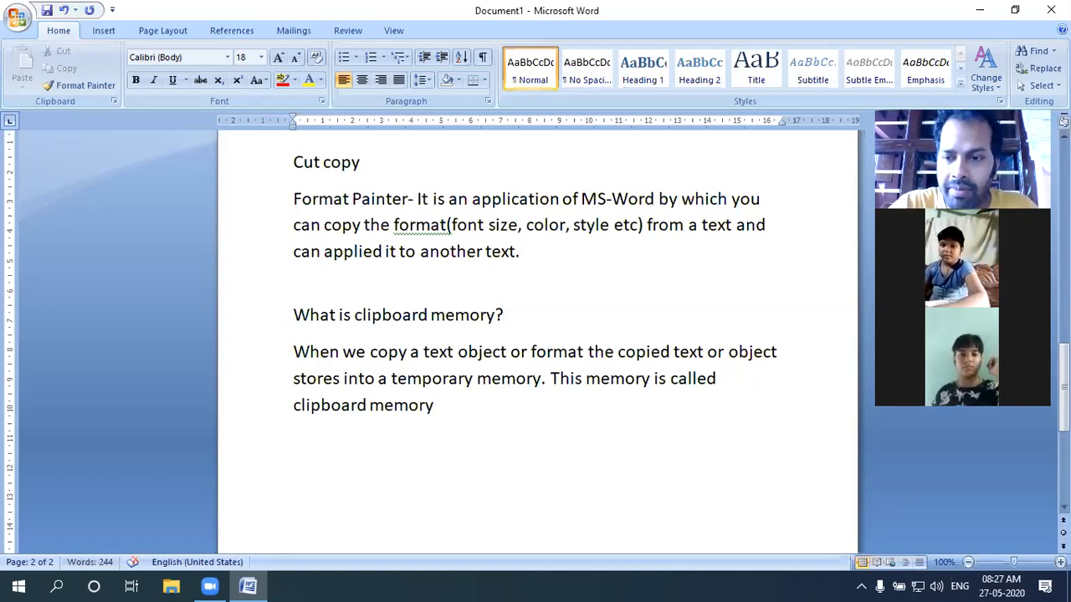
{"action": "type", "text": "How"}
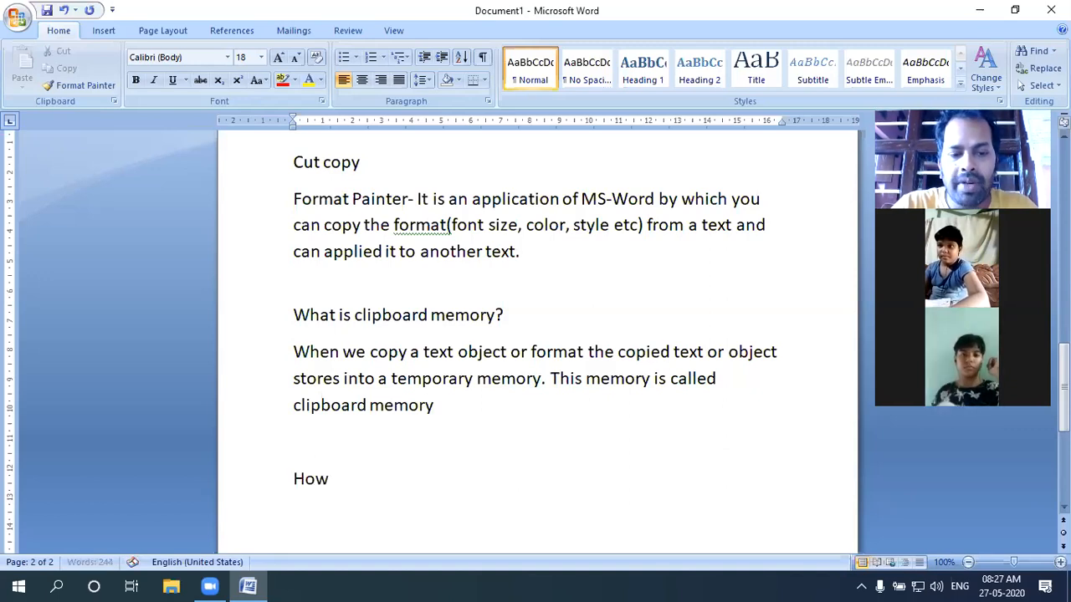
{"action": "type", "text": " to app"}
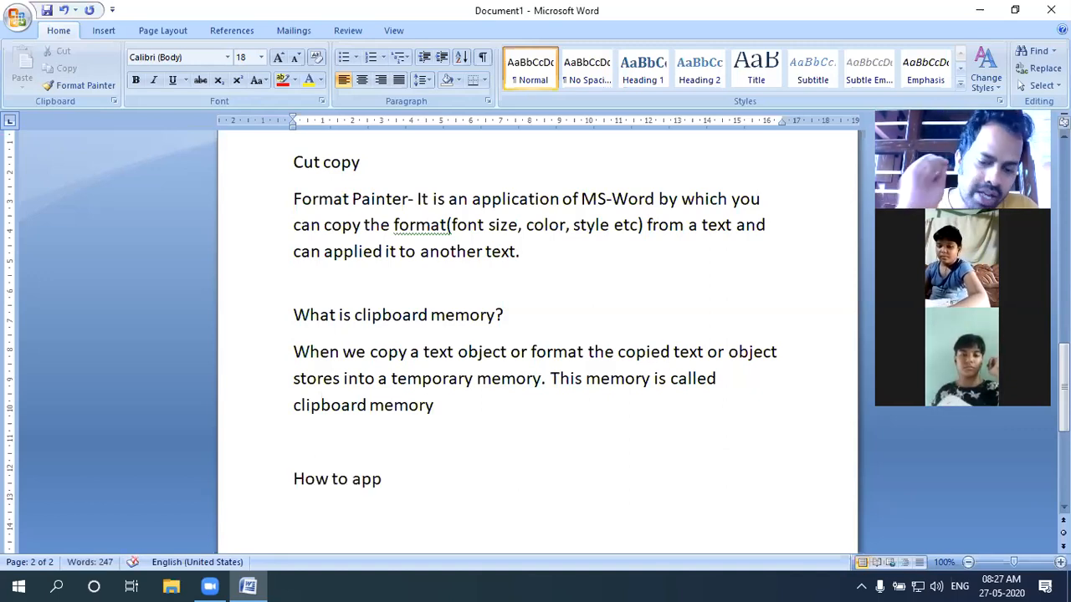
{"action": "type", "text": "y"}
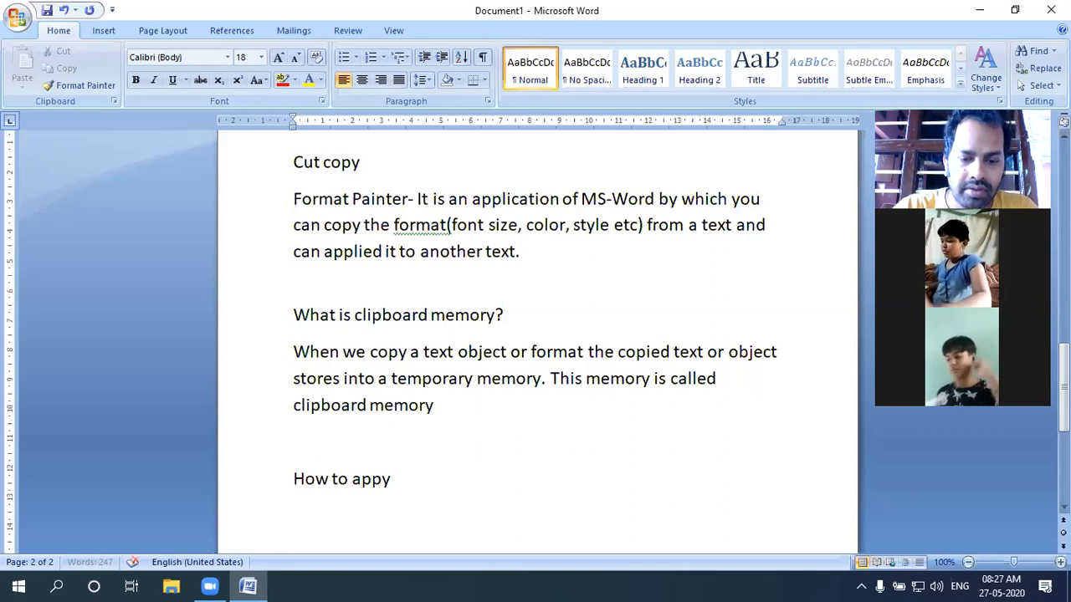
{"action": "key", "text": "BackSpace"}
{"action": "type", "text": "ly"}
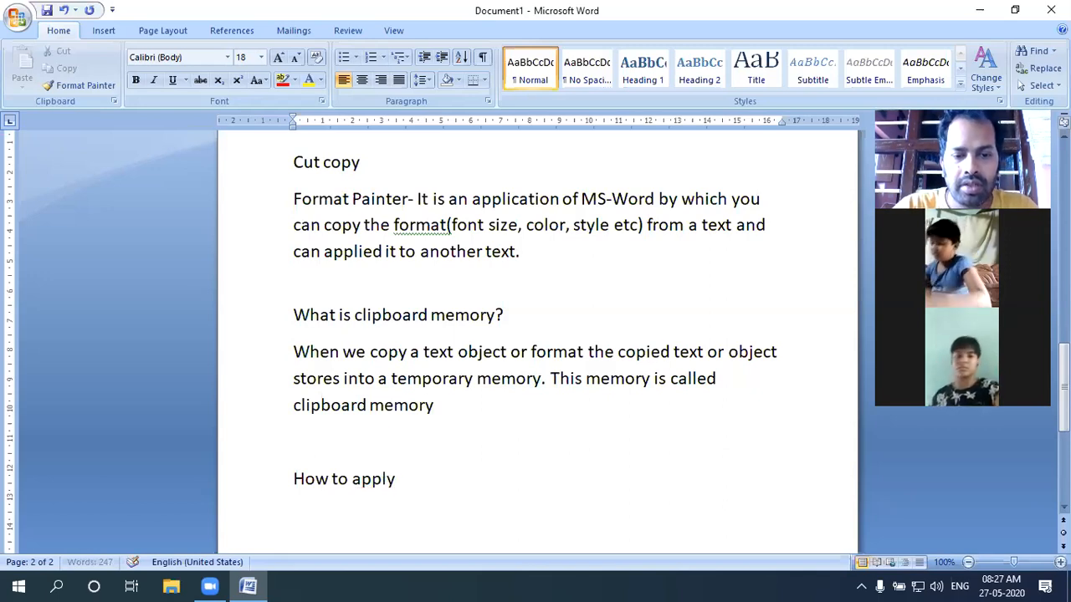
{"action": "type", "text": " format pai"}
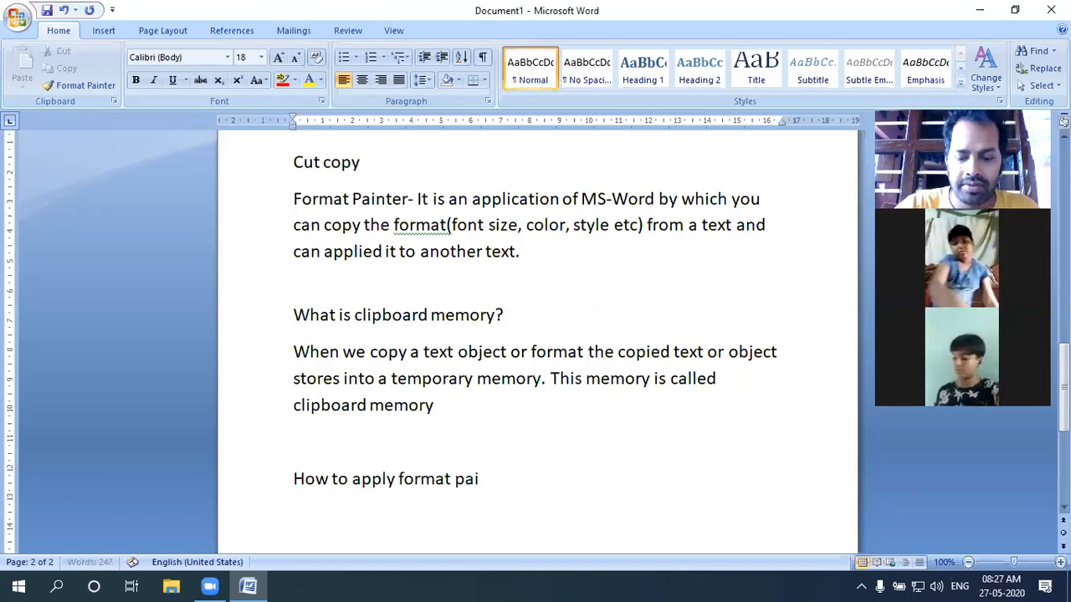
{"action": "type", "text": "nter?"}
{"action": "key", "text": "Return"}
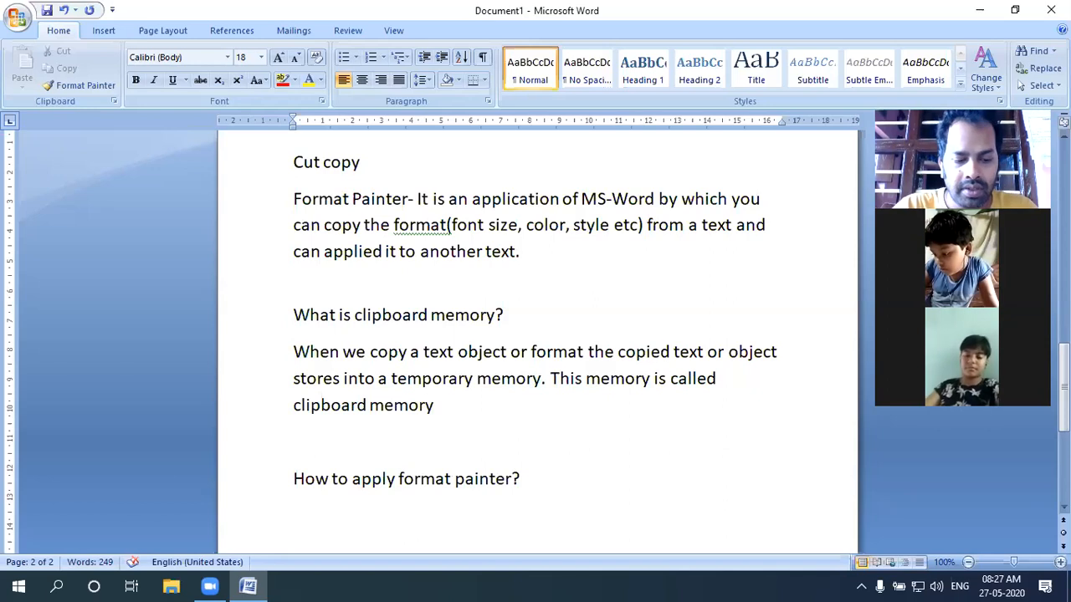
- Begin the Format Painter answer with "Select the text from where you want to get the format" followed by an arrow
{"action": "type", "text": "sele"}
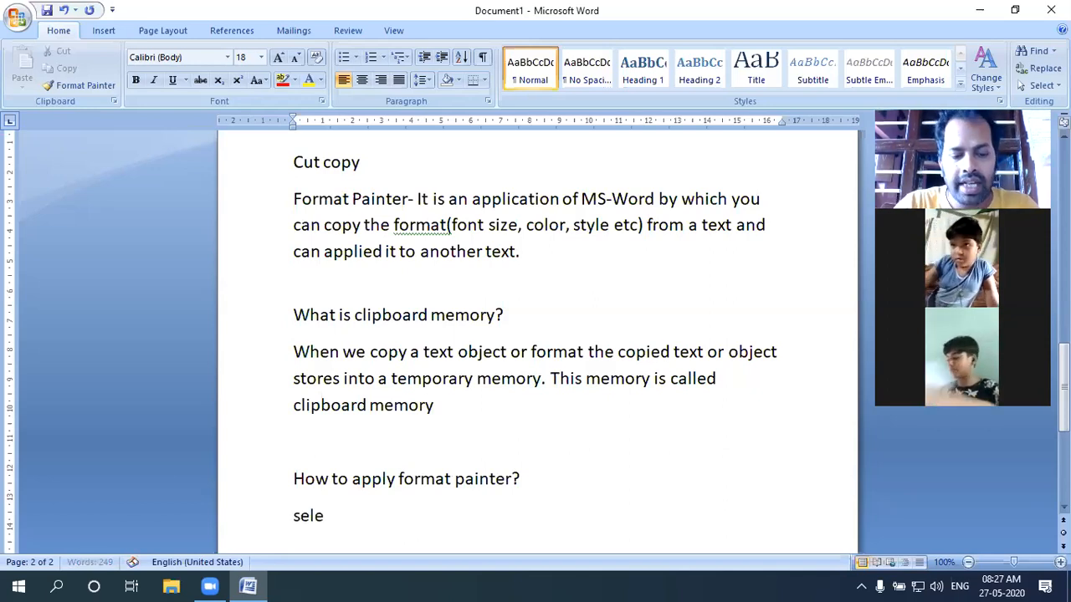
{"action": "type", "text": "ct the"}
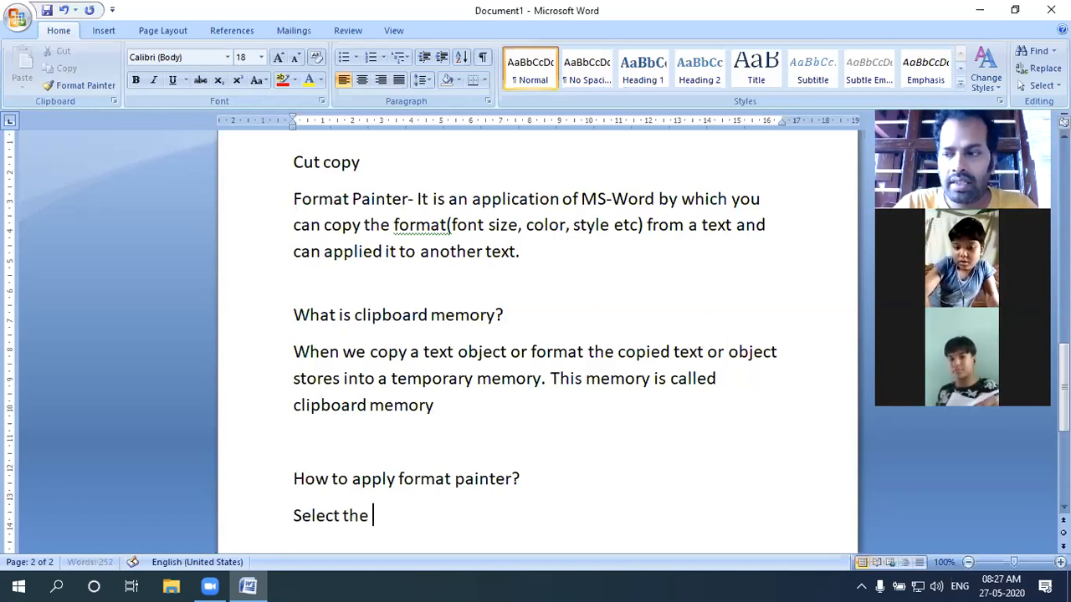
{"action": "type", "text": " text"}
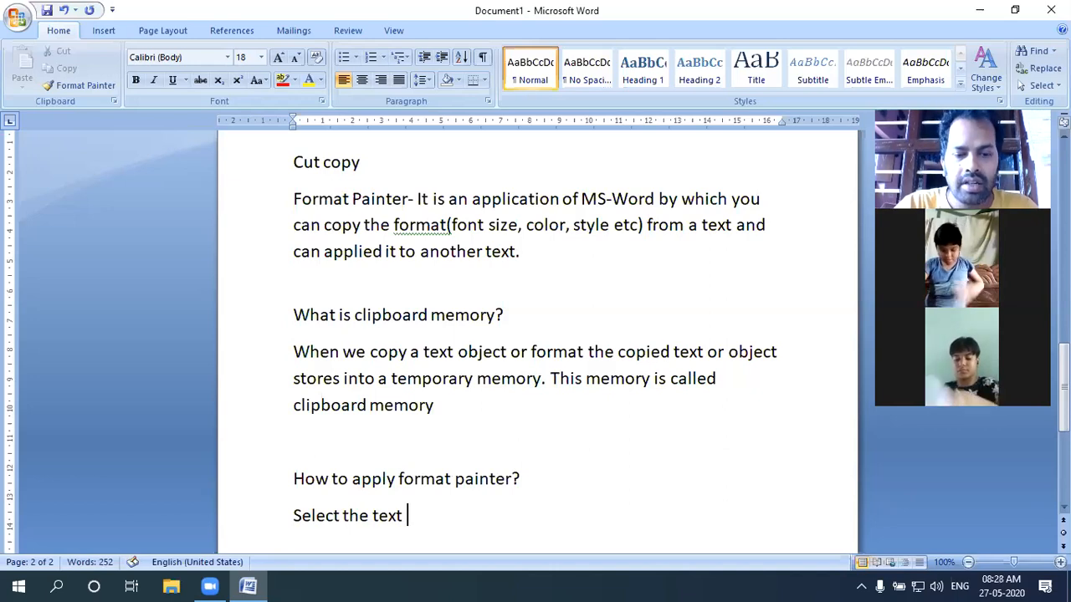
{"action": "type", "text": " from wher"}
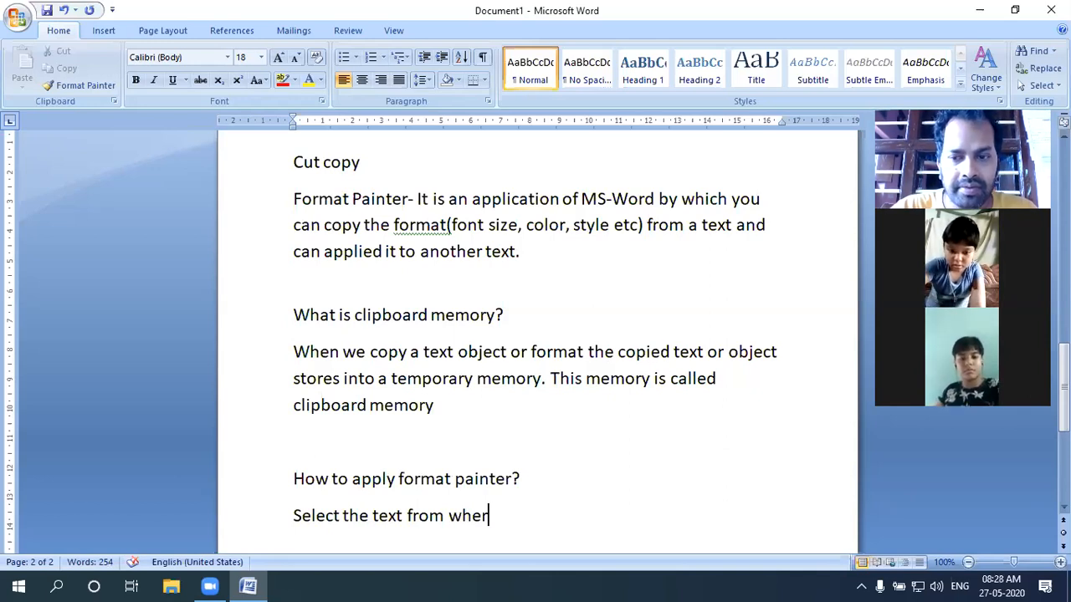
{"action": "scroll", "coordinate": [514, 447], "scroll_direction": "down", "scroll_amount": 1}
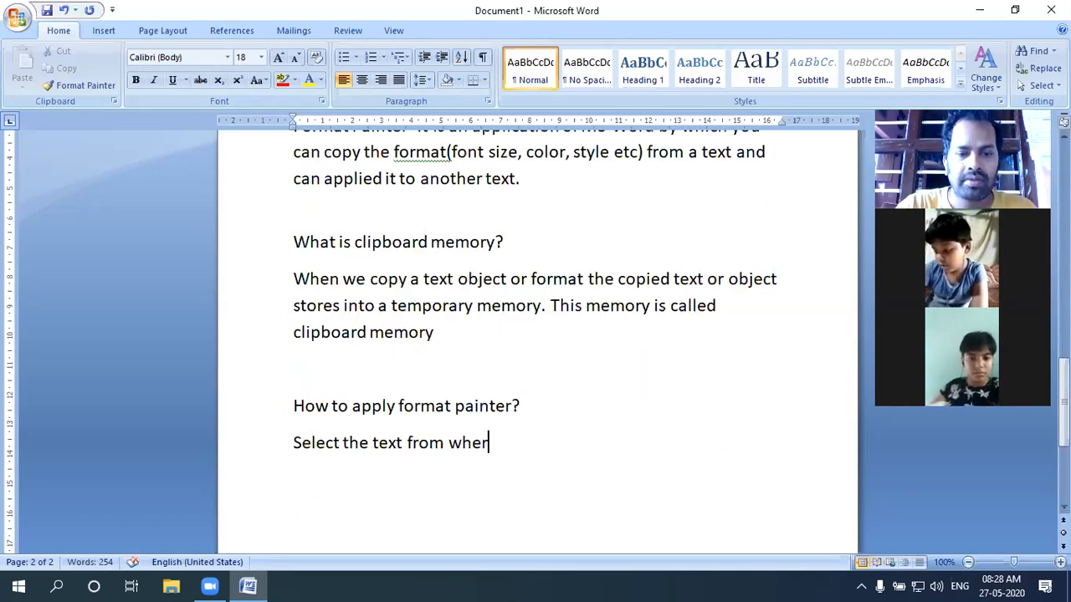
{"action": "type", "text": "e"}
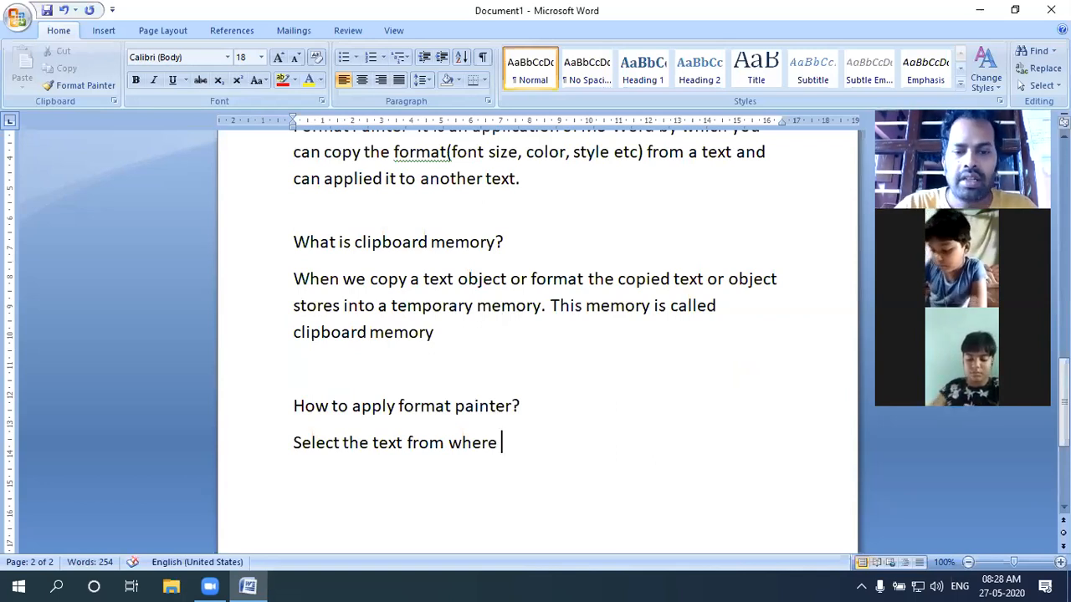
{"action": "type", "text": " you want to "}
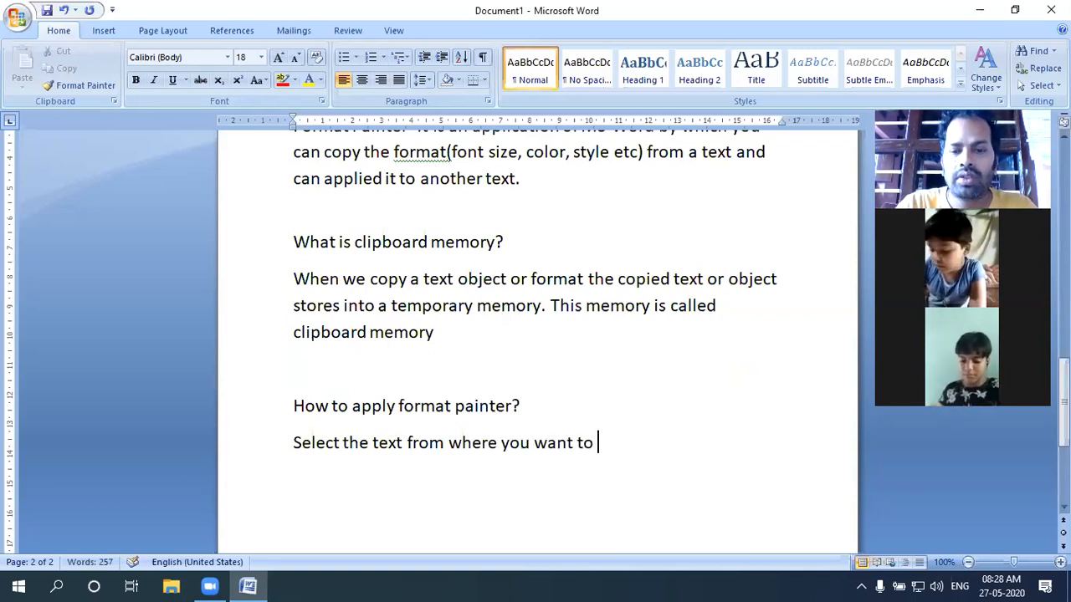
{"action": "type", "text": "get the f"}
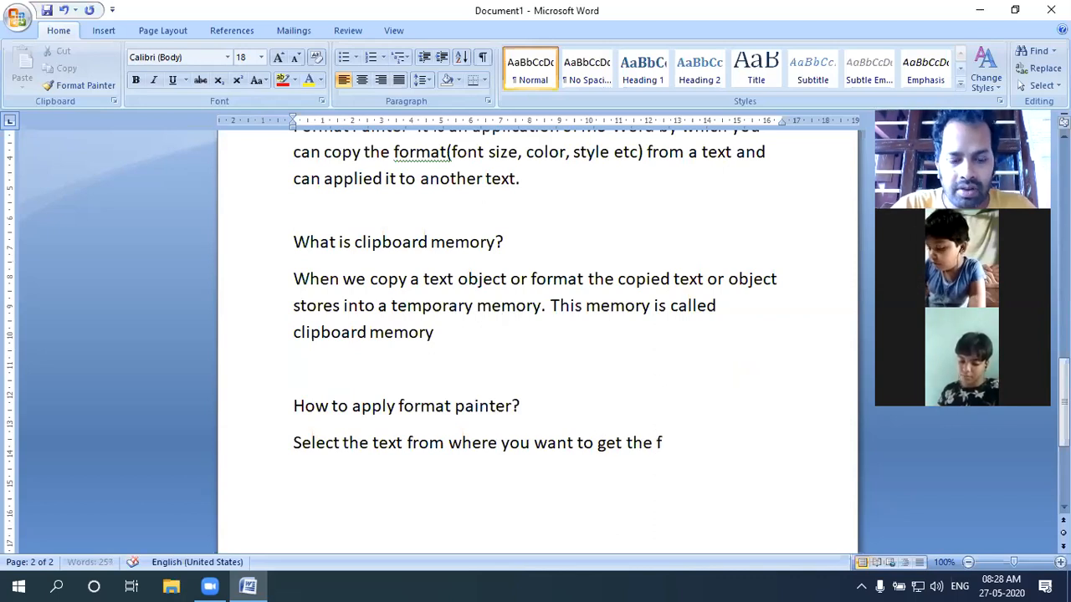
{"action": "type", "text": "ormat -"}
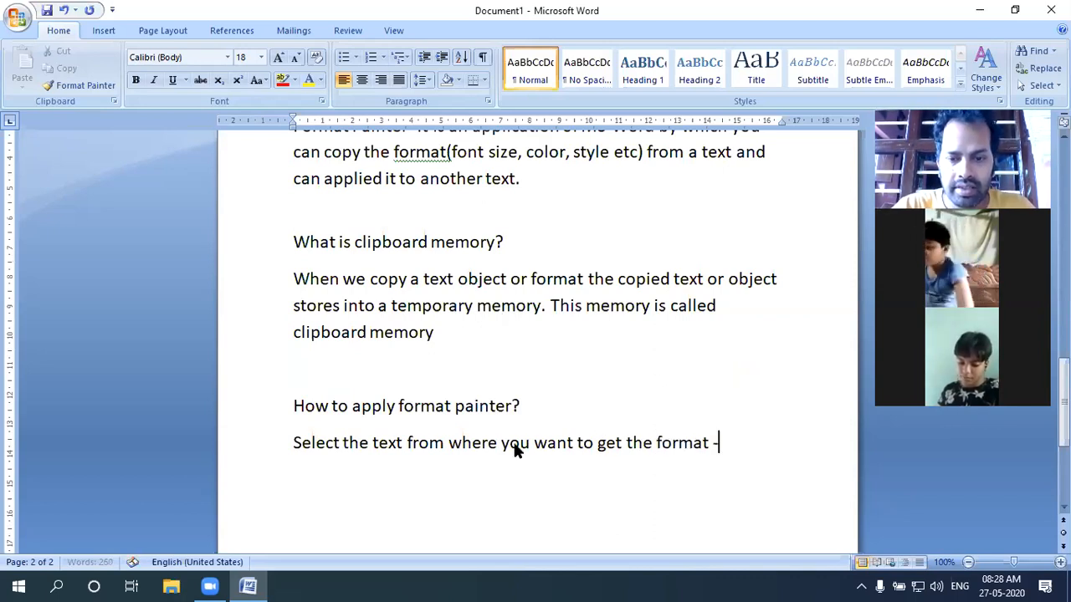
{"action": "type", "text": "> "}
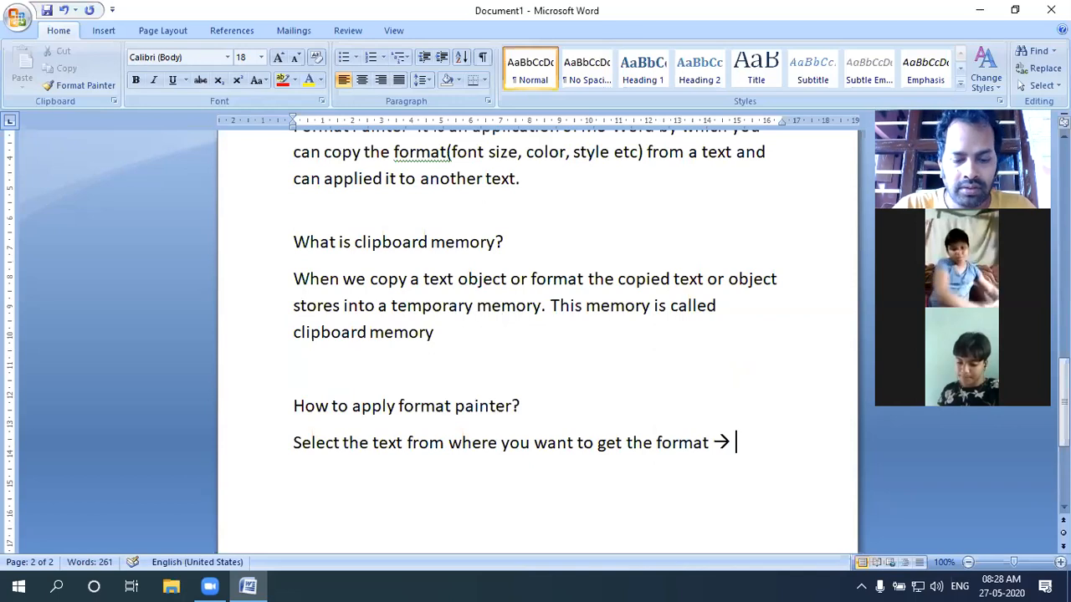
- Continue the Format Painter answer with "home tab → clicpboard c"
{"action": "type", "text": "home"}
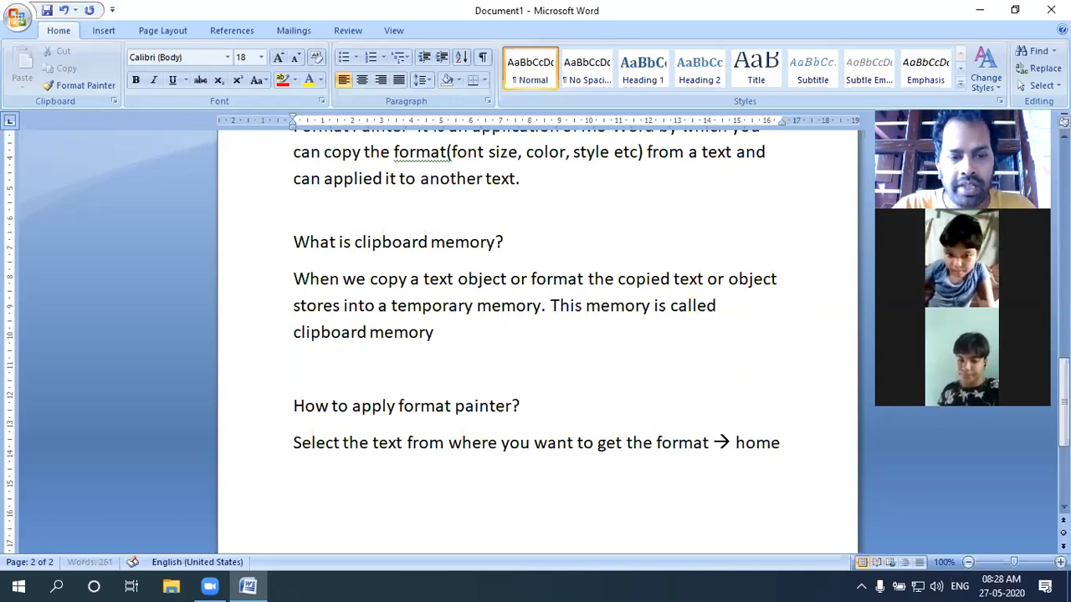
{"action": "type", "text": " tab"}
{"action": "type", "text": " -> "}
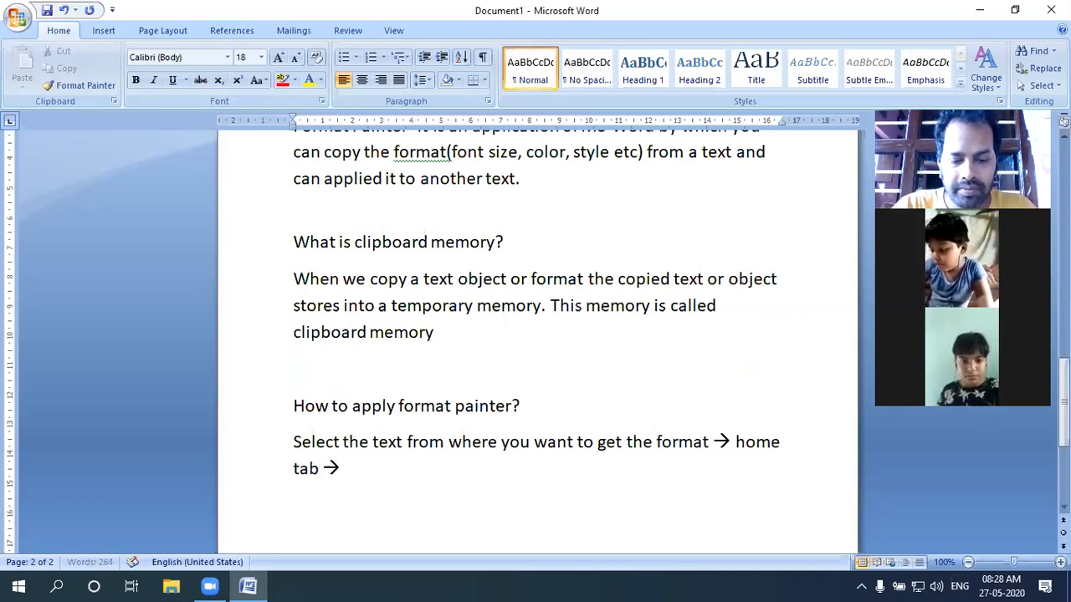
{"action": "type", "text": "cli"}
{"action": "type", "text": "p"}
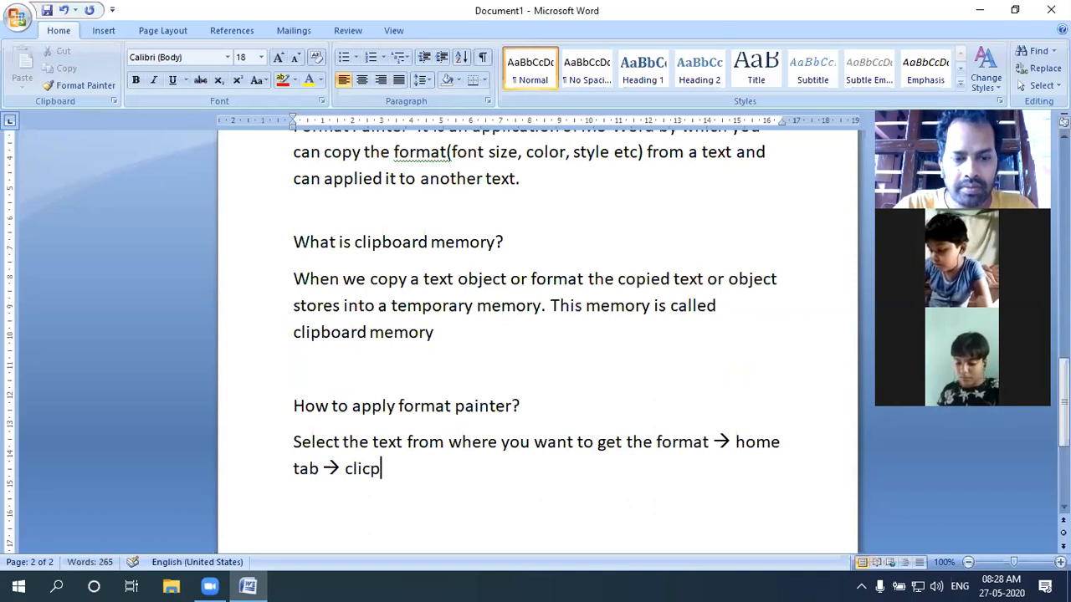
{"action": "type", "text": "board c"}
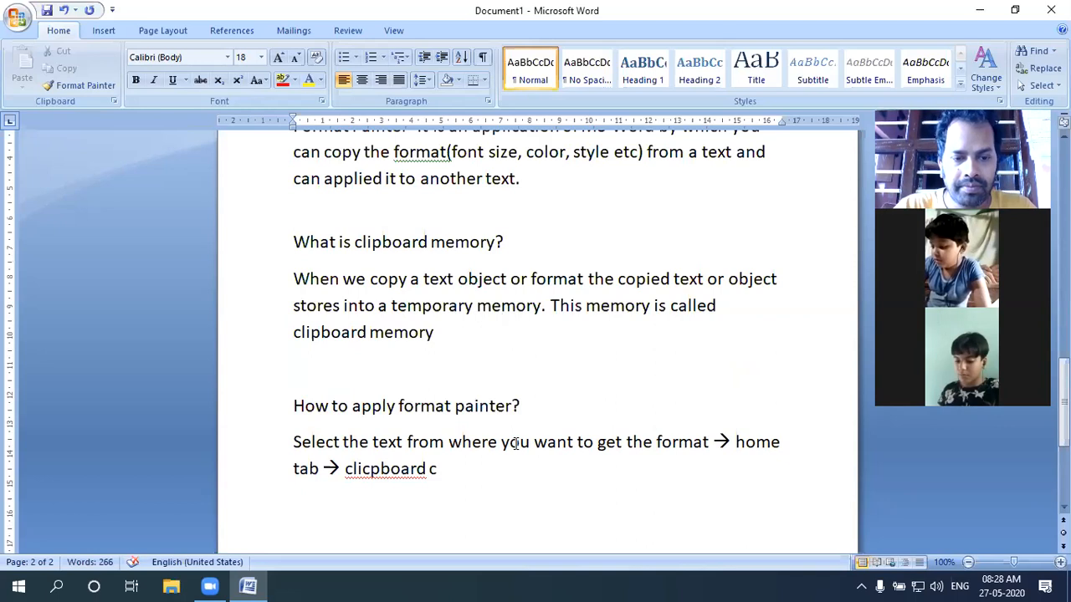
- Correct the misspelled "clicpboard" to "clipboard" in the Format Painter answer
{"action": "key", "text": "Left"}
{"action": "key", "text": "Left"}
{"action": "key", "text": "Left"}
{"action": "key", "text": "Left"}
{"action": "key", "text": "Left"}
{"action": "key", "text": "Left"}
{"action": "key", "text": "Left"}
{"action": "key", "text": "Left"}
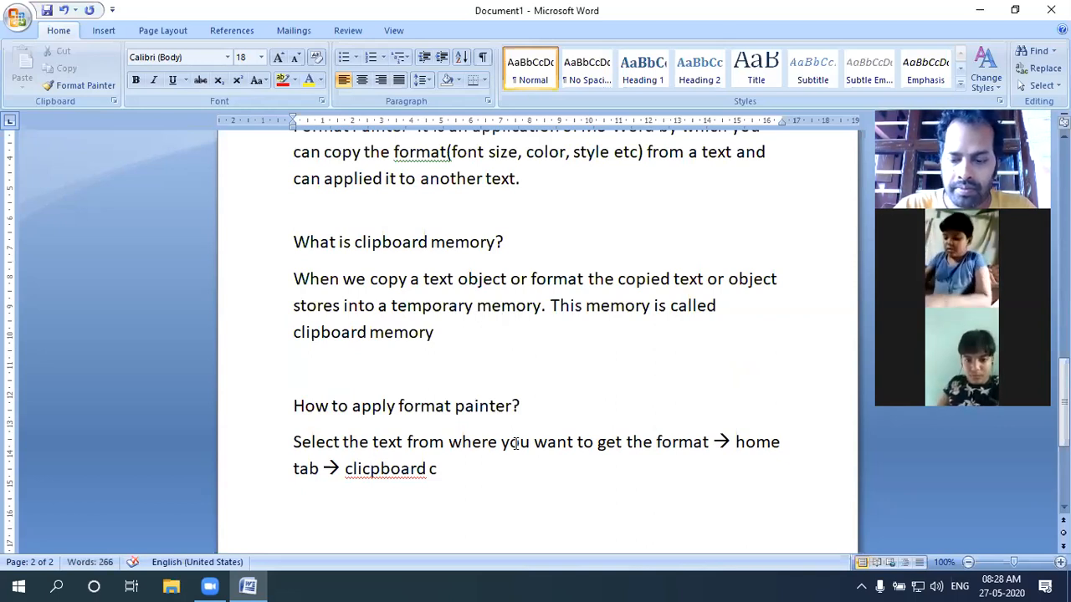
{"action": "key", "text": "BackSpace"}
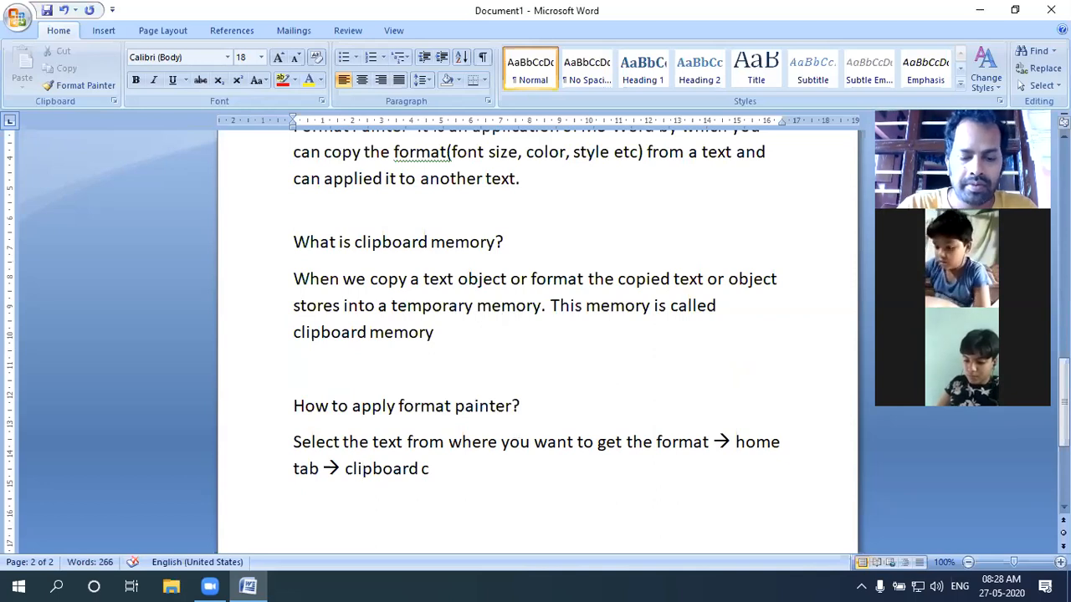
- Complete the word "command" and continue the answer with "group → Format painter" followed by an arrow
{"action": "type", "text": "ommand gr"}
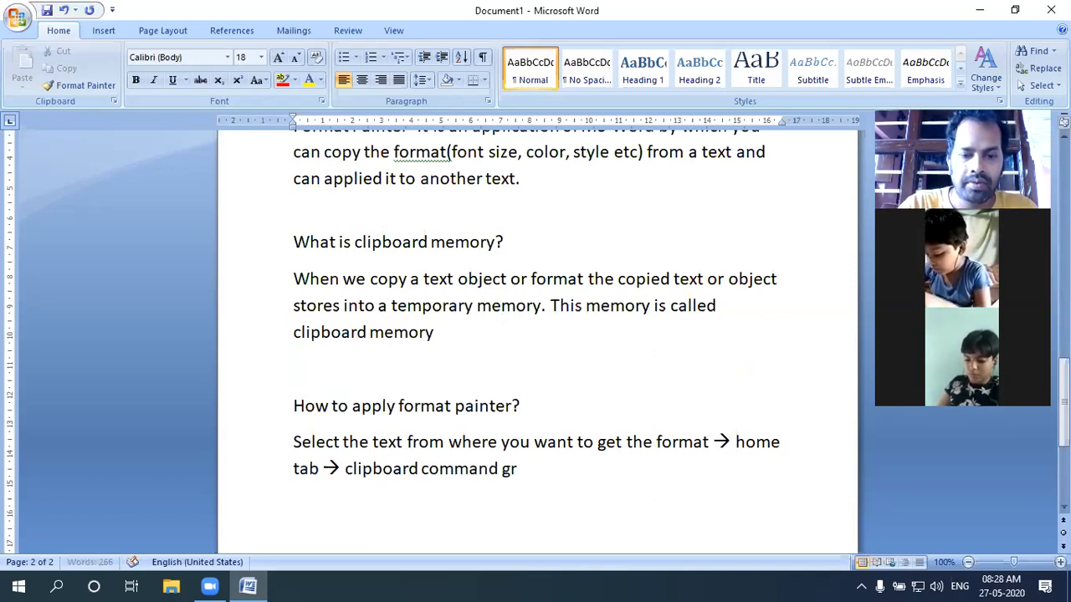
{"action": "type", "text": "oup"}
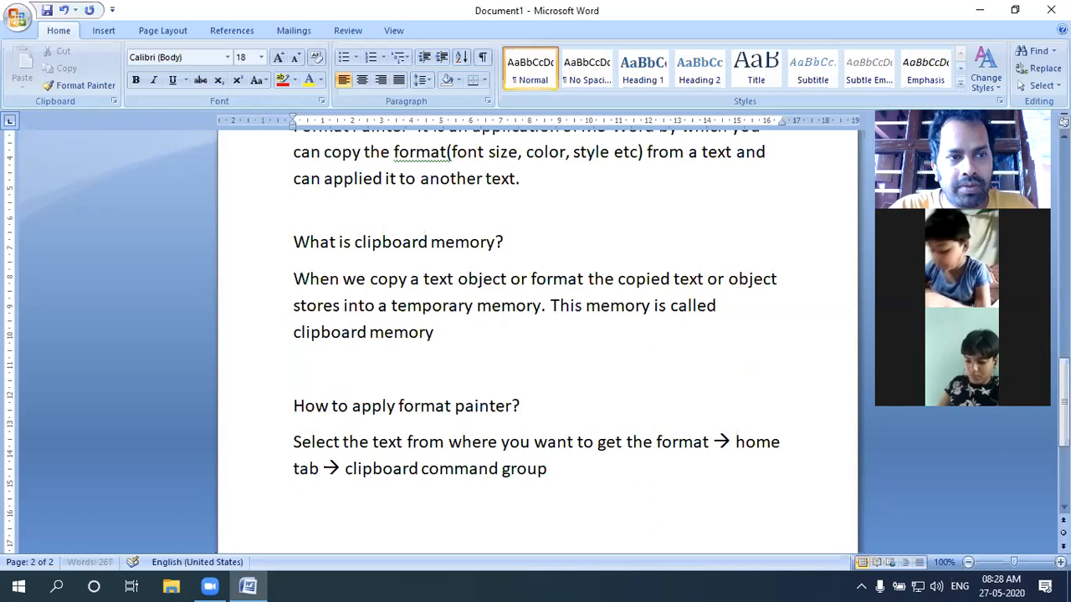
{"action": "type", "text": " --> "}
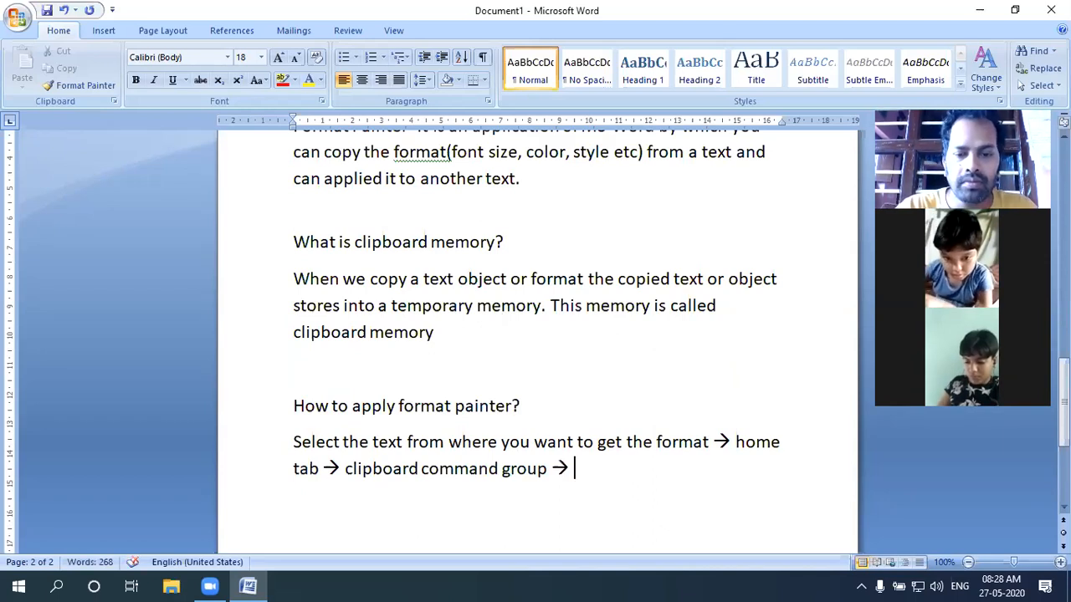
{"action": "type", "text": "F"}
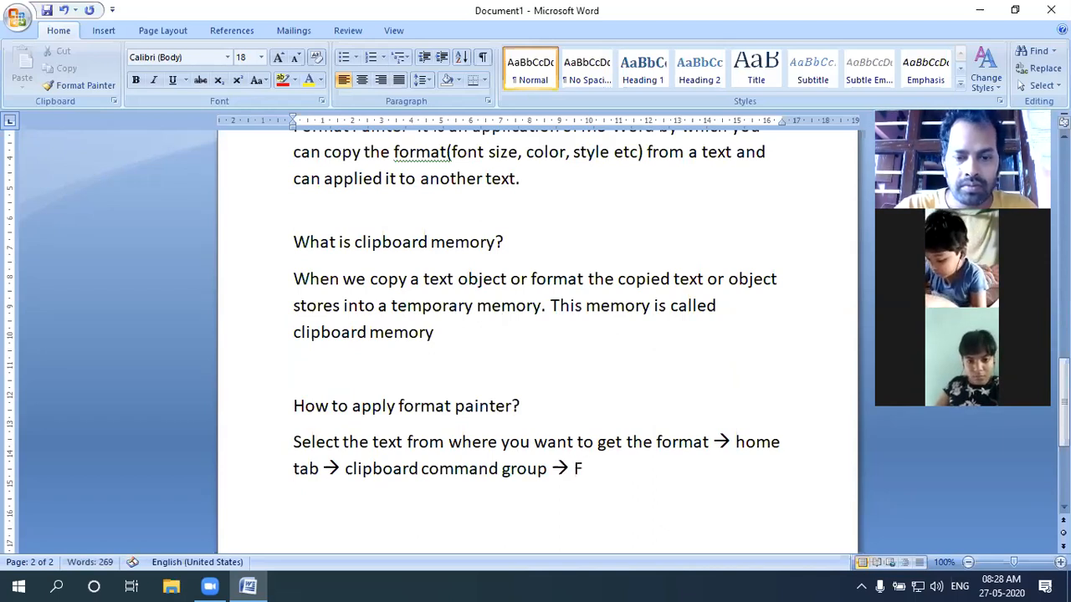
{"action": "type", "text": "ormat pai"}
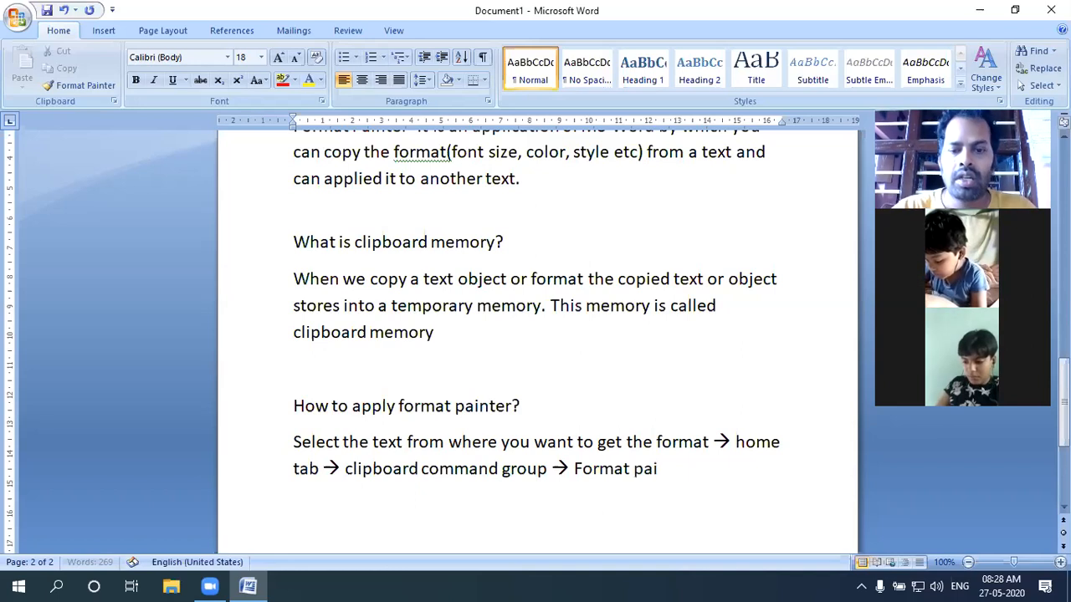
{"action": "type", "text": "nter"}
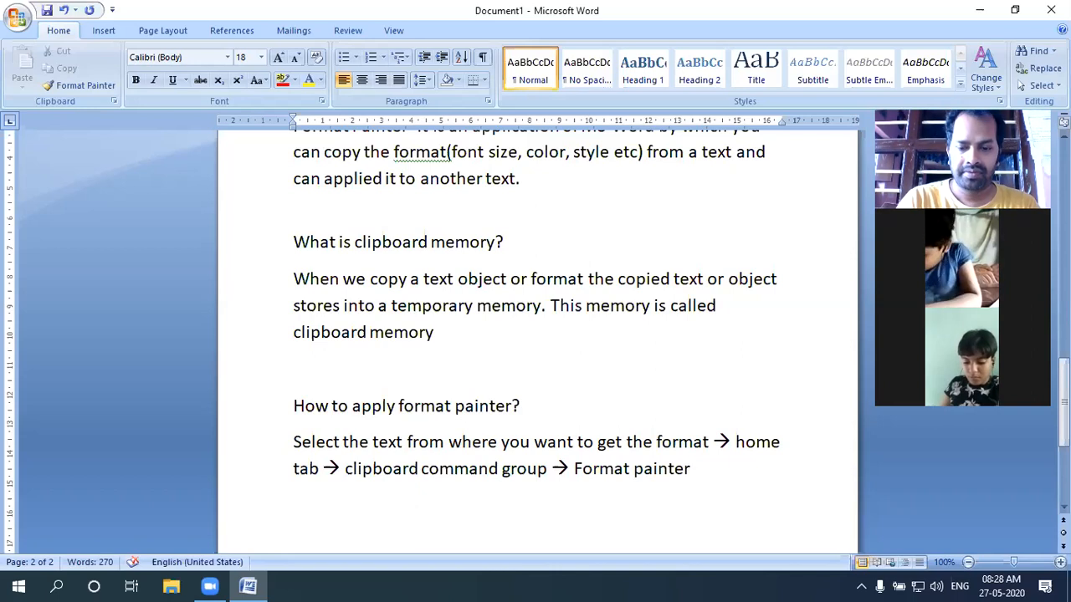
{"action": "type", "text": "->"}
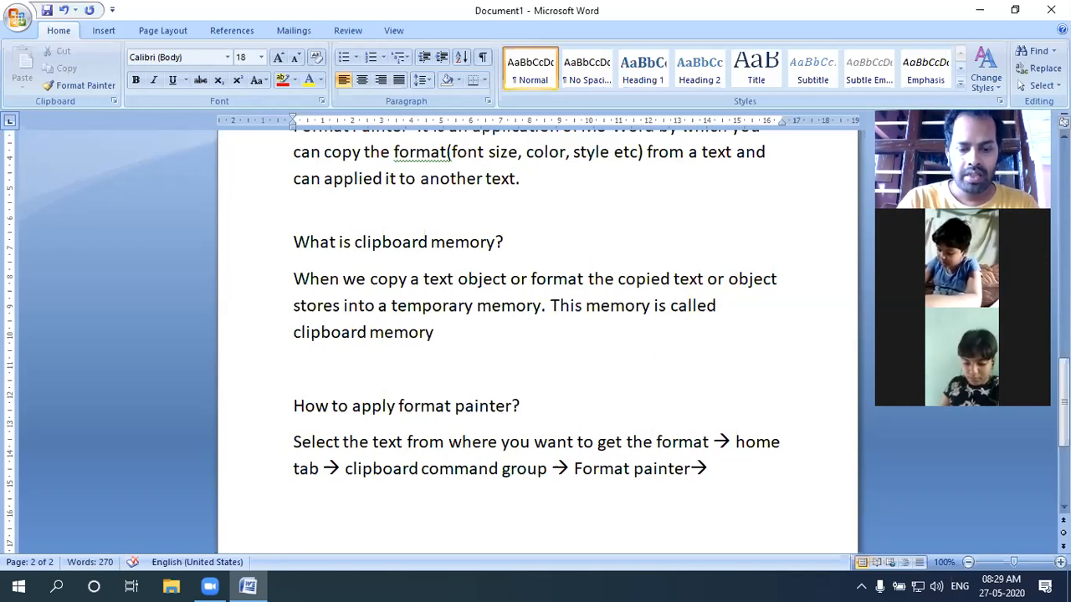
- Add "the mouse icon change with a paint brush" and another arrow to the Format Painter answer
{"action": "type", "text": " the"}
{"action": "type", "text": " mous"}
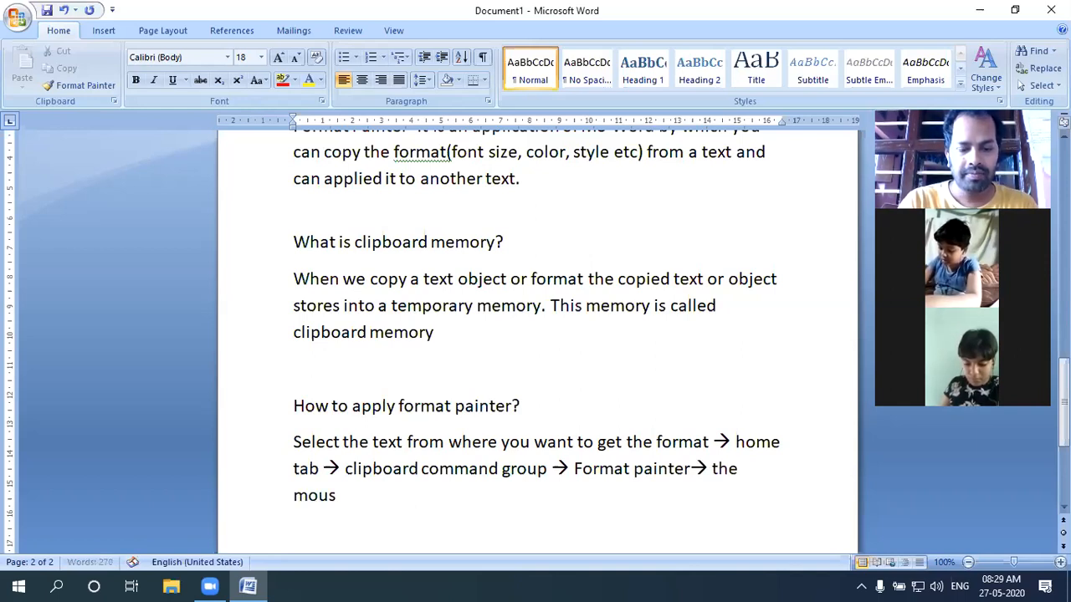
{"action": "type", "text": "e ico"}
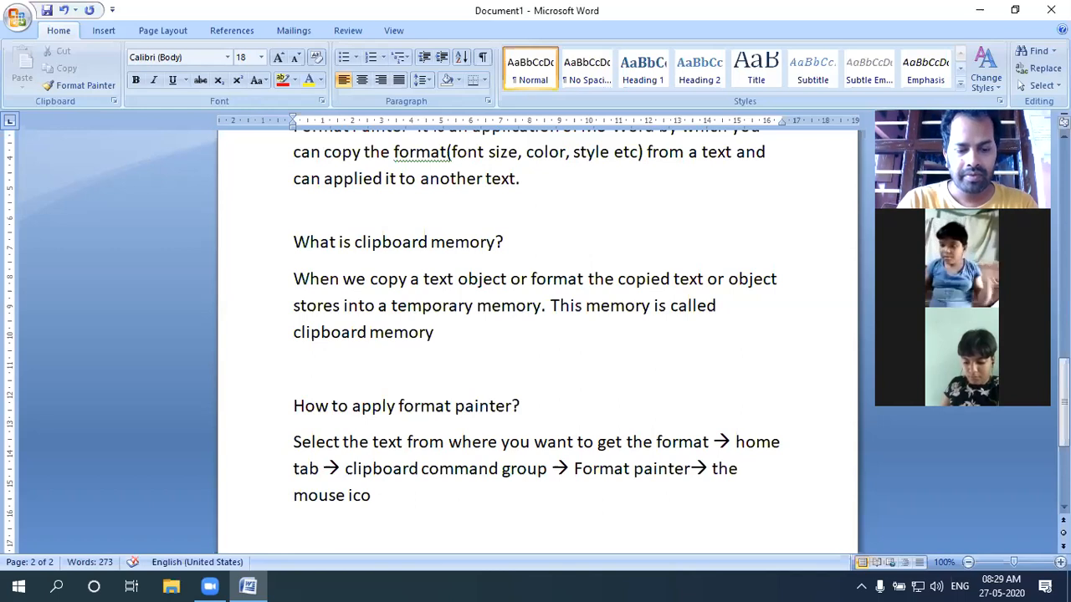
{"action": "type", "text": "n change with"}
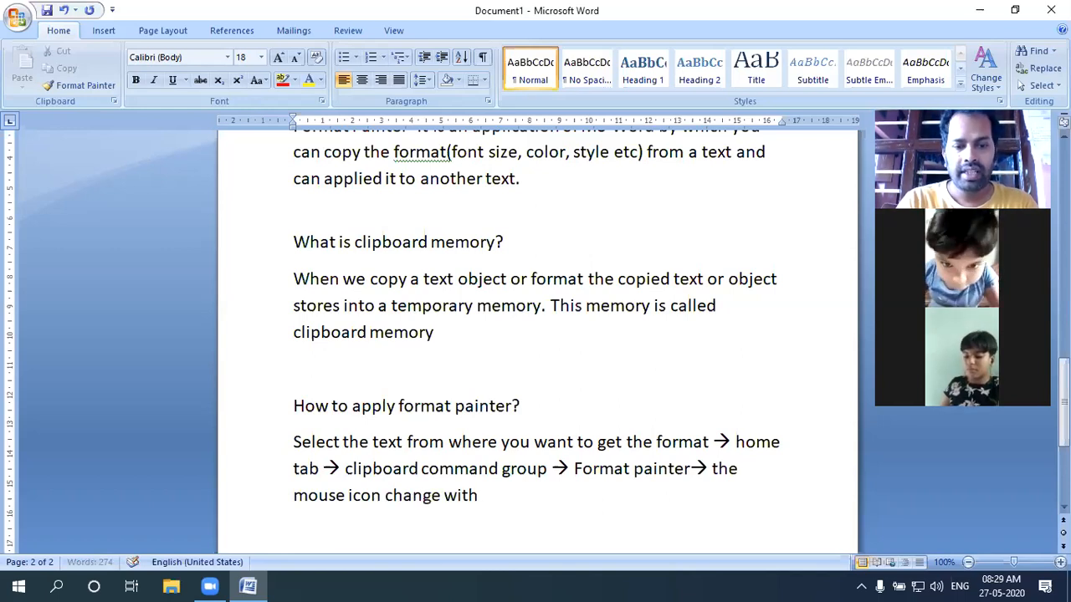
{"action": "type", "text": " a paint "}
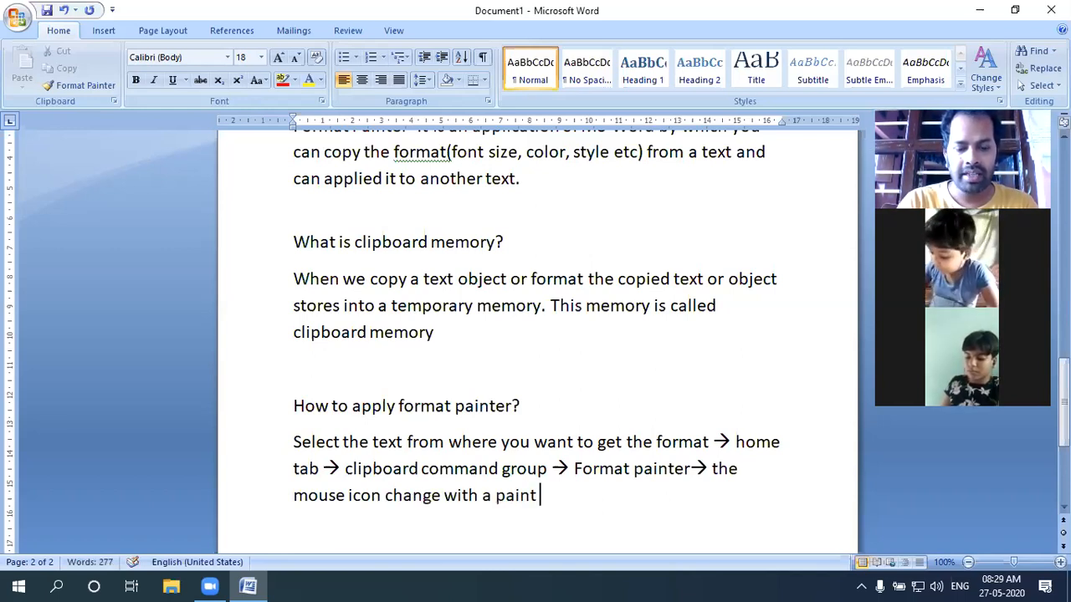
{"action": "type", "text": "br"}
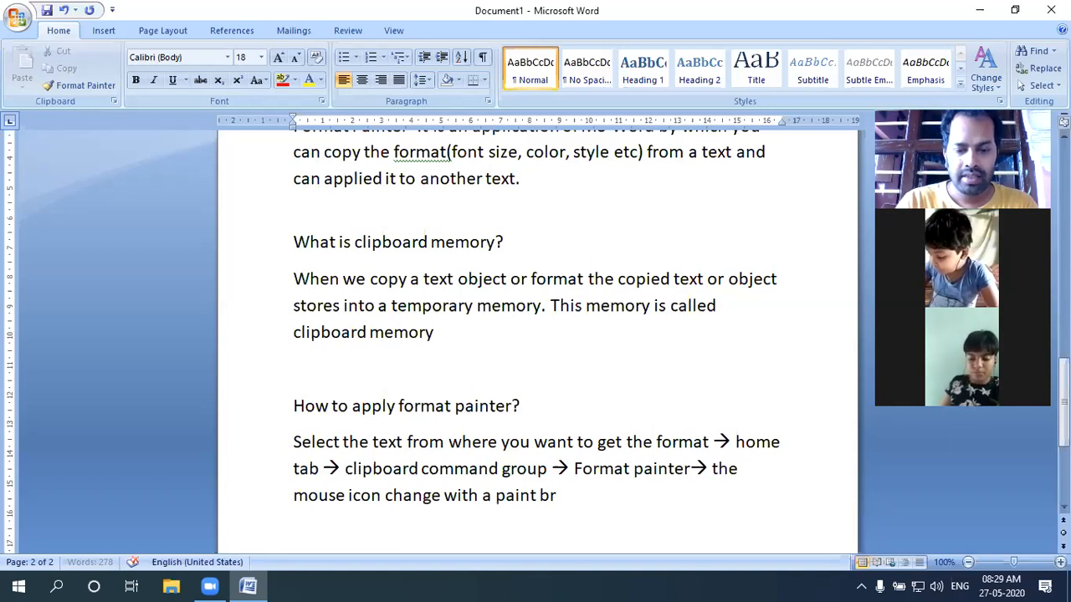
{"action": "type", "text": "ush -->"}
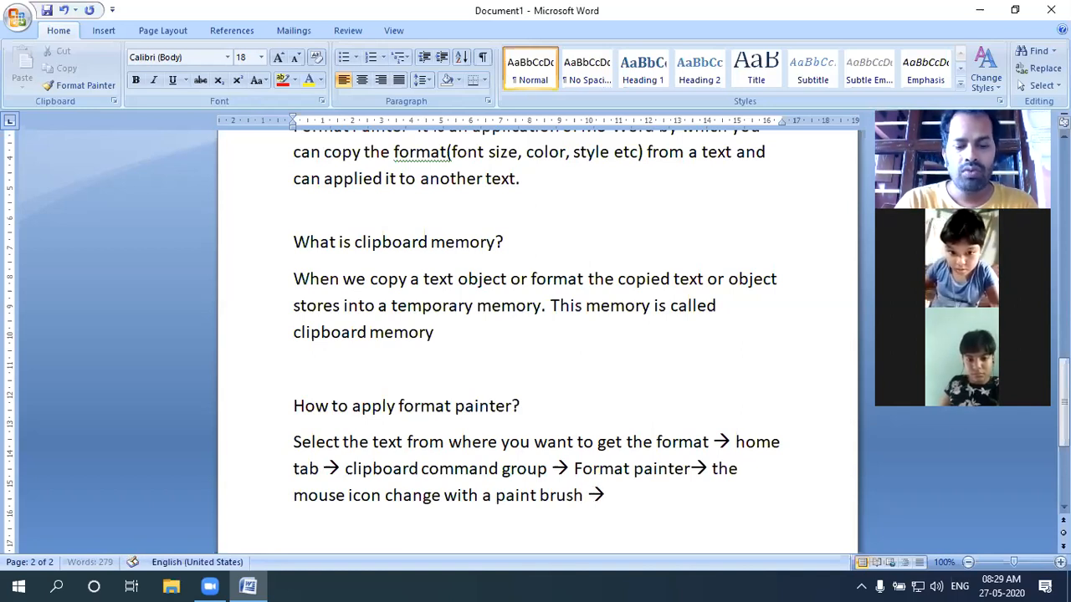
- Continue the Format Painter answer with "now you have to choose t"
{"action": "type", "text": "now you "}
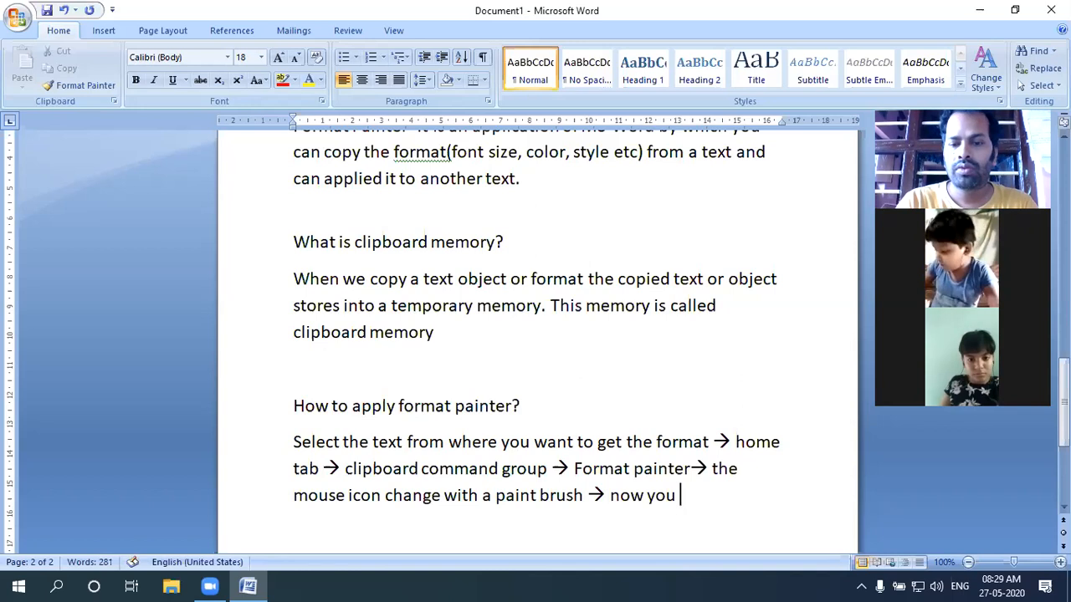
{"action": "type", "text": "have to cho"}
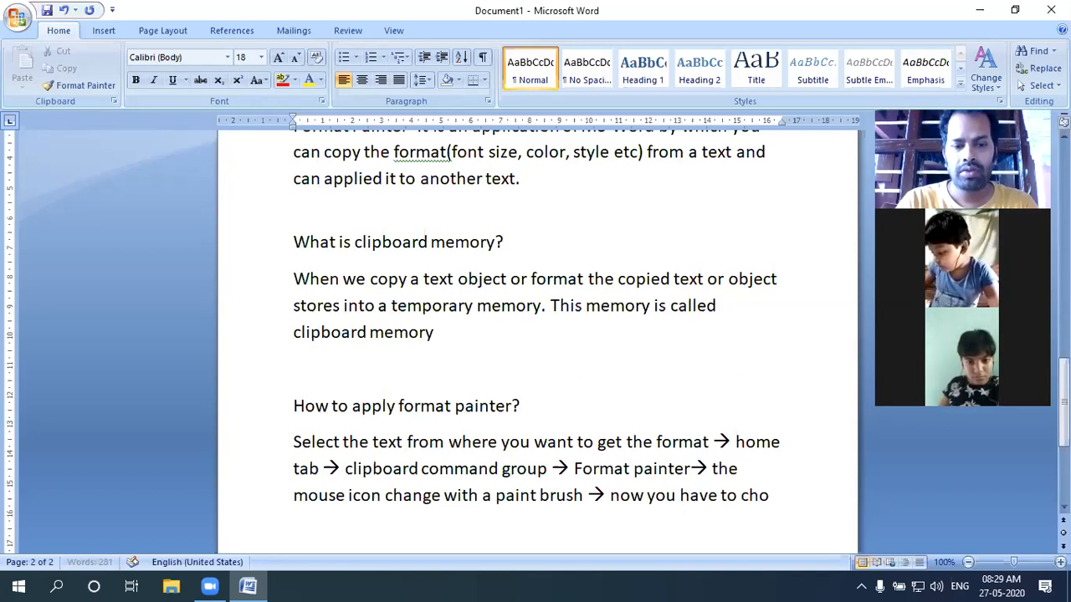
{"action": "type", "text": "ose t"}
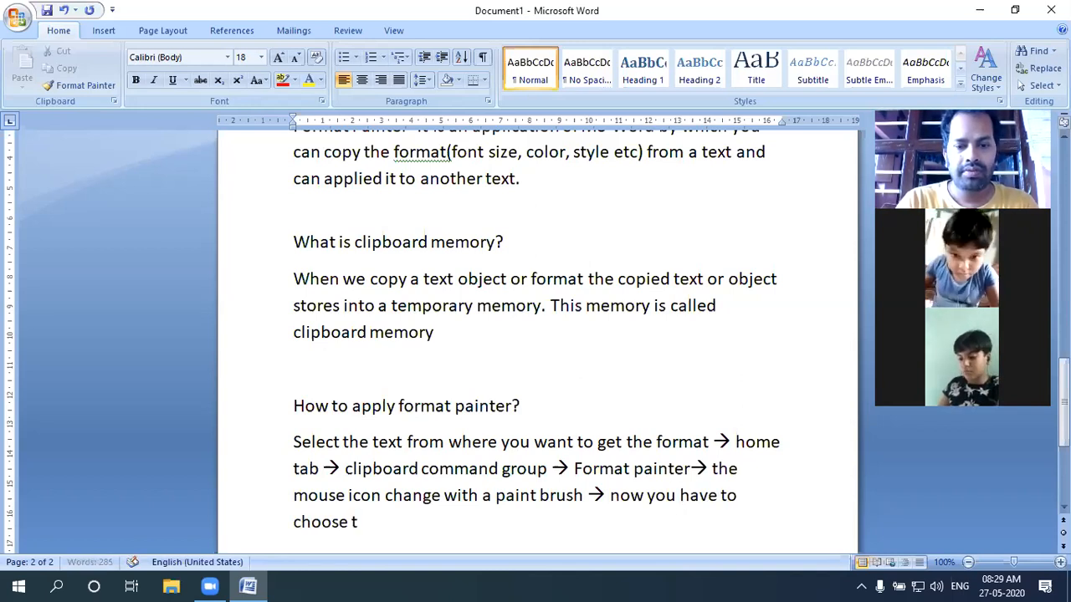
- Replace the unfinished wording "choose t" at the end of the answer with "select the text"
{"action": "key", "text": "BackSpace"}
{"action": "key", "text": "BackSpace"}
{"action": "key", "text": "BackSpace"}
{"action": "key", "text": "BackSpace"}
{"action": "key", "text": "BackSpace"}
{"action": "key", "text": "BackSpace"}
{"action": "key", "text": "BackSpace"}
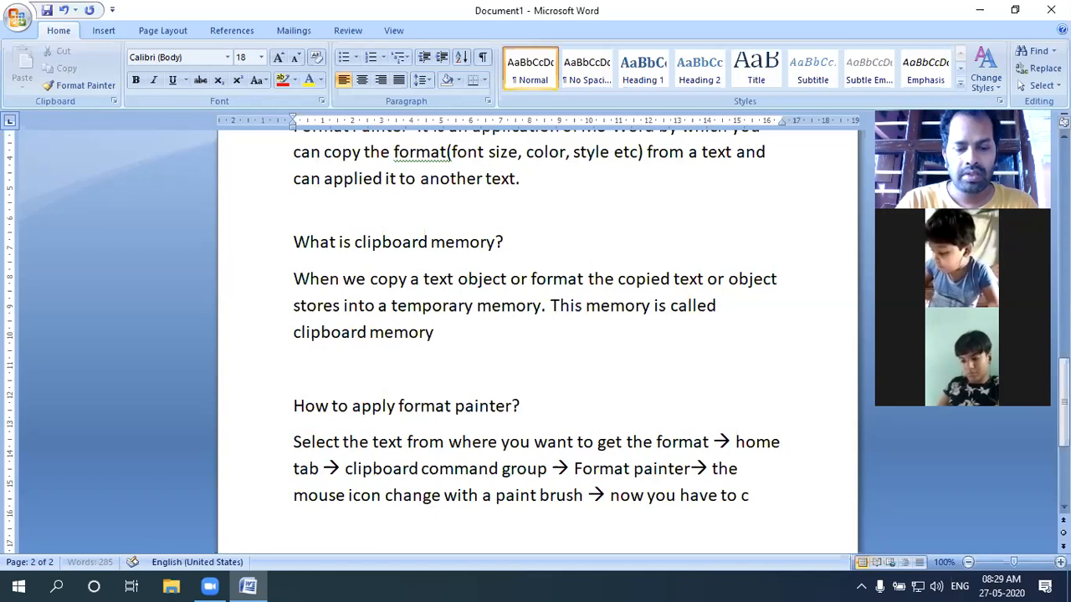
{"action": "key", "text": "BackSpace"}
{"action": "type", "text": "select"}
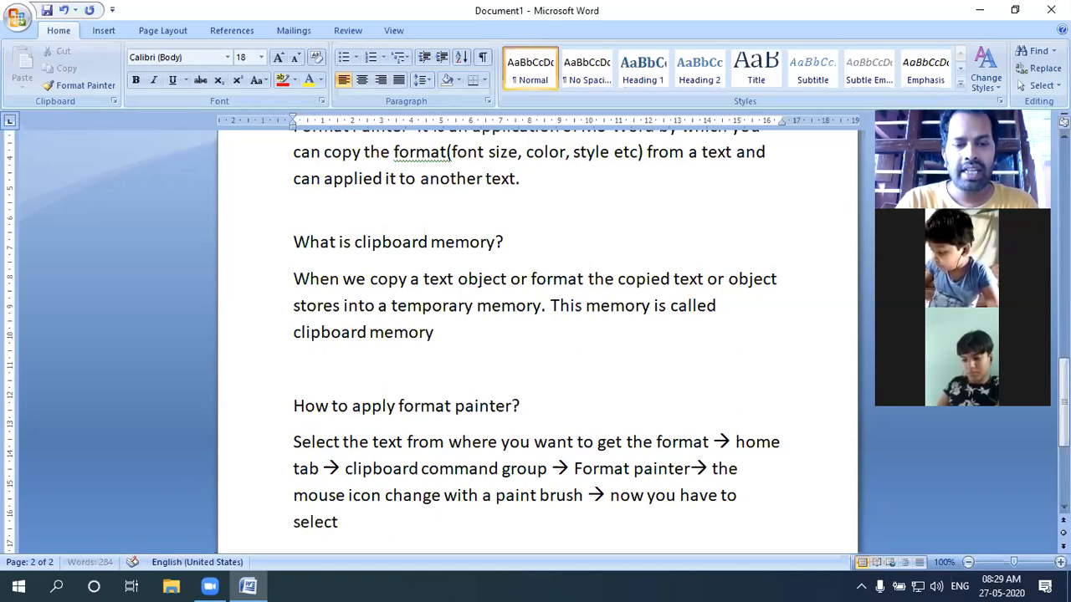
{"action": "type", "text": " the text"}
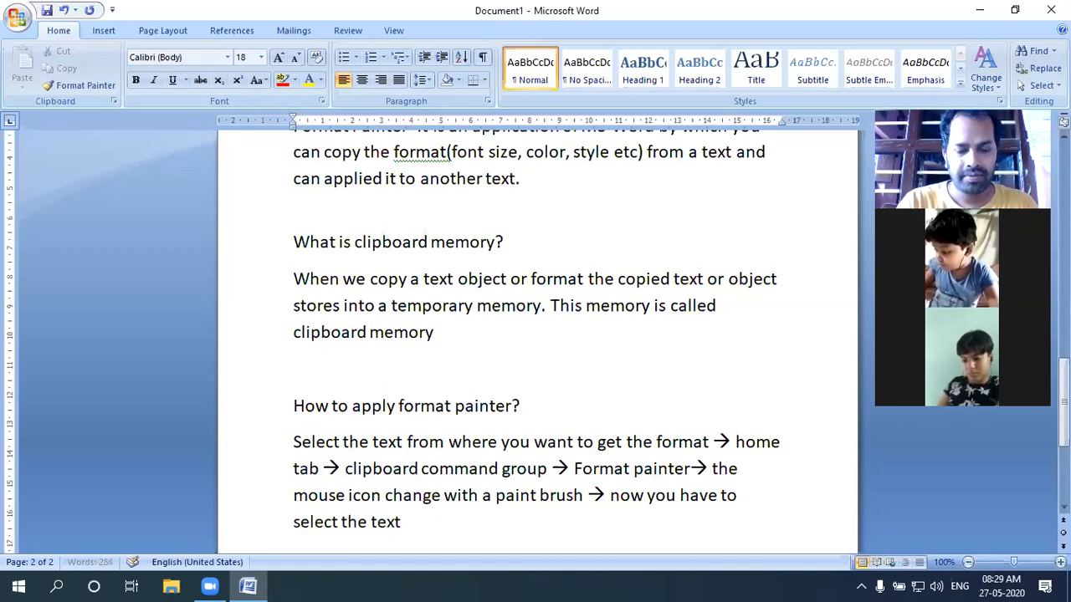
- Finish the Format Painter answer with "where you want to get the format." and add blank lines below it
{"action": "type", "text": " wher"}
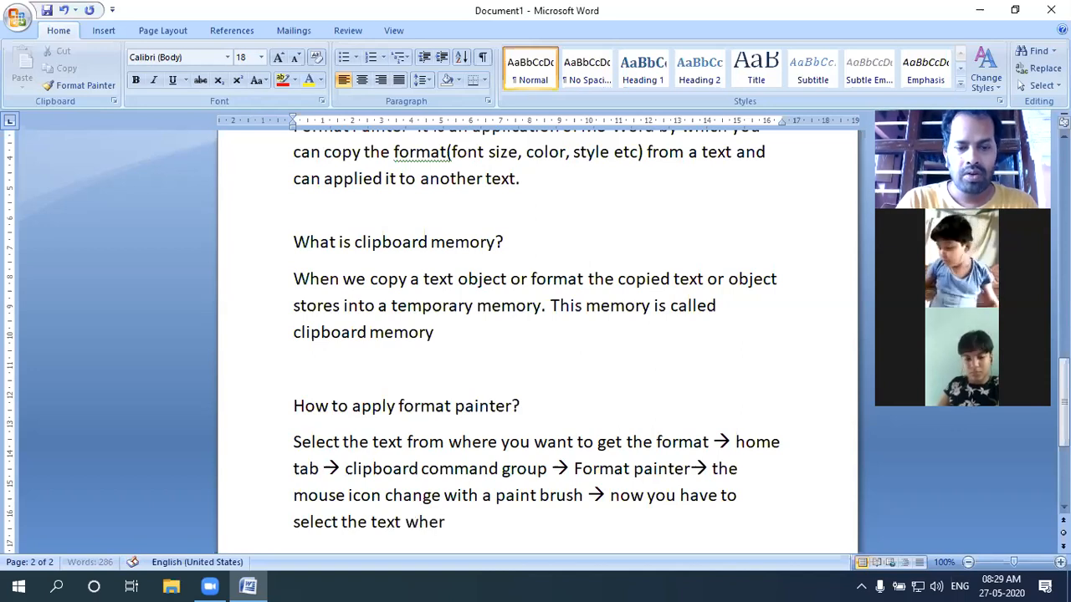
{"action": "type", "text": "e you want"}
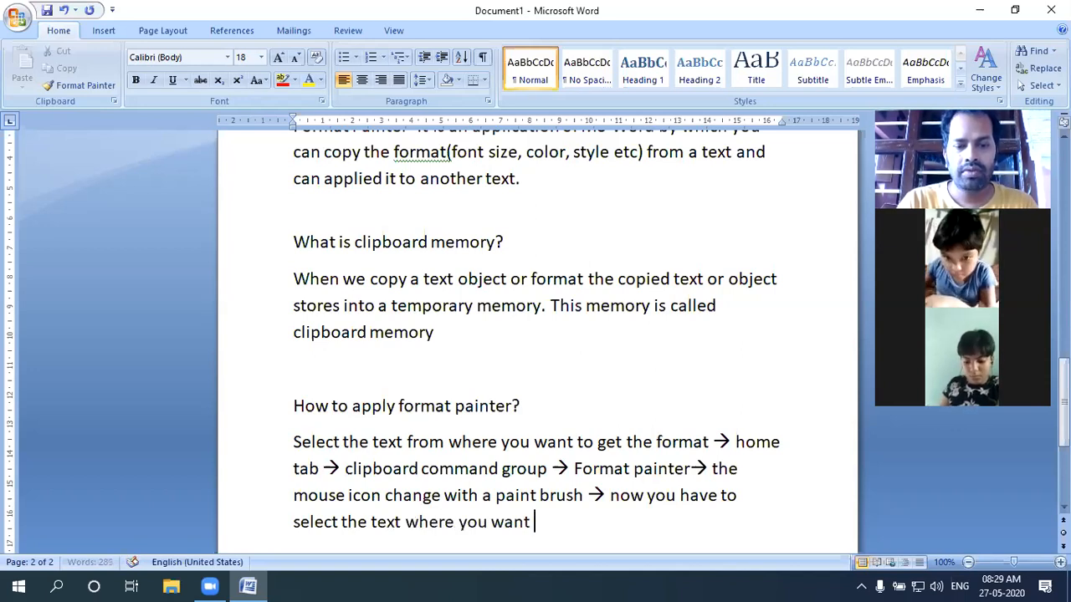
{"action": "key", "text": "BackSpace"}
{"action": "key", "text": "BackSpace"}
{"action": "key", "text": "BackSpace"}
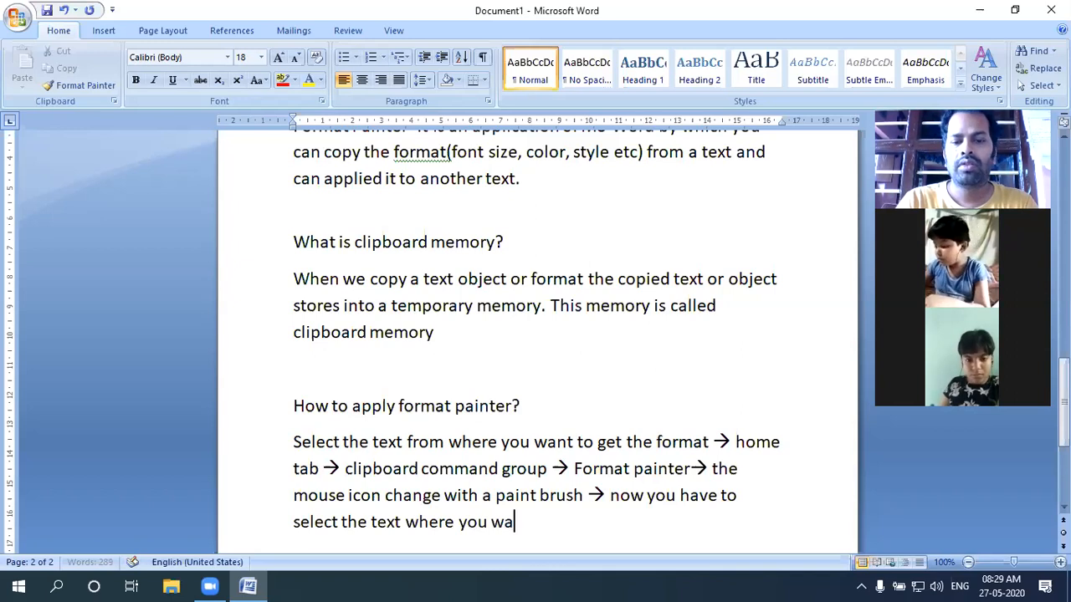
{"action": "type", "text": "nt to get the"}
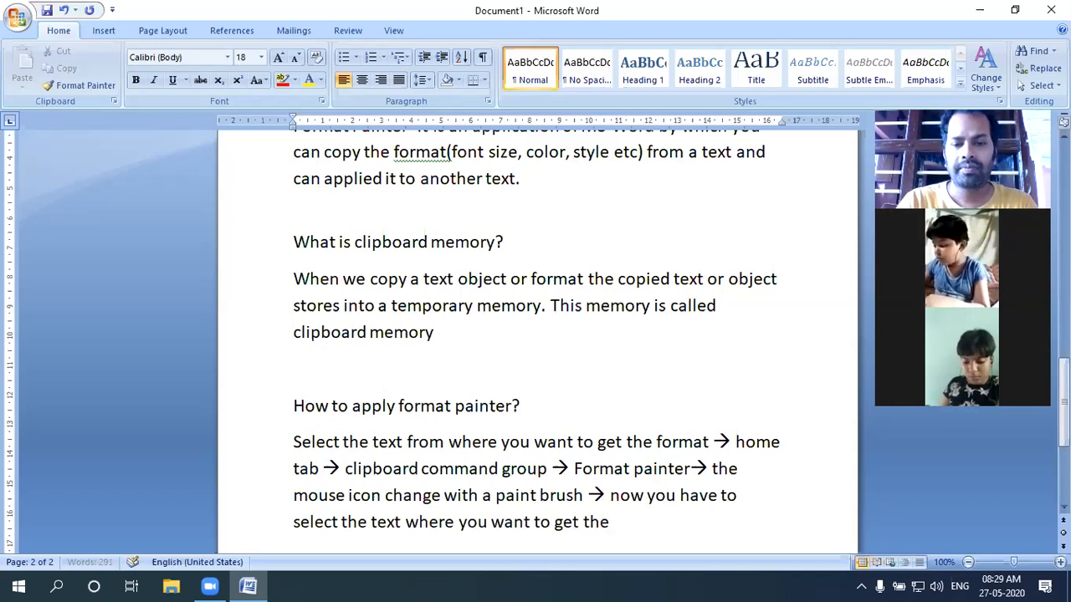
{"action": "type", "text": " format"}
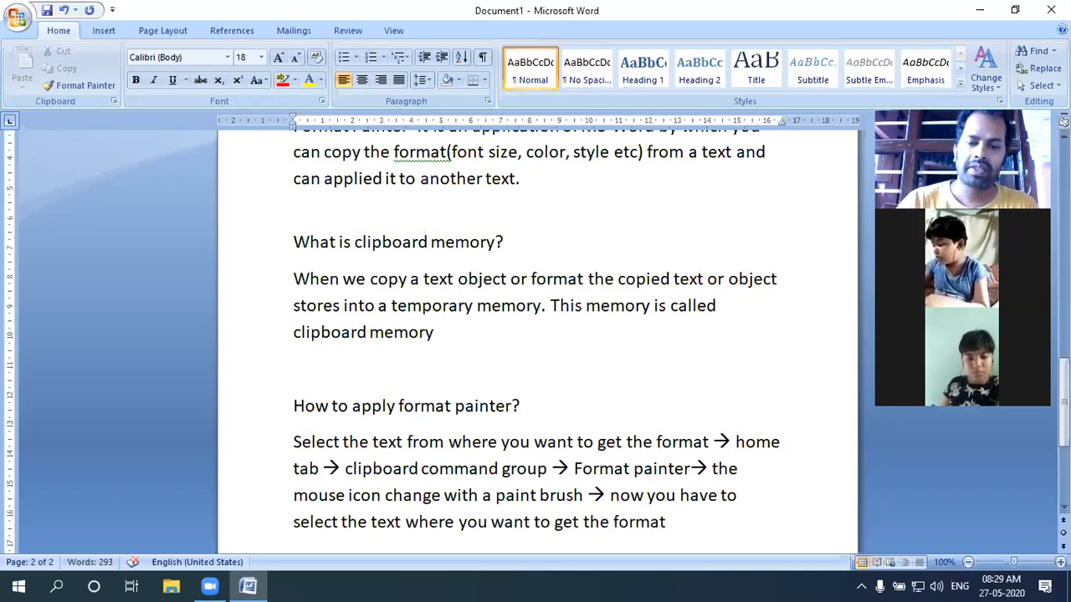
{"action": "type", "text": "."}
{"action": "key", "text": "Return"}
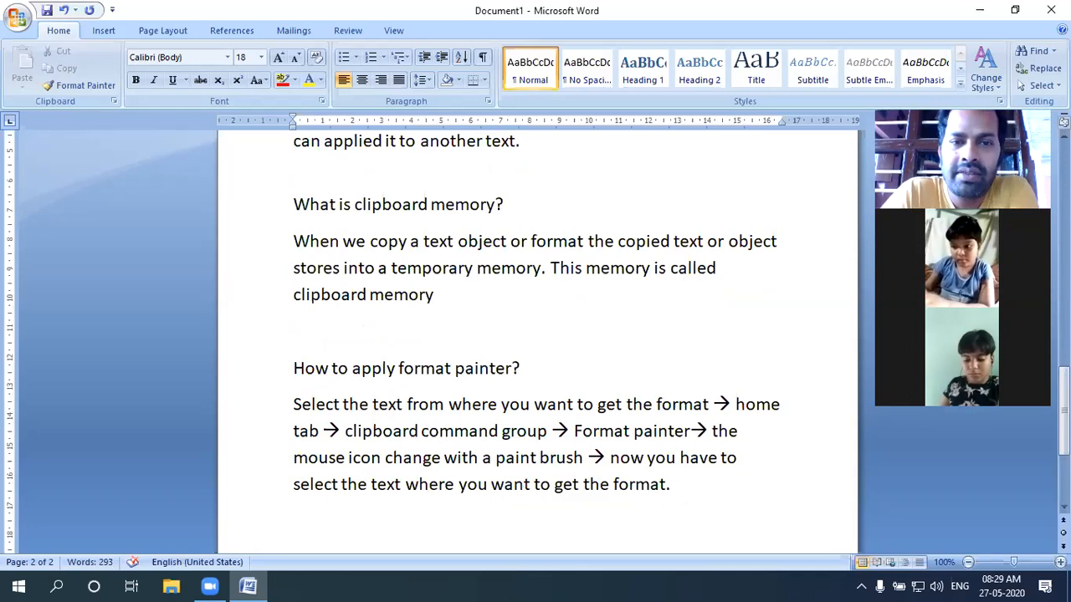
{"action": "key", "text": "Return"}
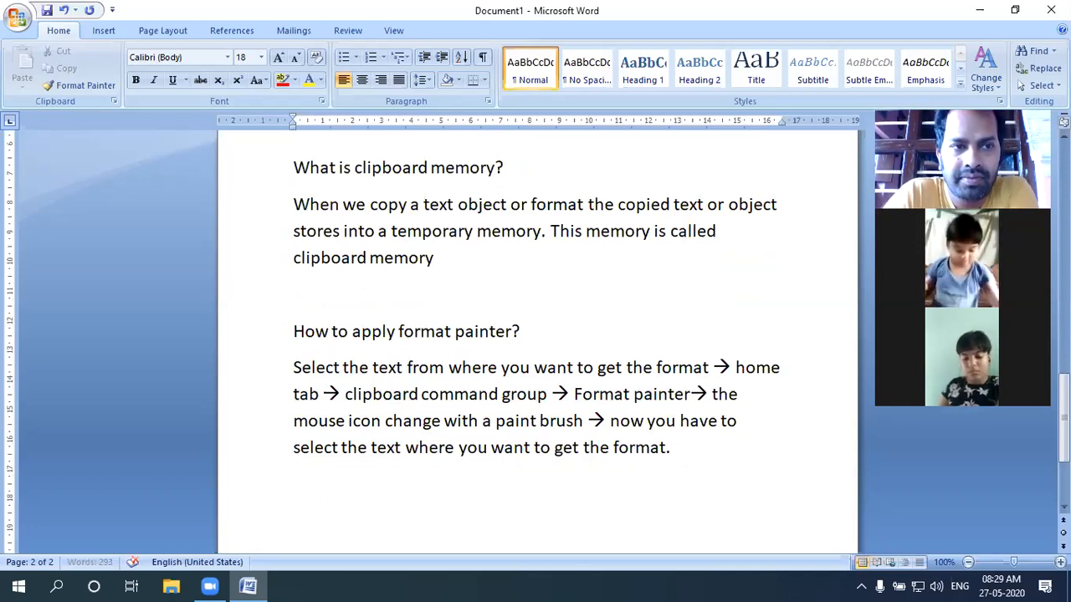
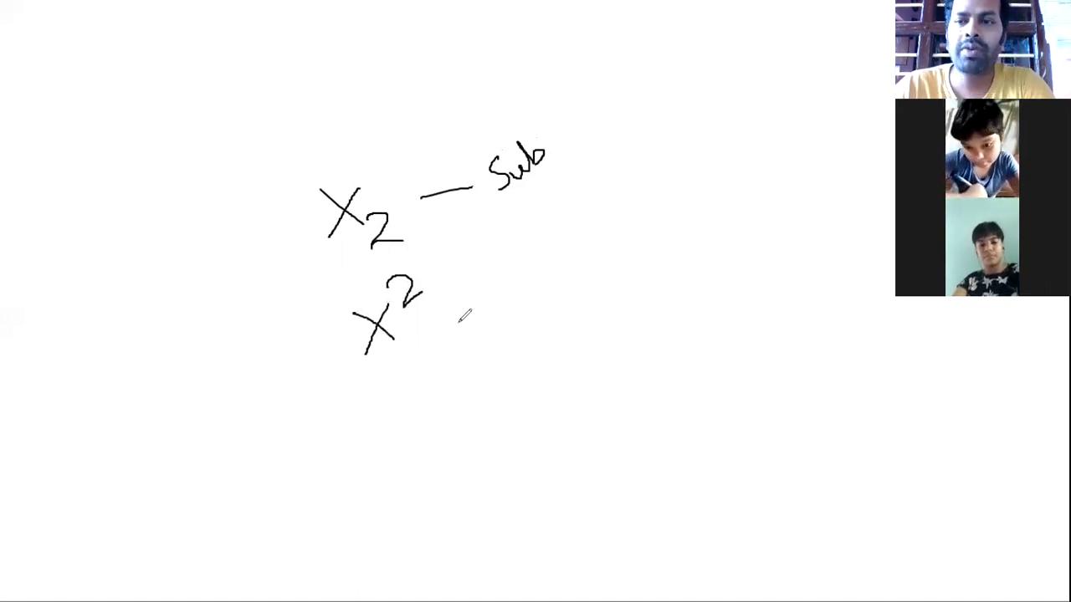
- On the Zoom whiteboard, handwrite a dash and the label "Sup" beside the X with the raised 2
{"action": "left_click_drag", "start_coordinate": [437, 315], "coordinate": [465, 304]}
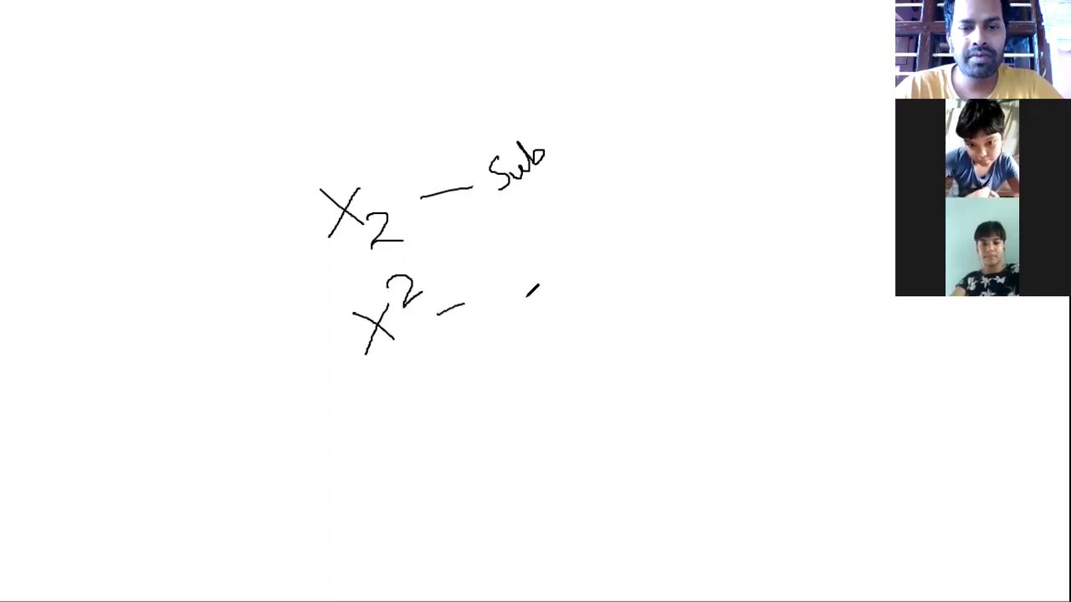
{"action": "left_click_drag", "start_coordinate": [532, 264], "coordinate": [520, 306]}
{"action": "mouse_move", "coordinate": [528, 268]}
{"action": "left_mouse_down"}
{"action": "mouse_move", "coordinate": [559, 264]}
{"action": "mouse_move", "coordinate": [592, 313]}
{"action": "left_mouse_up"}
{"action": "mouse_move", "coordinate": [555, 262]}
{"action": "left_mouse_down"}
{"action": "mouse_move", "coordinate": [572, 259]}
{"action": "mouse_move", "coordinate": [570, 276]}
{"action": "left_mouse_up"}
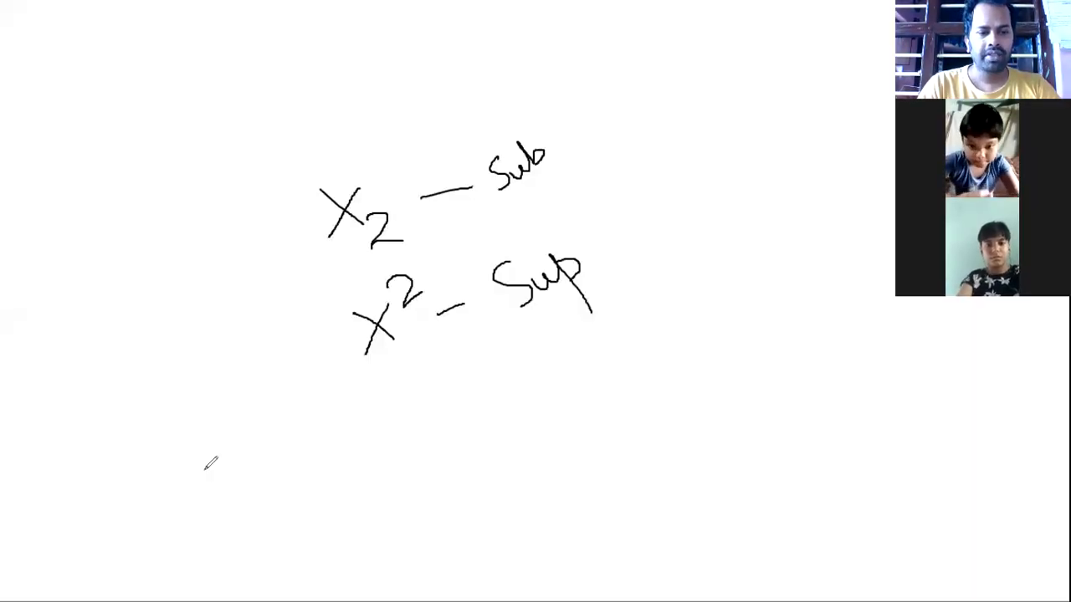
- Handwrite the binary example (101) with a small lowered 2 below the existing whiteboard notes
{"action": "mouse_move", "coordinate": [208, 472]}
{"action": "left_mouse_down"}
{"action": "mouse_move", "coordinate": [225, 448]}
{"action": "mouse_move", "coordinate": [236, 520]}
{"action": "left_mouse_up"}
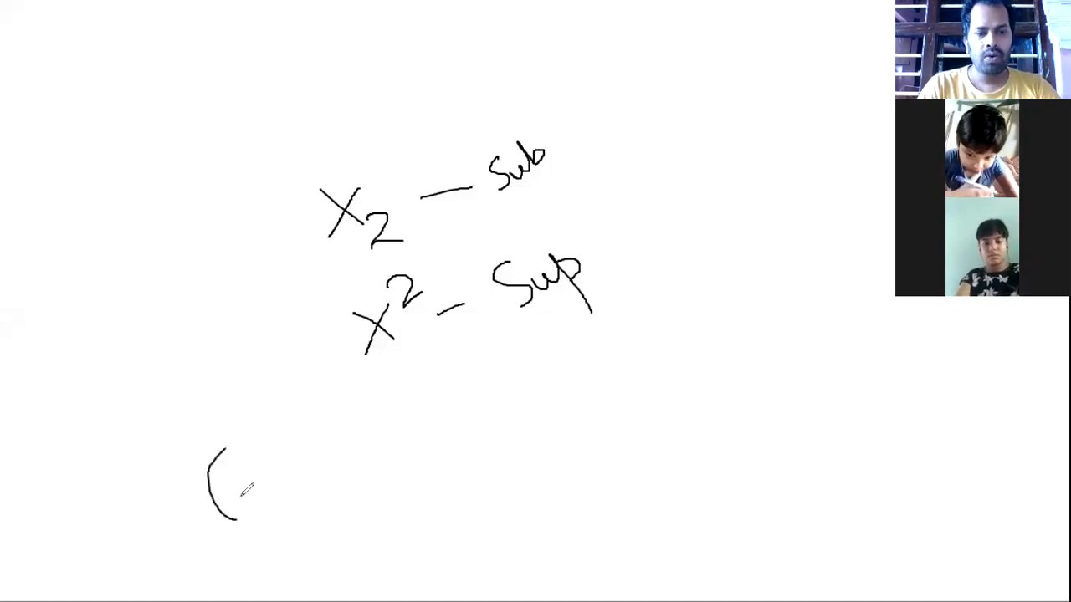
{"action": "mouse_move", "coordinate": [241, 470]}
{"action": "left_mouse_down"}
{"action": "mouse_move", "coordinate": [240, 502]}
{"action": "mouse_move", "coordinate": [270, 486]}
{"action": "mouse_move", "coordinate": [266, 476]}
{"action": "mouse_move", "coordinate": [283, 500]}
{"action": "left_mouse_up"}
{"action": "mouse_move", "coordinate": [293, 442]}
{"action": "left_mouse_down"}
{"action": "mouse_move", "coordinate": [314, 478]}
{"action": "mouse_move", "coordinate": [298, 519]}
{"action": "mouse_move", "coordinate": [330, 522]}
{"action": "left_mouse_up"}
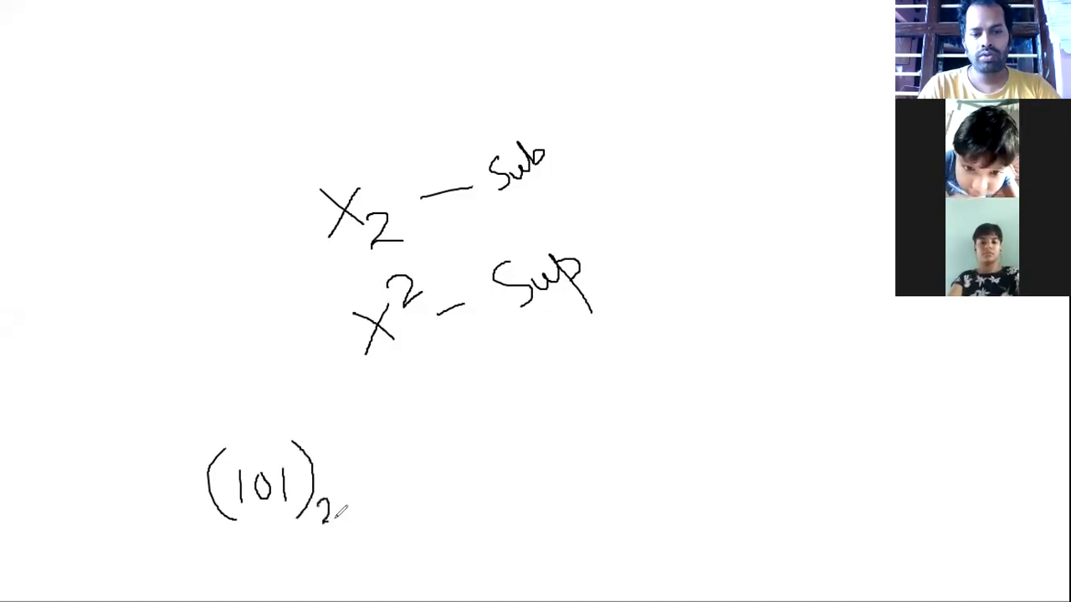
- Continue the handwritten binary example with an equals sign and a question mark in parentheses
{"action": "left_click_drag", "start_coordinate": [373, 469], "coordinate": [400, 482]}
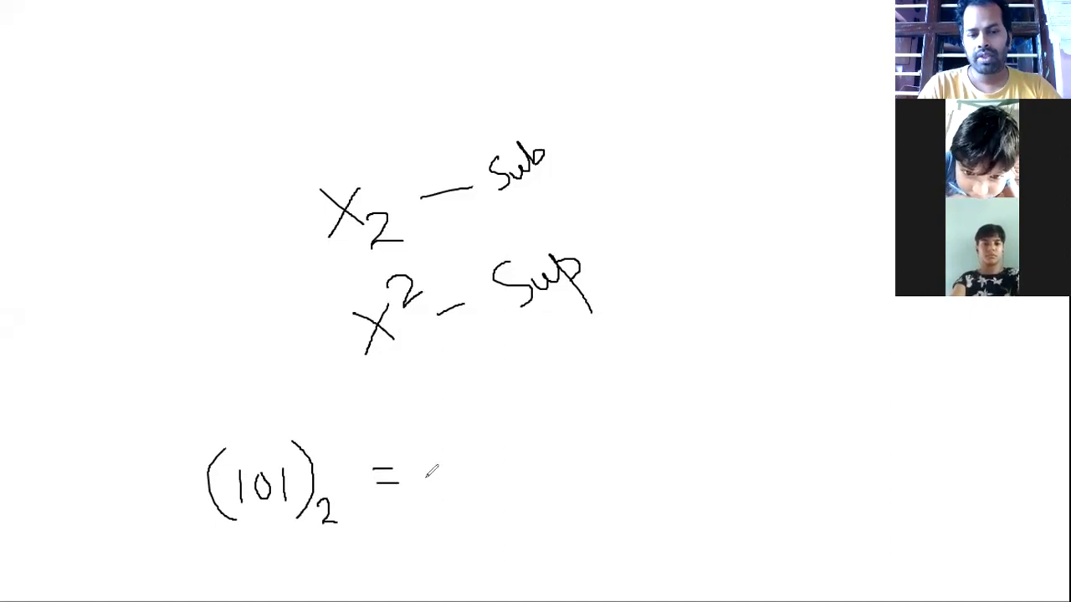
{"action": "left_click_drag", "start_coordinate": [431, 439], "coordinate": [430, 491]}
{"action": "left_click_drag", "start_coordinate": [471, 450], "coordinate": [456, 479]}
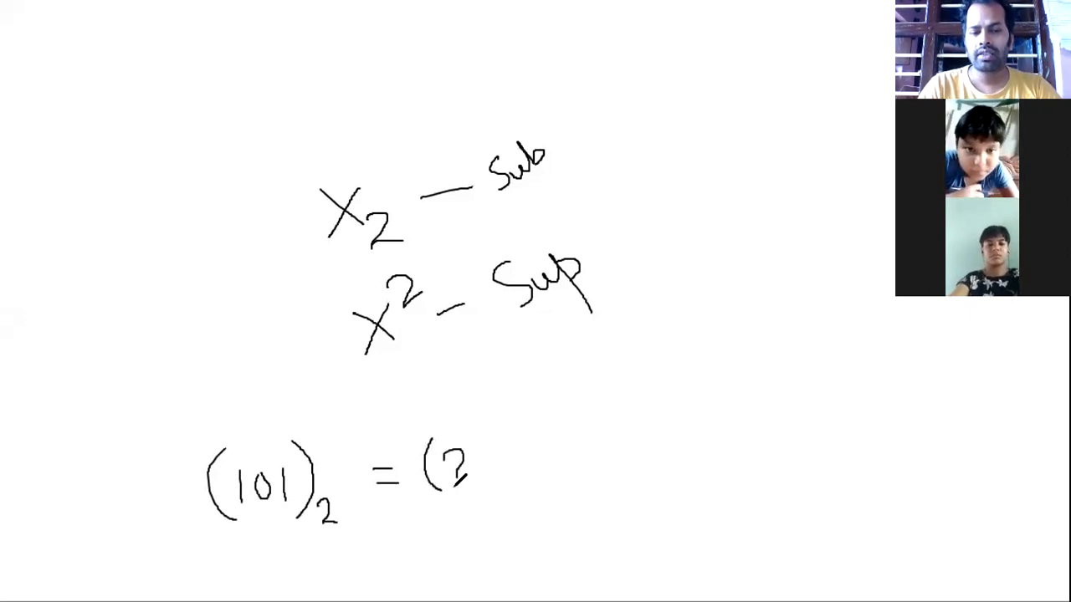
{"action": "left_click", "coordinate": [459, 494]}
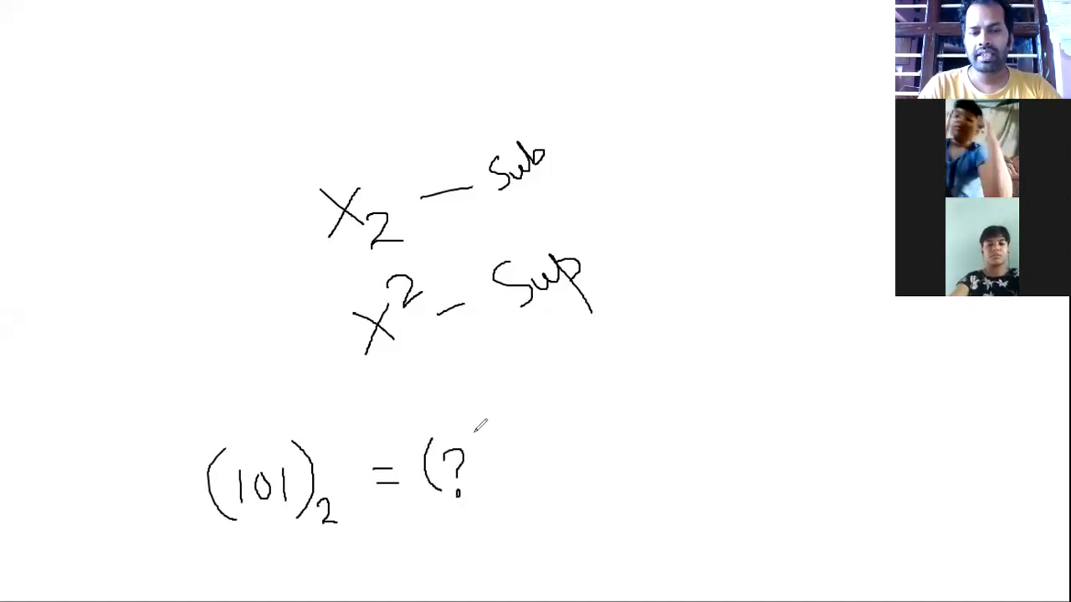
{"action": "mouse_move", "coordinate": [467, 429]}
{"action": "left_mouse_down"}
{"action": "mouse_move", "coordinate": [480, 485]}
{"action": "mouse_move", "coordinate": [499, 499]}
{"action": "mouse_move", "coordinate": [520, 484]}
{"action": "mouse_move", "coordinate": [507, 484]}
{"action": "mouse_move", "coordinate": [500, 510]}
{"action": "left_mouse_up"}
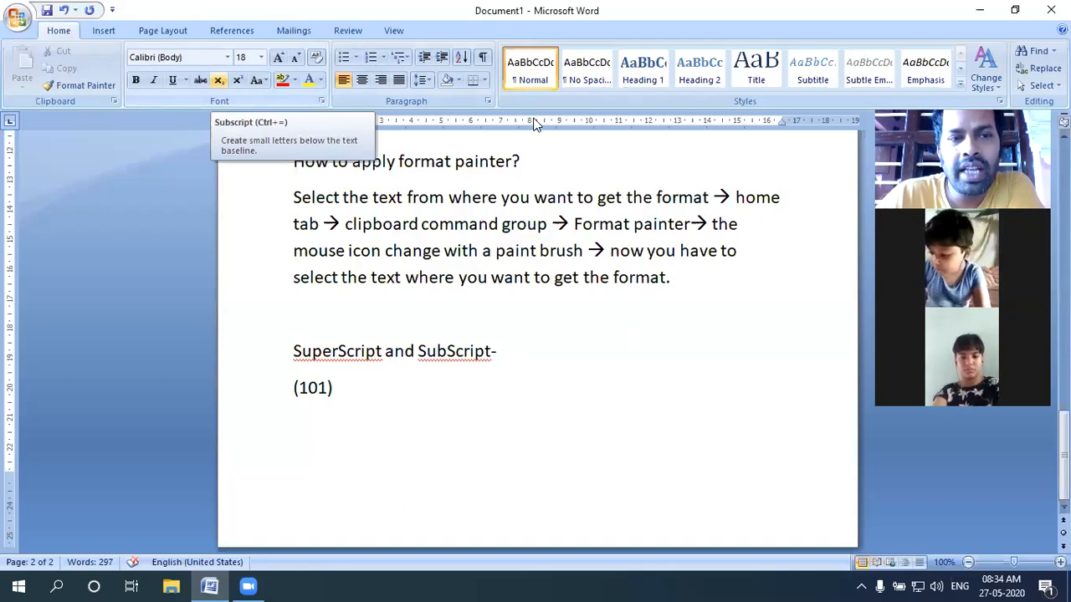
- In the Word document, add a subscript 2 after (101) under the "SuperScript and SubScript-" heading
{"action": "left_click", "coordinate": [224, 88]}
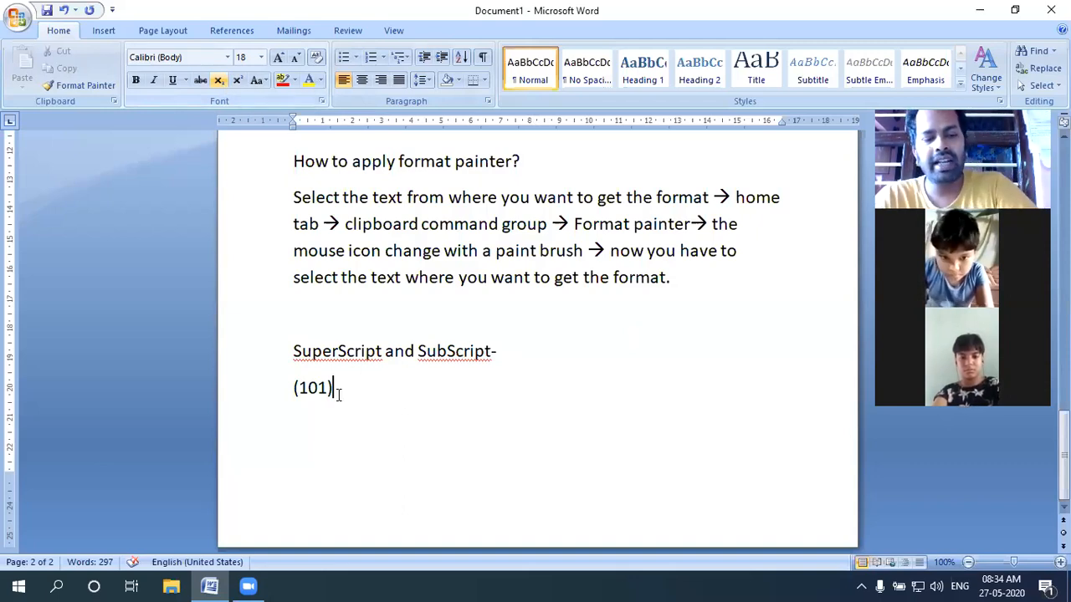
{"action": "type", "text": "2"}
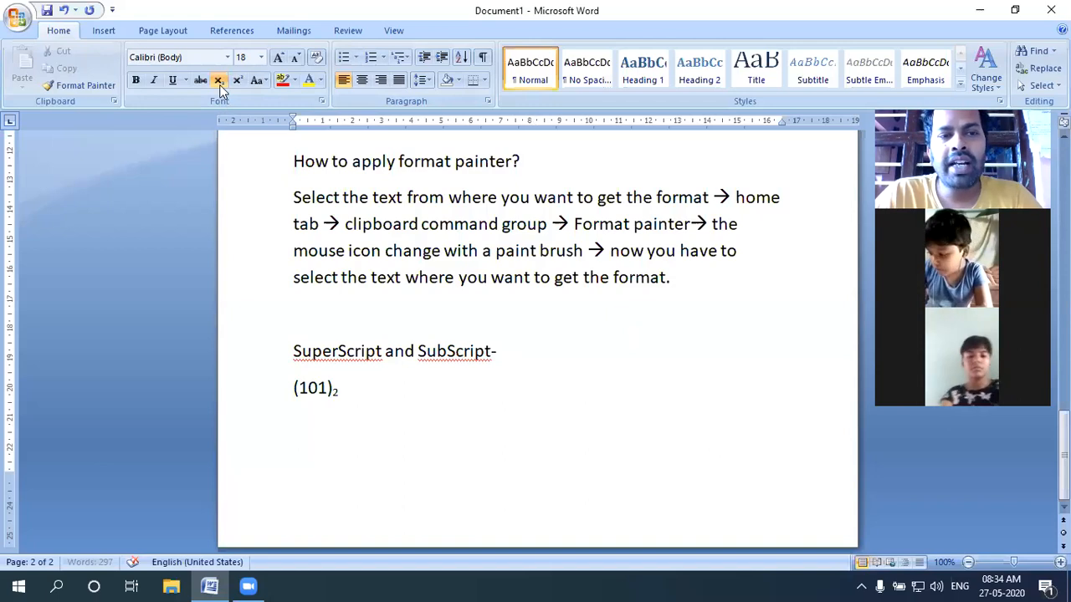
{"action": "left_click", "coordinate": [221, 89]}
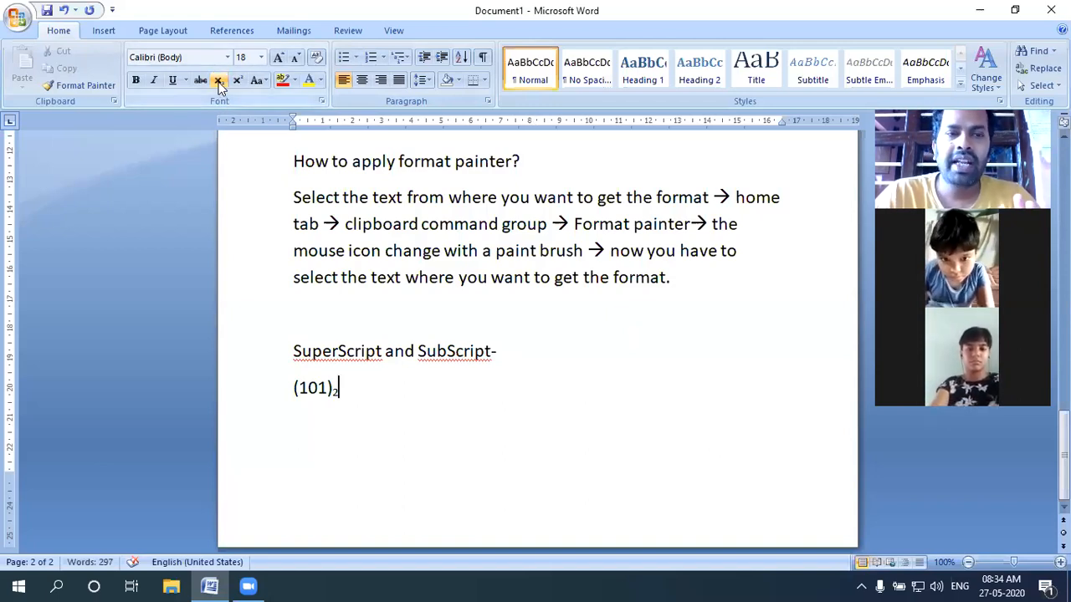
- Return to normal text and continue the (101) equation with "=(?)"
{"action": "left_click", "coordinate": [176, 85]}
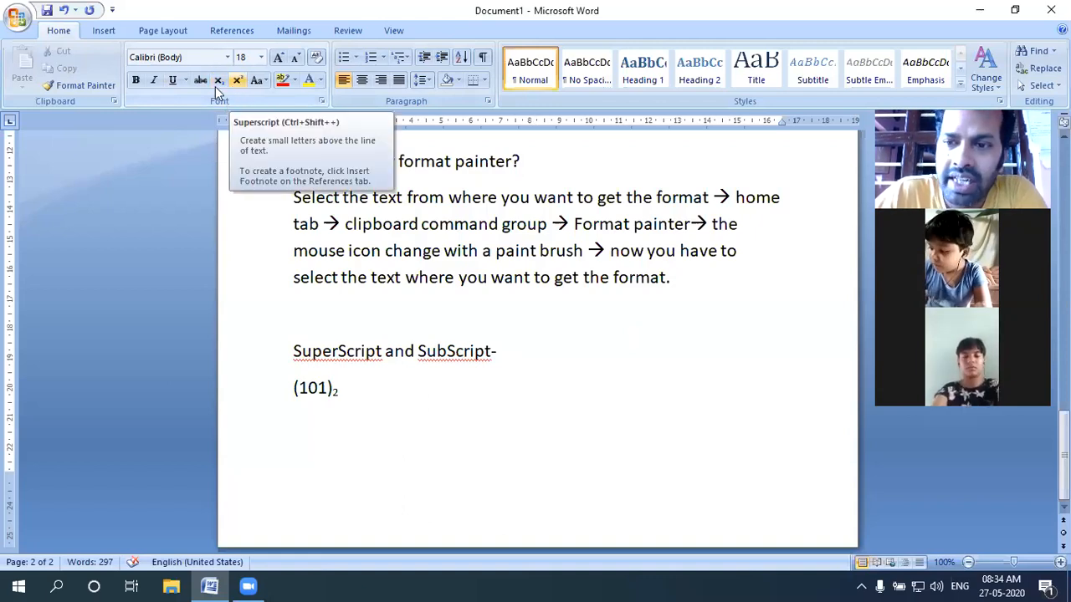
{"action": "left_click", "coordinate": [215, 86]}
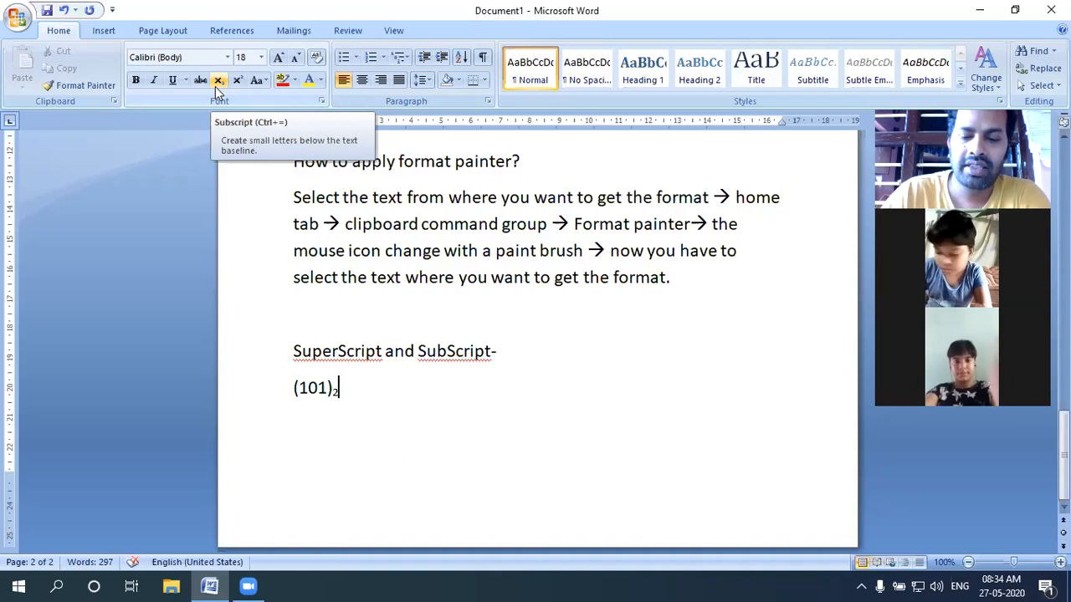
{"action": "left_click", "coordinate": [215, 86]}
{"action": "type", "text": "="}
{"action": "left_click", "coordinate": [215, 86]}
{"action": "type", "text": "("}
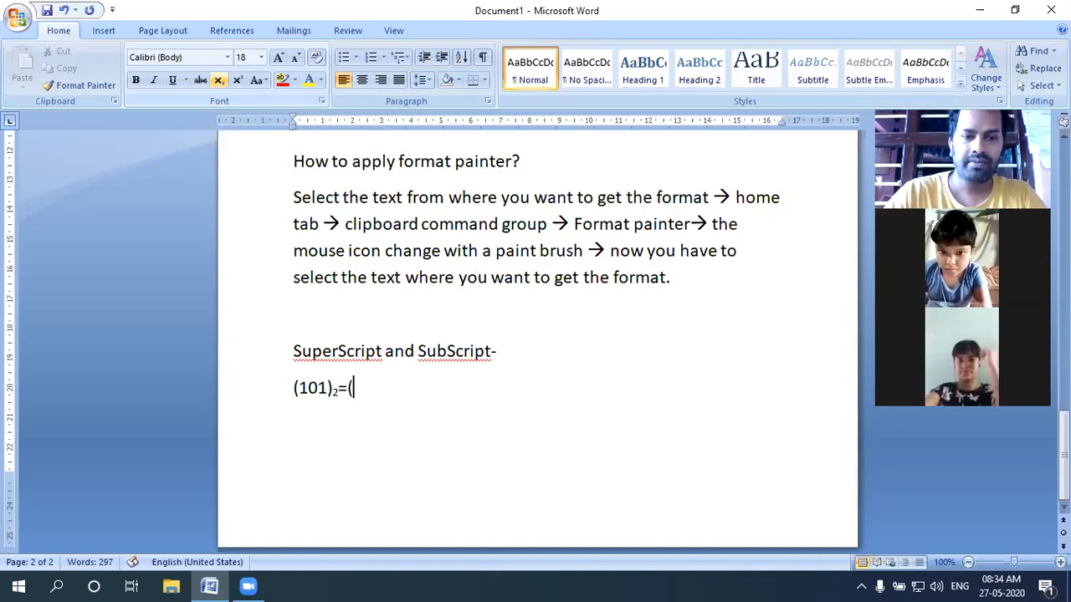
{"action": "type", "text": "?)"}
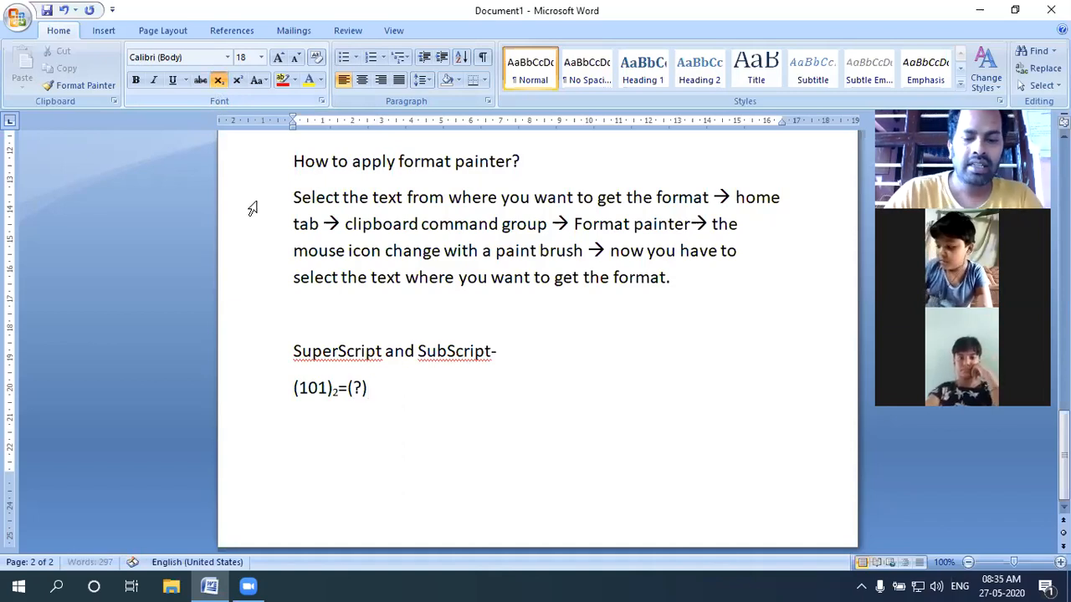
- Add a subscript 10 after (?), return to normal text and start a new line
{"action": "type", "text": "10"}
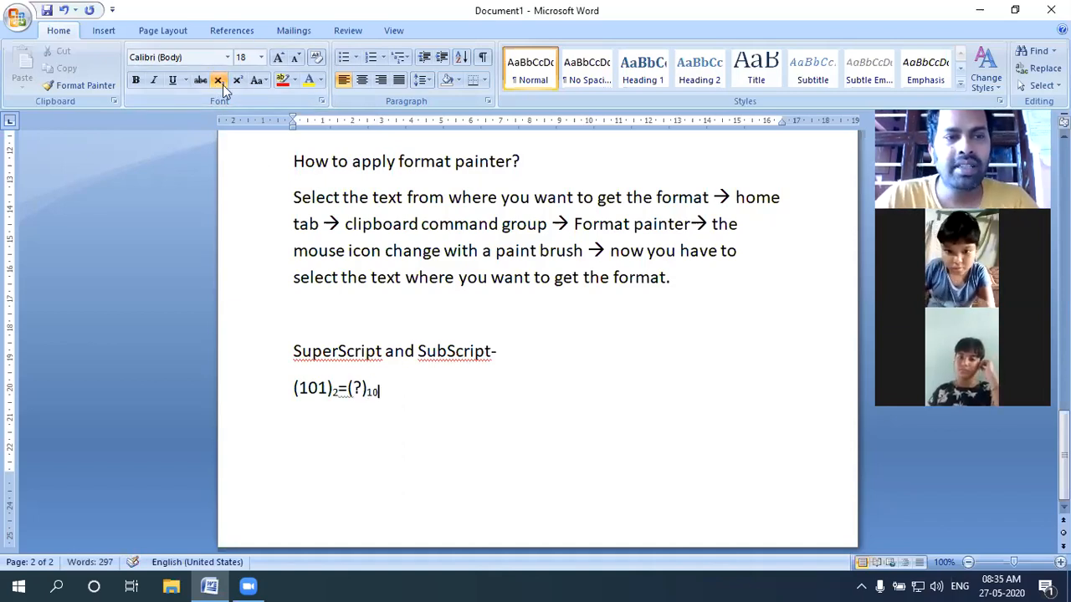
{"action": "key", "text": "ctrl+equal"}
{"action": "key", "text": "Return"}
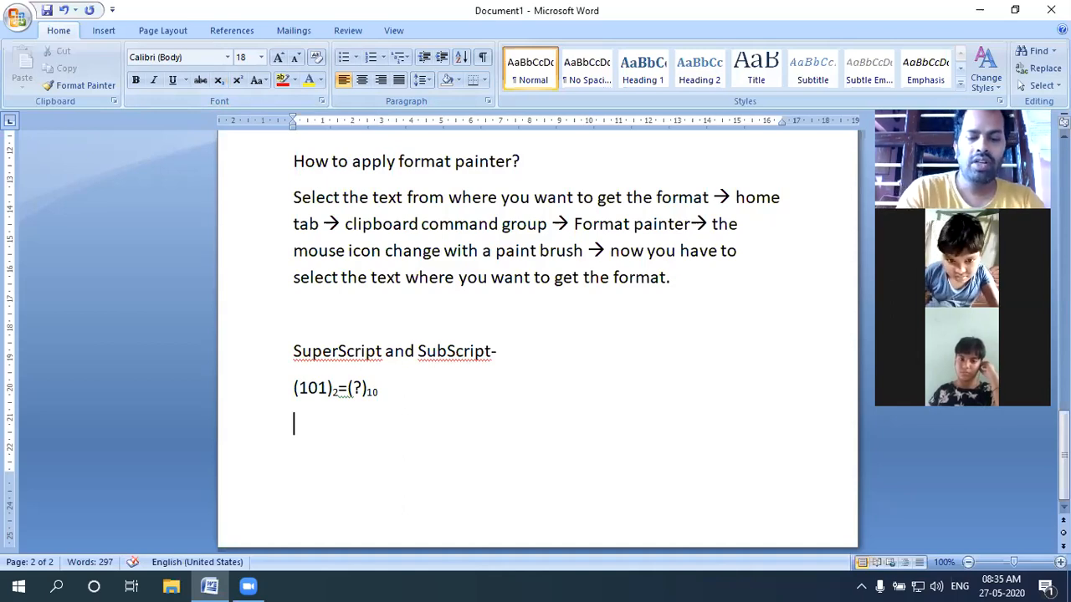
- Write (a+b) on the new line, followed by a superscript 2
{"action": "type", "text": "("}
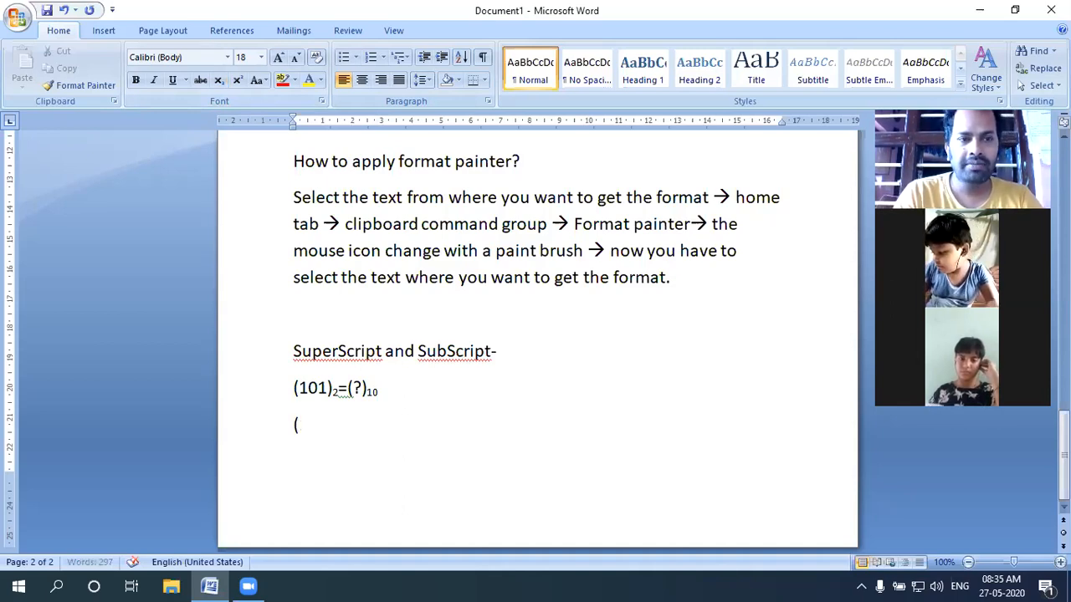
{"action": "type", "text": "a+B"}
{"action": "key", "text": "BackSpace"}
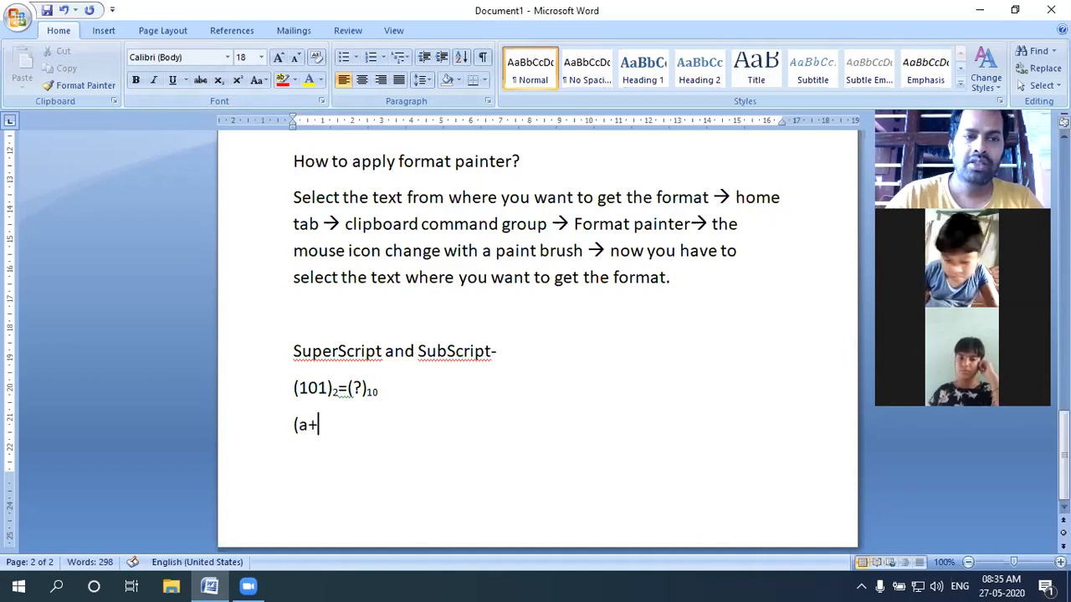
{"action": "type", "text": "b)"}
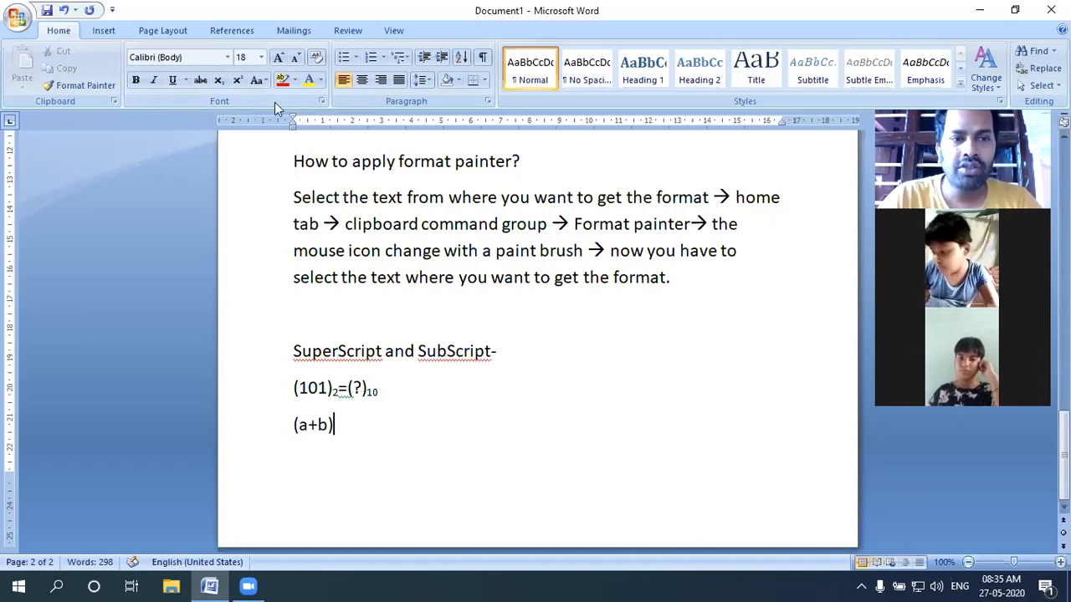
{"action": "left_click", "coordinate": [238, 81]}
{"action": "type", "text": "2"}
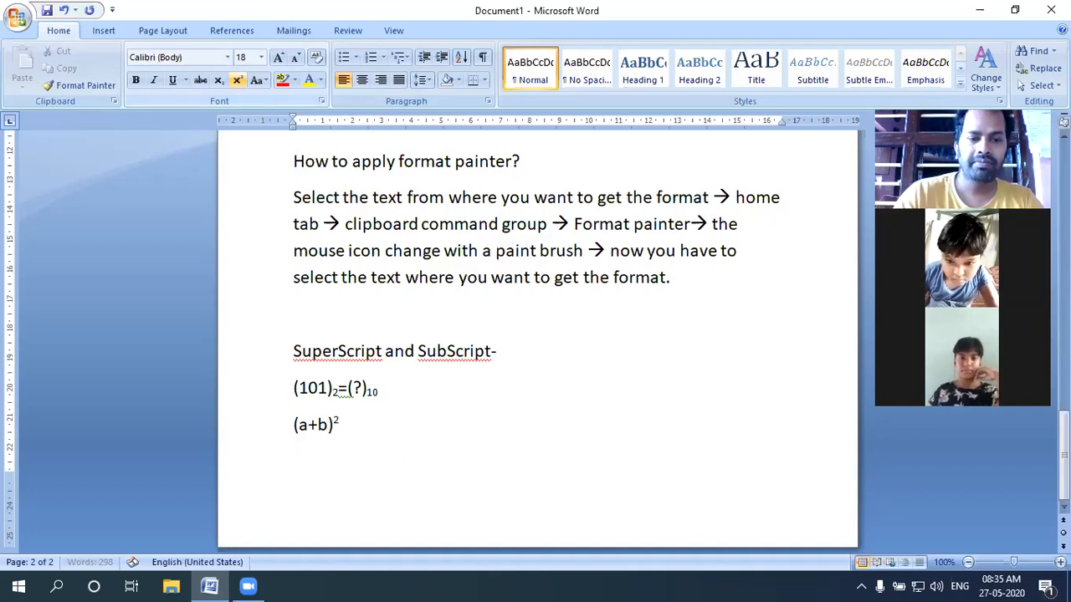
- Continue the (a+b) formula with "=a" in normal text and a superscript 2
{"action": "type", "text": "="}
{"action": "left_click", "coordinate": [239, 80]}
{"action": "type", "text": "a"}
{"action": "left_click", "coordinate": [239, 80]}
{"action": "type", "text": "2"}
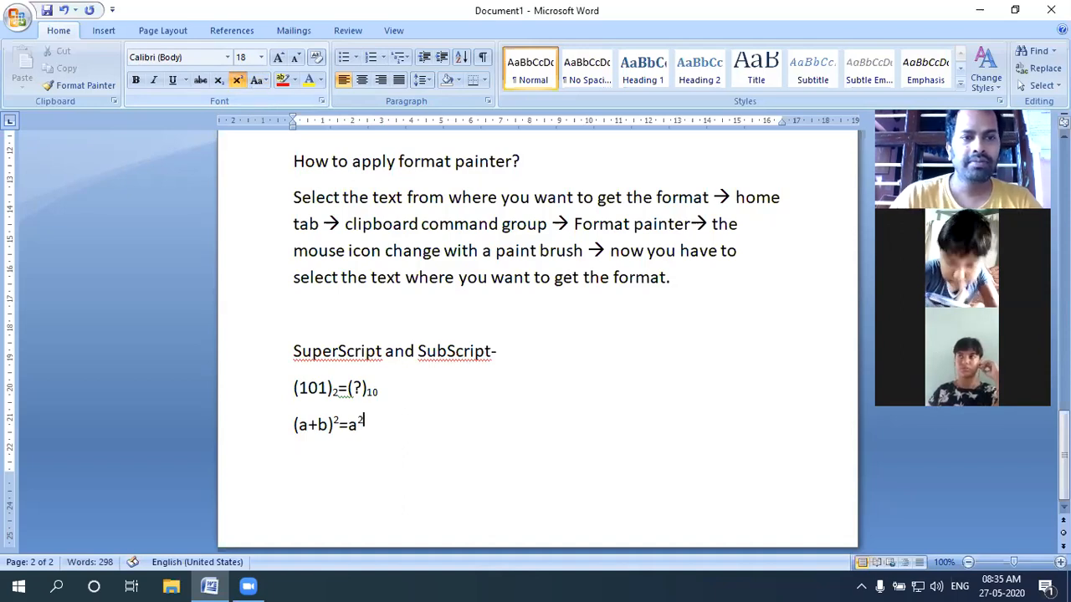
- Complete the formula with "+2ab+b" in normal text and a superscript 2 after the b
{"action": "left_click", "coordinate": [238, 80]}
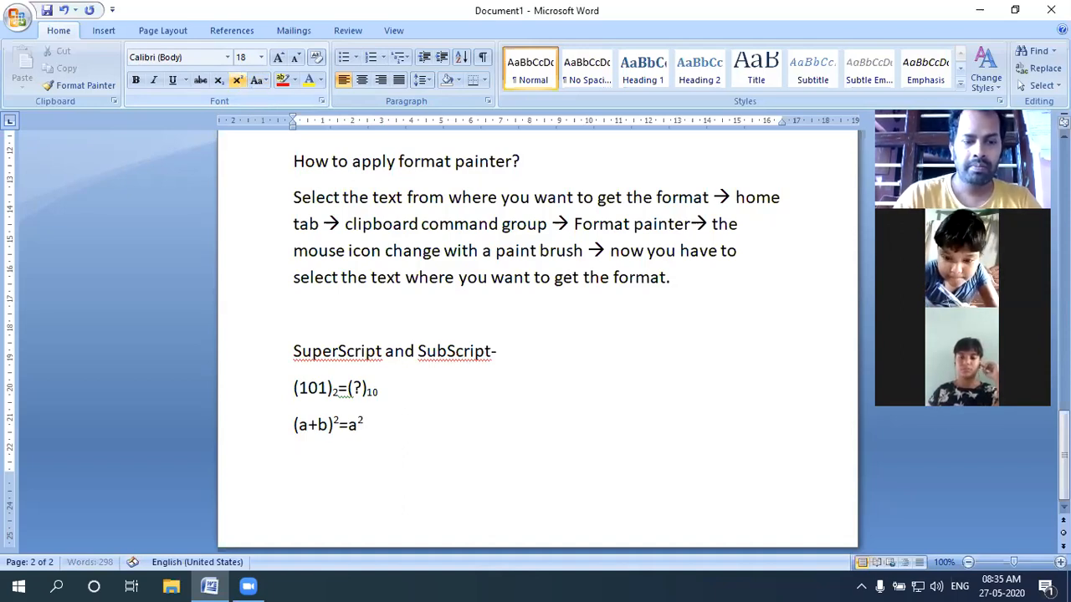
{"action": "type", "text": "+"}
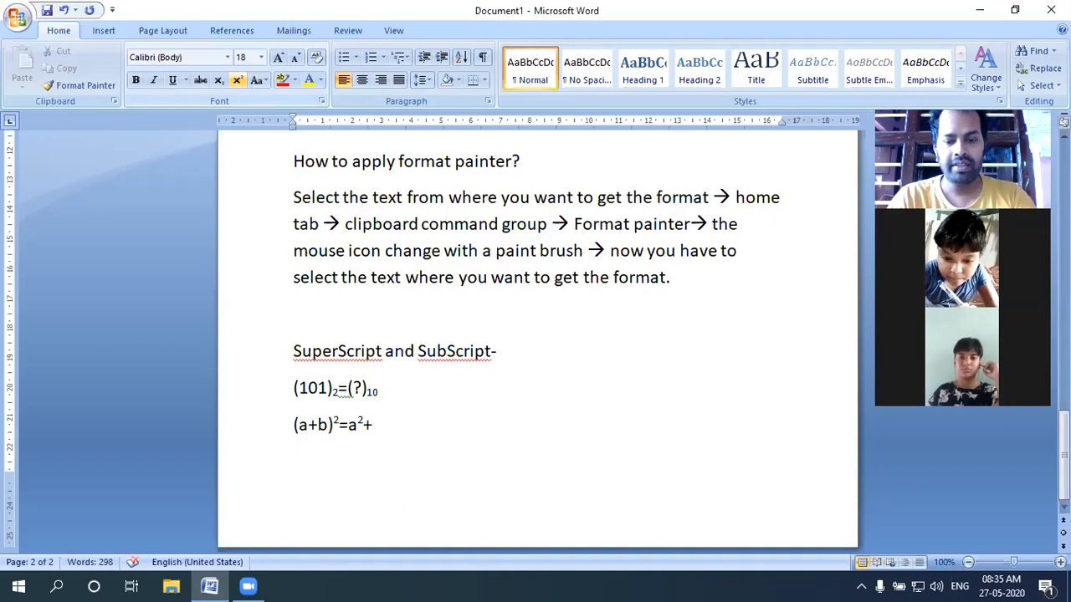
{"action": "type", "text": "2ab+"}
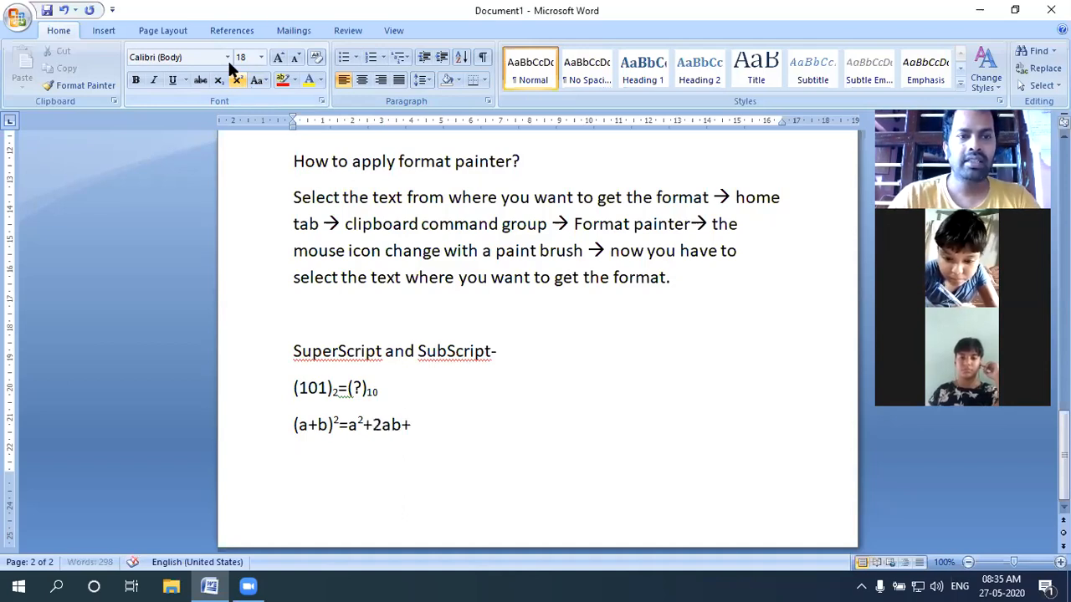
{"action": "type", "text": "b"}
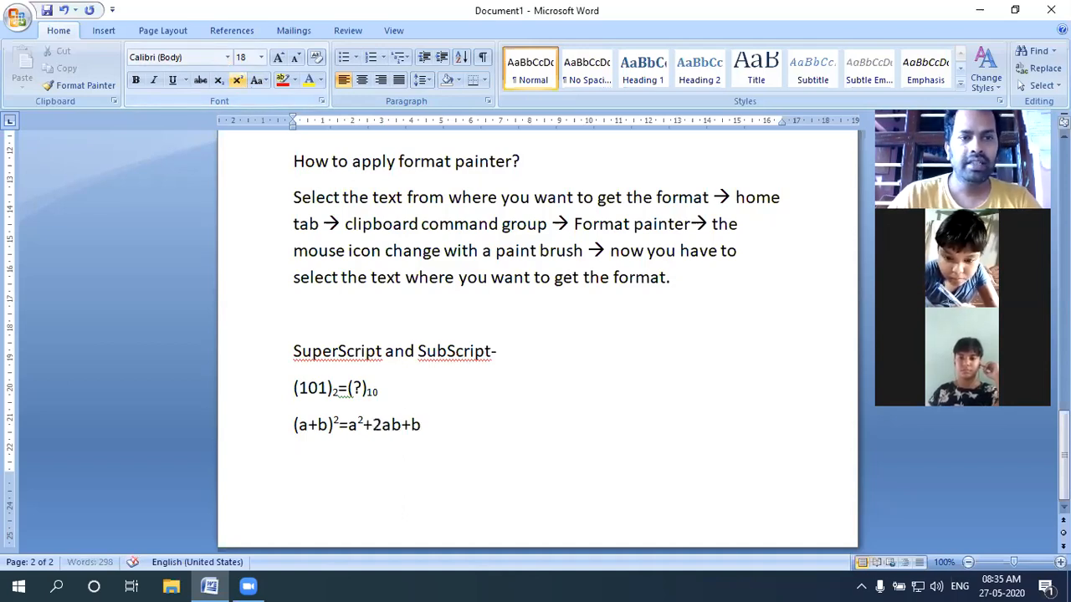
{"action": "left_click", "coordinate": [237, 80]}
{"action": "type", "text": "2"}
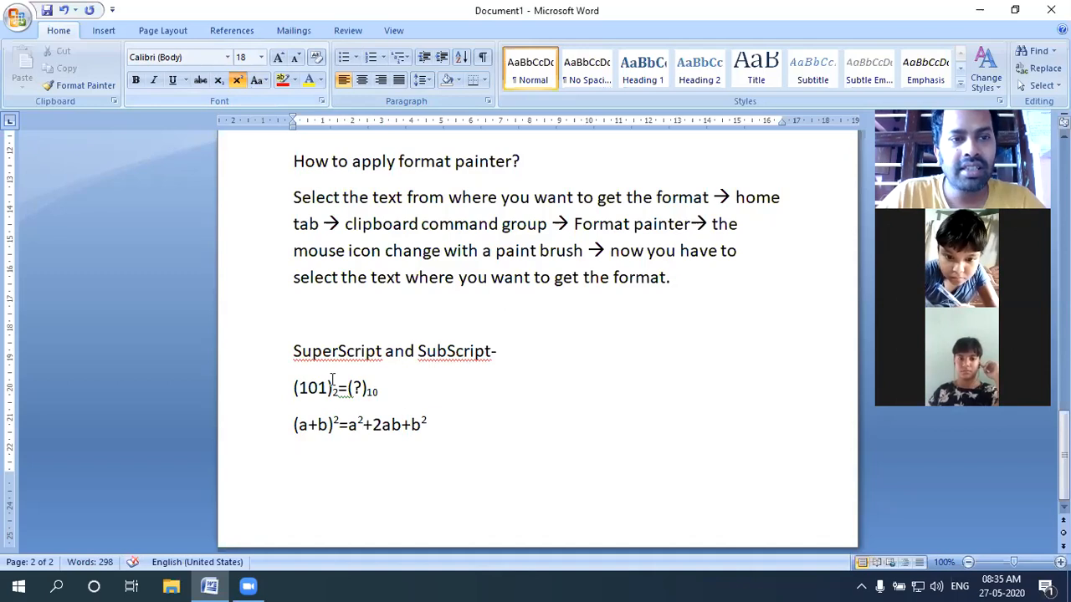
- Return to normal text after the (a+b) formula and start a new line with "Step-"
{"action": "left_click", "coordinate": [237, 80]}
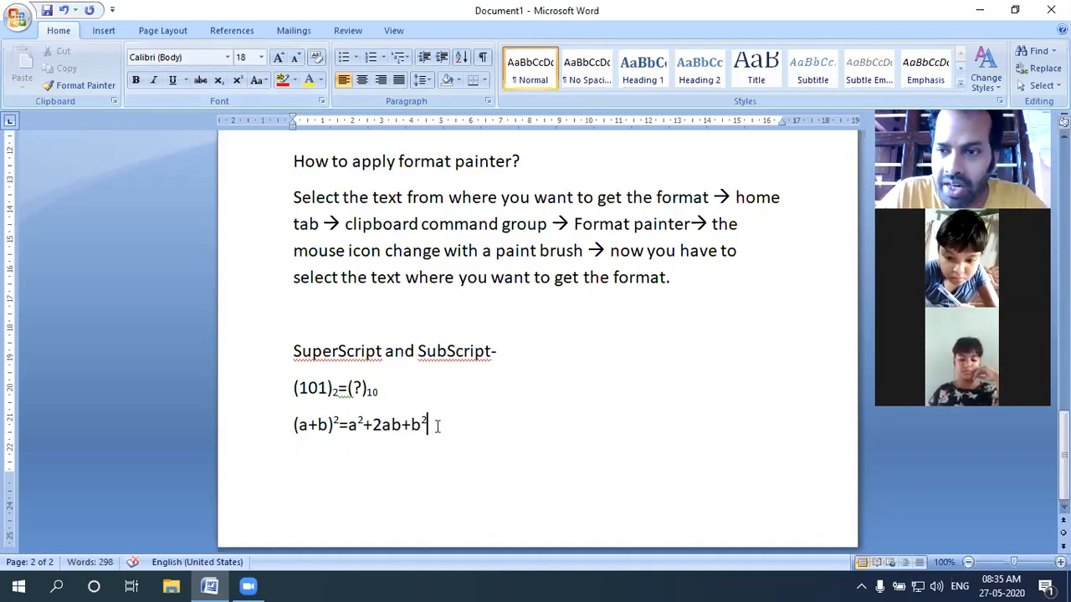
{"action": "left_click_drag", "start_coordinate": [348, 427], "coordinate": [437, 427]}
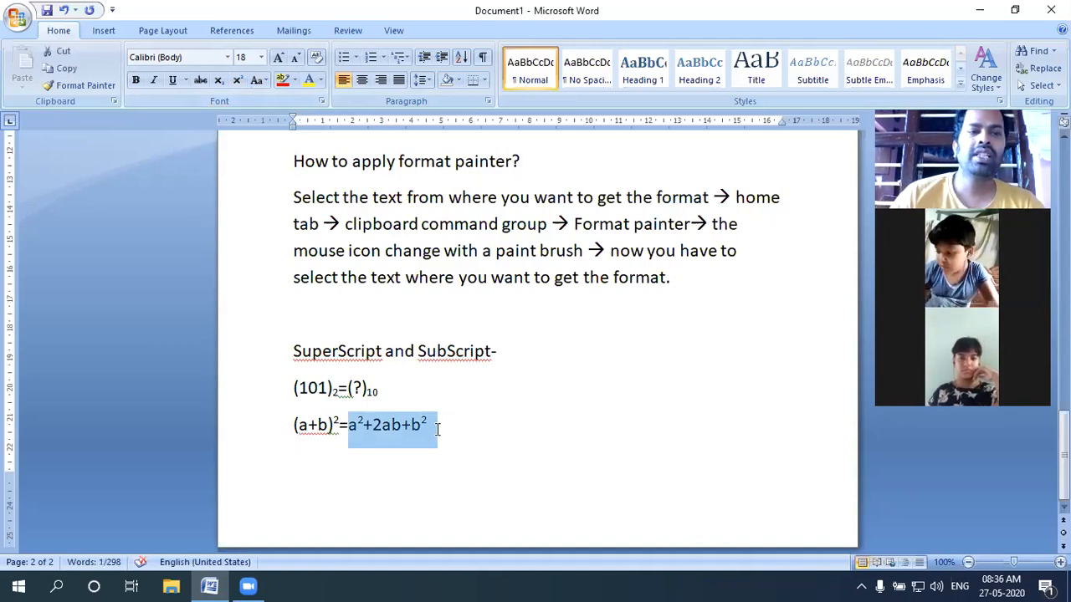
{"action": "left_click", "coordinate": [436, 429]}
{"action": "key", "text": "ctrl+shift+equal"}
{"action": "key", "text": "Return"}
{"action": "type", "text": "step- "}
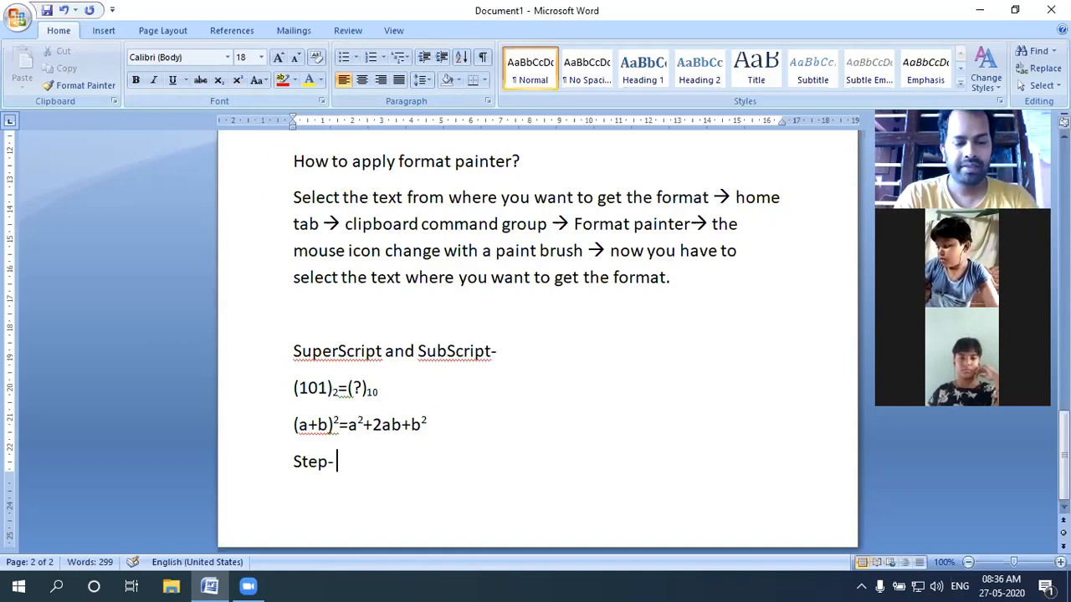
- Continue the Step line with "select the position" followed by an arrow
{"action": "type", "text": "select the postion"}
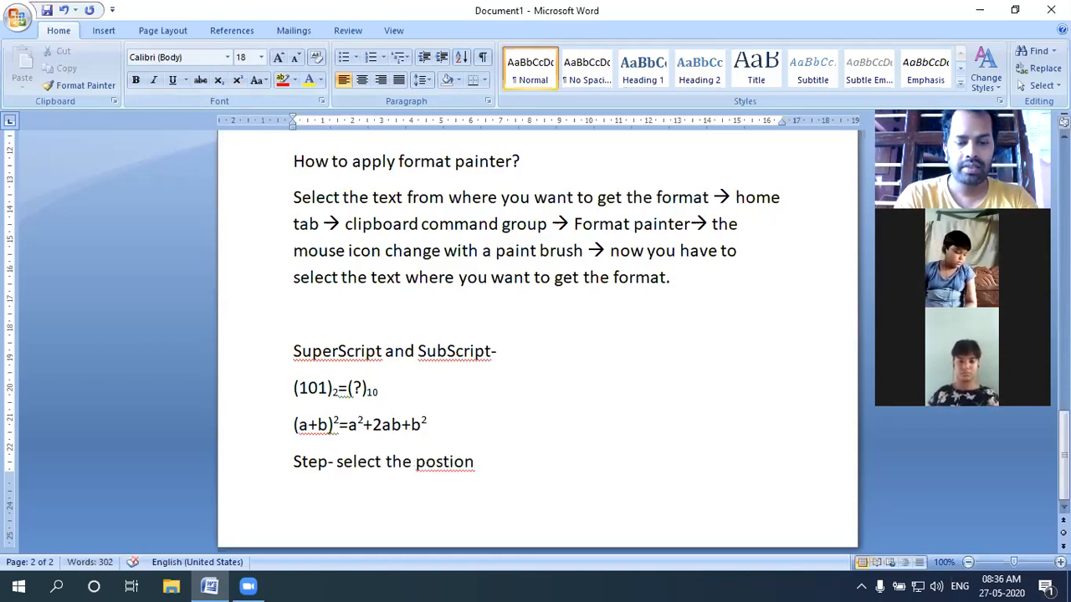
{"action": "key", "text": "BackSpace"}
{"action": "key", "text": "BackSpace"}
{"action": "key", "text": "BackSpace"}
{"action": "key", "text": "BackSpace"}
{"action": "type", "text": "itio"}
{"action": "type", "text": "n -->"}
- Add "go to home tab" and another arrow to the Step line
{"action": "type", "text": " go t"}
{"action": "type", "text": "o "}
{"action": "type", "text": "hom"}
{"action": "type", "text": "e tab"}
{"action": "type", "text": " -->"}
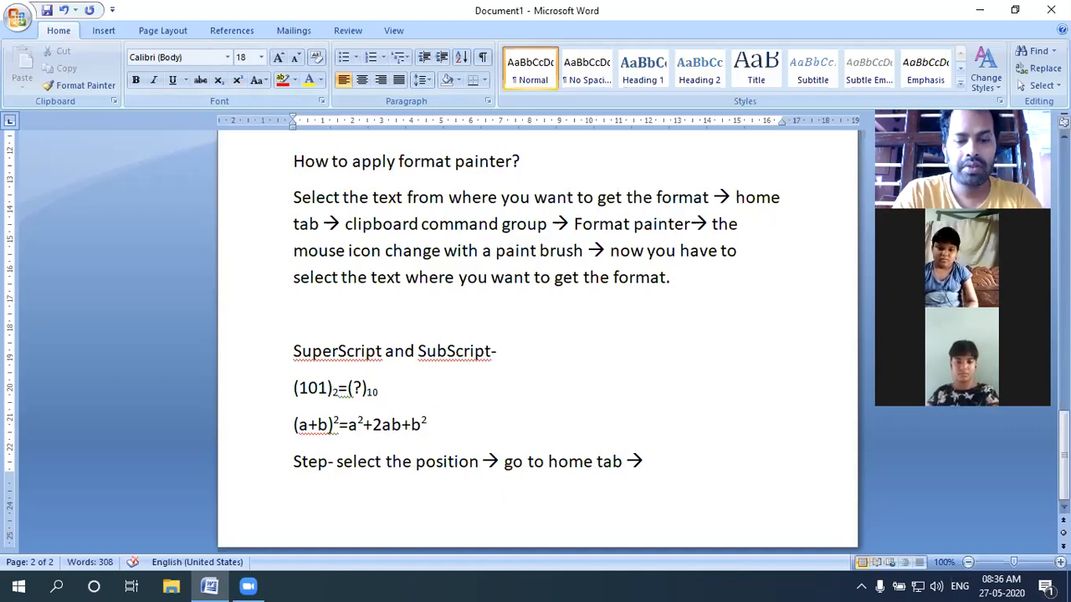
- Extend the Step line with "font command group" followed by an arrow
{"action": "type", "text": "font"}
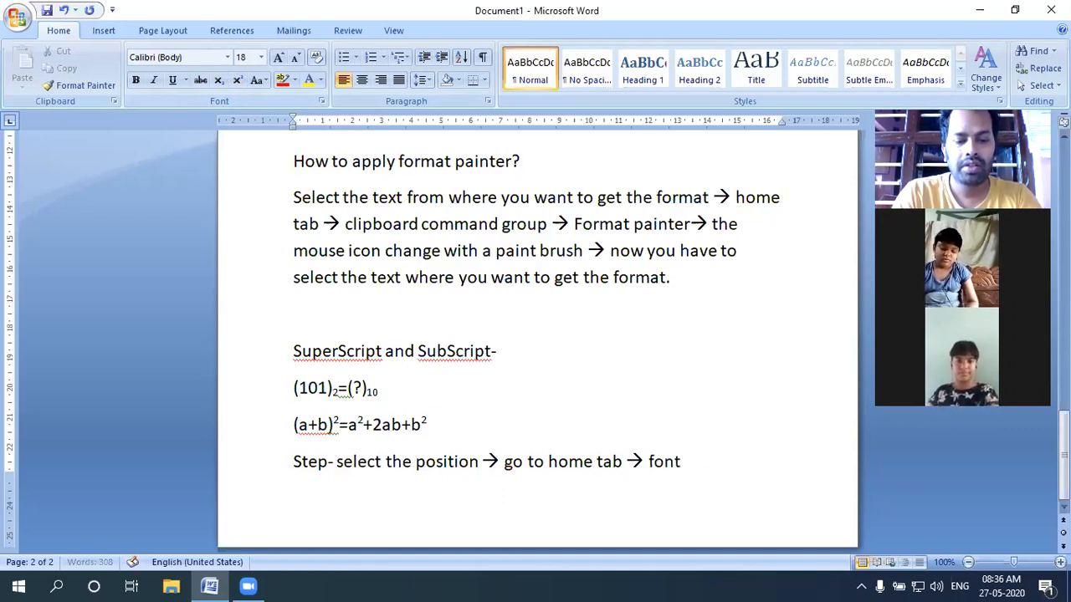
{"action": "type", "text": " comma"}
{"action": "type", "text": "nd gro"}
{"action": "type", "text": "up "}
{"action": "type", "text": "--> "}
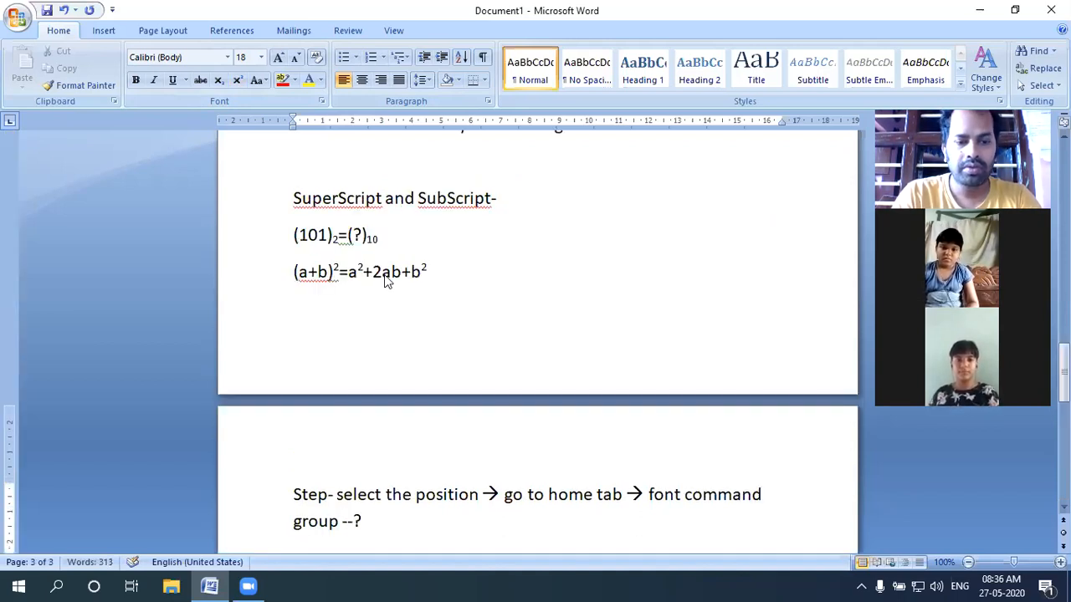
- Complete the instruction with "Select Superscript or Subscript"
{"action": "type", "text": "Sup"}
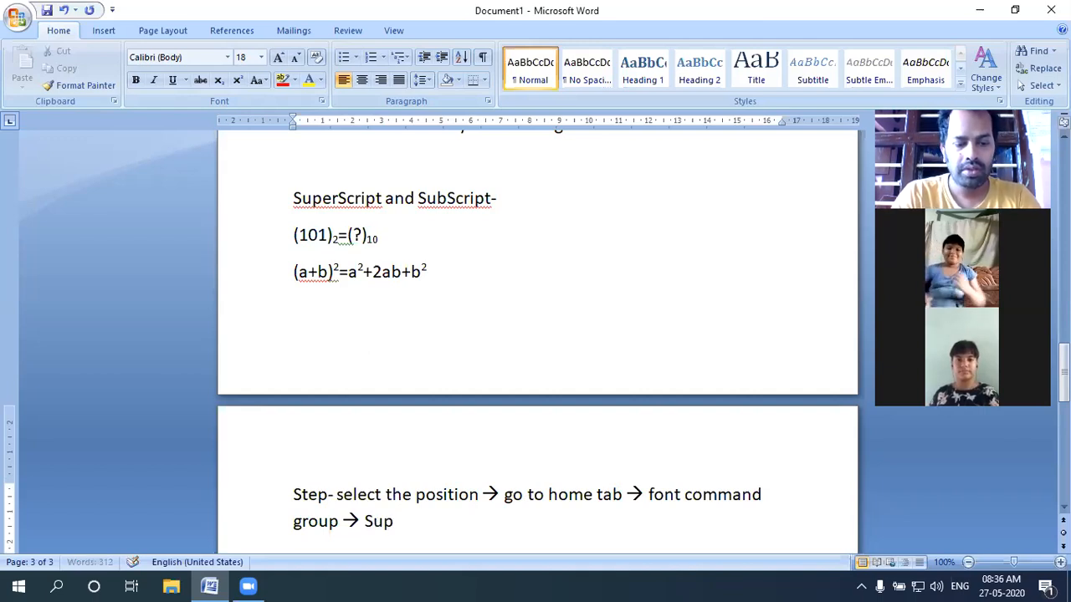
{"action": "type", "text": "erscript"}
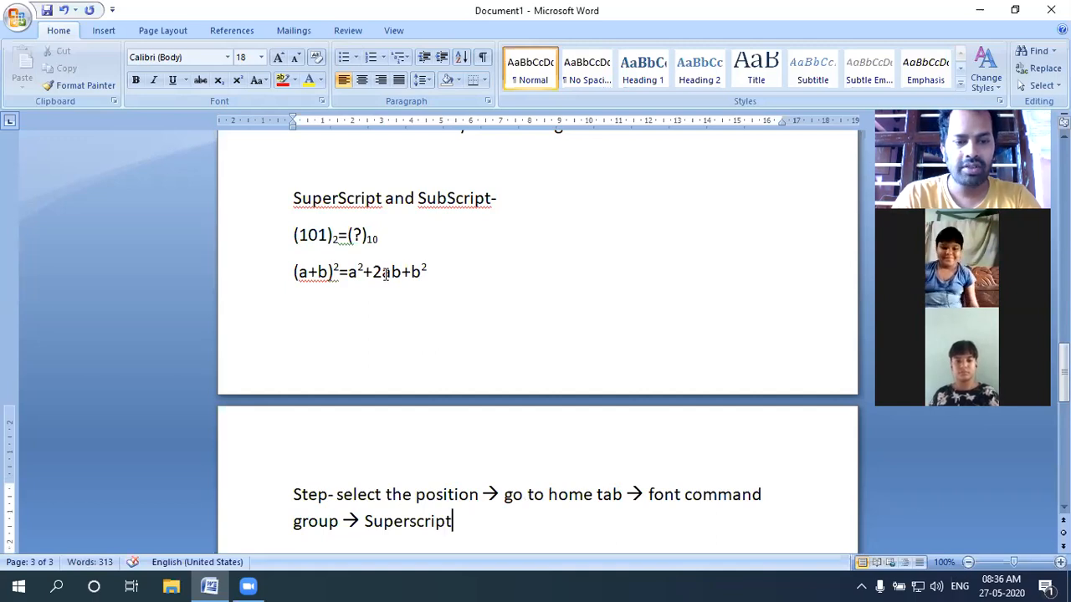
{"action": "key", "text": "ctrl+Left"}
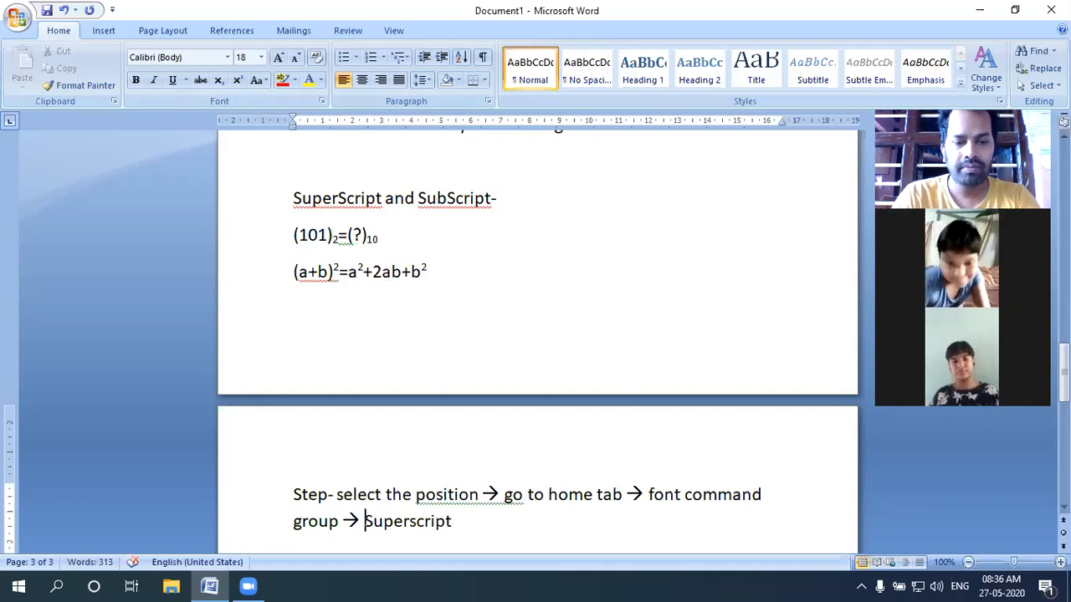
{"action": "type", "text": "Select Superscript"}
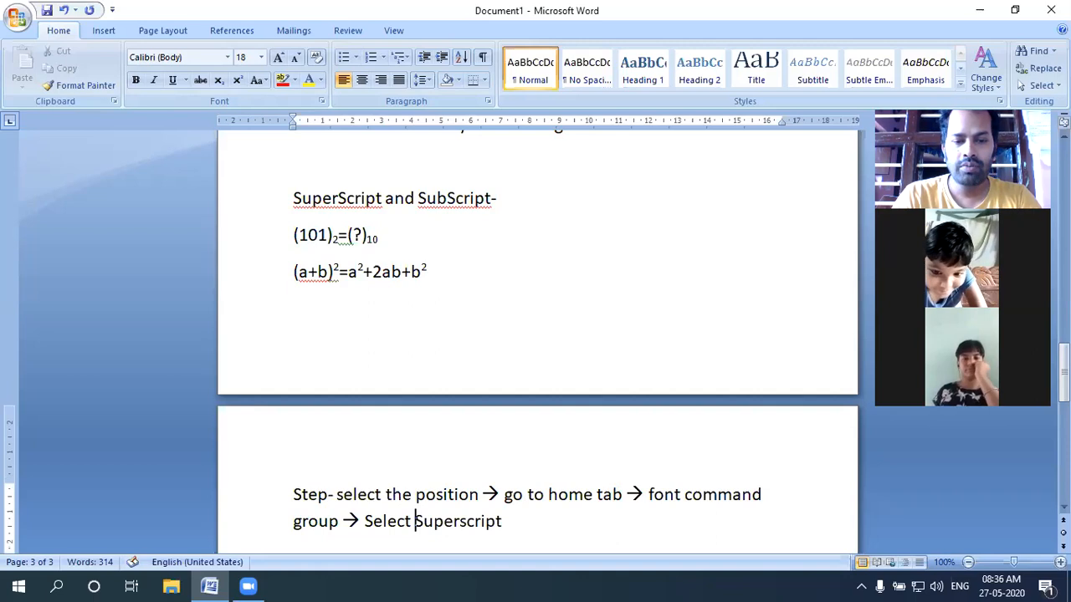
{"action": "type", "text": " or"}
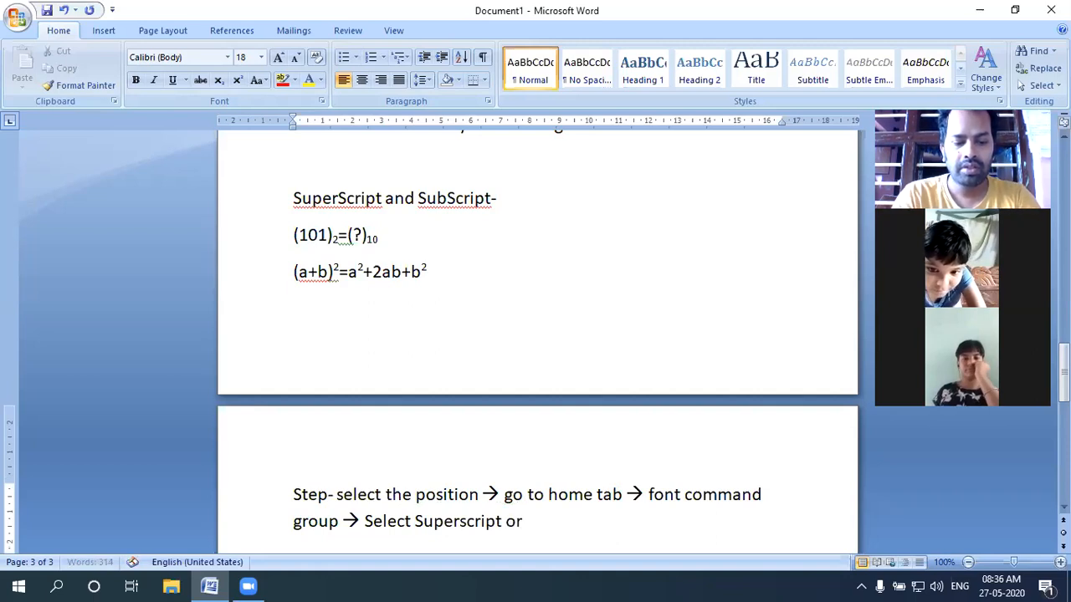
{"action": "type", "text": " Sub"}
{"action": "key", "text": "BackSpace"}
{"action": "type", "text": "scrip"}
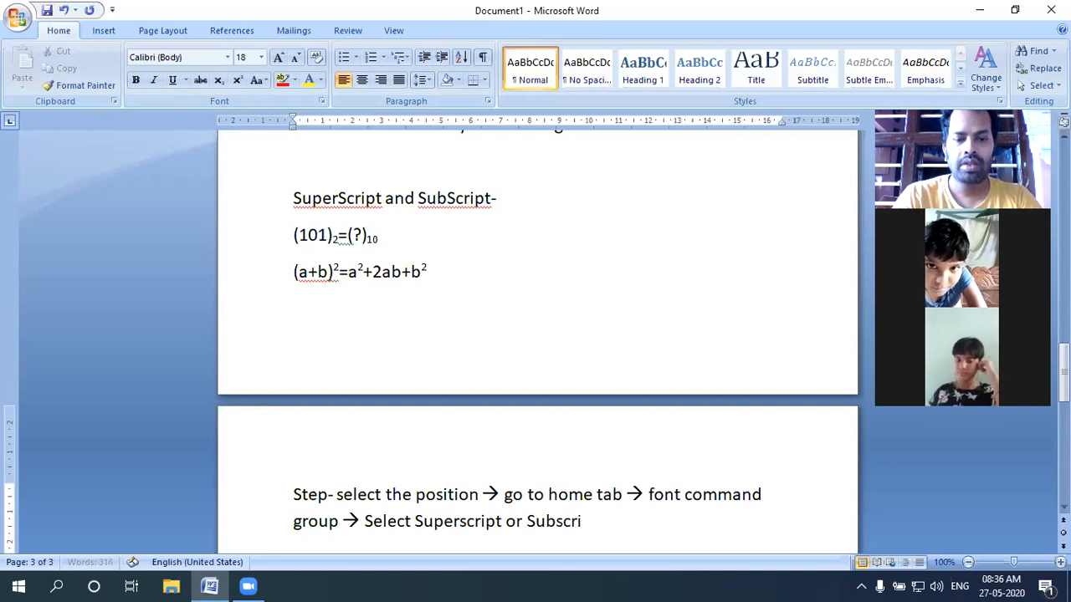
{"action": "type", "text": "t"}
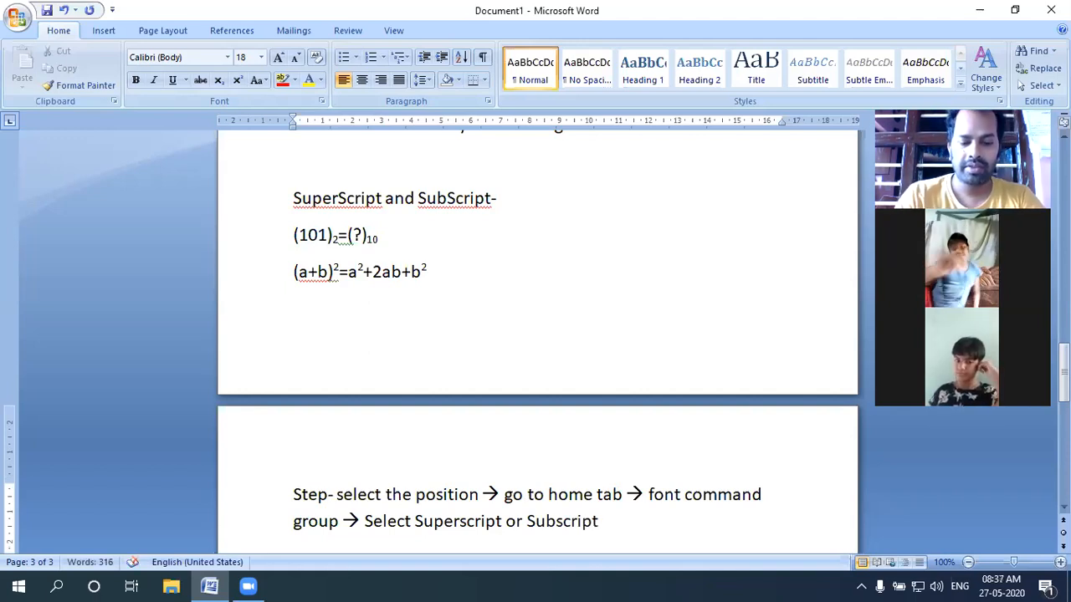
- End the Step line with a period and leave one blank line below it
{"action": "type", "text": "(X"}
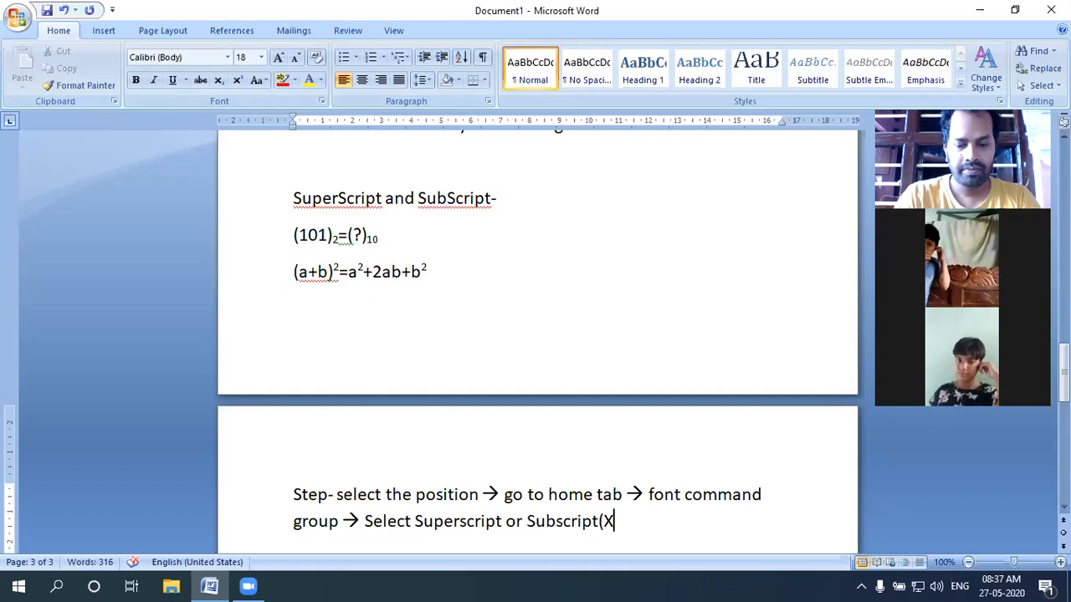
{"action": "type", "text": "+"}
{"action": "key", "text": "BackSpace"}
{"action": "key", "text": "BackSpace"}
{"action": "key", "text": "BackSpace"}
{"action": "type", "text": "."}
{"action": "key", "text": "Return"}
{"action": "key", "text": "Return"}
- Write the shortcut note "Format painter – ctrl + shift + c" below the blank line
{"action": "type", "text": "Su"}
{"action": "key", "text": "BackSpace"}
{"action": "key", "text": "BackSpace"}
{"action": "type", "text": "Fo"}
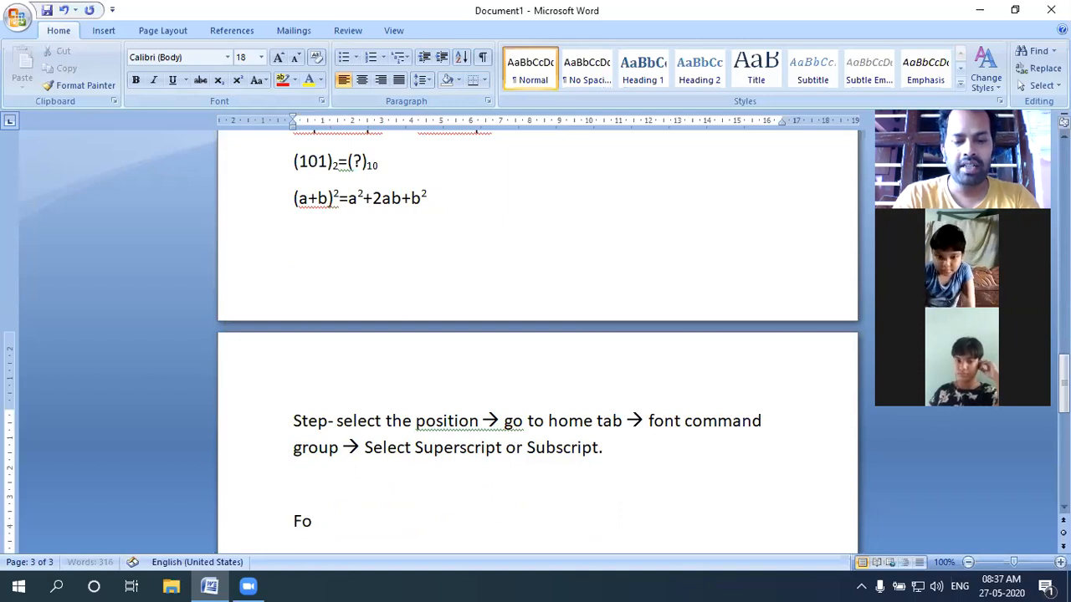
{"action": "type", "text": "rmat painter - ctrl + shif"}
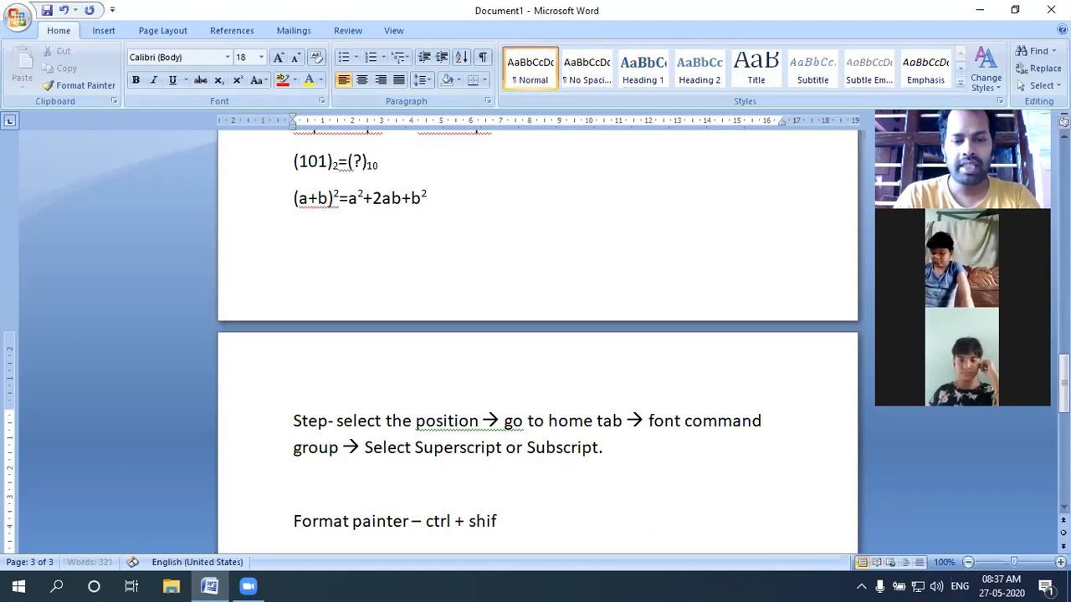
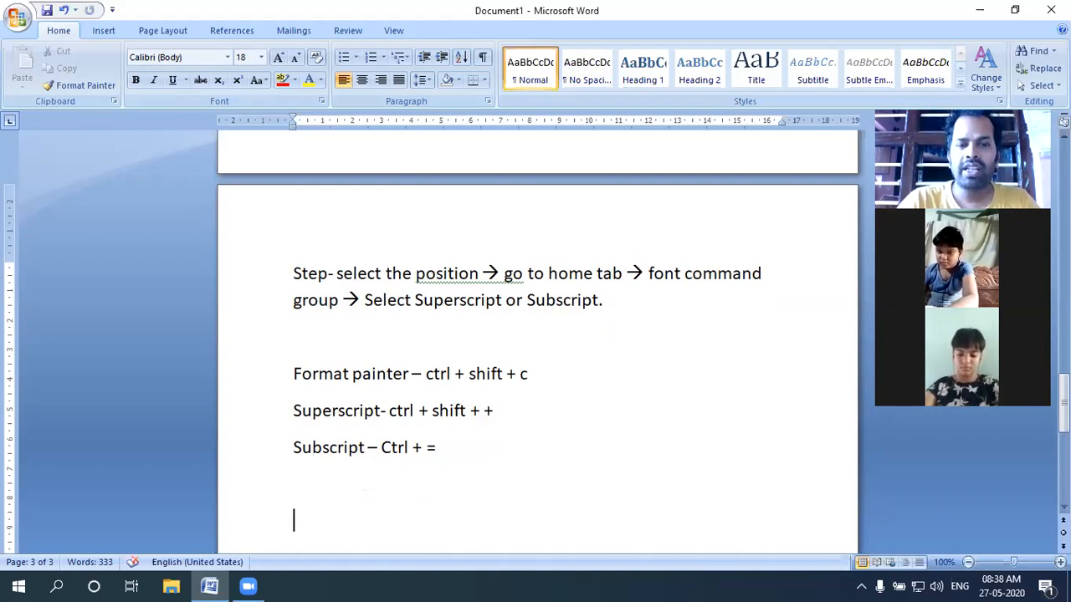
- Shade the paragraph starting "To change the overall look of your document" with a dark blue theme color
{"action": "scroll", "coordinate": [535, 351], "scroll_direction": "up", "scroll_amount": 10}
{"action": "scroll", "coordinate": [536, 352], "scroll_direction": "up", "scroll_amount": 1}
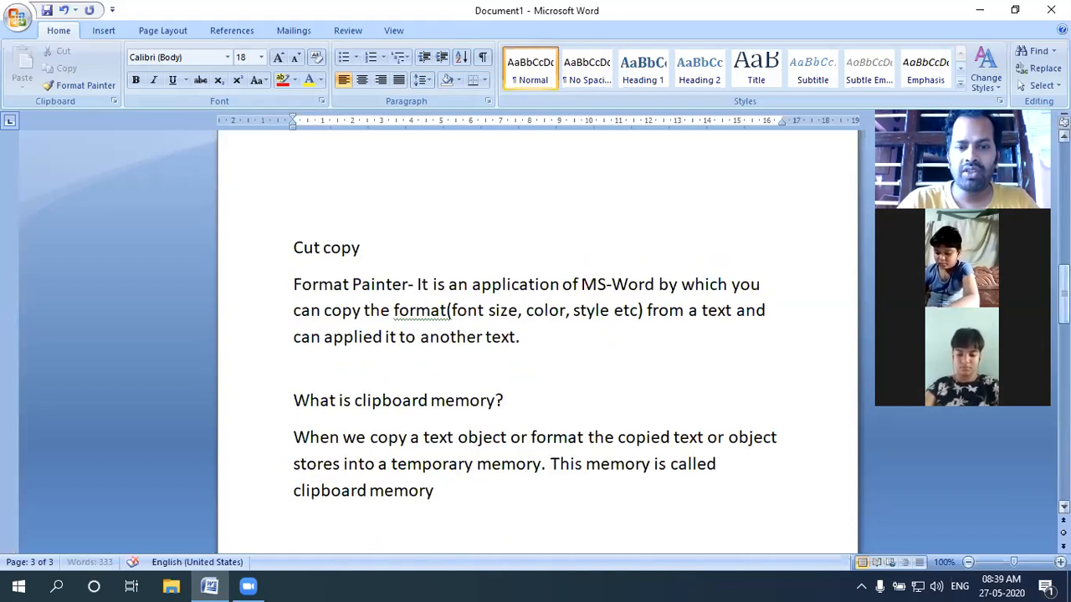
{"action": "scroll", "coordinate": [535, 352], "scroll_direction": "up", "scroll_amount": 5}
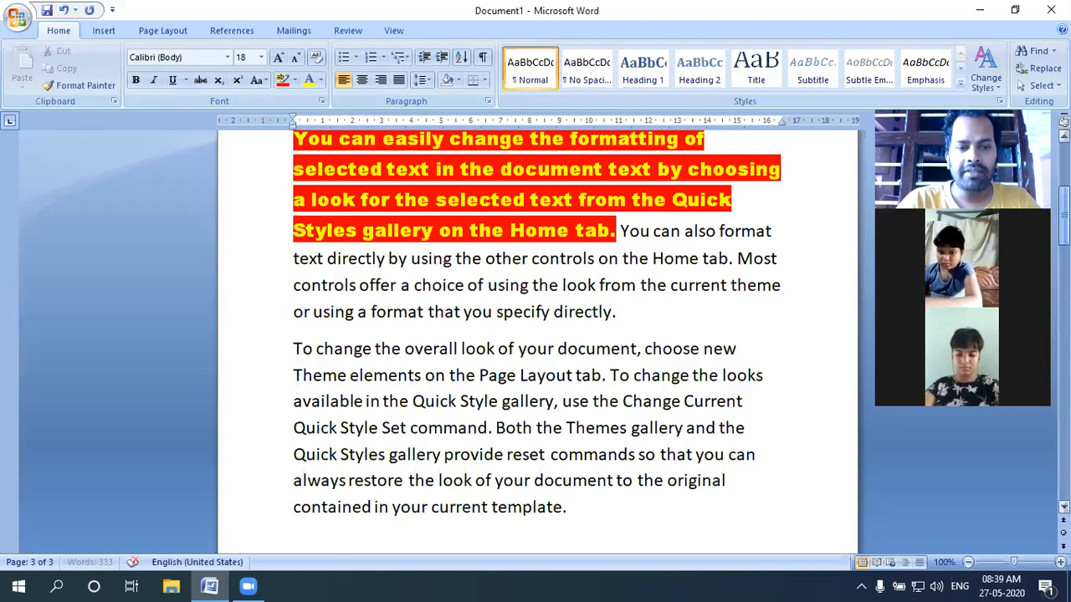
{"action": "scroll", "coordinate": [364, 382], "scroll_direction": "down", "scroll_amount": 1}
{"action": "left_click", "coordinate": [442, 407]}
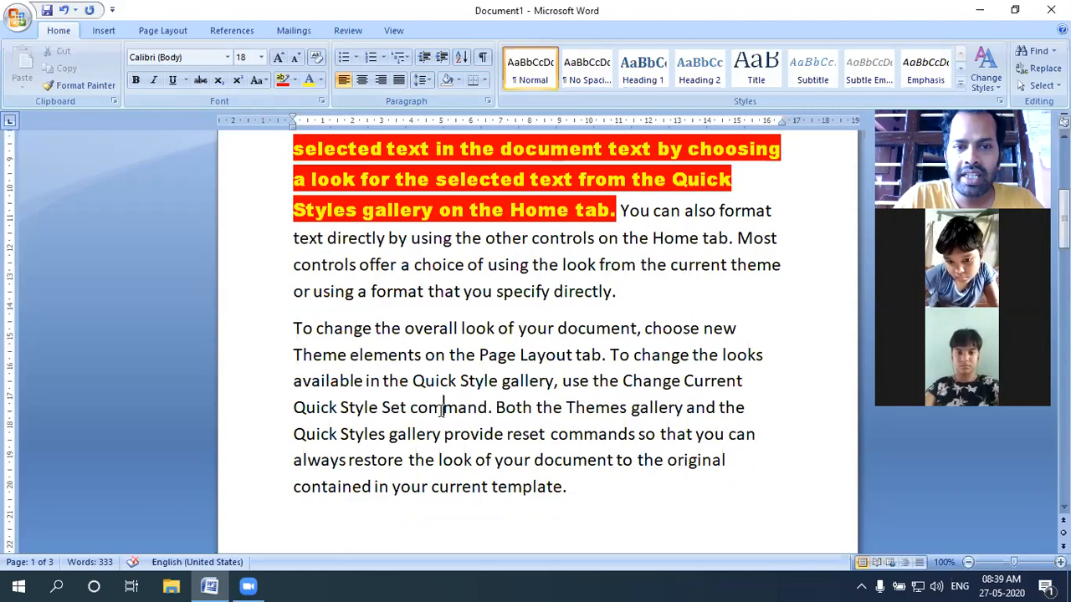
{"action": "left_click", "coordinate": [460, 81]}
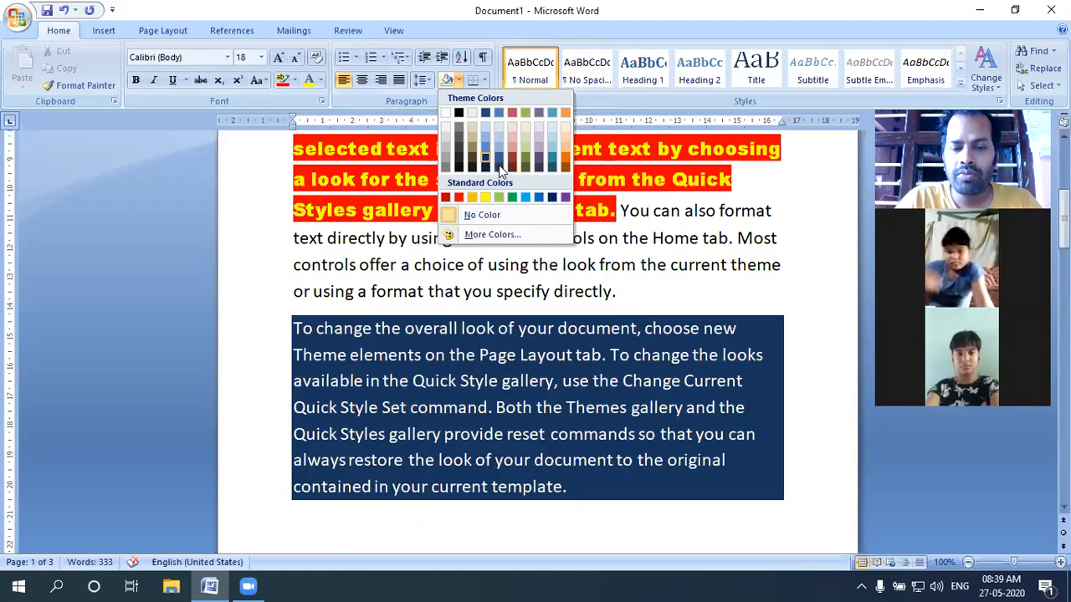
{"action": "left_click", "coordinate": [499, 164]}
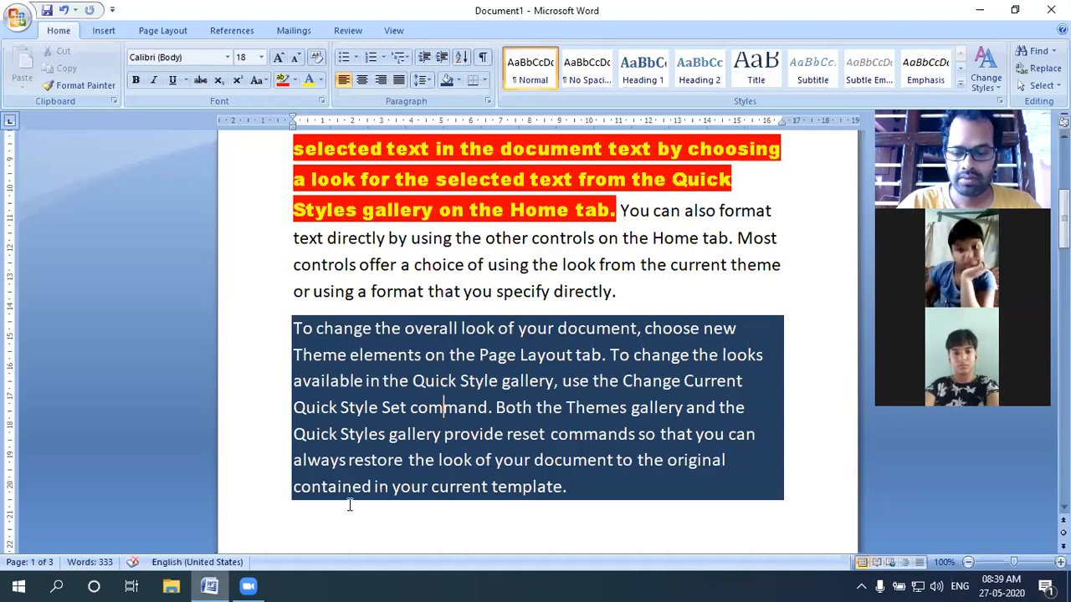
- Review the written notes and shortcut list, and compare the red highlighted text with the shaded paragraph
{"action": "key", "text": "Page_Down"}
{"action": "key", "text": "Page_Down"}
{"action": "key", "text": "Page_Down"}
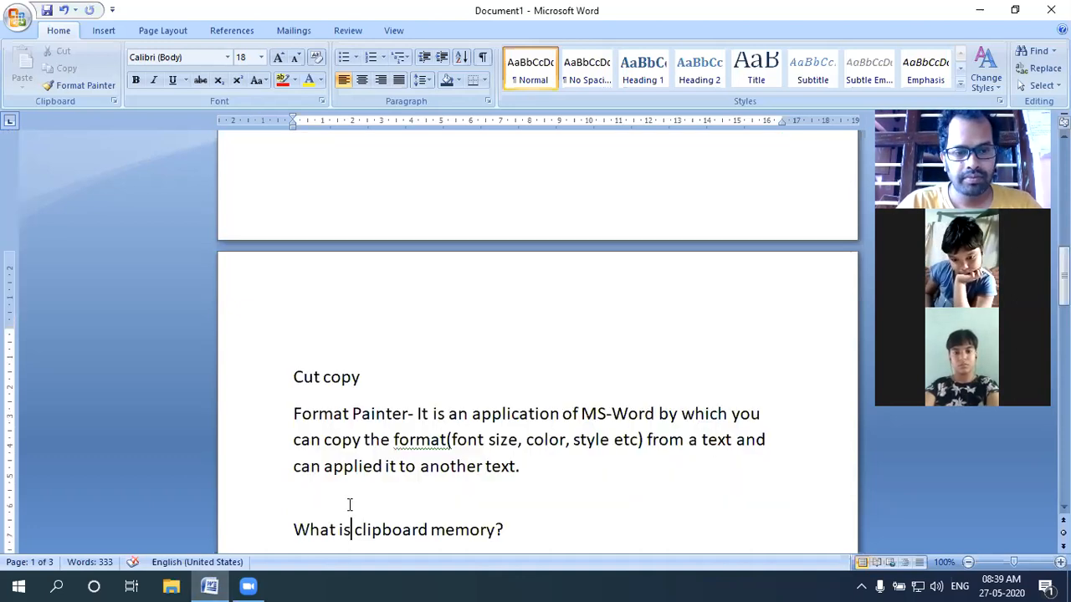
{"action": "key", "text": "Page_Down"}
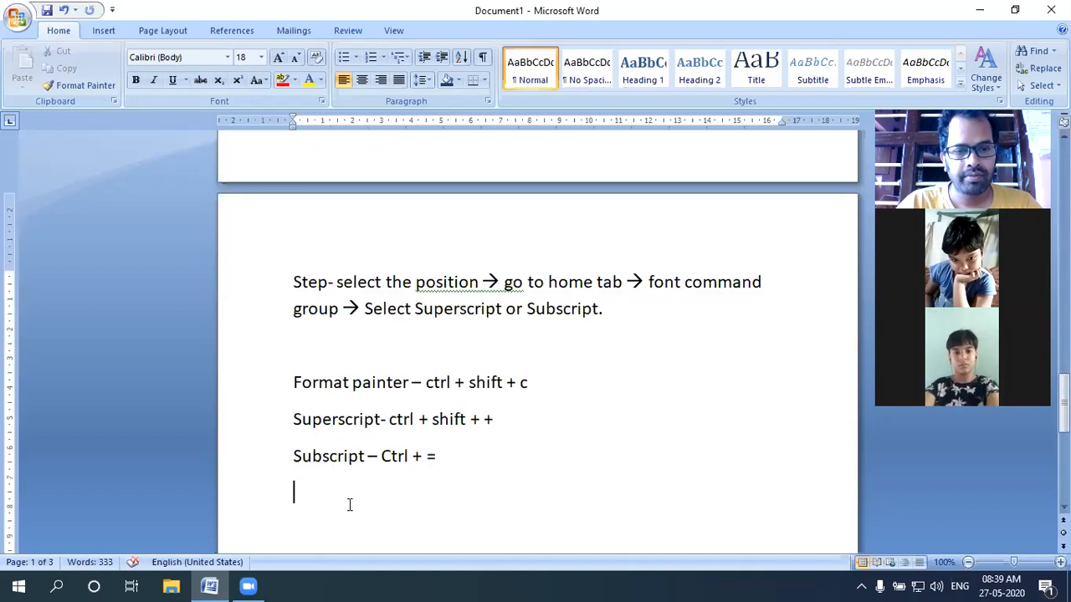
{"action": "key", "text": "Page_Up"}
{"action": "key", "text": "Page_Up"}
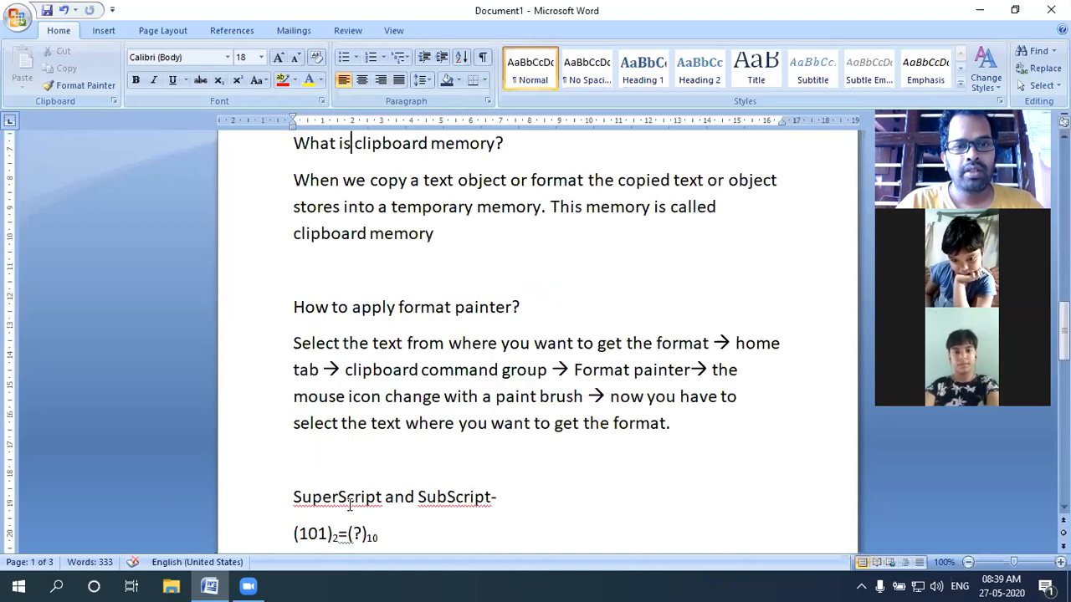
{"action": "key", "text": "shift+Page_Up"}
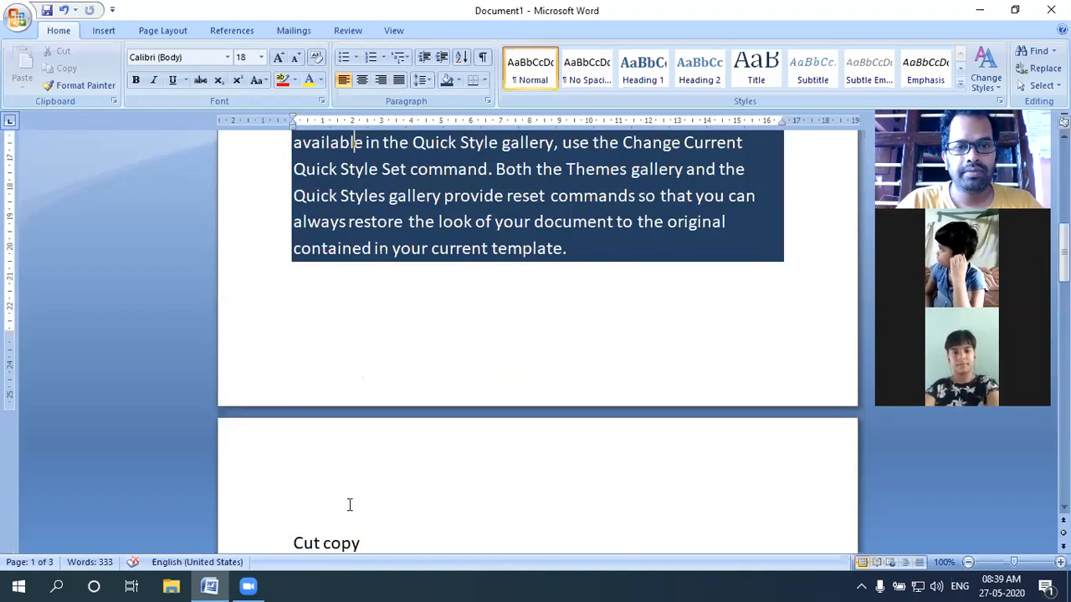
{"action": "key", "text": "shift+Up"}
{"action": "key", "text": "shift+Up"}
{"action": "key", "text": "shift+Up"}
{"action": "key", "text": "shift+Up"}
{"action": "key", "text": "shift+Up"}
{"action": "key", "text": "shift+Up"}
{"action": "key", "text": "shift+Up"}
{"action": "key", "text": "Up"}
{"action": "key", "text": "Up"}
{"action": "key", "text": "Up"}
{"action": "key", "text": "Up"}
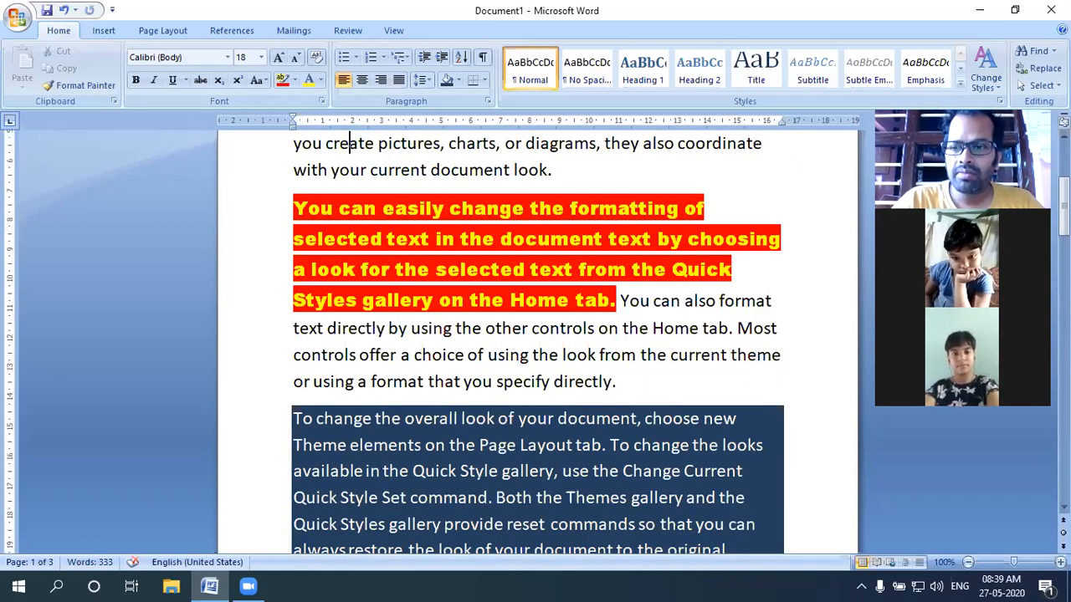
{"action": "scroll", "coordinate": [535, 335], "scroll_direction": "down", "scroll_amount": 1}
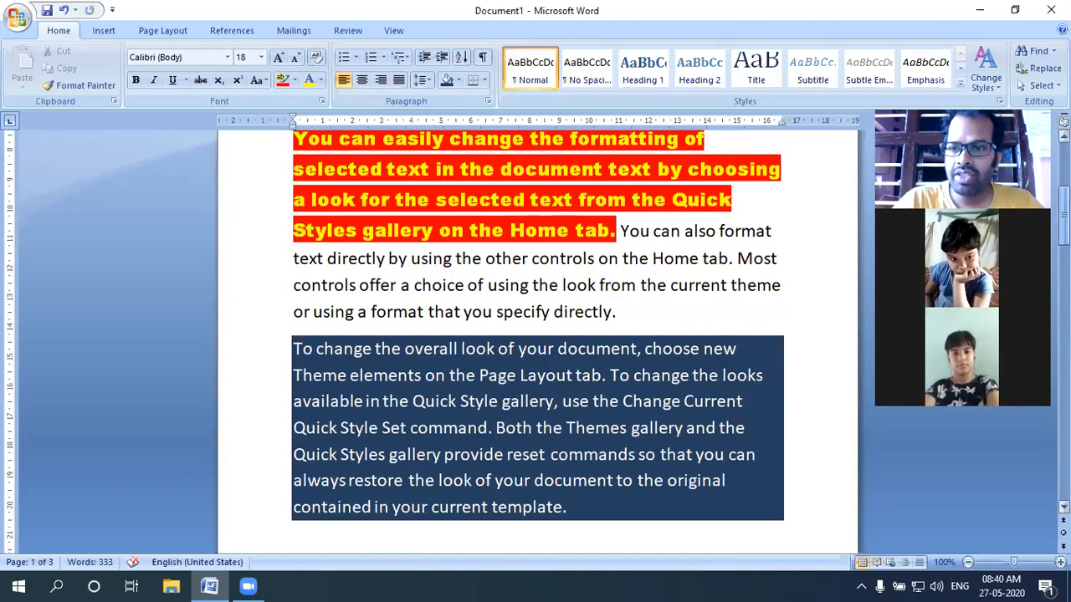
{"action": "scroll", "coordinate": [536, 335], "scroll_direction": "up", "scroll_amount": 1}
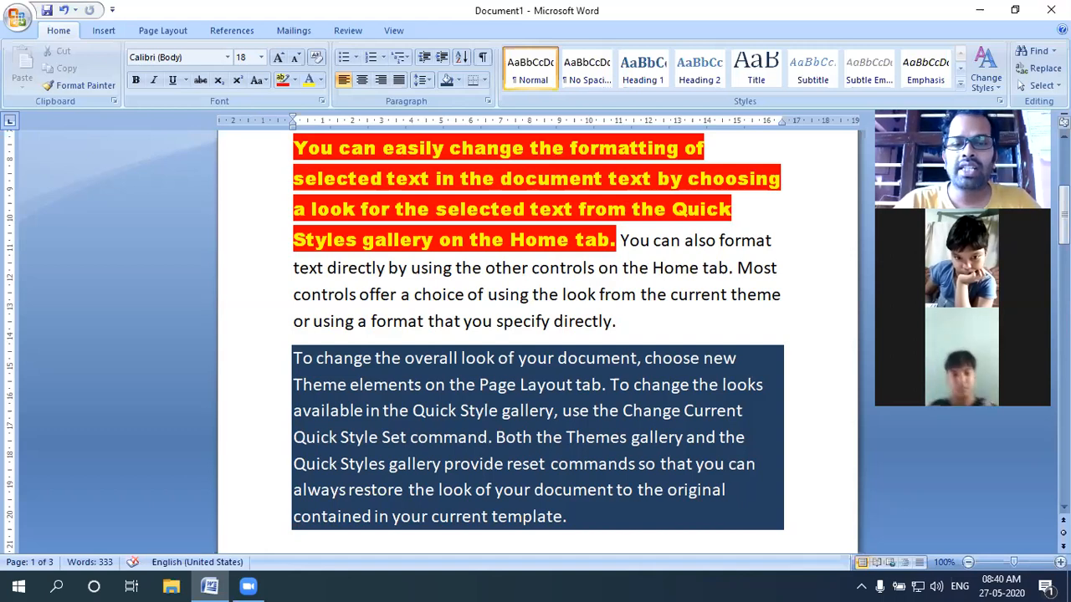
- Write "Computer" on the line below the Subscript shortcut and copy the word
{"action": "scroll", "coordinate": [537, 342], "scroll_direction": "down", "scroll_amount": 15}
{"action": "scroll", "coordinate": [537, 342], "scroll_direction": "up", "scroll_amount": 10}
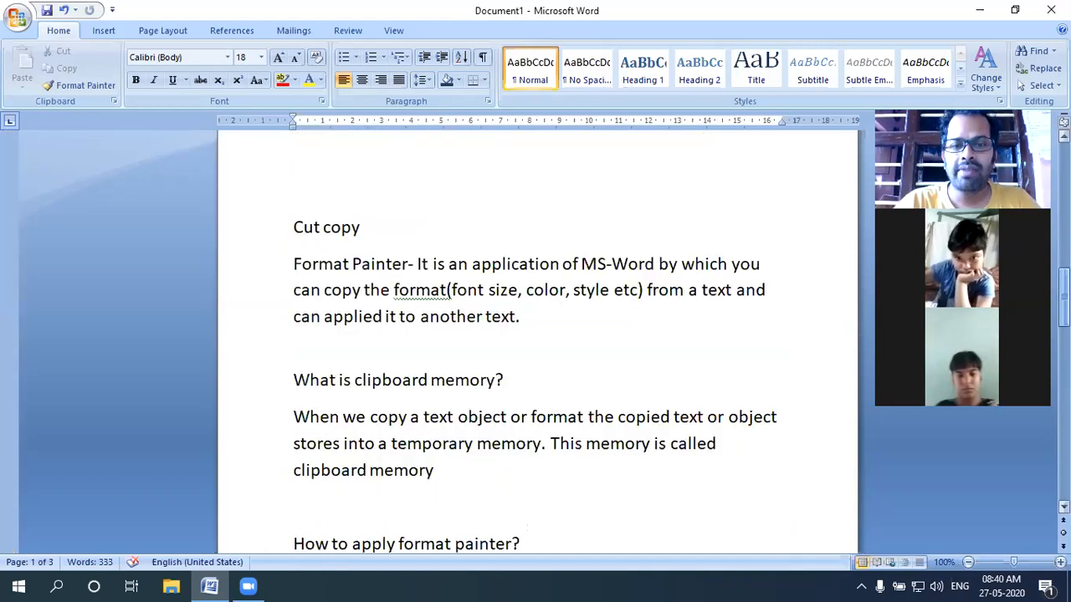
{"action": "scroll", "coordinate": [537, 341], "scroll_direction": "up", "scroll_amount": 5}
{"action": "scroll", "coordinate": [537, 341], "scroll_direction": "down", "scroll_amount": 5}
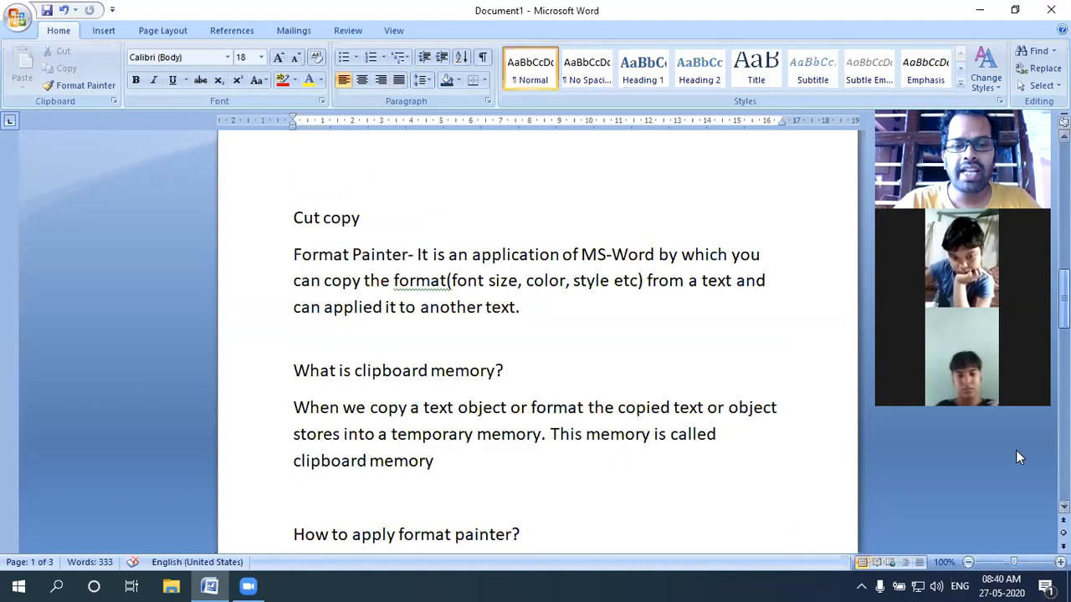
{"action": "scroll", "coordinate": [1019, 457], "scroll_direction": "down", "scroll_amount": 10}
{"action": "scroll", "coordinate": [1026, 441], "scroll_direction": "down", "scroll_amount": 5}
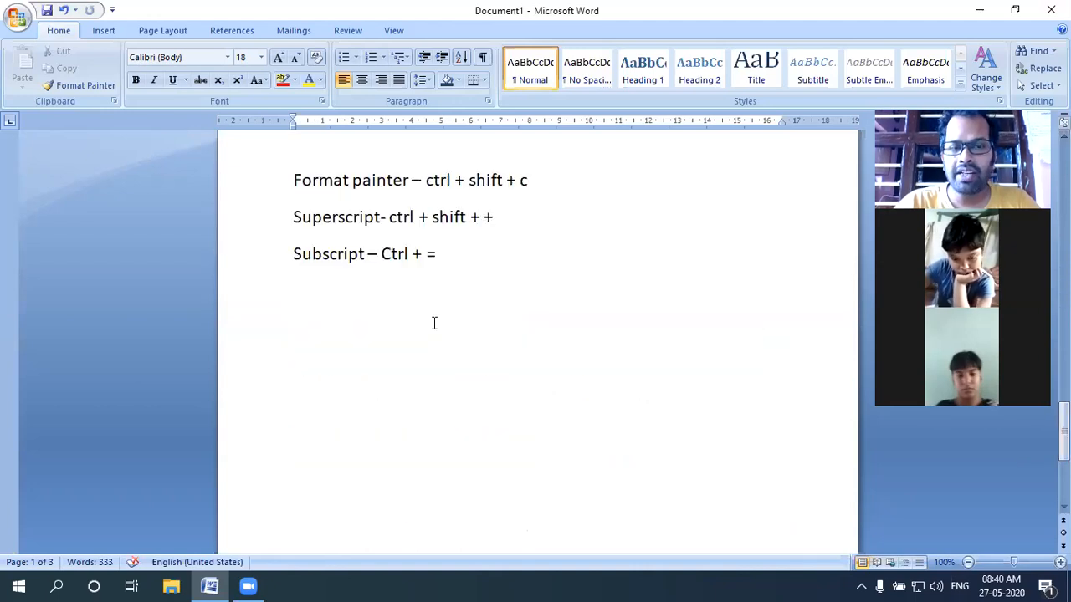
{"action": "left_click", "coordinate": [372, 301]}
{"action": "type", "text": "computer"}
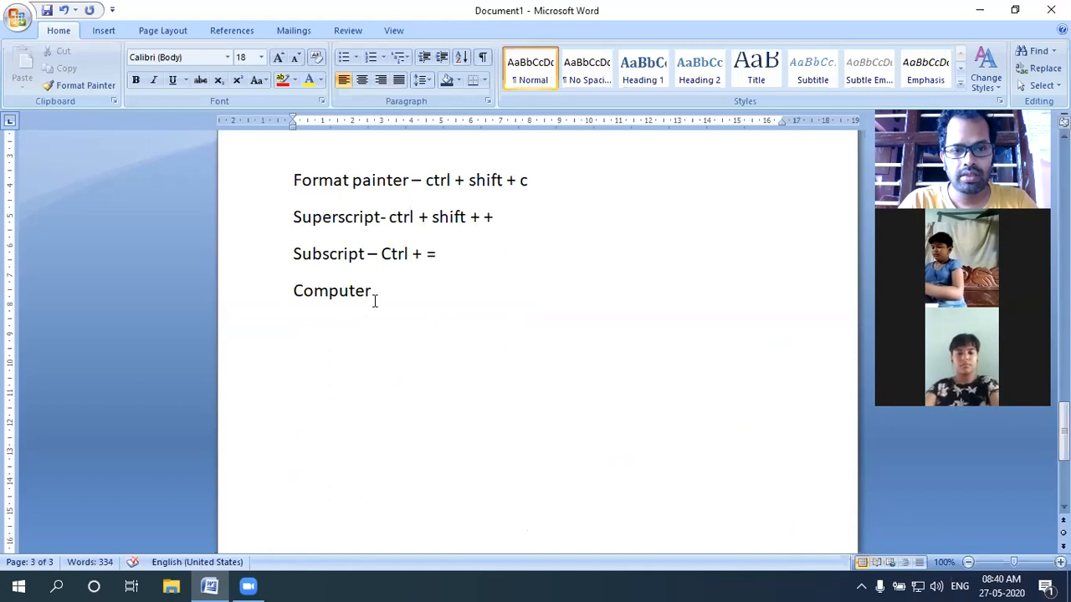
{"action": "double_click", "coordinate": [375, 299]}
{"action": "key", "text": "ctrl+c"}
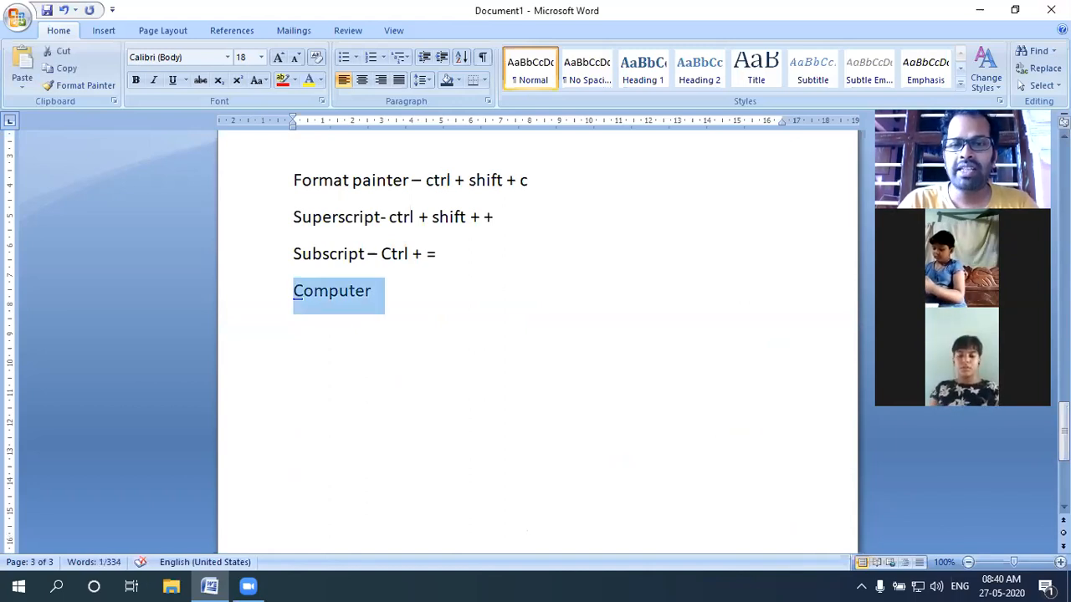
- Paste "Computer" at the end of the "On the Insert tab" paragraph and the "You can easily change" paragraph
{"action": "scroll", "coordinate": [631, 145], "scroll_direction": "up", "scroll_amount": 20}
{"action": "left_click", "coordinate": [632, 146]}
{"action": "key", "text": "ctrl+v"}
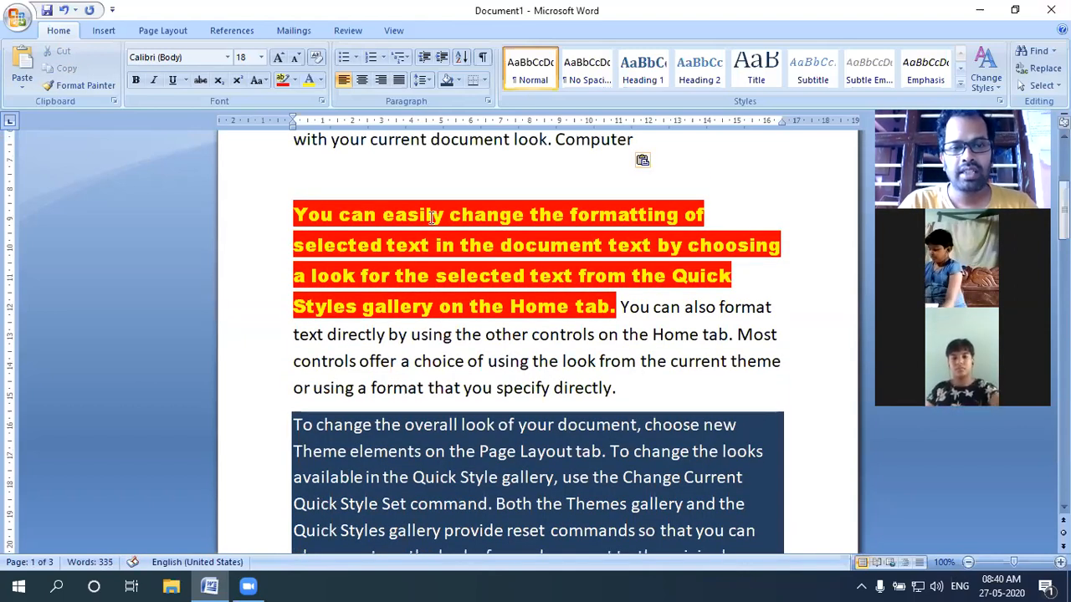
{"action": "key", "text": "ctrl+v"}
- Paste "Computer" three times, on separate lines, in the blank line above the "You can easily change" paragraph
{"action": "left_click", "coordinate": [368, 185]}
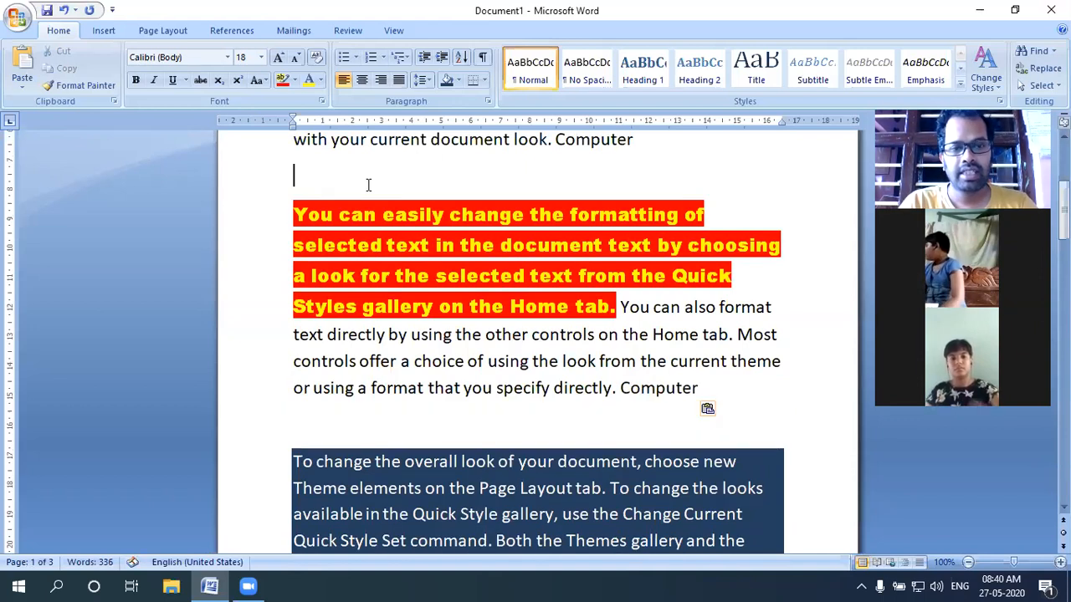
{"action": "key", "text": "ctrl+v"}
{"action": "key", "text": "ctrl+v"}
{"action": "key", "text": "ctrl+v"}
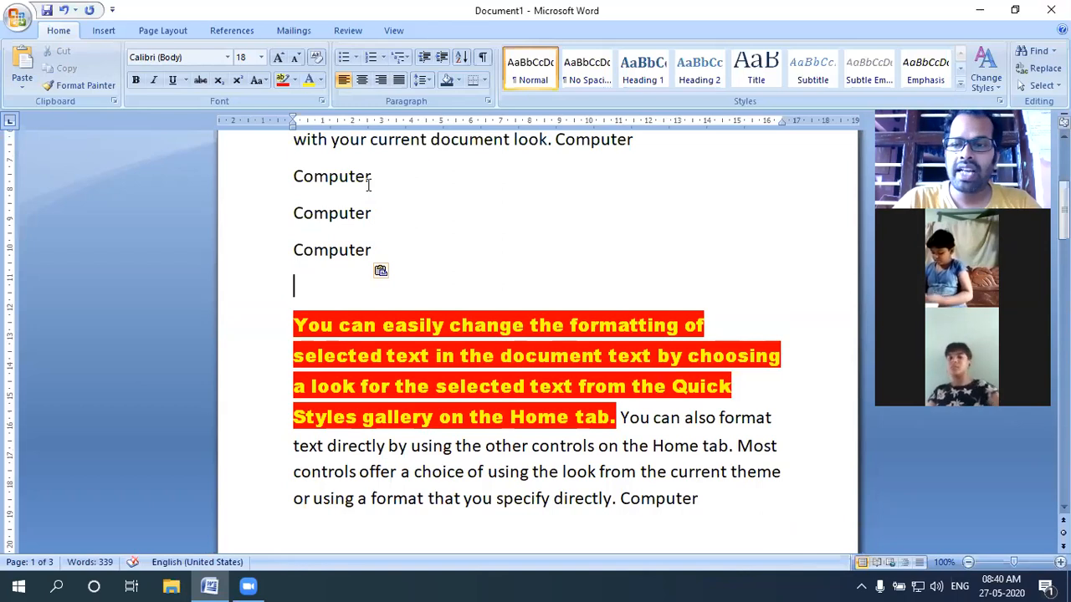
- Search for "computer" with Find, starting from the beginning of the first paragraph
{"action": "key", "text": "Up"}
{"action": "key", "text": "Up"}
{"action": "key", "text": "Up"}
{"action": "key", "text": "Up"}
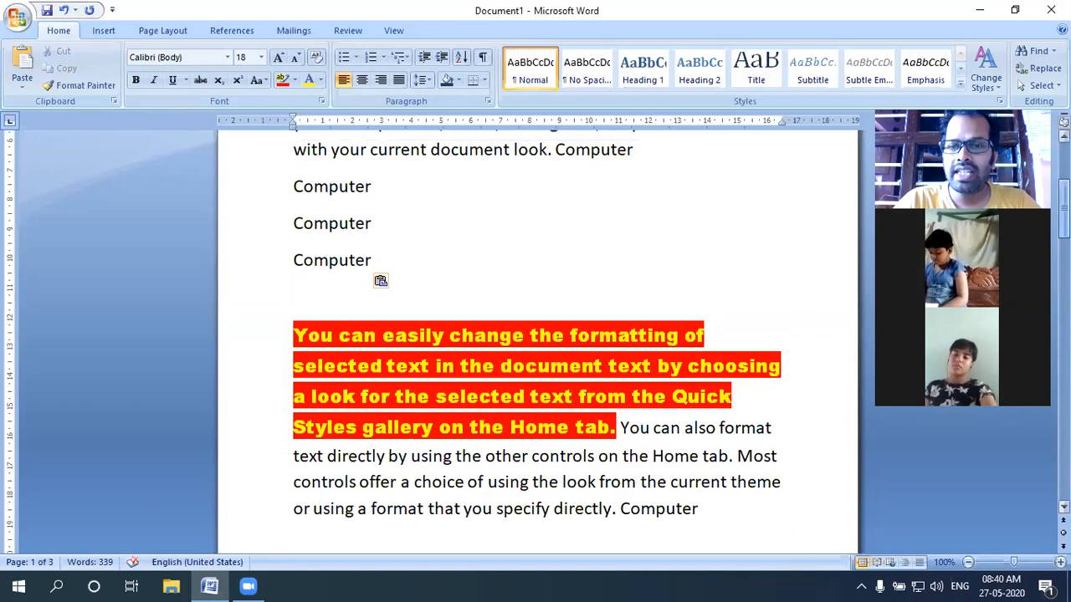
{"action": "scroll", "coordinate": [538, 342], "scroll_direction": "up", "scroll_amount": 4}
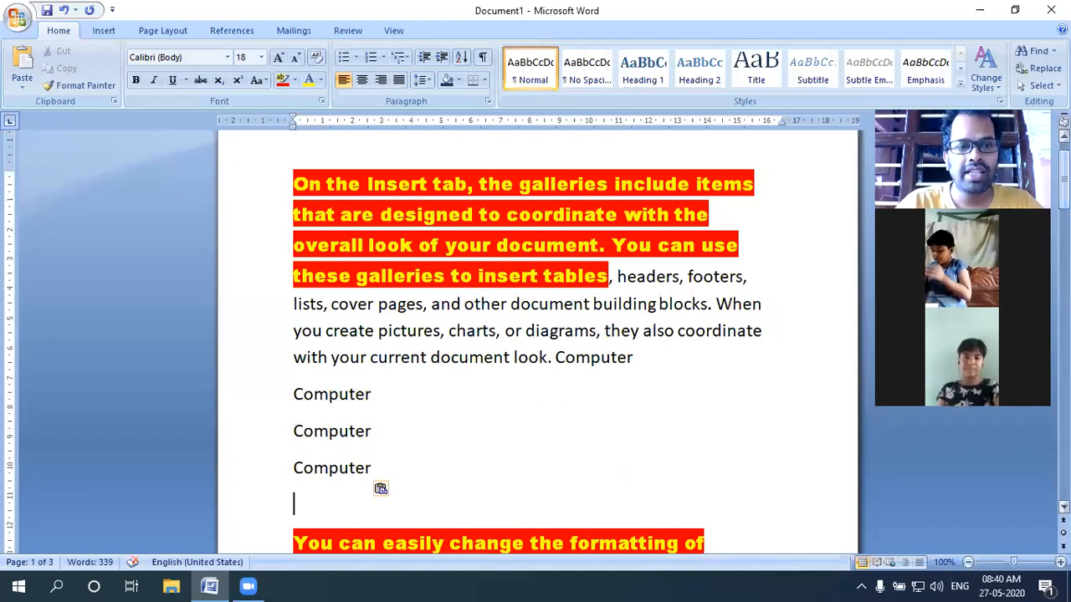
{"action": "left_click", "coordinate": [286, 179]}
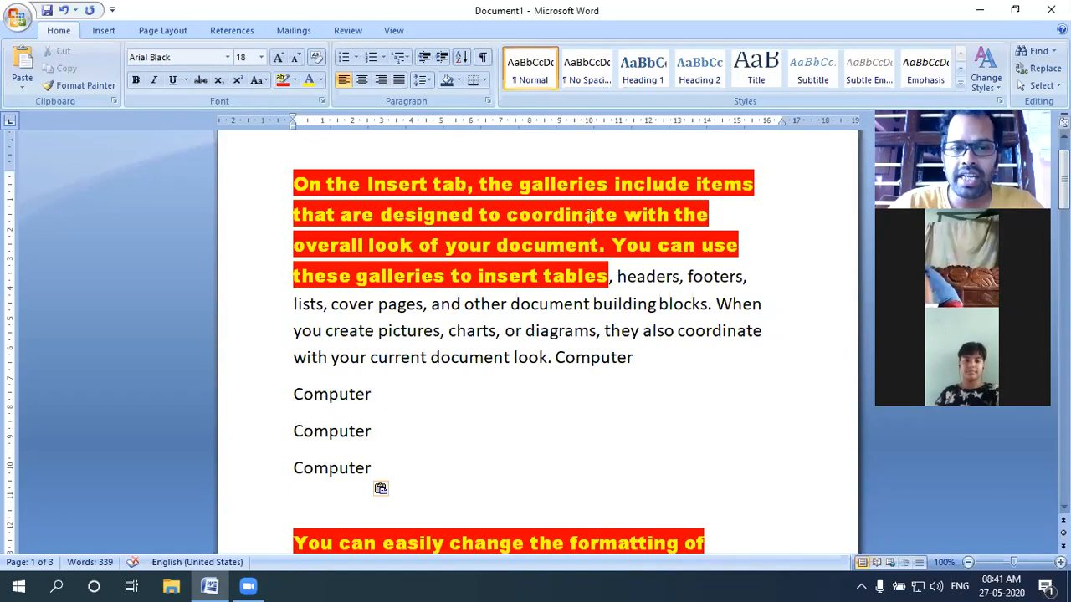
{"action": "left_click", "coordinate": [1038, 55]}
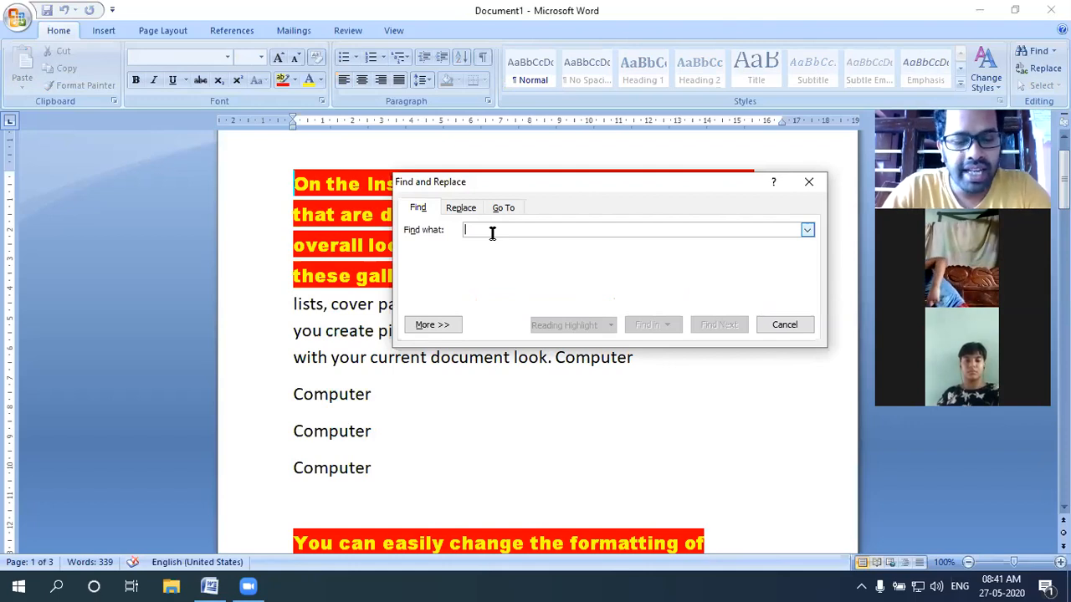
{"action": "type", "text": "c"}
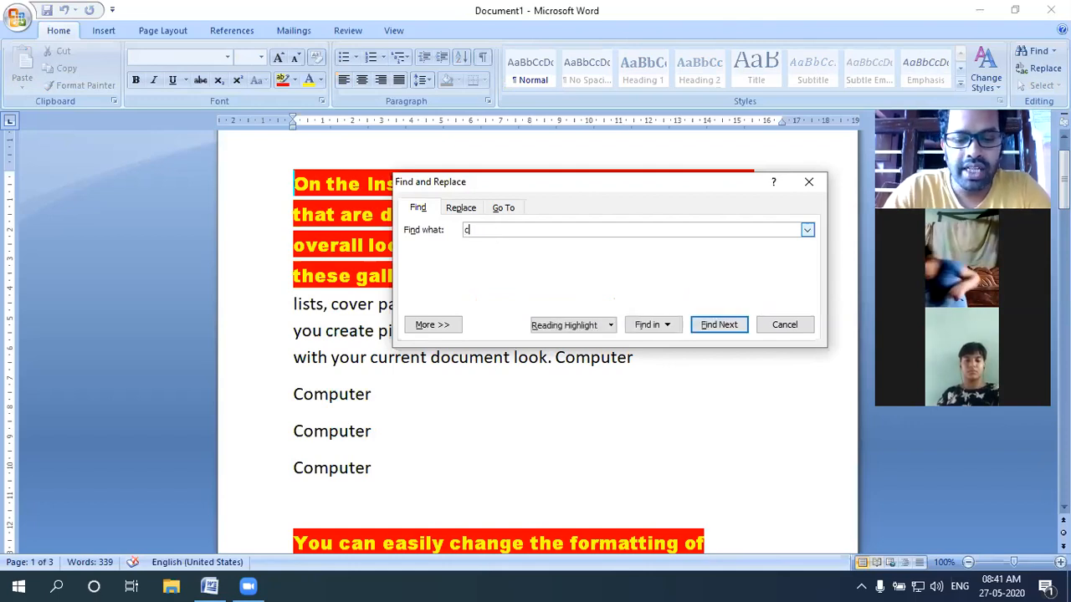
{"action": "type", "text": "omputer"}
{"action": "left_click", "coordinate": [706, 327]}
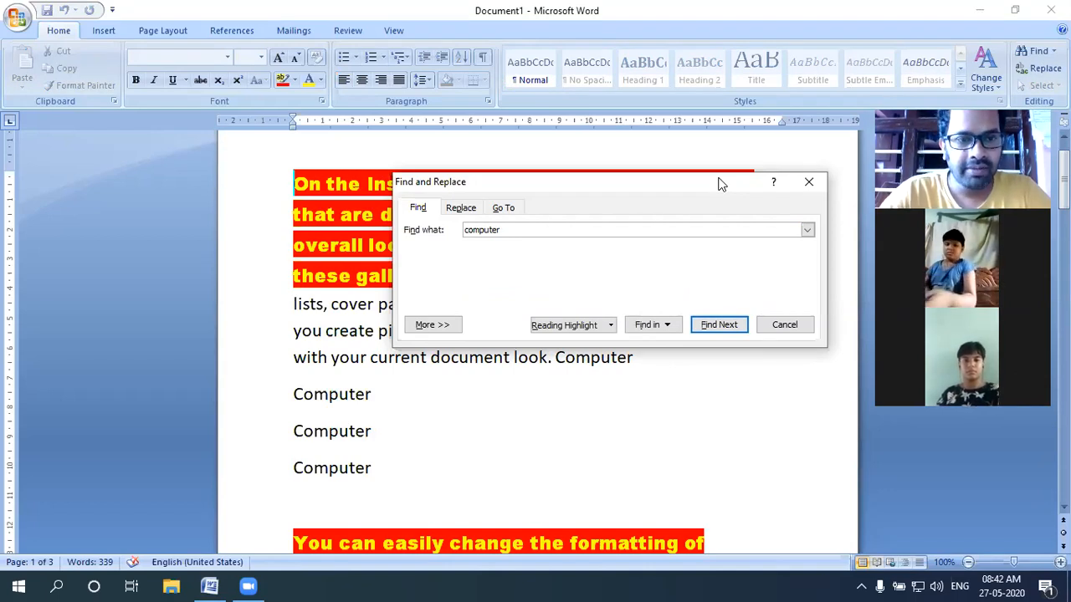
- Step through the remaining matches for "computer" until the search ends, keeping the Find dialog clear of the text, and close it
{"action": "left_click_drag", "start_coordinate": [722, 184], "coordinate": [369, 161]}
{"action": "left_click", "coordinate": [246, 203]}
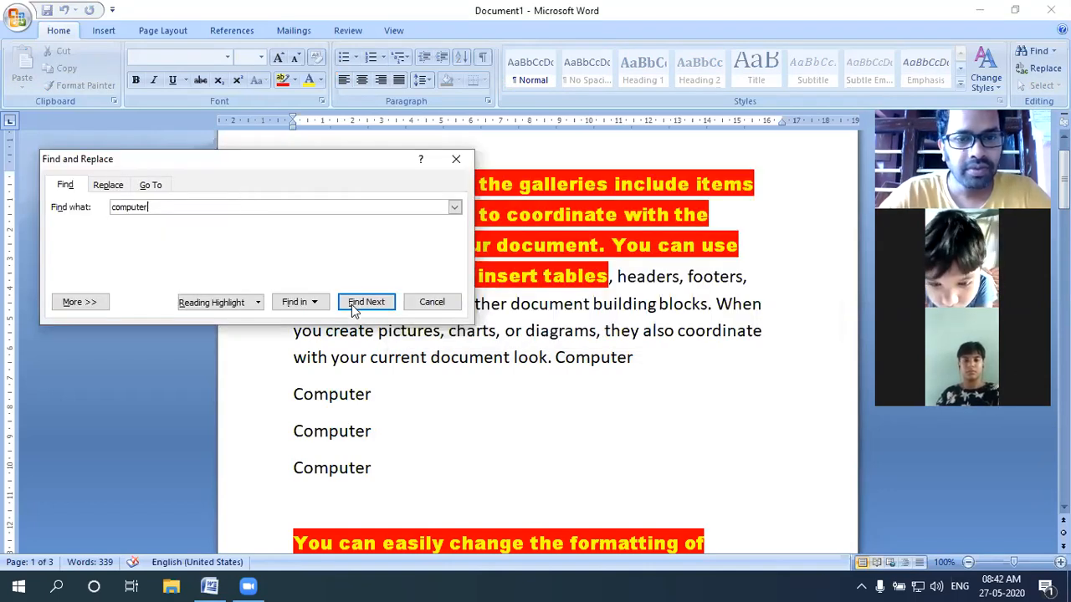
{"action": "left_click", "coordinate": [351, 305]}
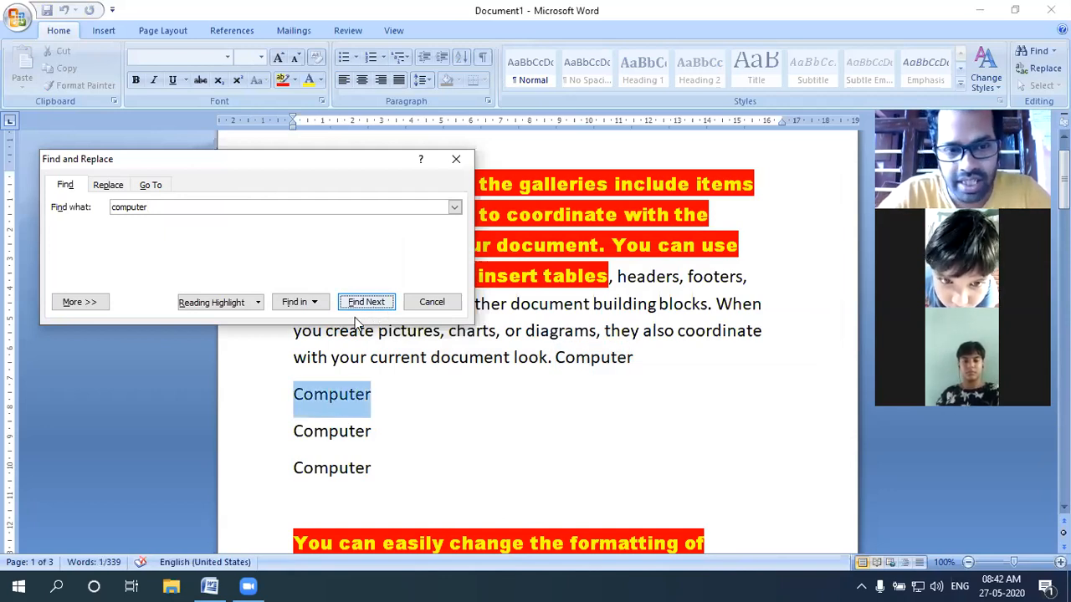
{"action": "left_click", "coordinate": [366, 303]}
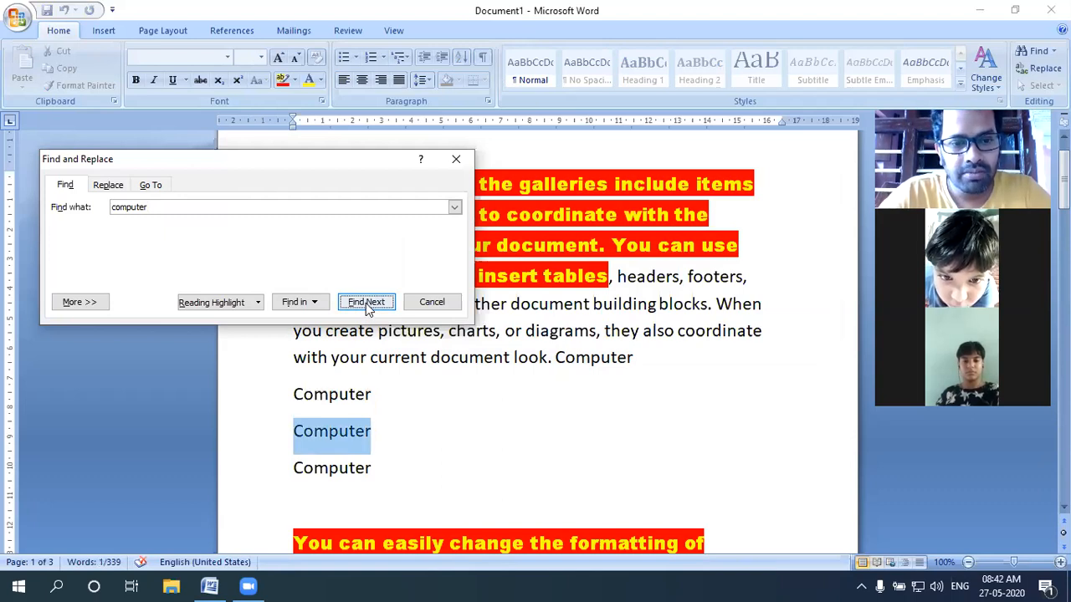
{"action": "left_click", "coordinate": [365, 303]}
{"action": "left_click", "coordinate": [365, 303]}
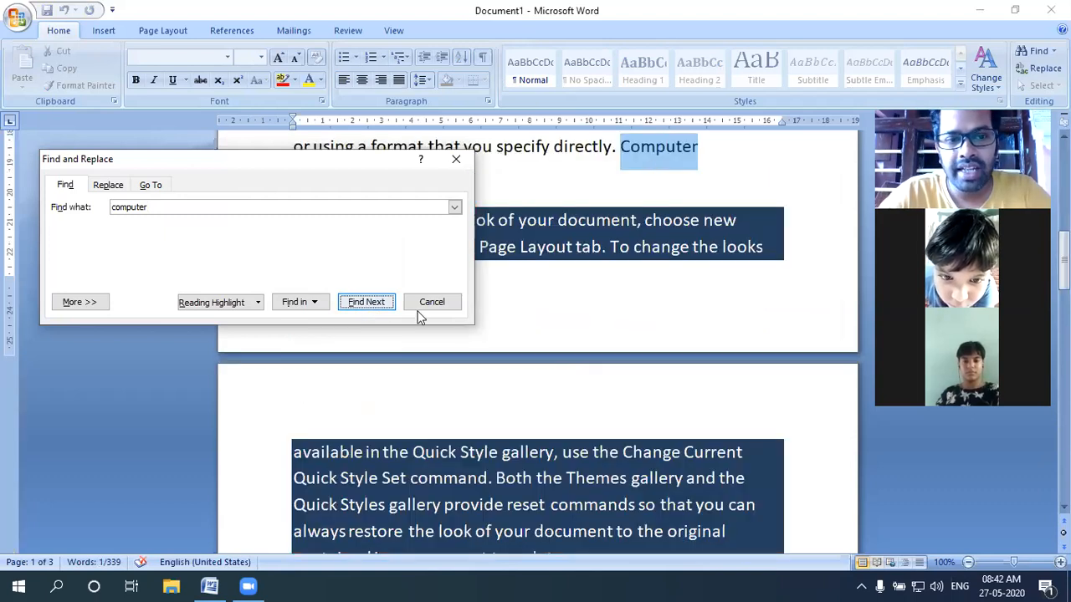
{"action": "left_click", "coordinate": [368, 303]}
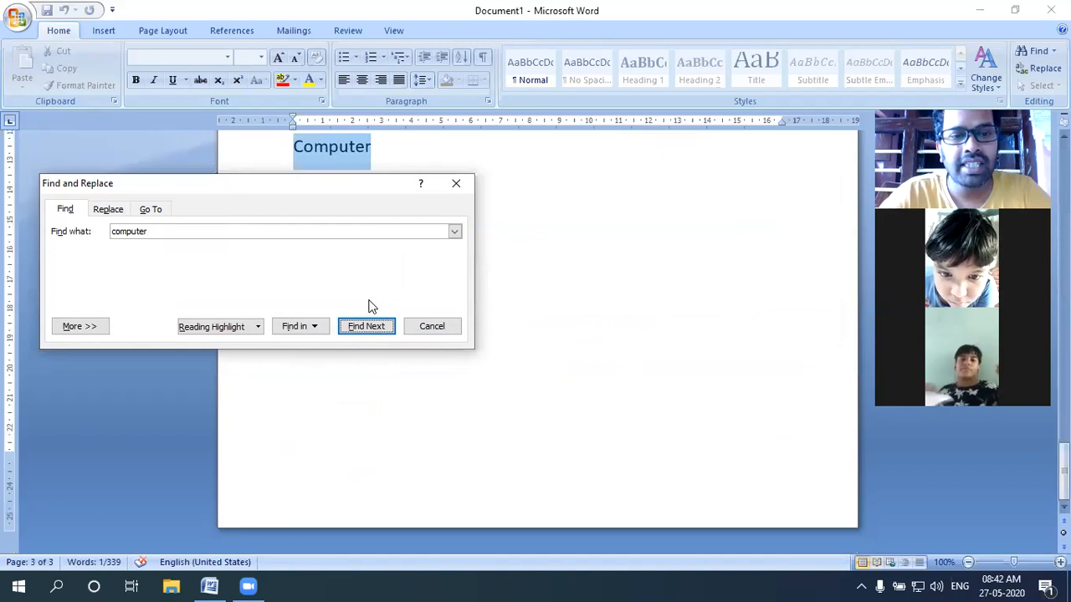
{"action": "left_click", "coordinate": [365, 328]}
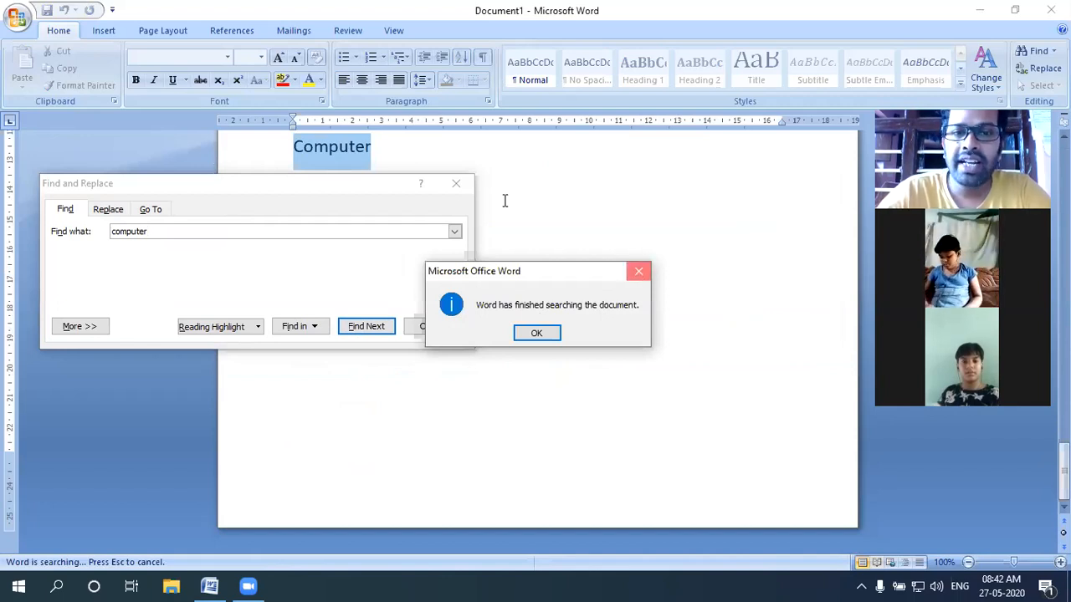
{"action": "key", "text": "Return"}
{"action": "left_click", "coordinate": [456, 183]}
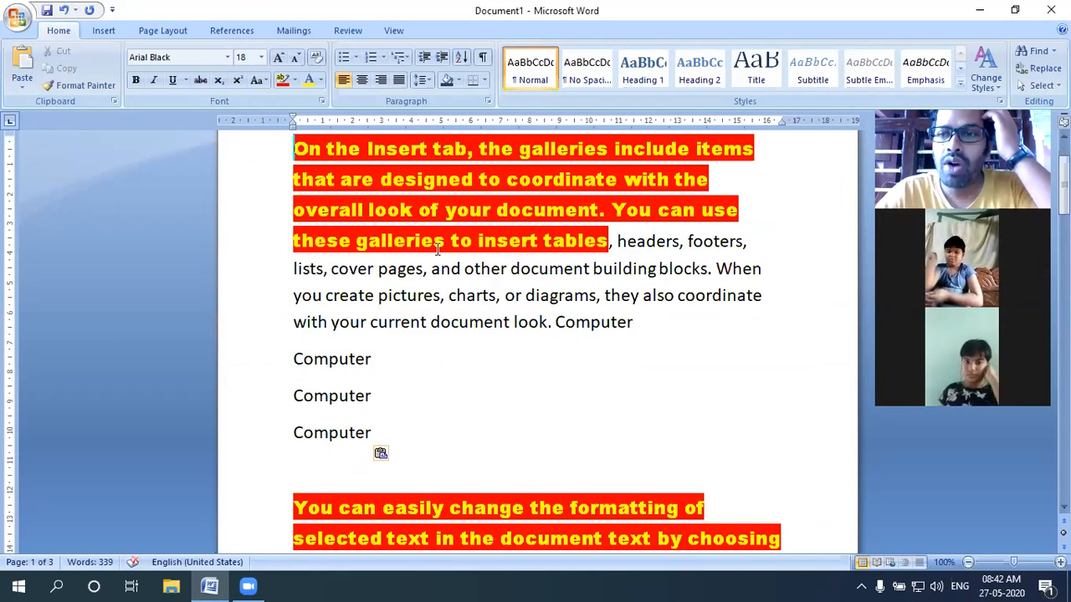
- Replace the first four occurrences of "computer" with "calculator" one at a time
{"action": "key", "text": "ctrl+h"}
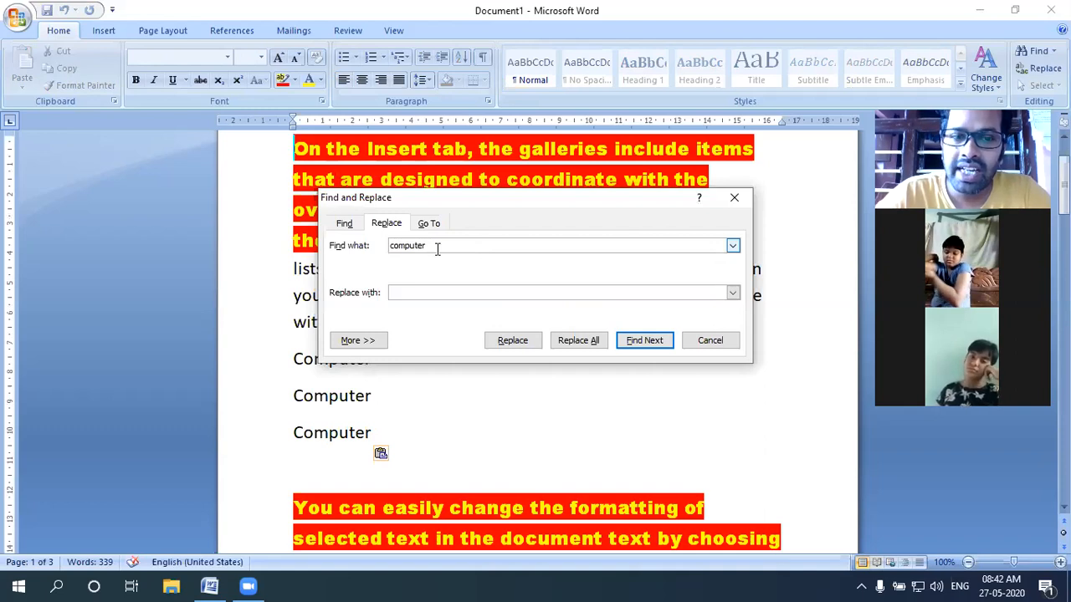
{"action": "left_click", "coordinate": [436, 290]}
{"action": "type", "text": "calculator"}
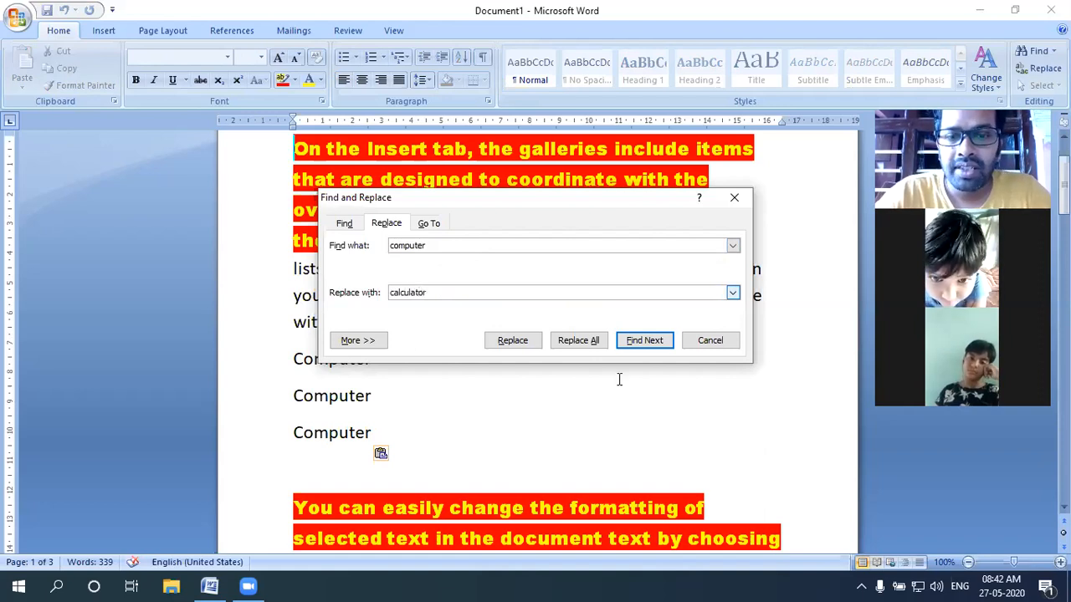
{"action": "left_click", "coordinate": [658, 345]}
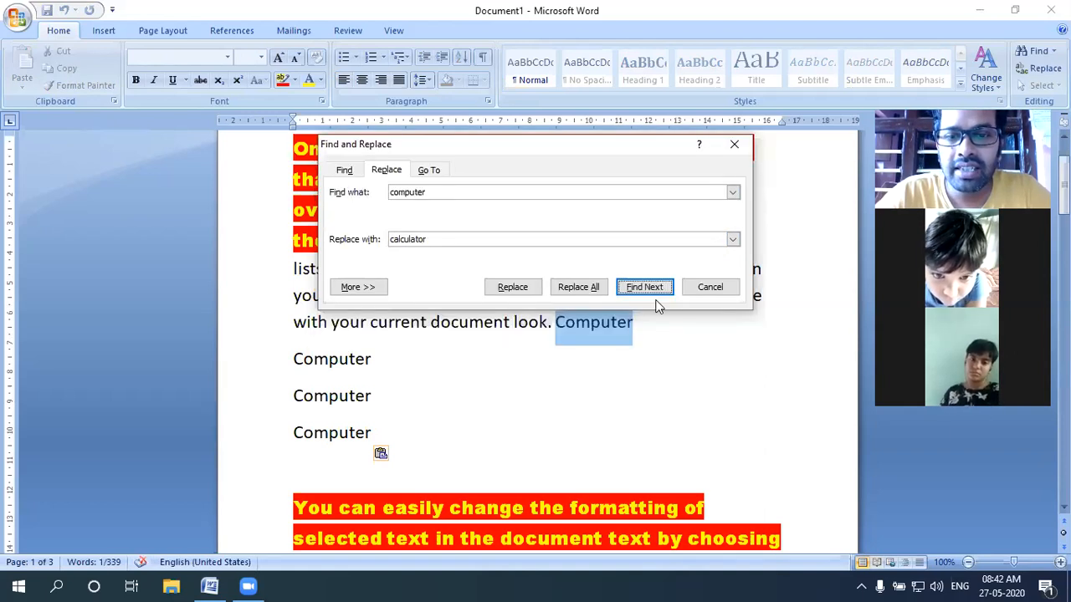
{"action": "left_click", "coordinate": [514, 290]}
{"action": "key", "text": "alt+r"}
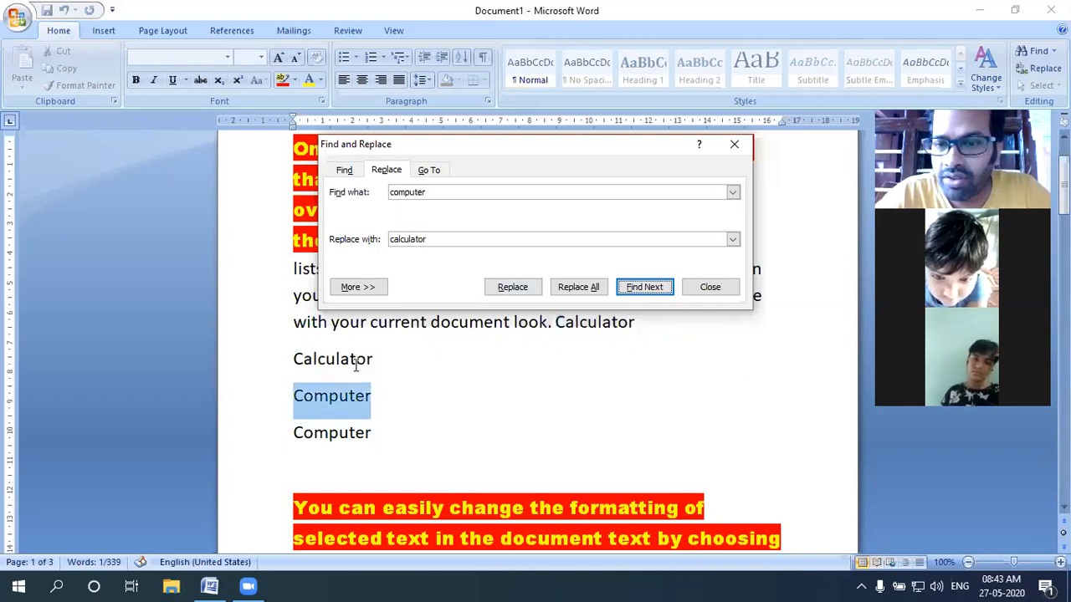
{"action": "left_click", "coordinate": [511, 288]}
{"action": "left_click", "coordinate": [510, 287]}
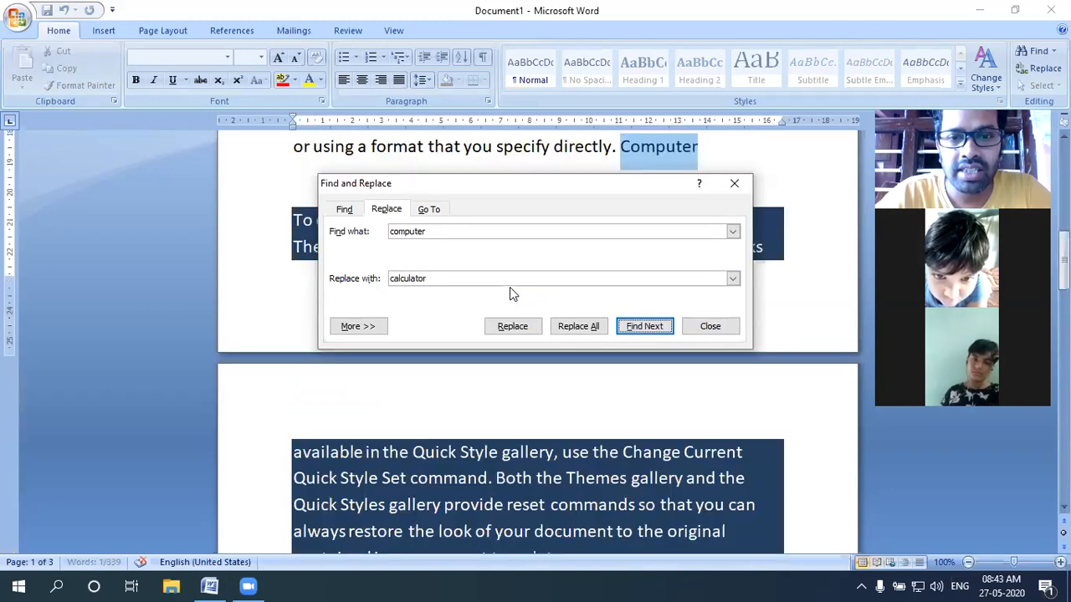
- Replace all remaining occurrences of "computer" with "calculator" at once and close the Find and Replace dialog
{"action": "left_click", "coordinate": [562, 328]}
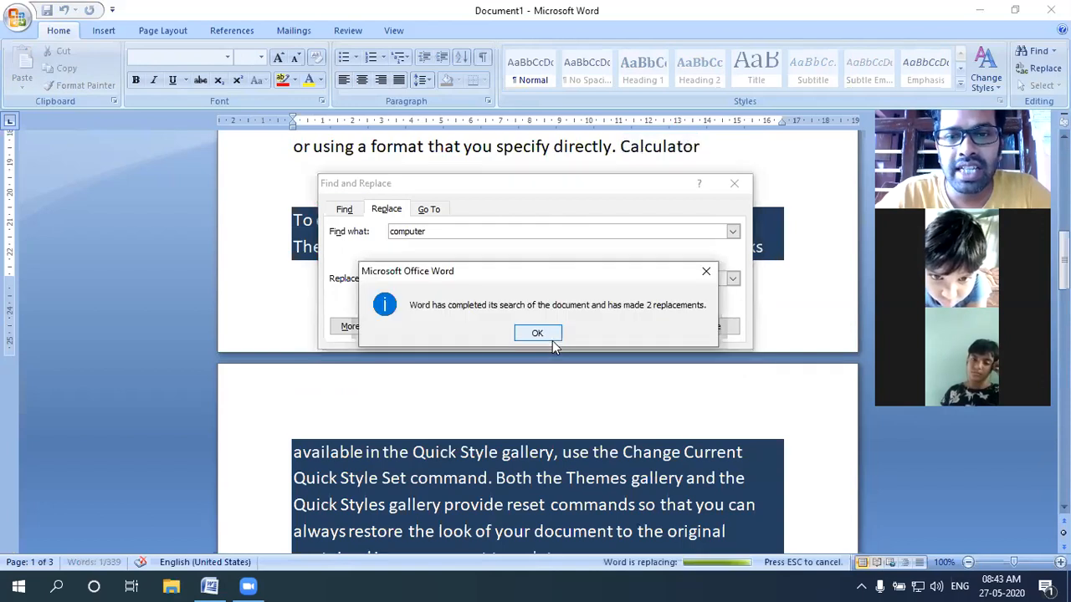
{"action": "left_click", "coordinate": [552, 339]}
{"action": "left_click", "coordinate": [734, 183]}
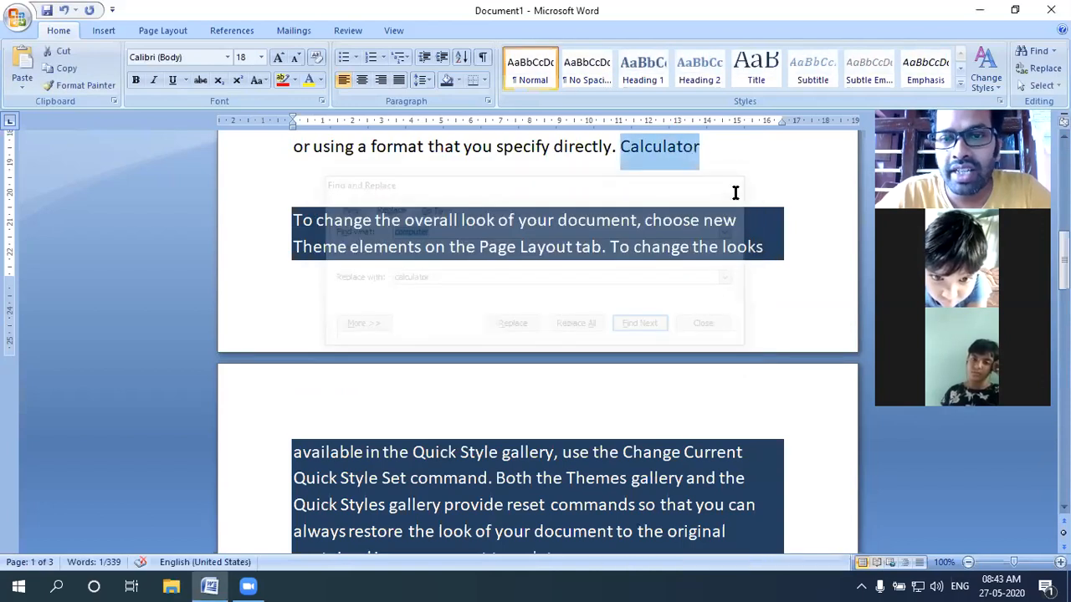
{"action": "left_click", "coordinate": [684, 153]}
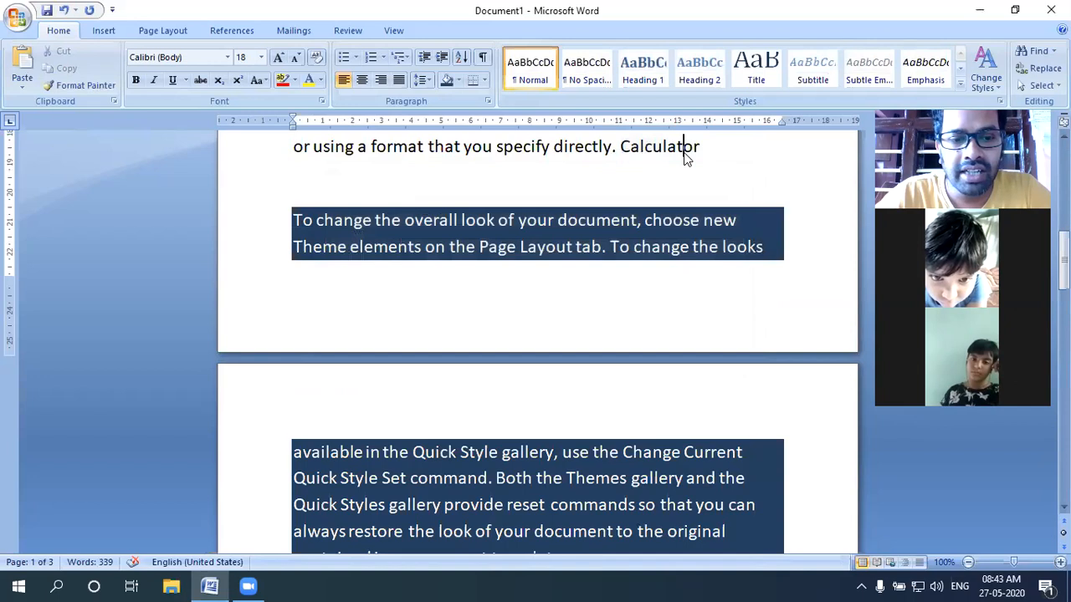
- Continue the "How to find a word/text?" steps after "home tab →" with "editing command group →"
{"action": "scroll", "coordinate": [686, 159], "scroll_direction": "down", "scroll_amount": 7}
{"action": "scroll", "coordinate": [535, 335], "scroll_direction": "down", "scroll_amount": 8}
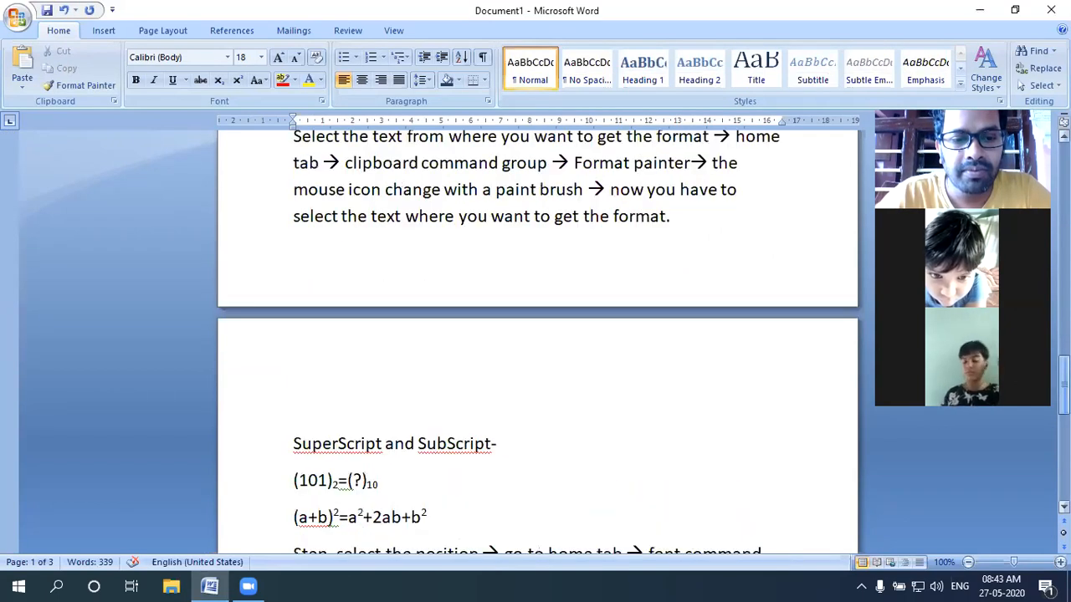
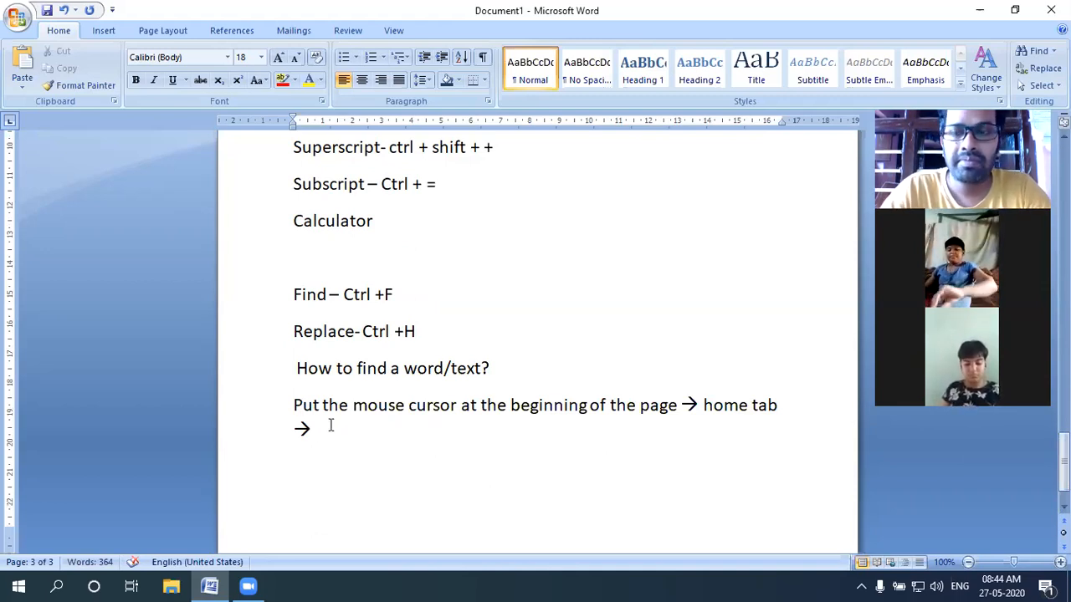
{"action": "type", "text": "editing co"}
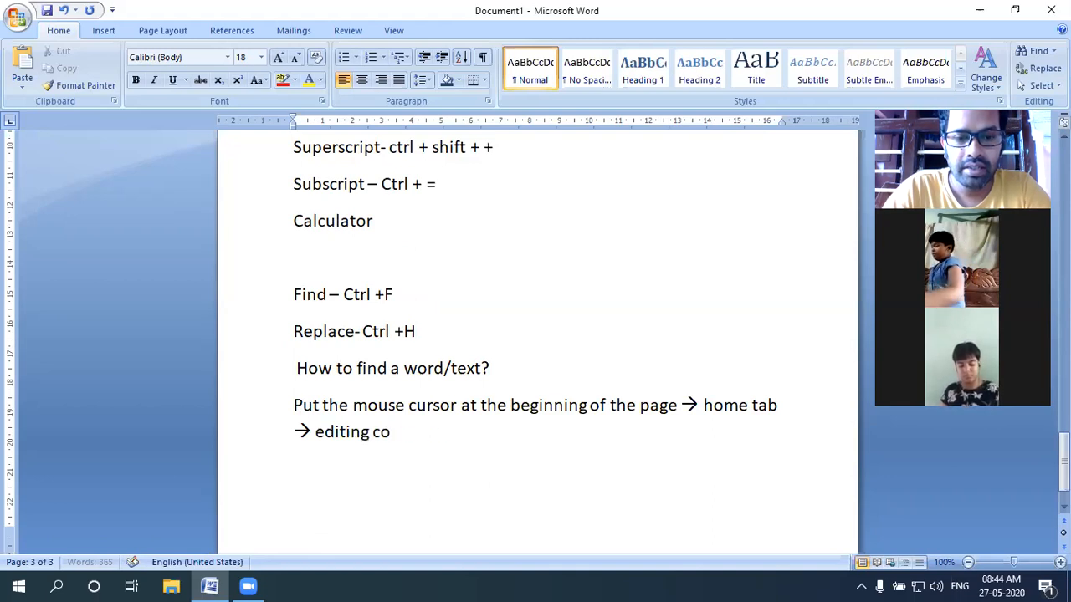
{"action": "type", "text": "mmand"}
{"action": "type", "text": " gr"}
{"action": "type", "text": "oup"}
{"action": "type", "text": " -->"}
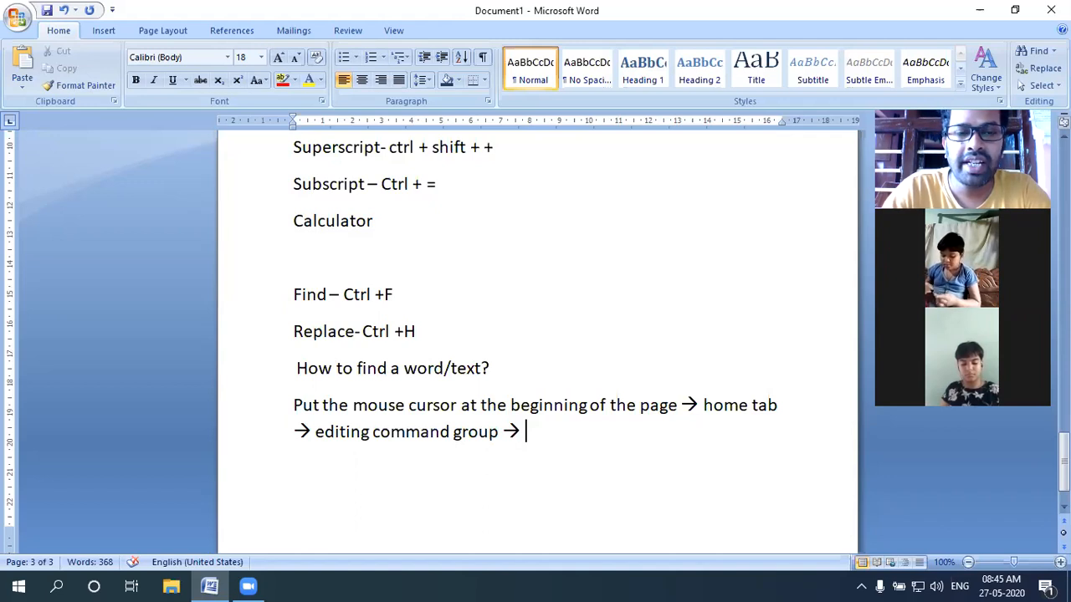
- Add "find → a dialog box appear on the screen →" to the steps for finding a word
{"action": "type", "text": "f"}
{"action": "type", "text": "ind"}
{"action": "type", "text": " --"}
{"action": "type", "text": "> a"}
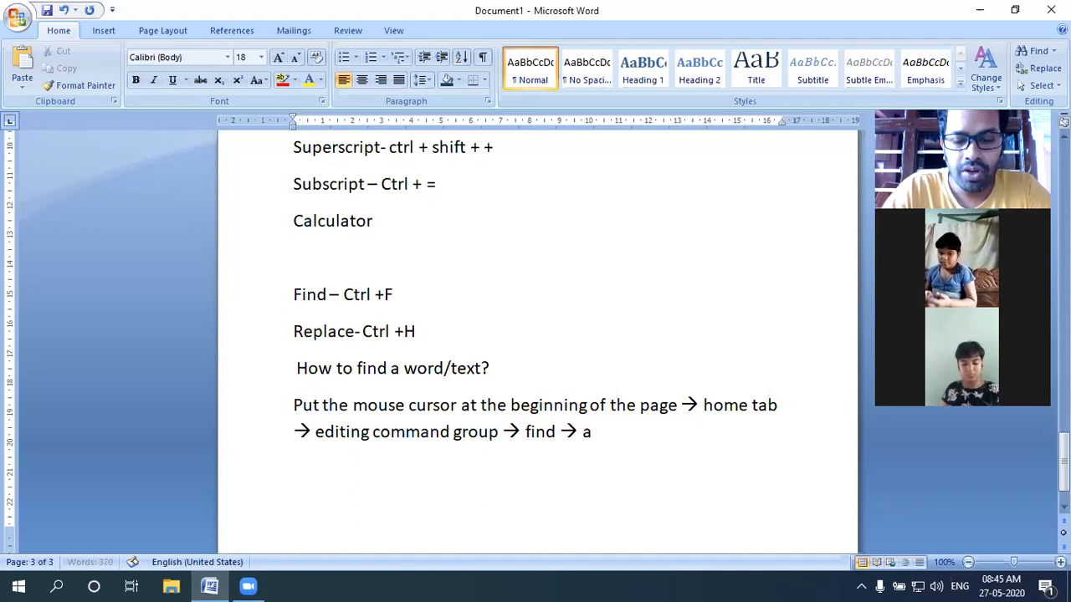
{"action": "type", "text": " dial"}
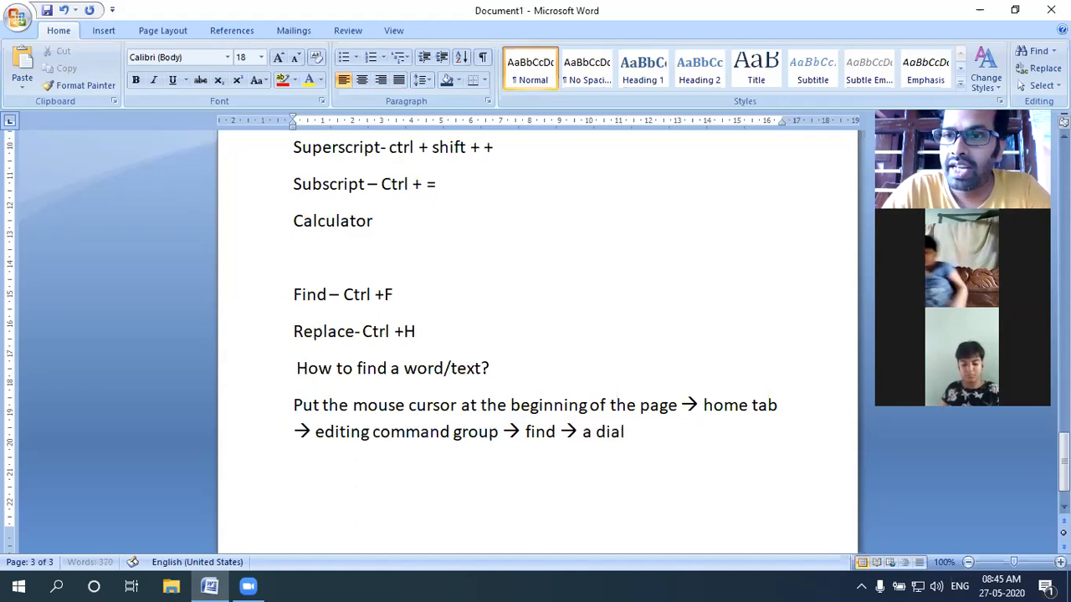
{"action": "type", "text": "og box appear on the"}
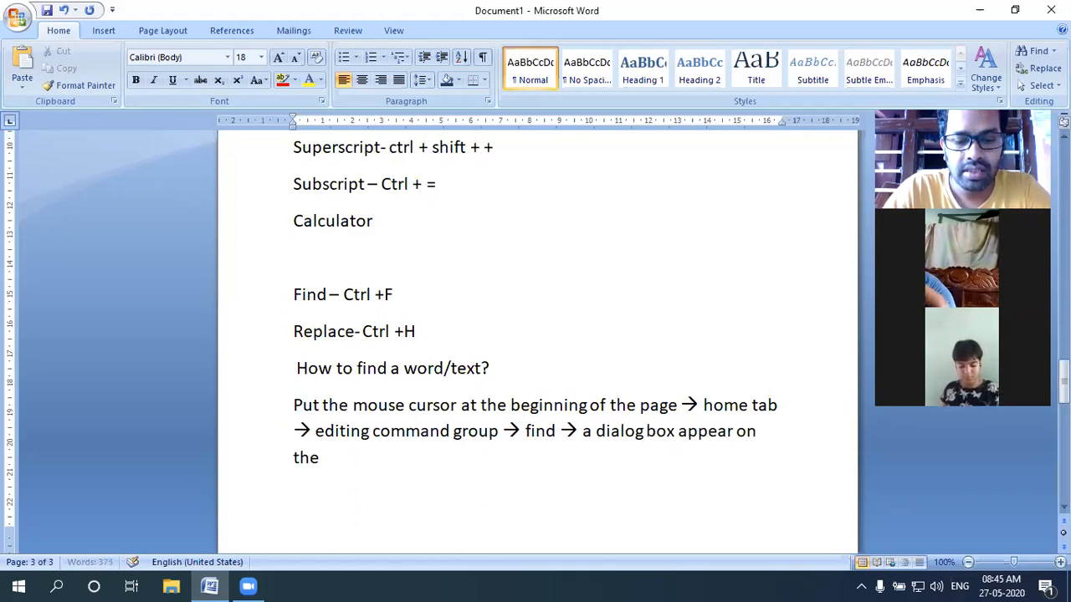
{"action": "type", "text": " scre"}
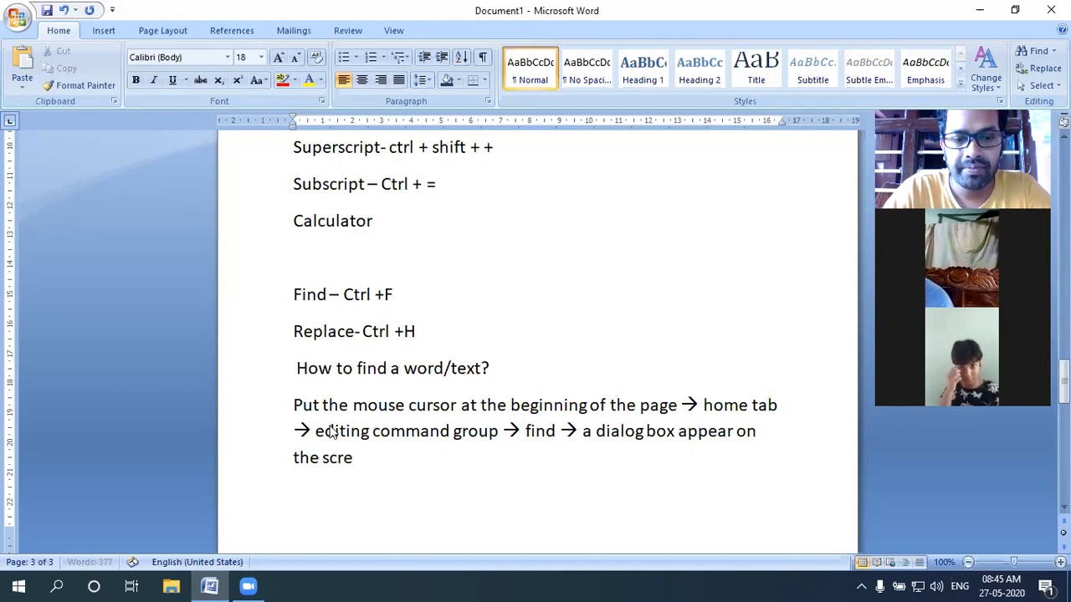
{"action": "type", "text": "en -> n"}
- Continue the steps for finding a word with "now you have to type the text you want to search →"
{"action": "type", "text": "ow you ha"}
{"action": "type", "text": "ve to"}
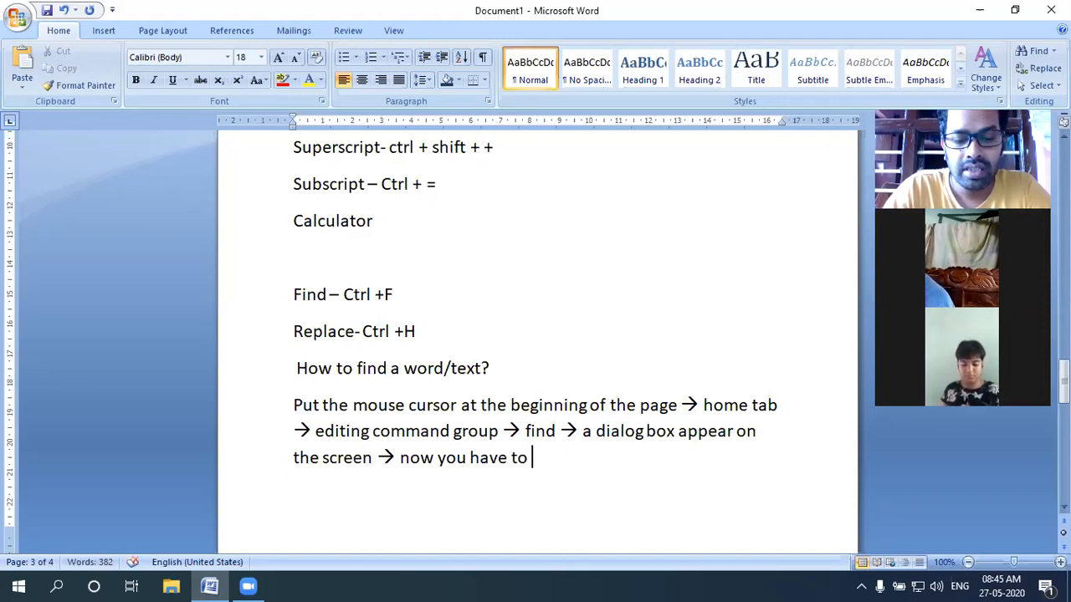
{"action": "type", "text": "type the te"}
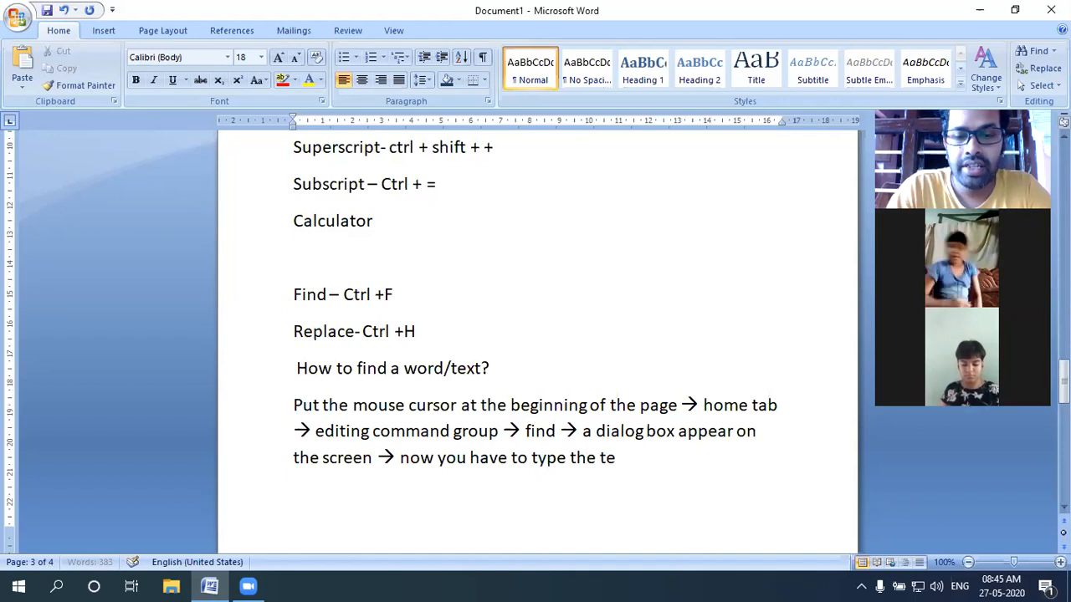
{"action": "type", "text": "xt w"}
{"action": "key", "text": "BackSpace"}
{"action": "type", "text": "you "}
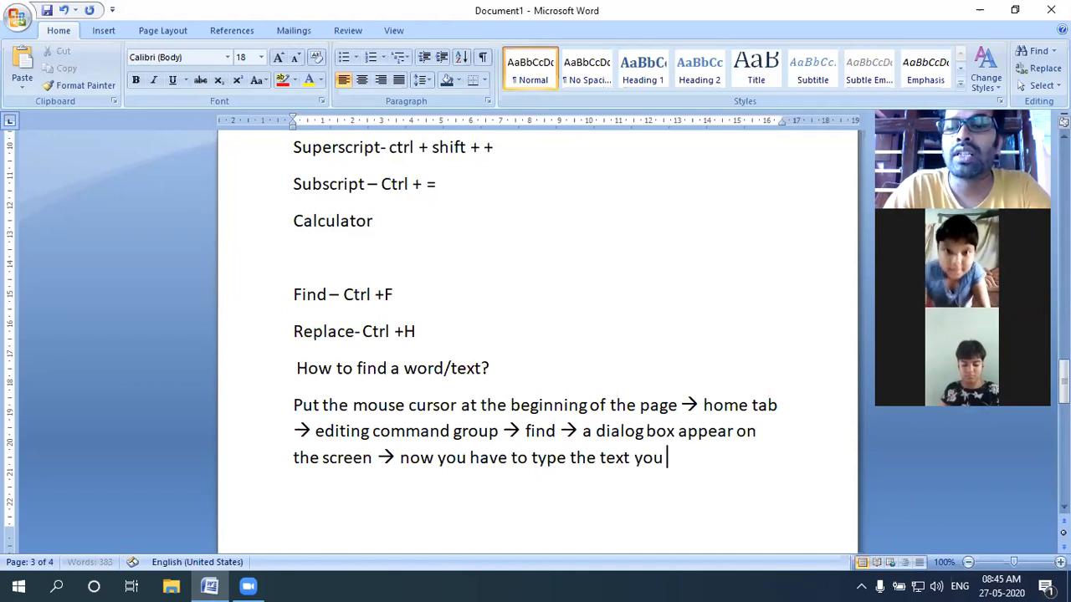
{"action": "type", "text": "want to seat"}
{"action": "key", "text": "BackSpace"}
{"action": "type", "text": "rch"}
{"action": "key", "text": "Return"}
{"action": "type", "text": "-"}
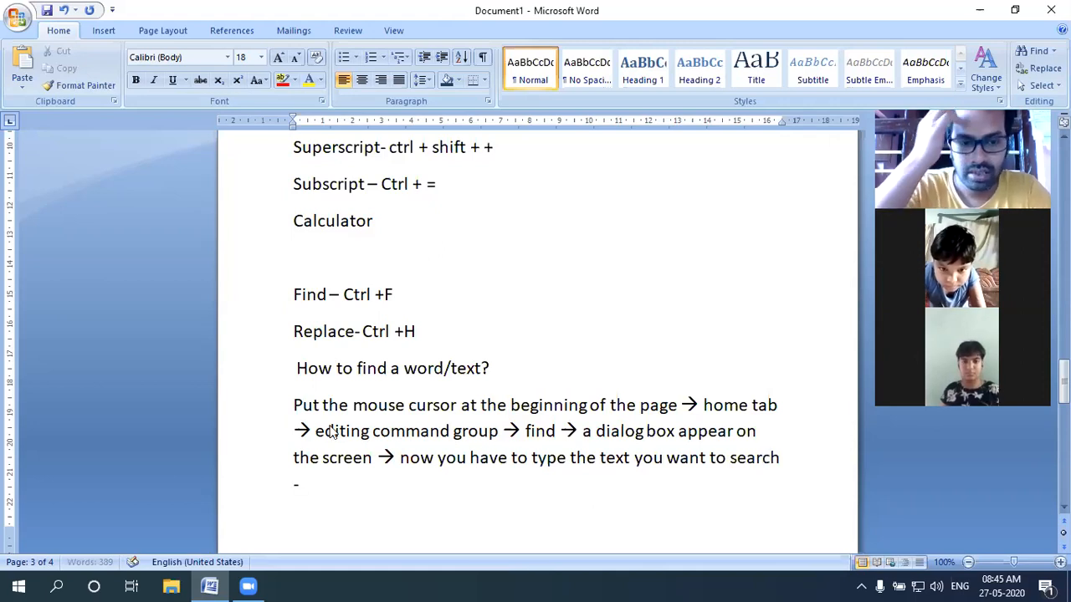
{"action": "type", "text": "->"}
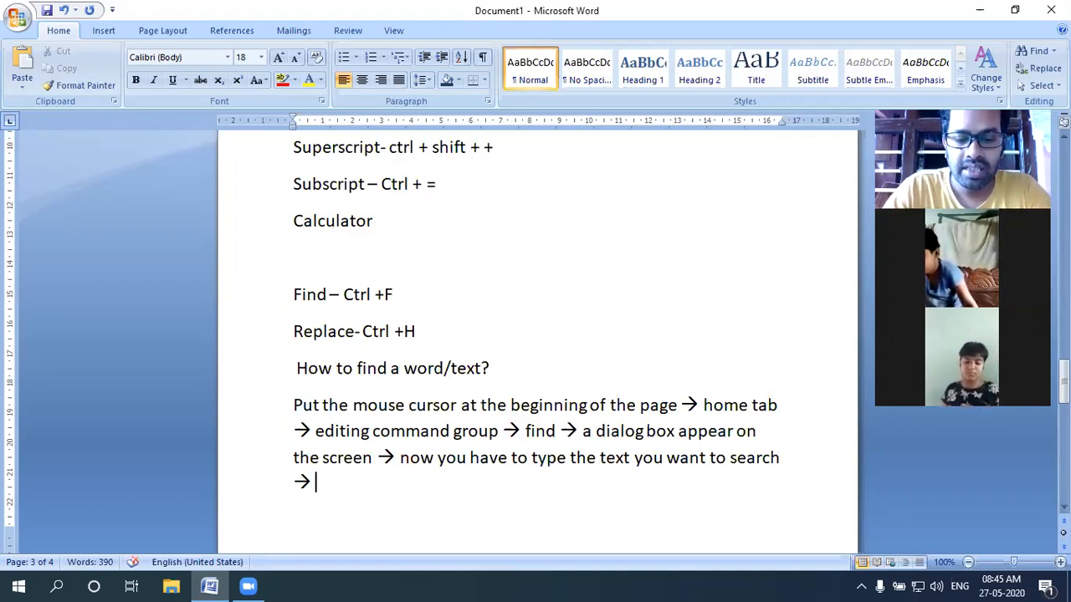
- Add "click on find next button to find the text" to the steps for finding a word
{"action": "type", "text": "click on "}
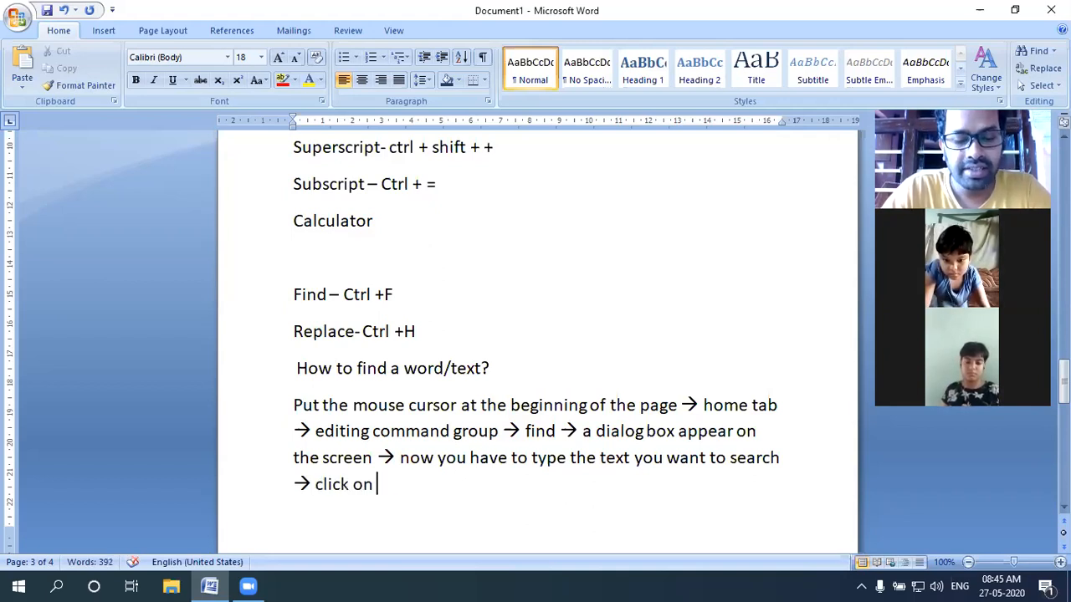
{"action": "type", "text": "find"}
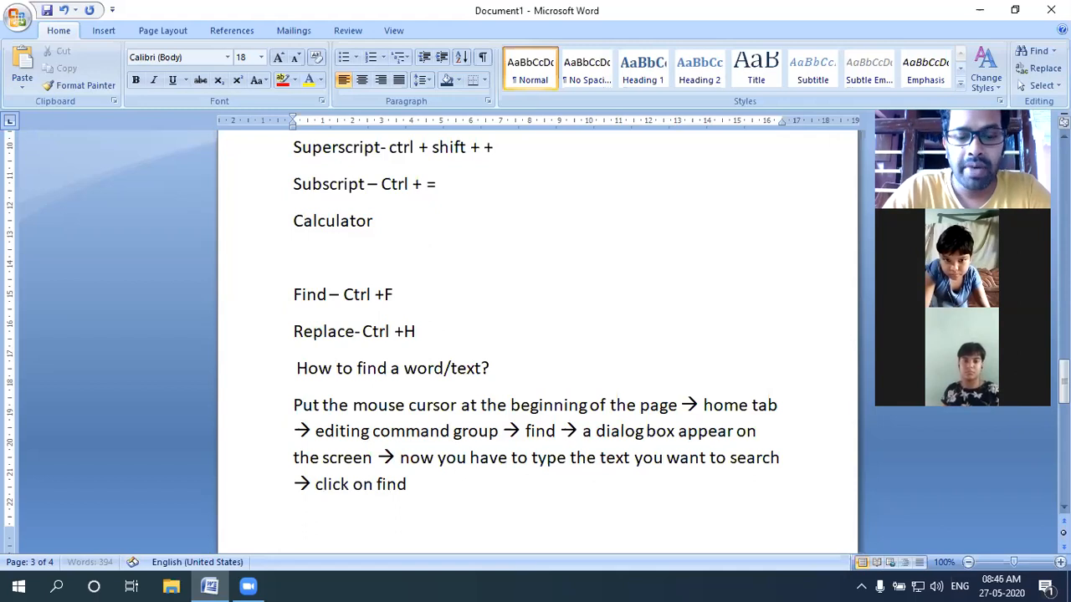
{"action": "type", "text": " next bi"}
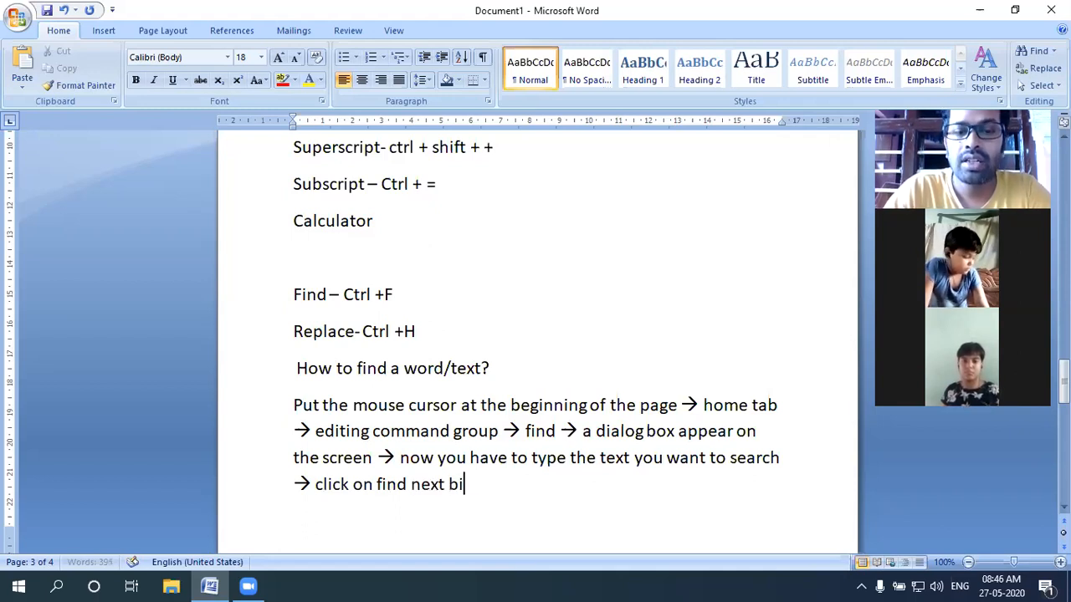
{"action": "key", "text": "BackSpace"}
{"action": "type", "text": "utton to di"}
{"action": "key", "text": "BackSpace"}
{"action": "key", "text": "BackSpace"}
{"action": "type", "text": "fin"}
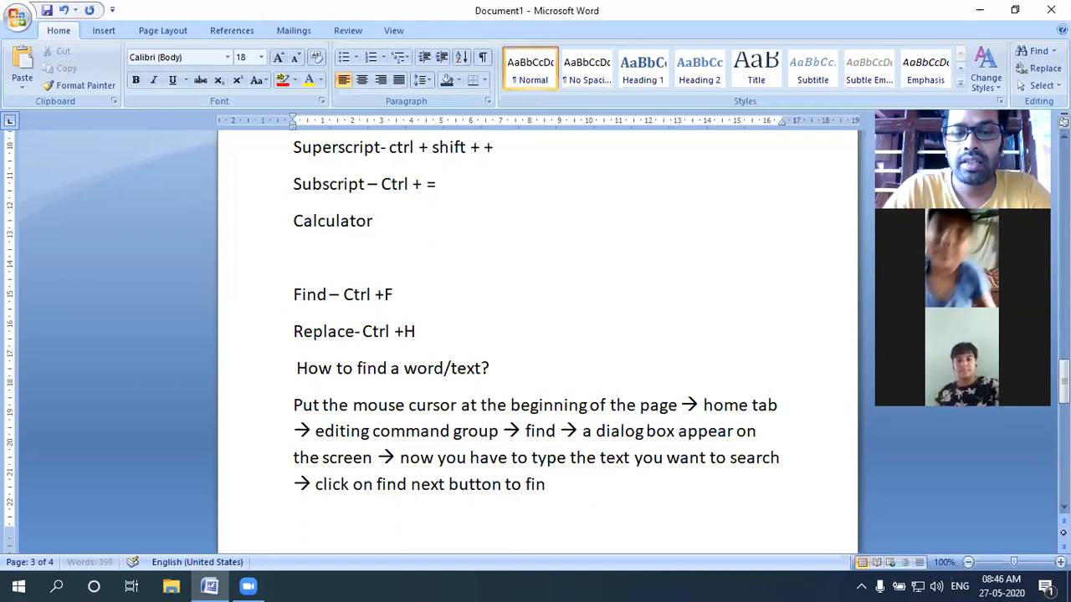
{"action": "type", "text": "d the t"}
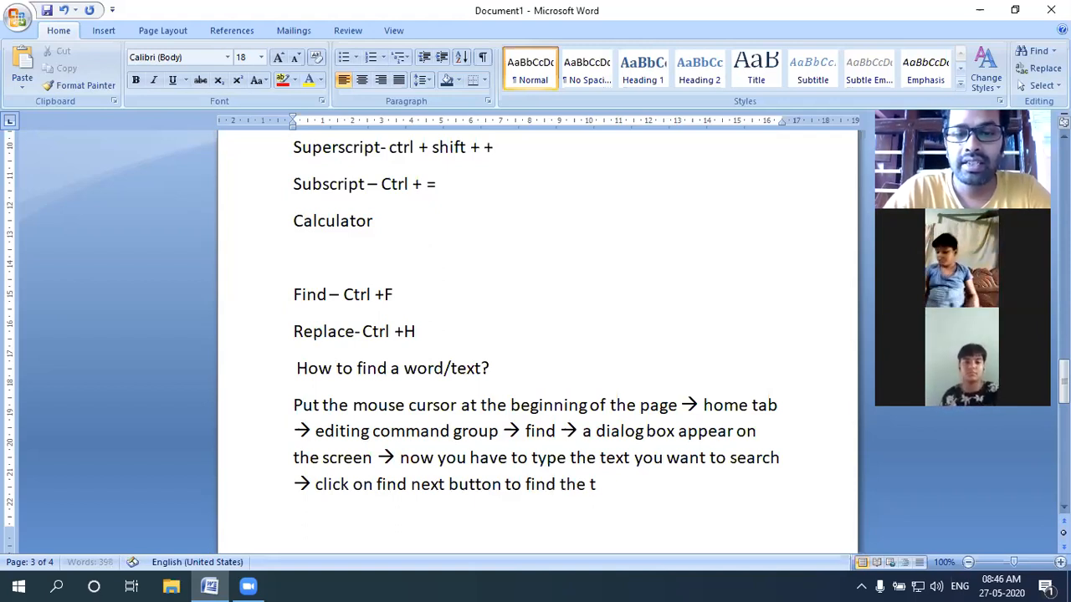
{"action": "type", "text": "extg"}
{"action": "key", "text": "BackSpace"}
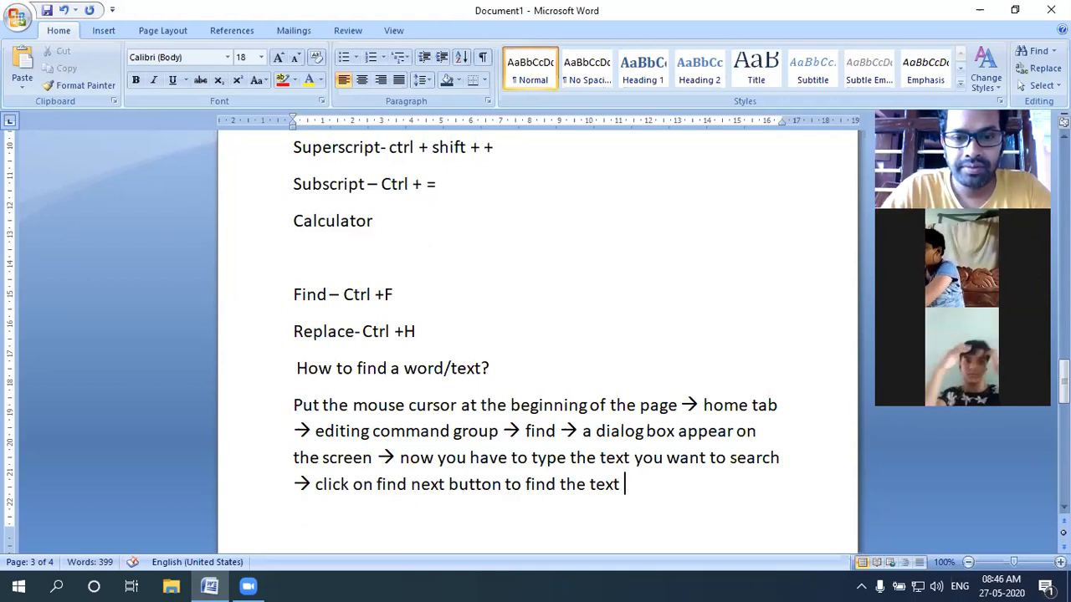
- Finish the steps for finding a word with "from the document."
{"action": "type", "text": "f"}
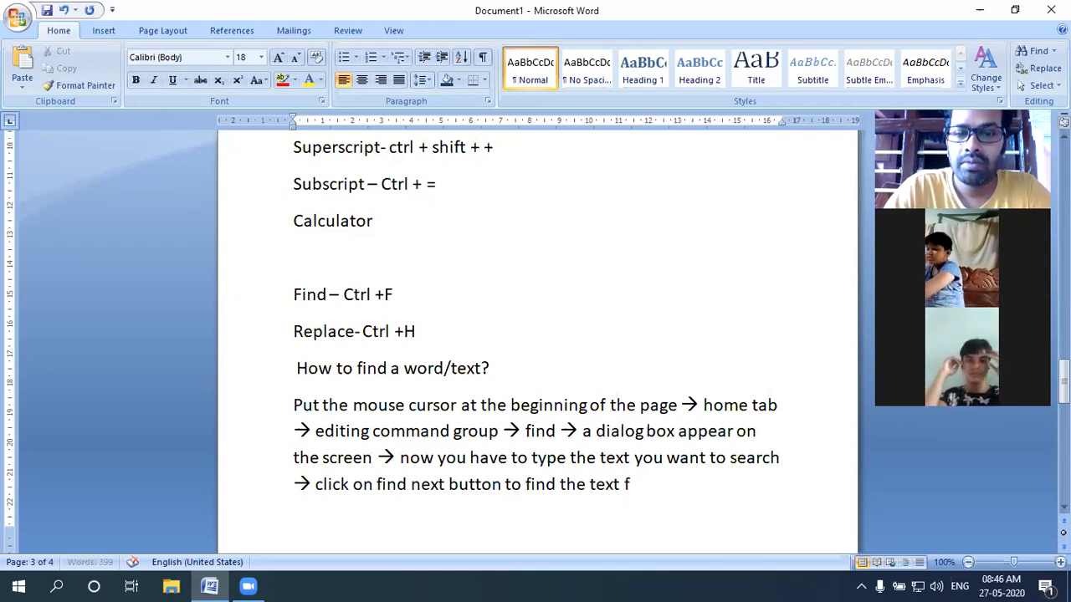
{"action": "type", "text": "rom the"}
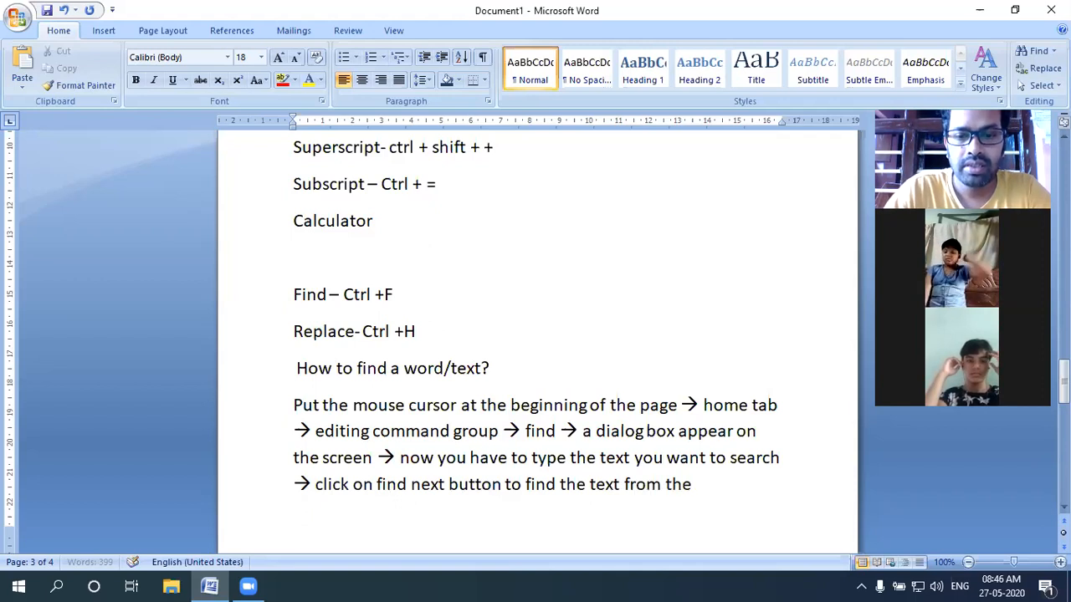
{"action": "type", "text": " docuemn"}
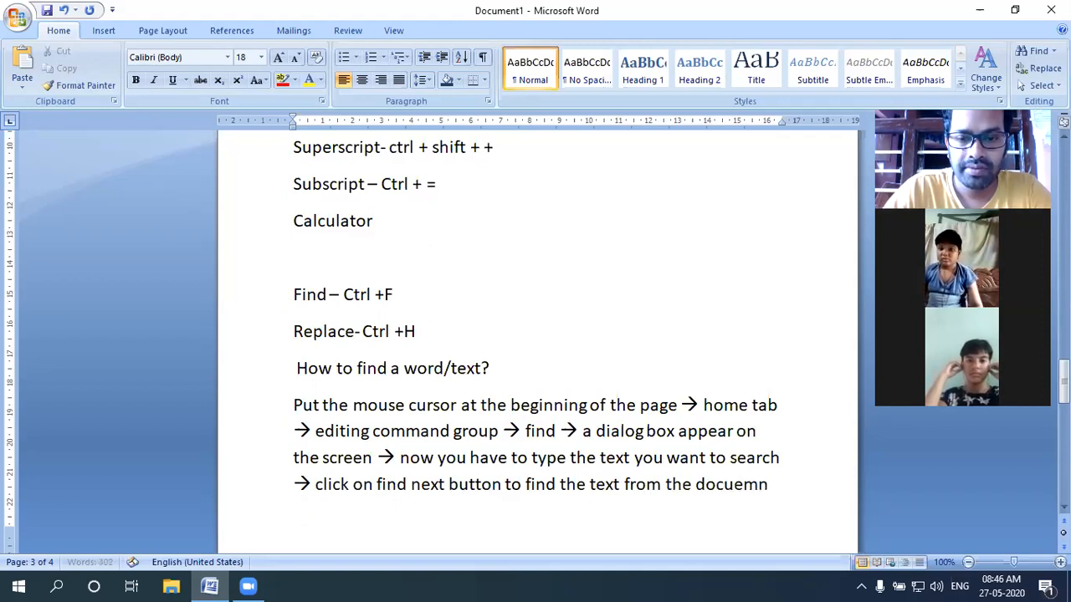
{"action": "key", "text": "BackSpace"}
{"action": "key", "text": "BackSpace"}
{"action": "key", "text": "BackSpace"}
{"action": "type", "text": "ment."}
- Insert a page break and write the heading "How to replace a text with old text?" on the new page
{"action": "key", "text": "ctrl+Return"}
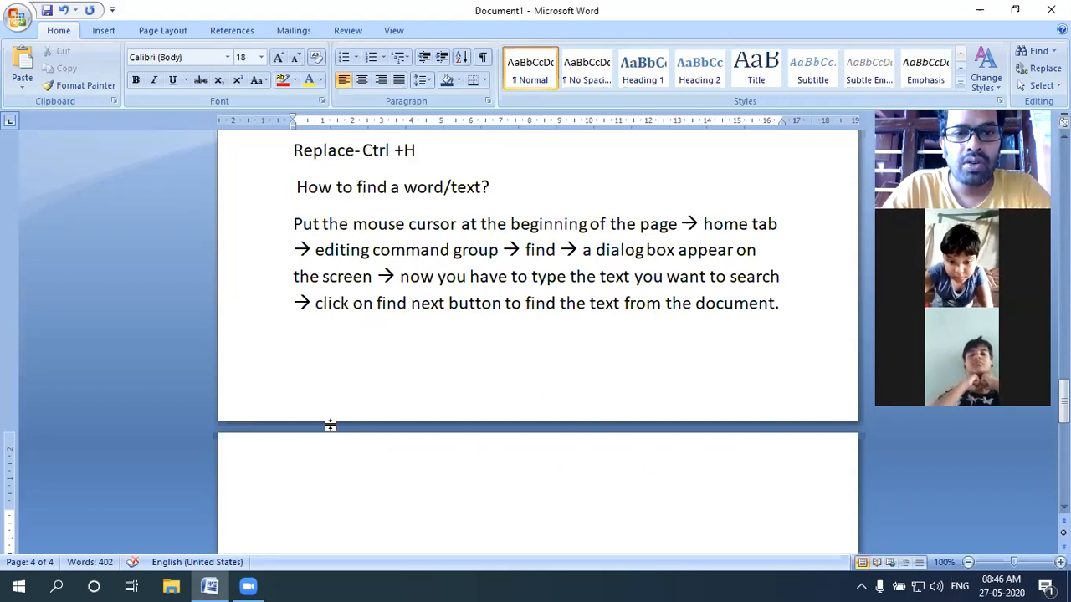
{"action": "type", "text": "Ho"}
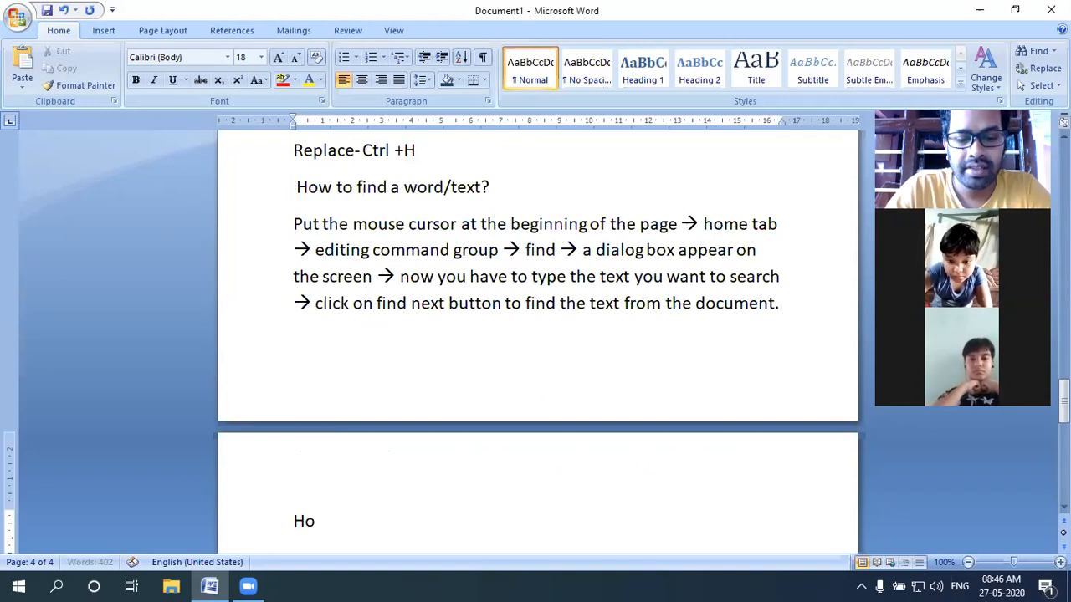
{"action": "type", "text": "w to "}
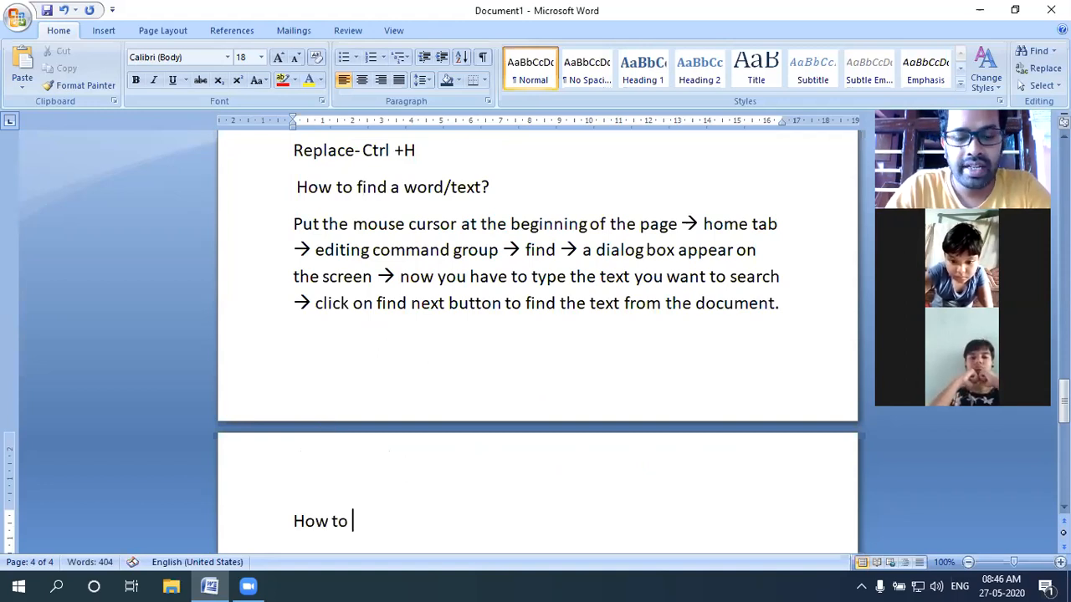
{"action": "type", "text": "replace a te"}
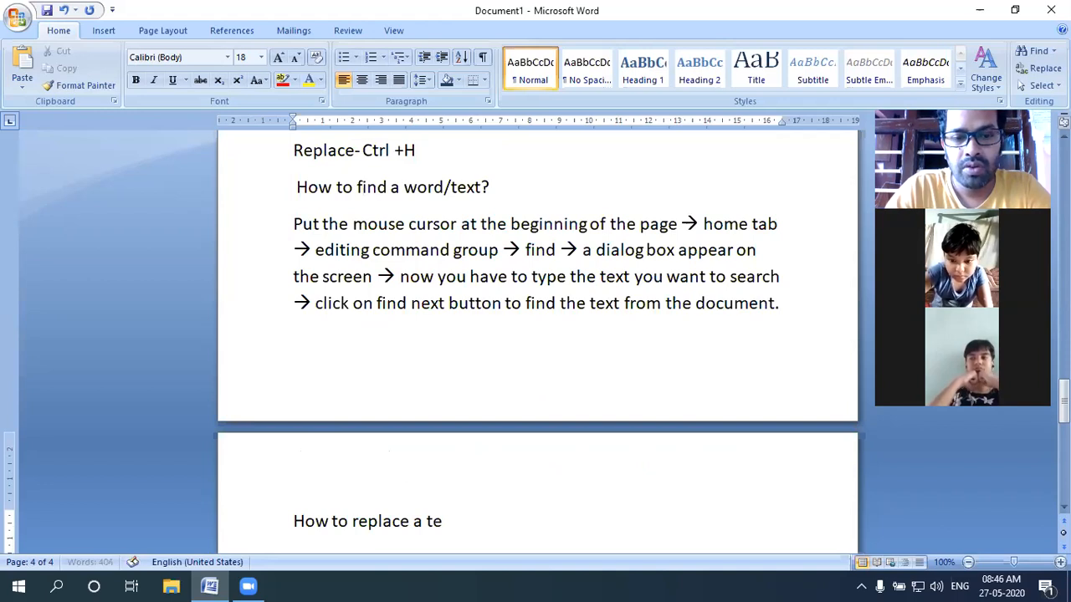
{"action": "type", "text": "xt with old text"}
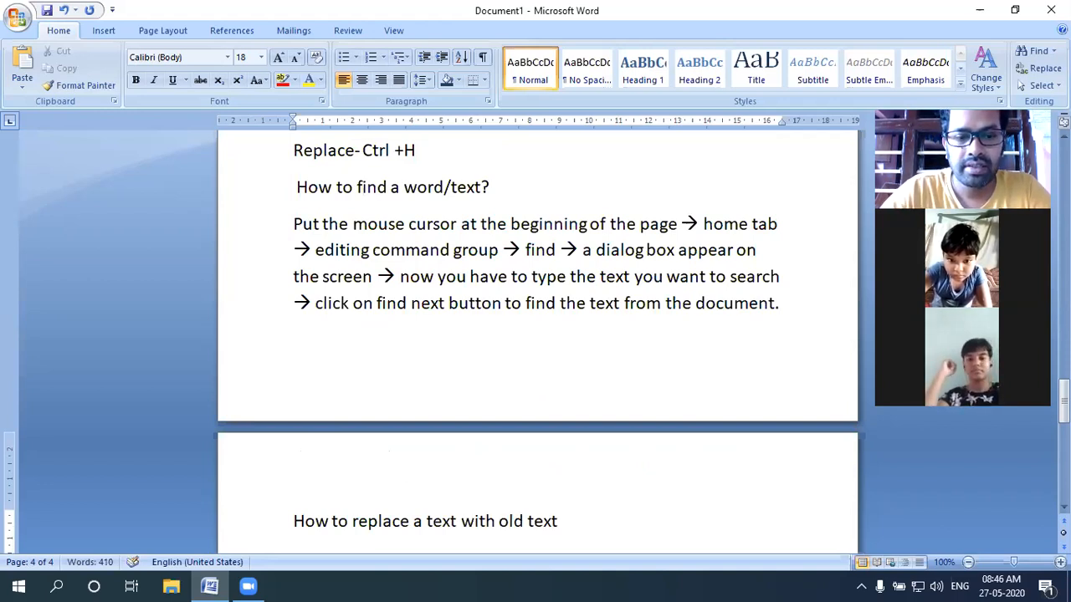
{"action": "type", "text": "?"}
{"action": "key", "text": "Return"}
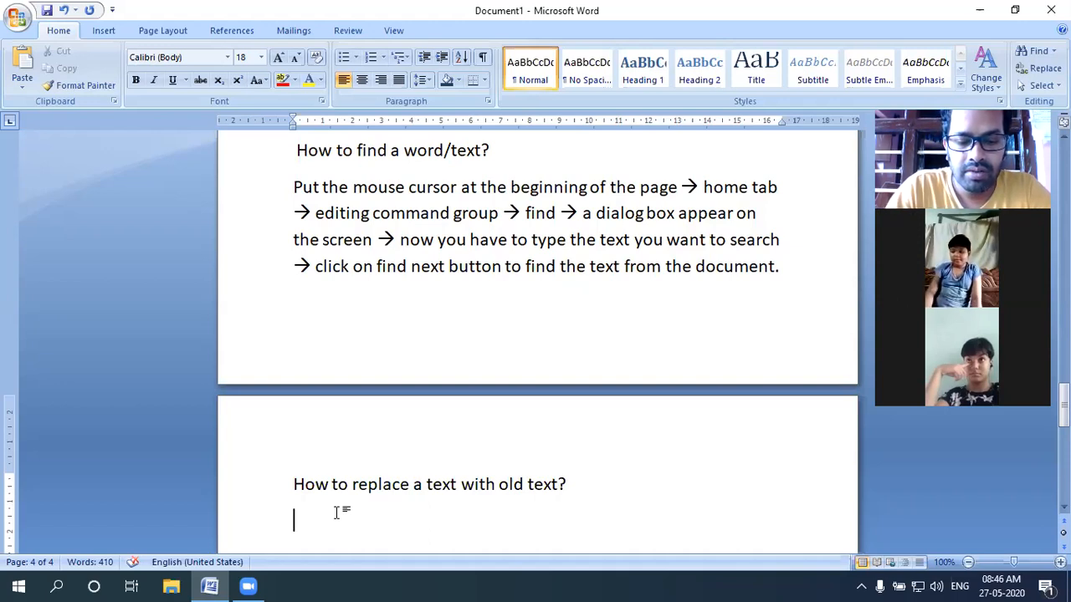
- Begin the replace steps below the heading with "Put the cursor at the beginning of the documents→"
{"action": "type", "text": "Put"}
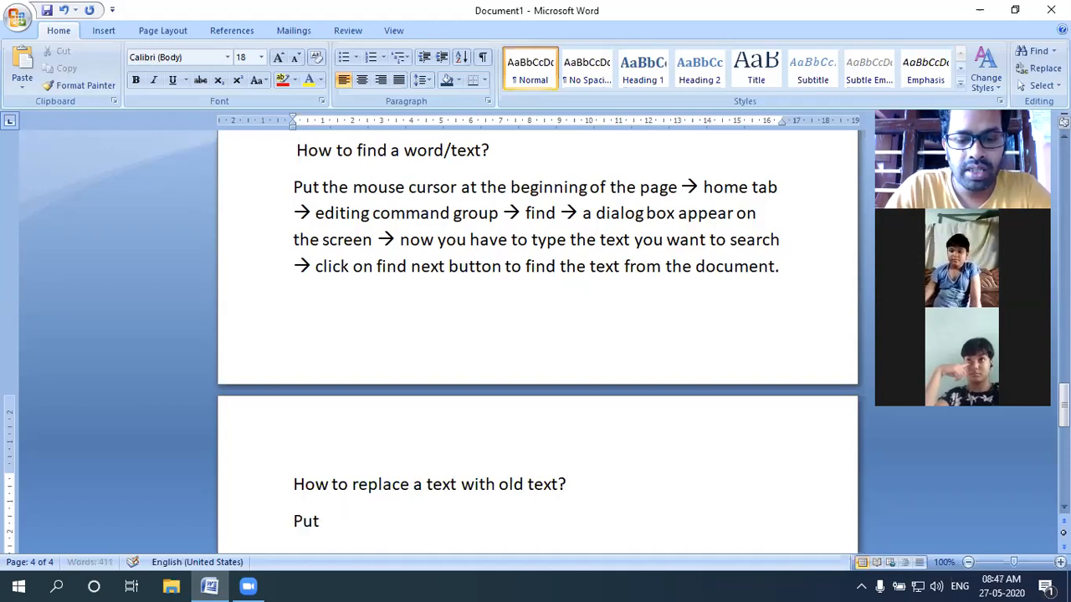
{"action": "type", "text": " the cursor a"}
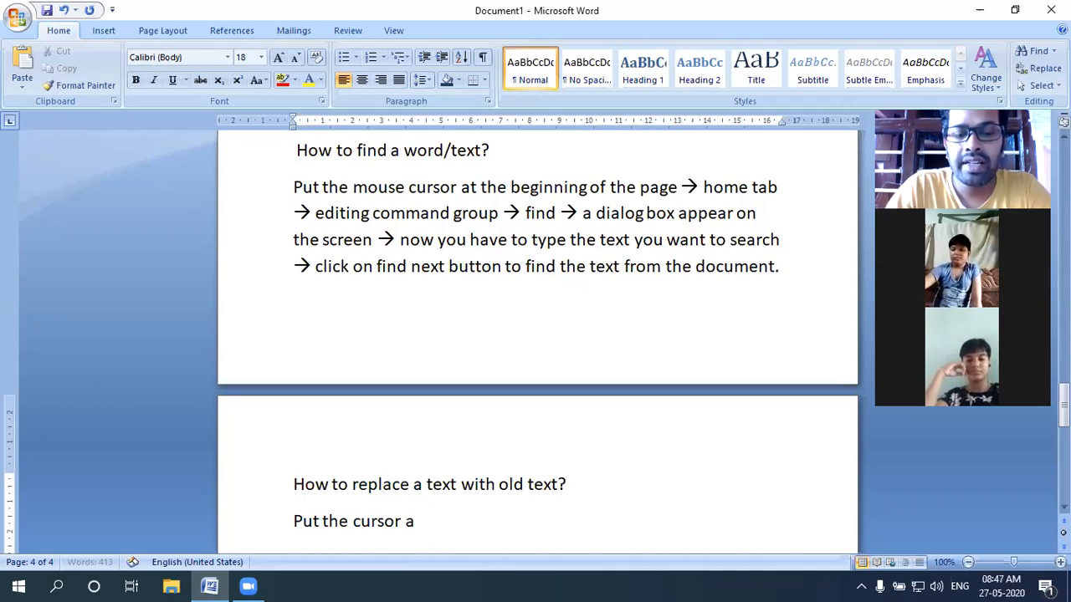
{"action": "type", "text": "t the"}
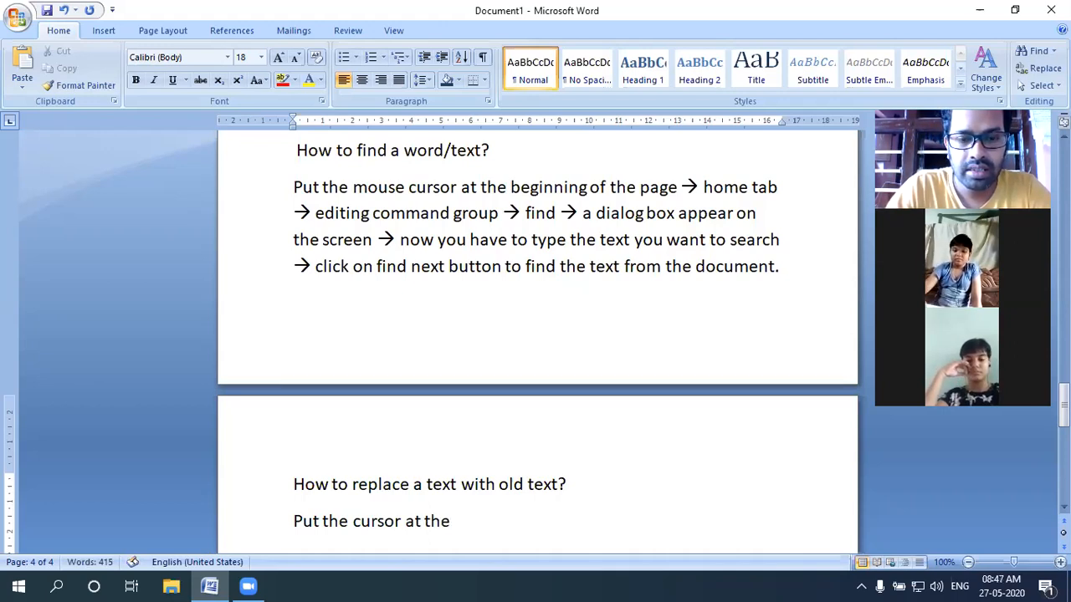
{"action": "type", "text": " beginning"}
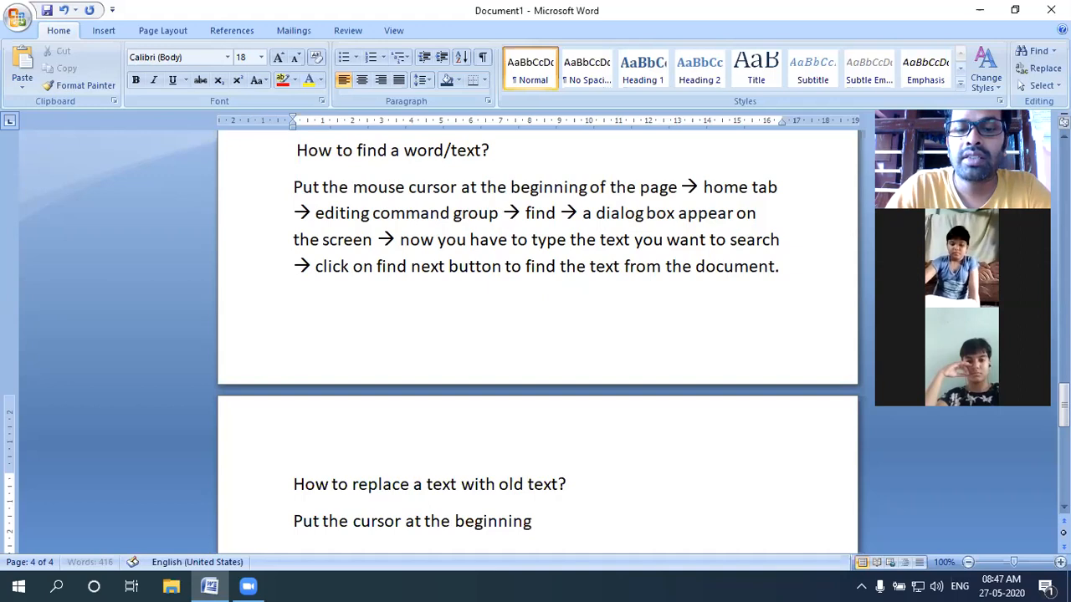
{"action": "type", "text": " of the"}
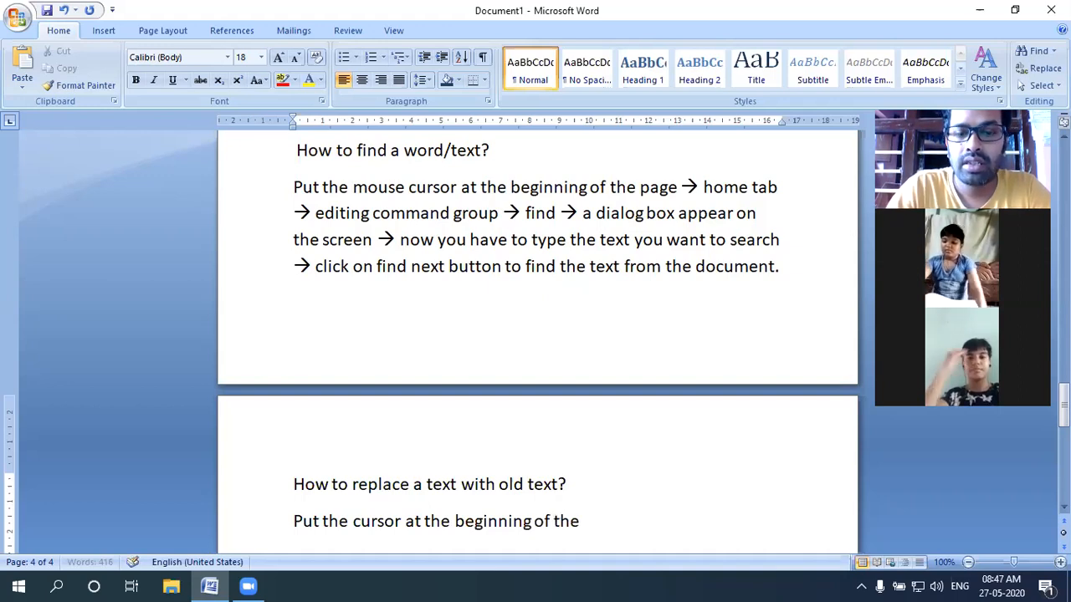
{"action": "type", "text": " docueme"}
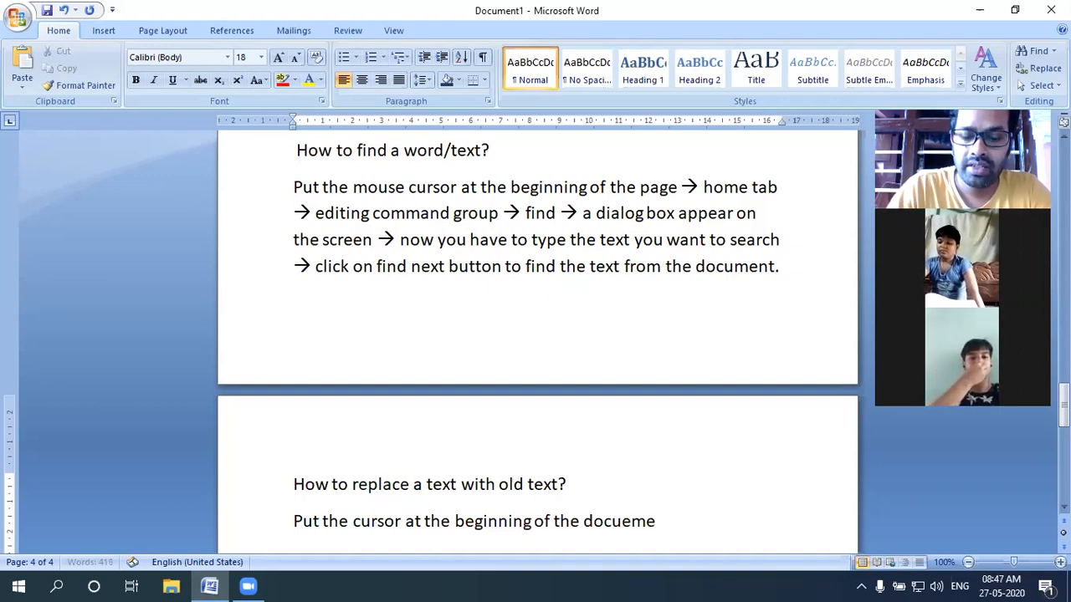
{"action": "type", "text": "nts--> "}
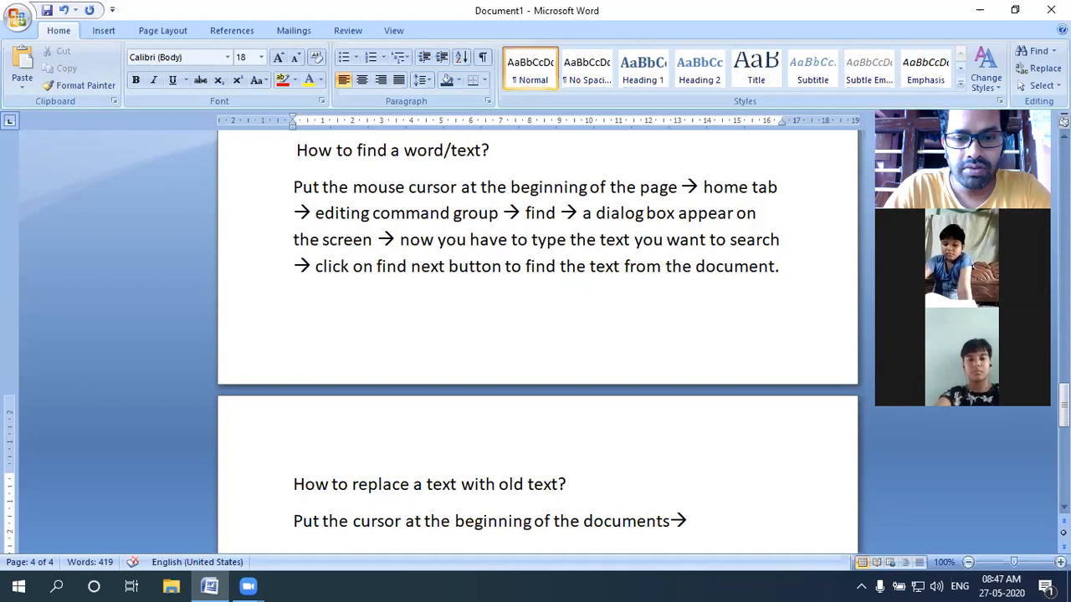
- Continue the replace steps with "go to home tab →"
{"action": "type", "text": " go"}
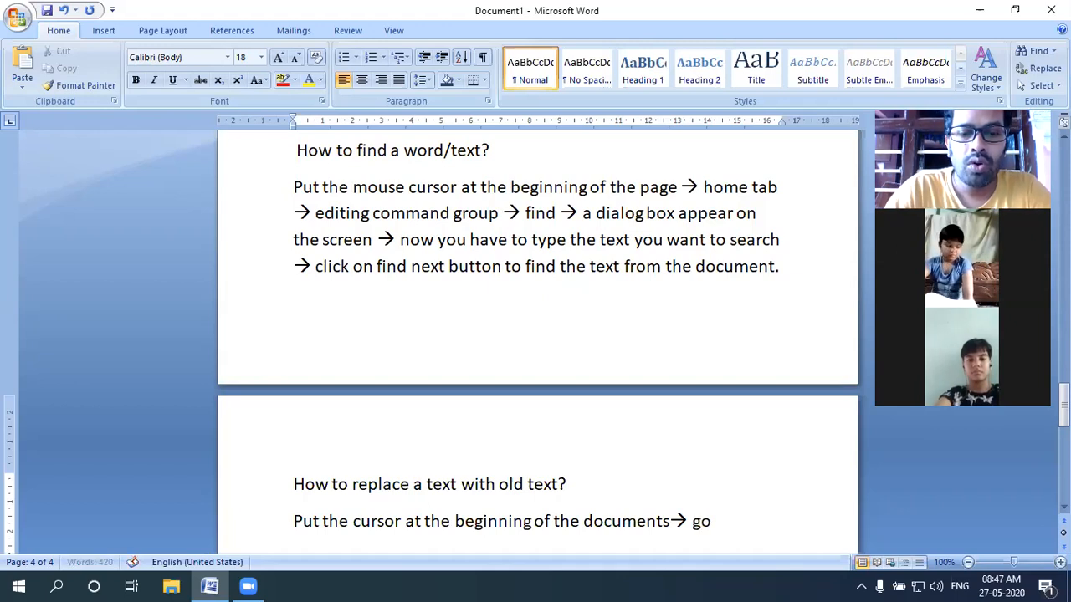
{"action": "type", "text": " to home tan"}
{"action": "key", "text": "BackSpace"}
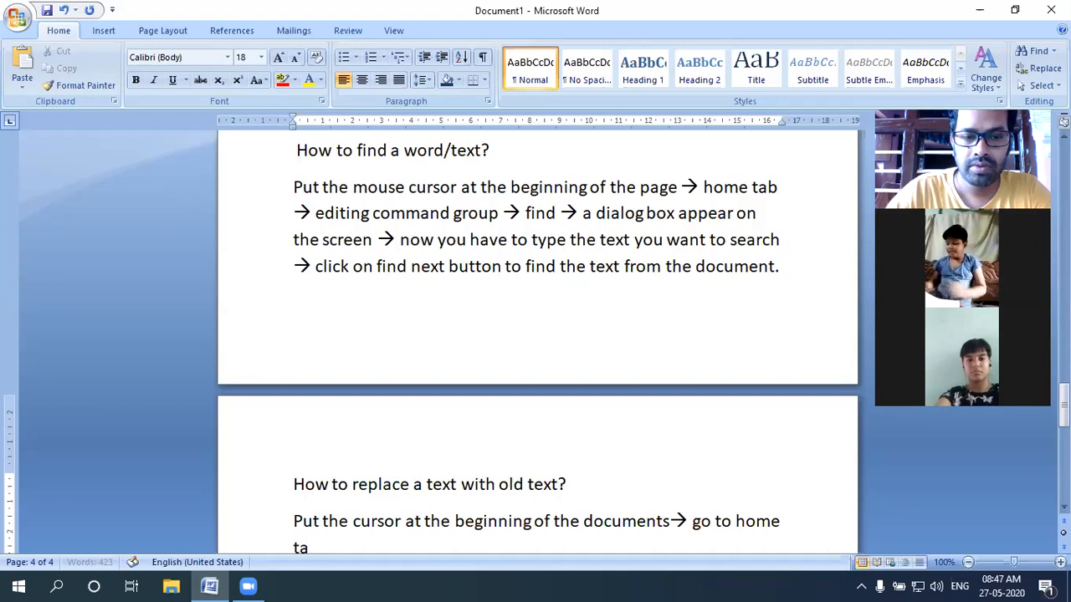
{"action": "type", "text": "b"}
{"action": "left_click", "coordinate": [293, 447]}
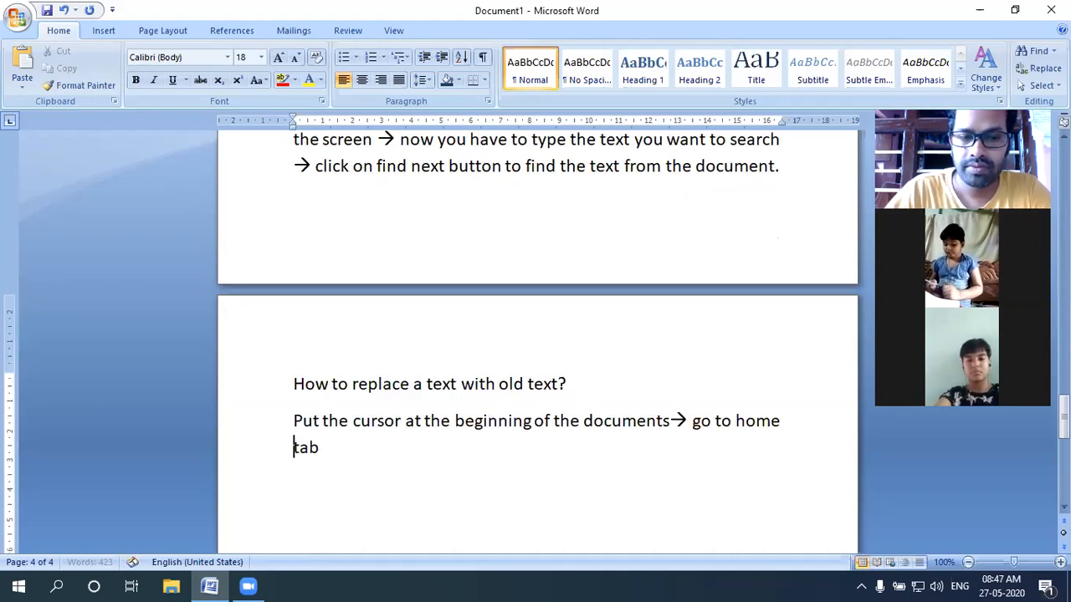
{"action": "left_click", "coordinate": [320, 448]}
{"action": "type", "text": "-->"}
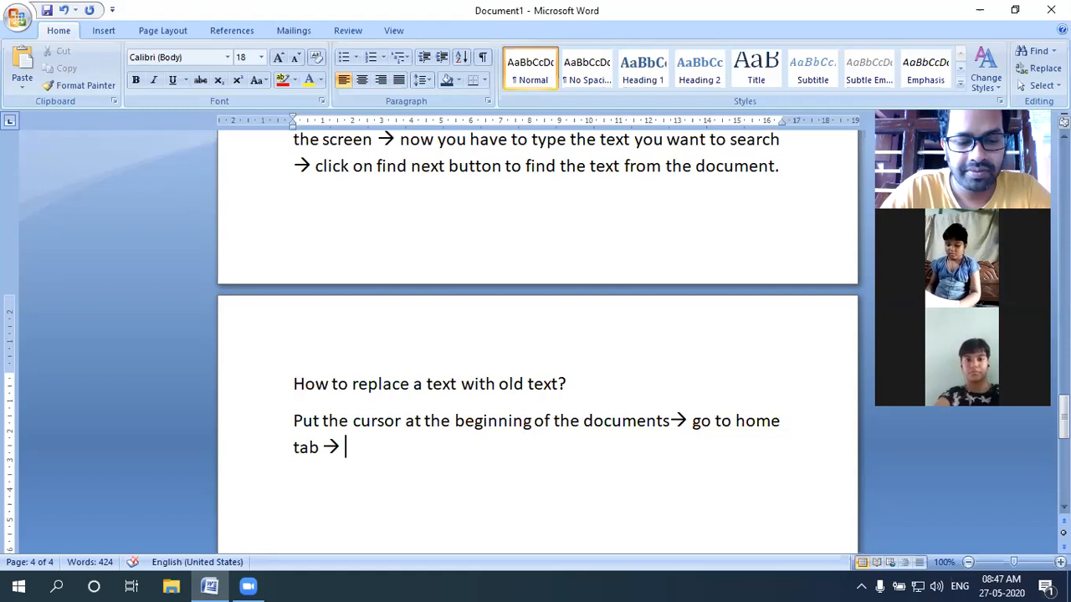
{"action": "type", "text": "sele"}
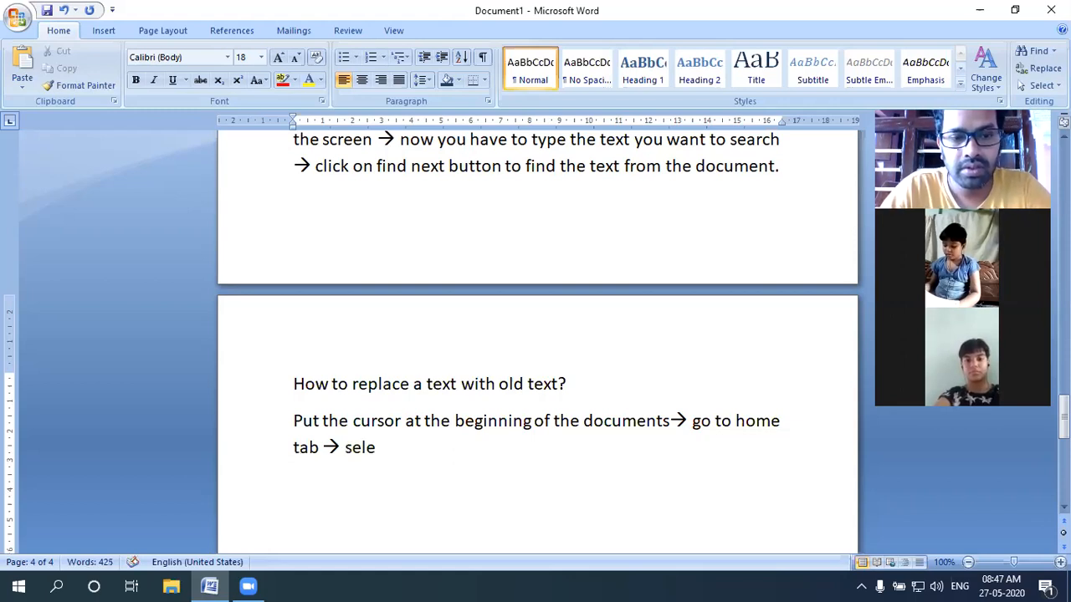
{"action": "type", "text": "c"}
{"action": "key", "text": "BackSpace"}
{"action": "key", "text": "BackSpace"}
{"action": "key", "text": "BackSpace"}
{"action": "key", "text": "BackSpace"}
{"action": "key", "text": "BackSpace"}
- Add "editing command group →" to the replace steps after "home tab →"
{"action": "type", "text": "editi"}
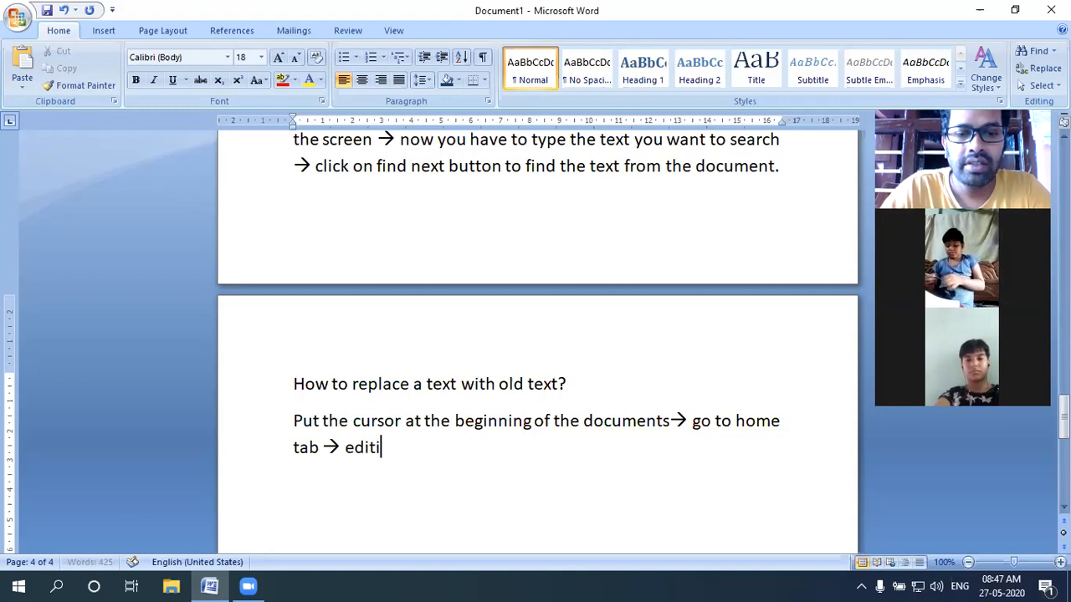
{"action": "type", "text": "ng command g"}
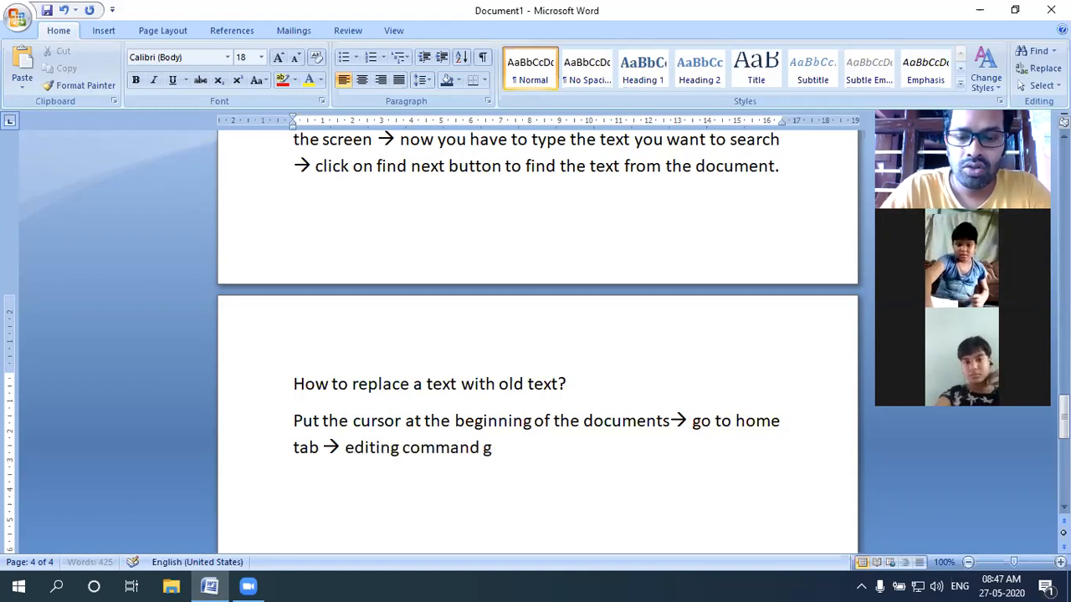
{"action": "type", "text": "roup "}
{"action": "type", "text": "-->"}
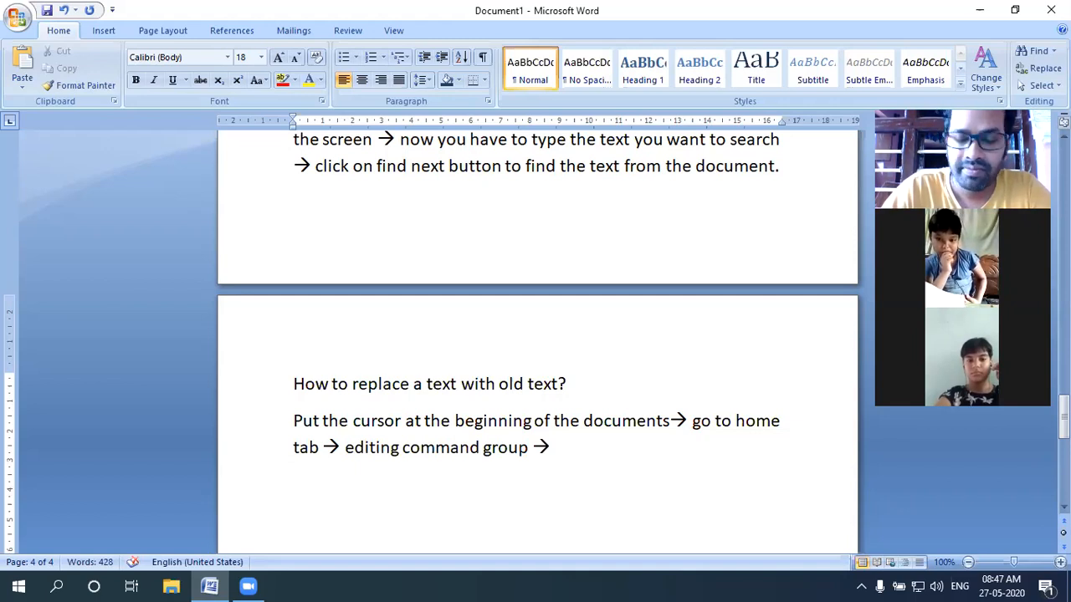
- Continue the replace steps after "editing command group →" with "click on replace button →"
{"action": "type", "text": "clc"}
{"action": "type", "text": "ik"}
{"action": "type", "text": " on"}
{"action": "type", "text": " repl"}
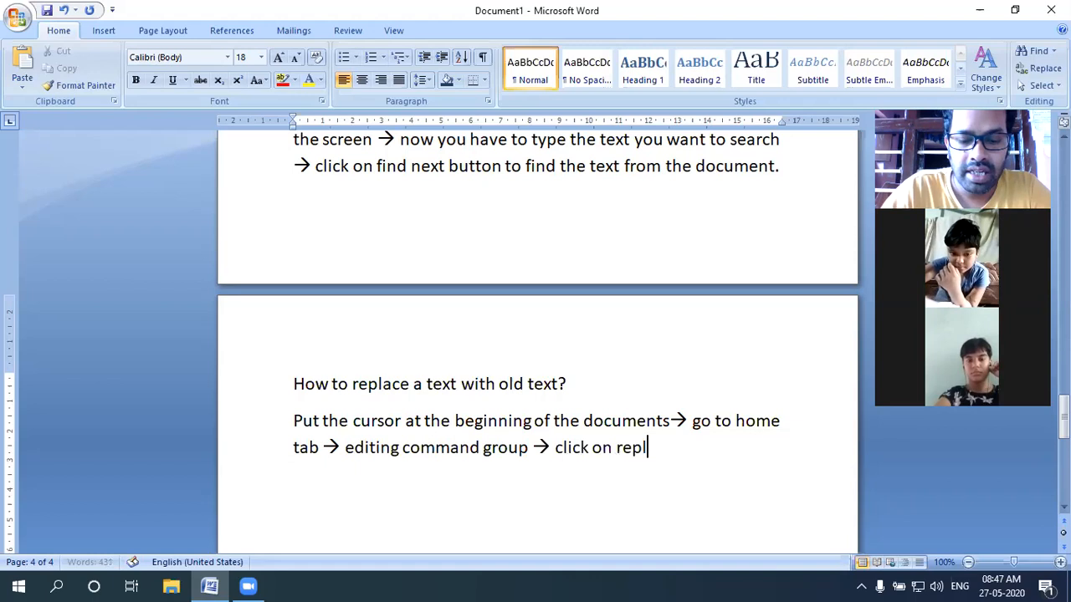
{"action": "type", "text": "ace b"}
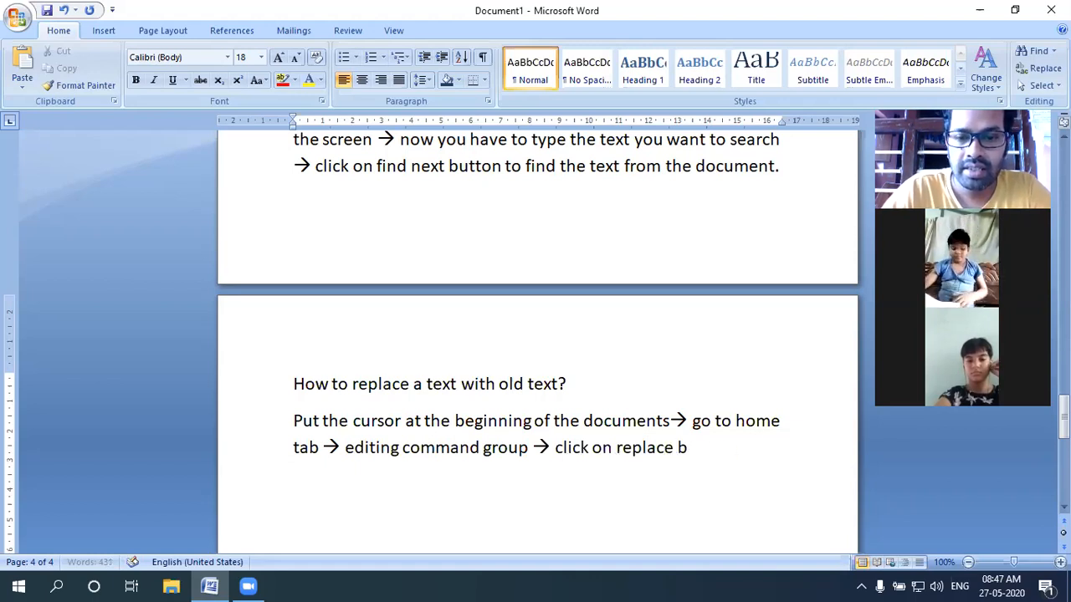
{"action": "type", "text": "uttom"}
{"action": "key", "text": "BackSpace"}
{"action": "type", "text": "n --> "}
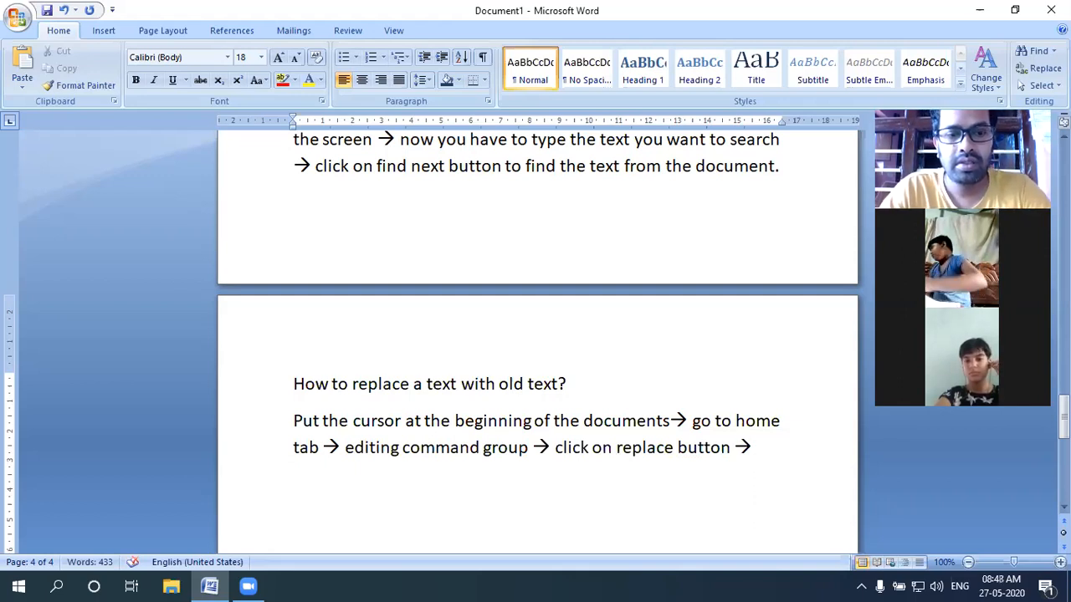
{"action": "type", "text": "select"}
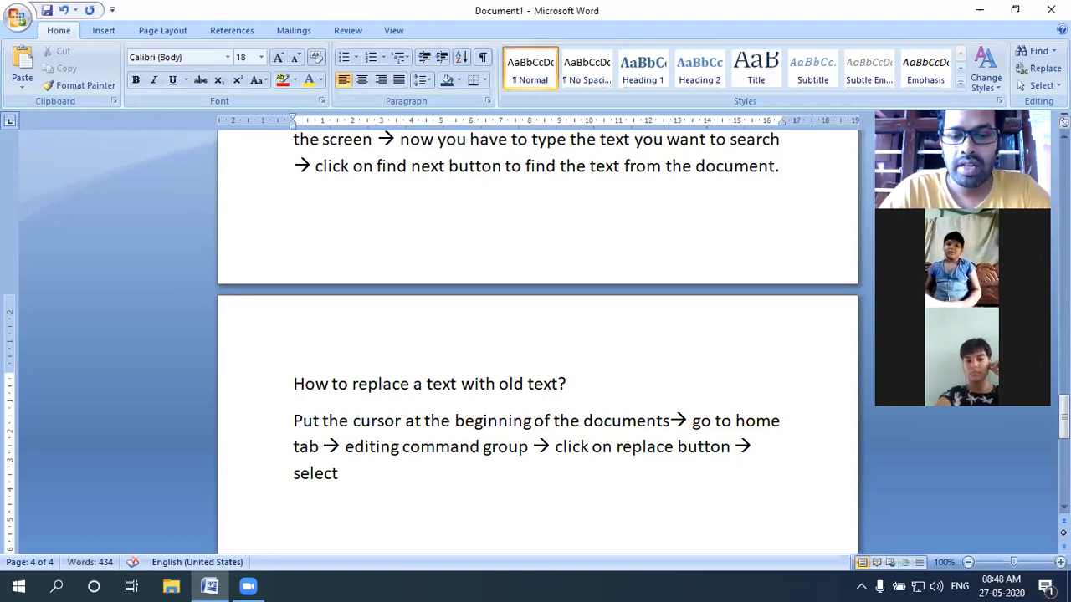
{"action": "key", "text": "BackSpace"}
{"action": "key", "text": "BackSpace"}
{"action": "key", "text": "BackSpace"}
{"action": "key", "text": "BackSpace"}
{"action": "key", "text": "BackSpace"}
{"action": "key", "text": "BackSpace"}
- Add "a dialog box appear on the screen →" to the replace steps after "replace button →"
{"action": "type", "text": "a d"}
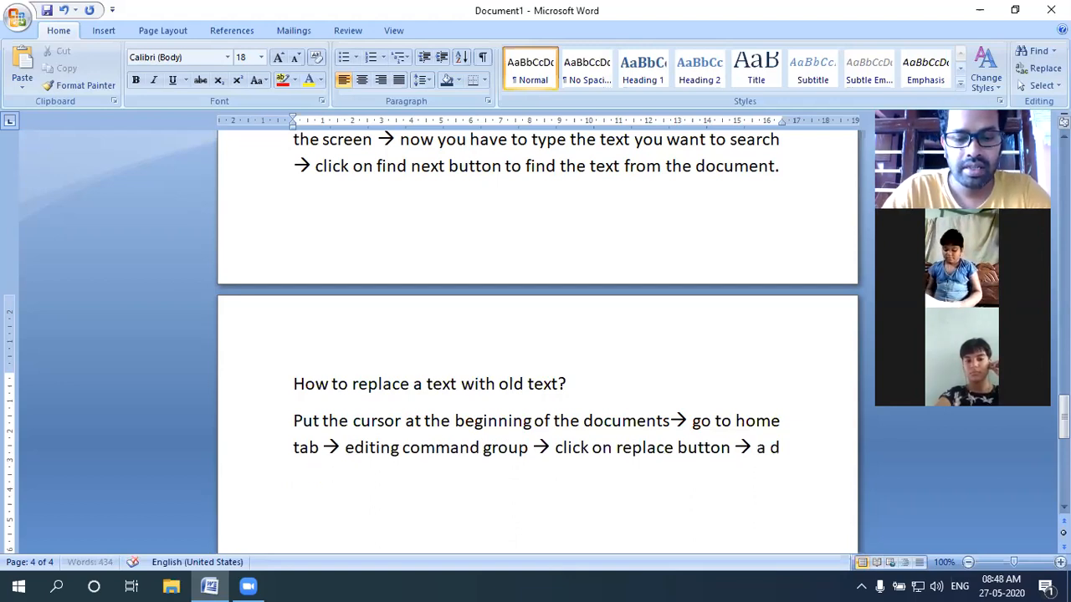
{"action": "type", "text": "ialog box"}
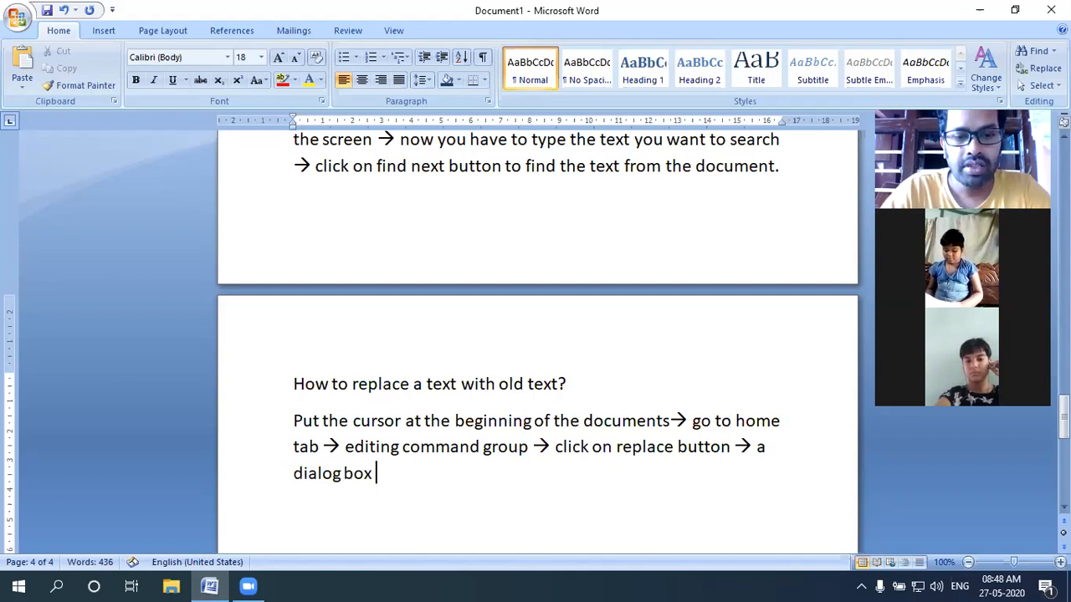
{"action": "type", "text": "appear on the s"}
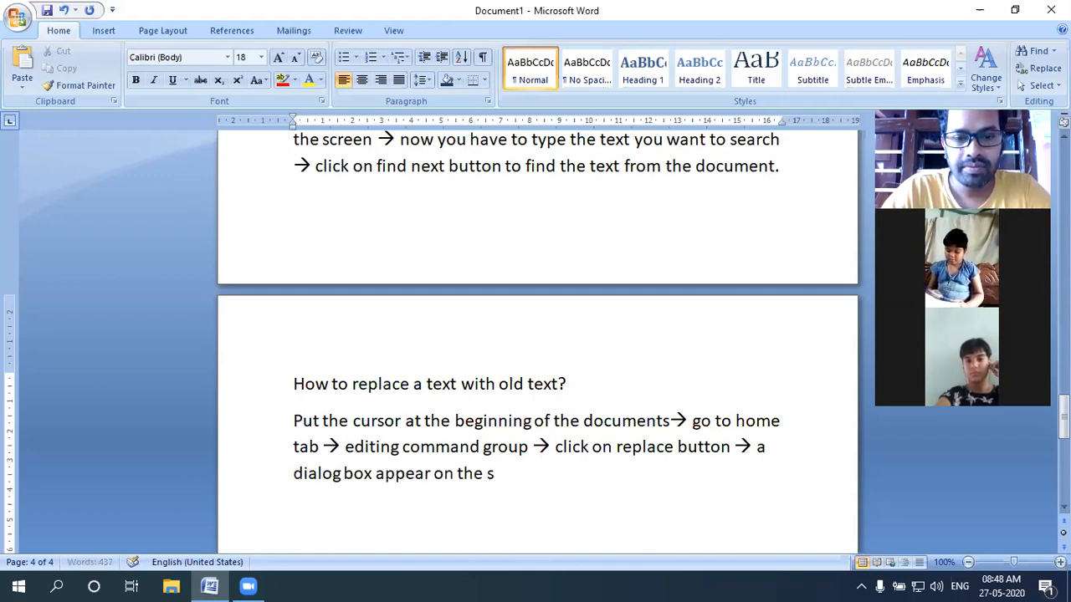
{"action": "type", "text": "creen -->"}
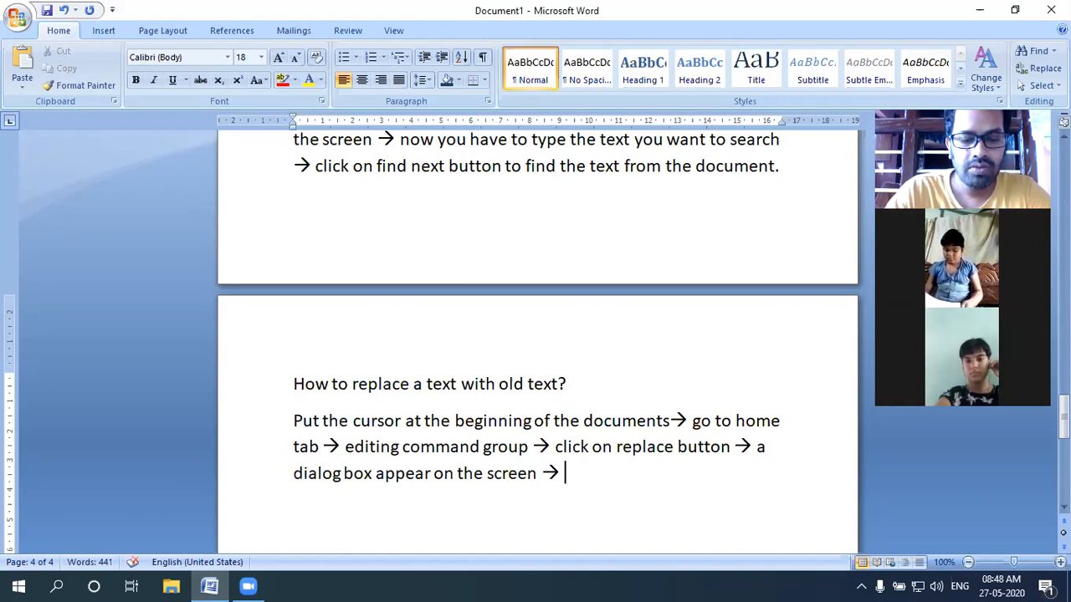
- Continue the replace steps with "now type the old word/text you want to replace"
{"action": "type", "text": "now type the o"}
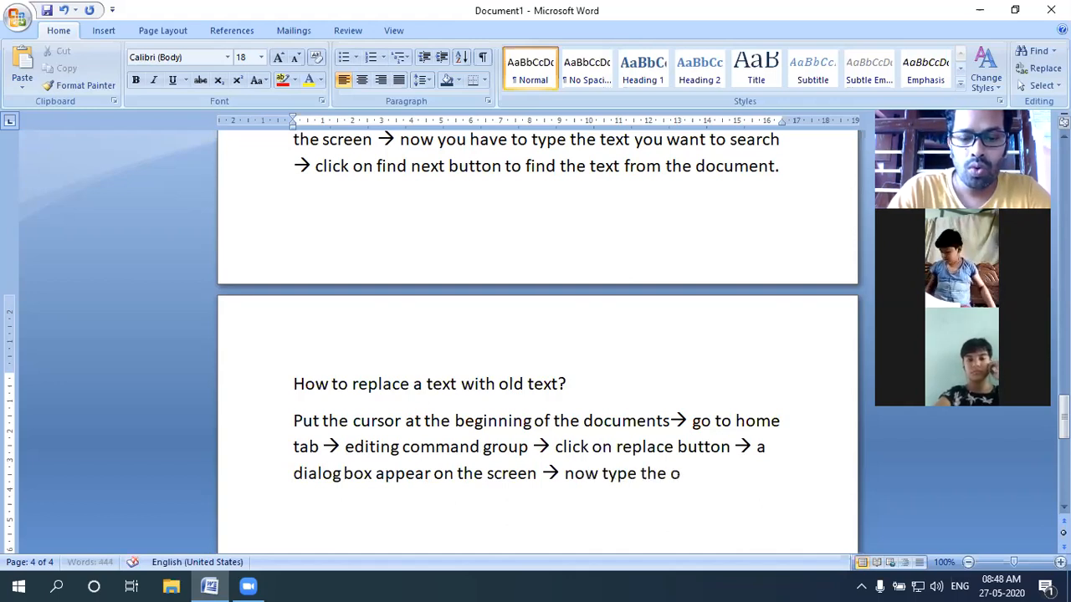
{"action": "type", "text": "ld "}
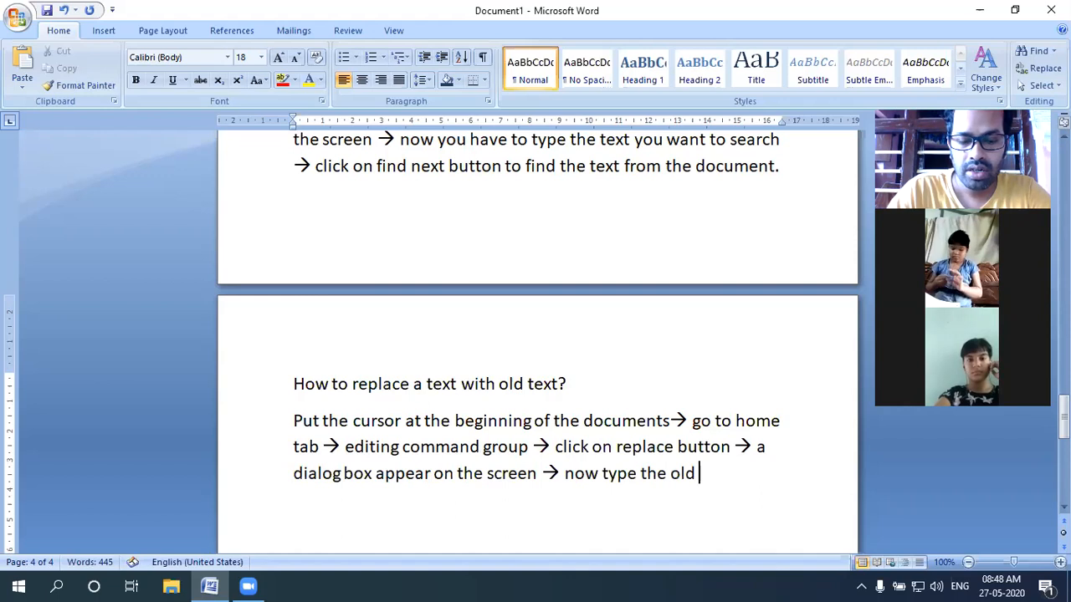
{"action": "type", "text": "word"}
{"action": "type", "text": "/te"}
{"action": "type", "text": "xt you want"}
{"action": "type", "text": " to rep"}
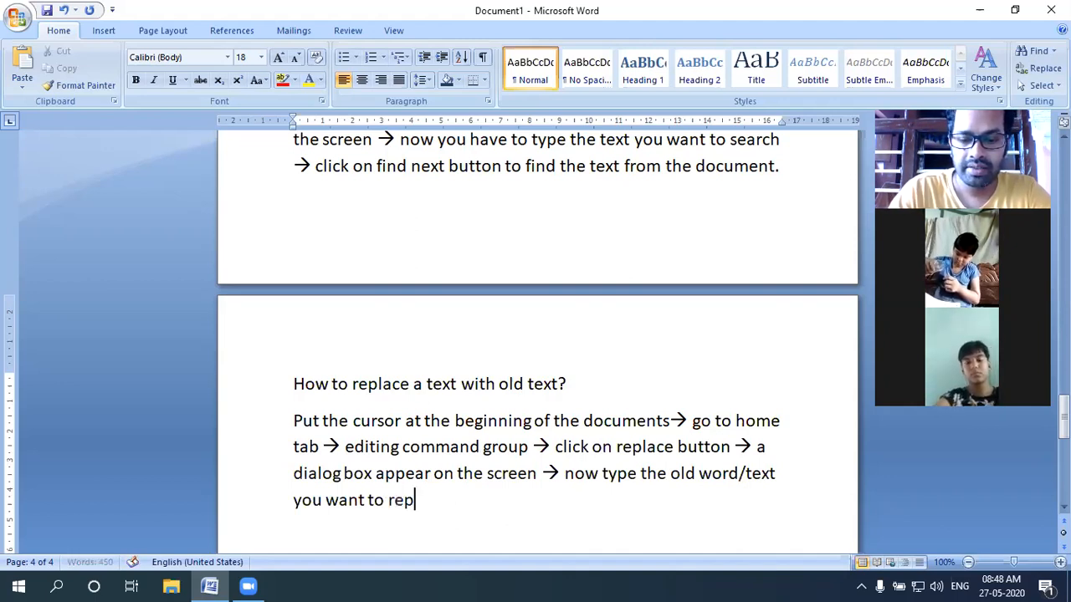
{"action": "type", "text": "lace "}
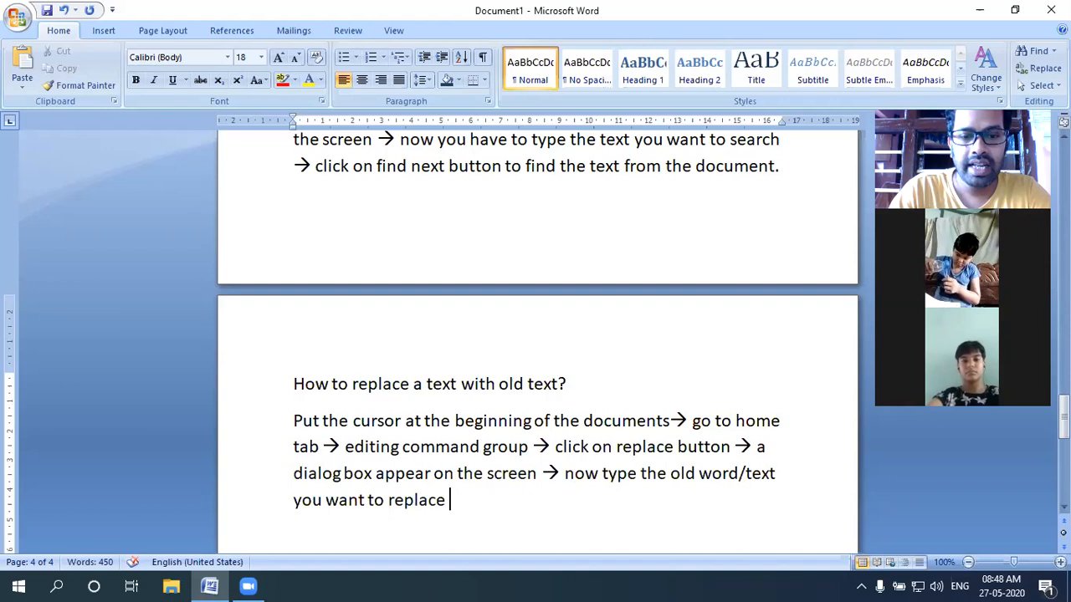
- Extend the replace steps with "and then type the new word"
{"action": "type", "text": "and then c"}
{"action": "key", "text": "BackSpace"}
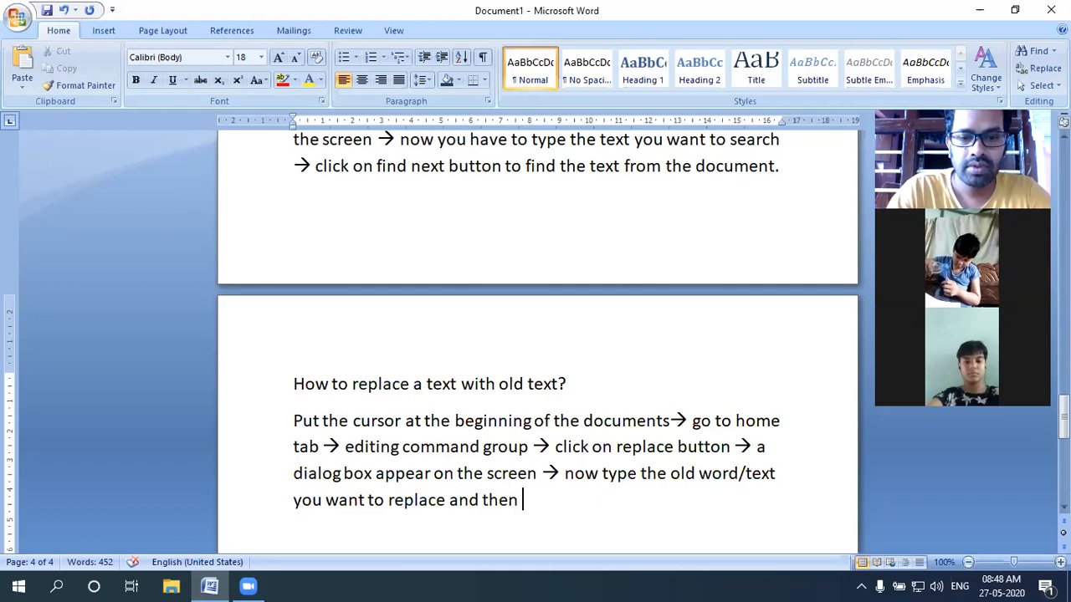
{"action": "type", "text": "type the new "}
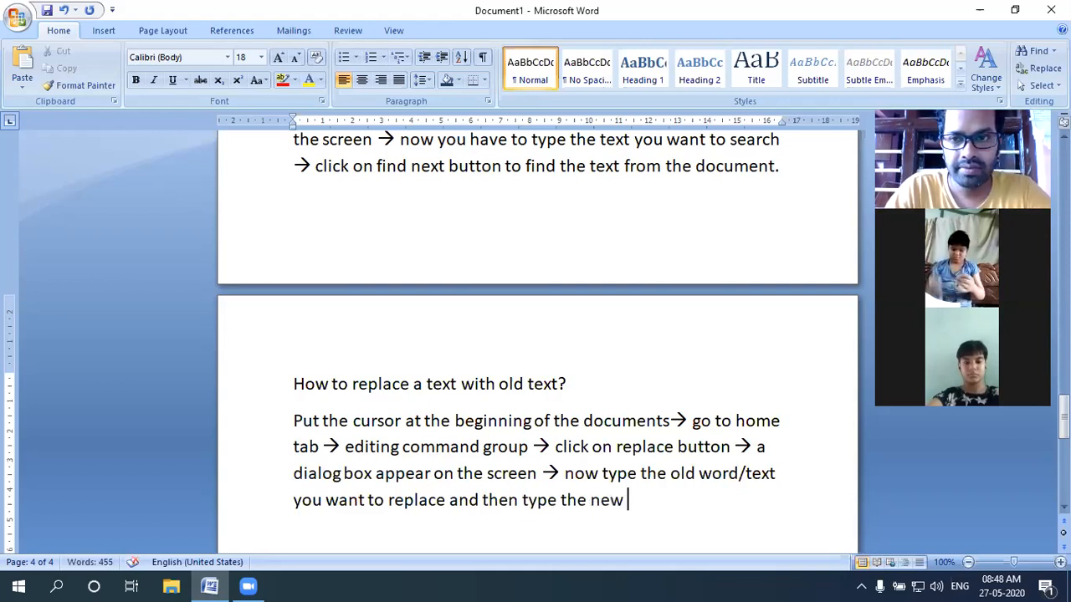
{"action": "type", "text": "word"}
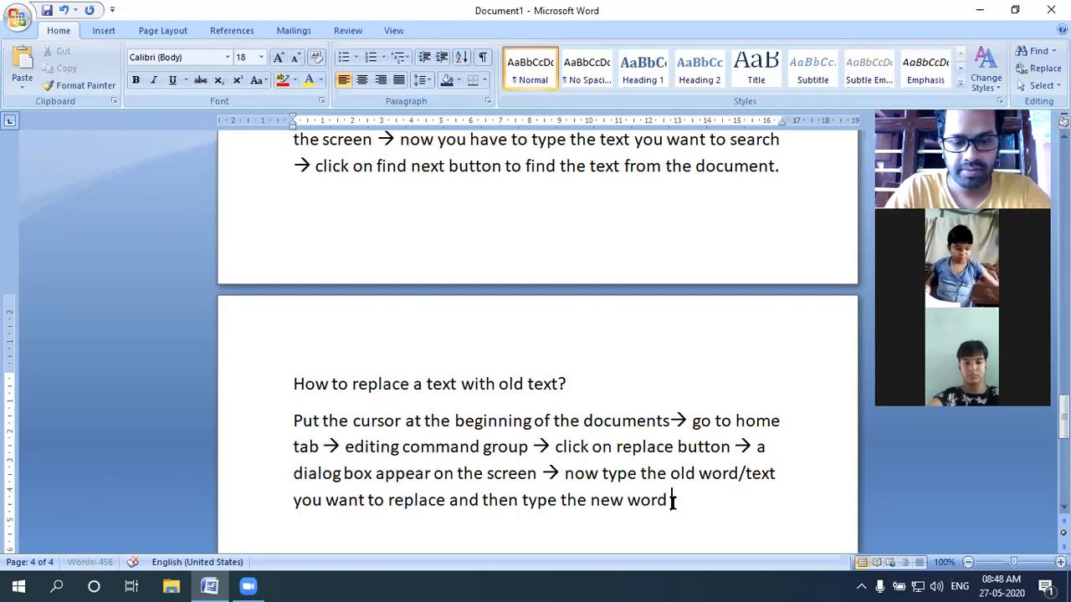
{"action": "type", "text": "fr"}
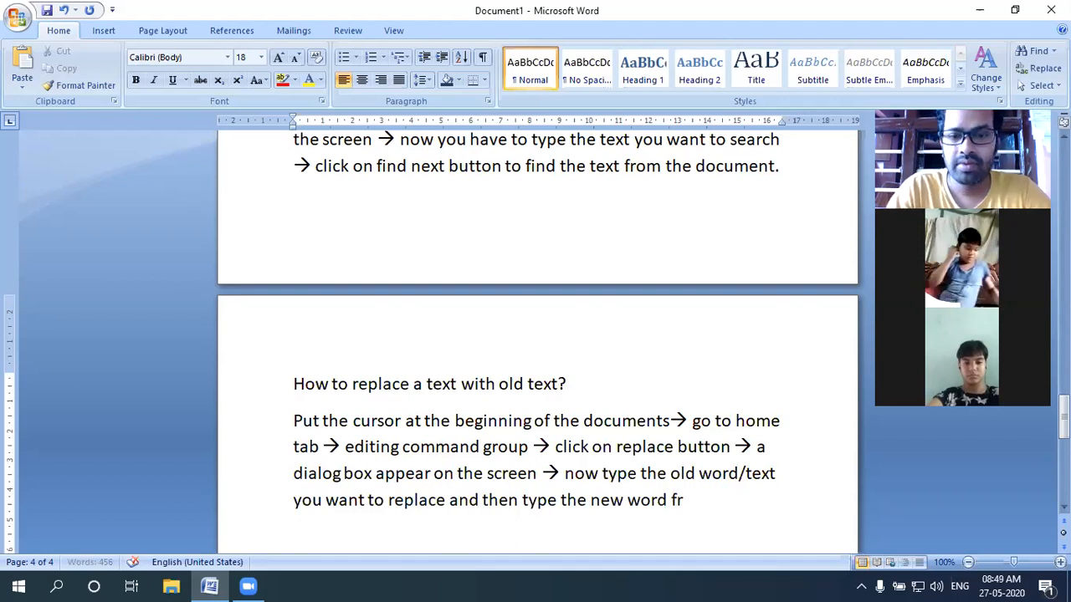
{"action": "type", "text": "om the"}
{"action": "key", "text": "BackSpace"}
{"action": "key", "text": "BackSpace"}
{"action": "key", "text": "BackSpace"}
{"action": "key", "text": "BackSpace"}
{"action": "key", "text": "BackSpace"}
{"action": "key", "text": "BackSpace"}
{"action": "key", "text": "BackSpace"}
{"action": "key", "text": "BackSpace"}
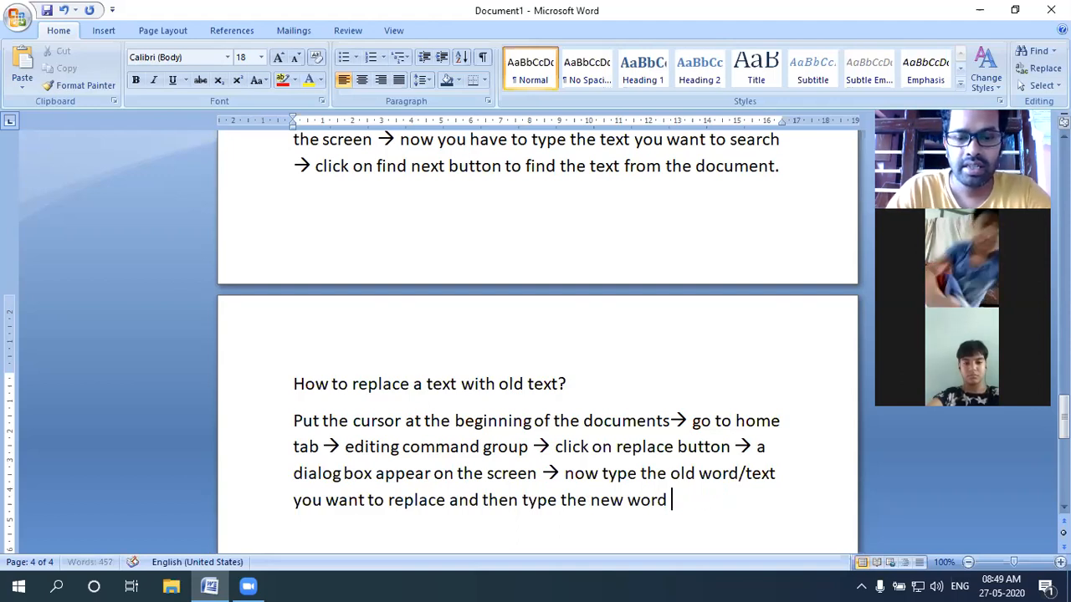
- Finish the replace steps with "and click on the replace button."
{"action": "type", "text": "and c"}
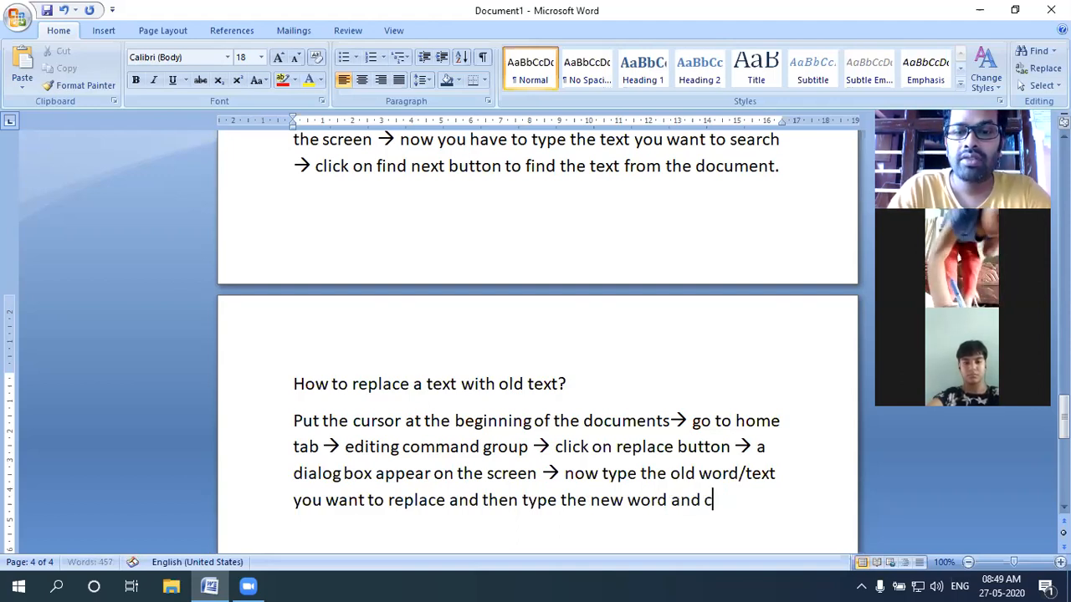
{"action": "type", "text": "lick on the "}
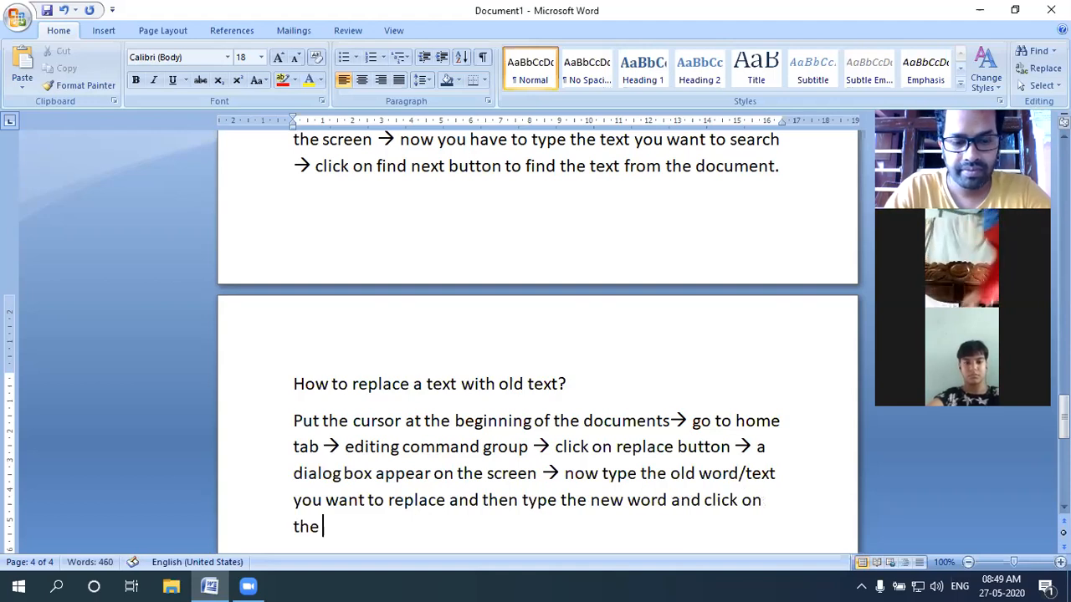
{"action": "type", "text": "re"}
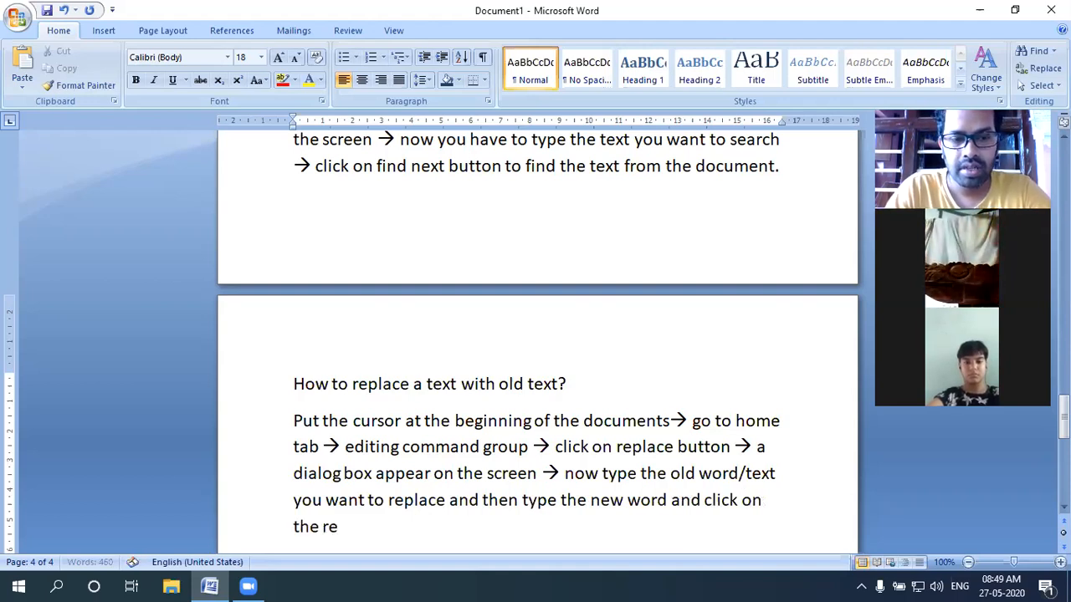
{"action": "type", "text": "place"}
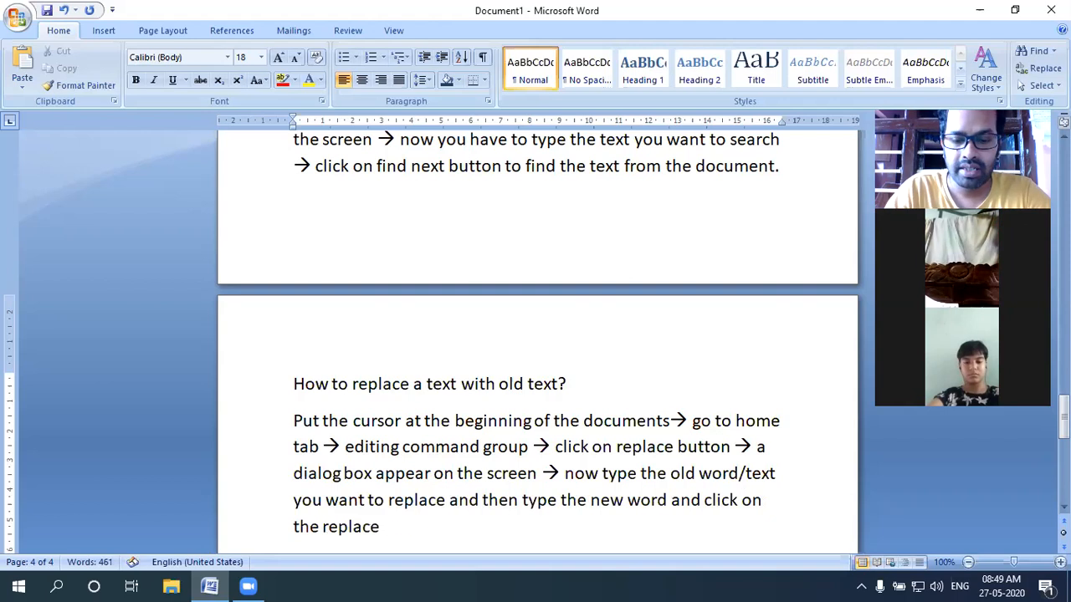
{"action": "type", "text": " butto"}
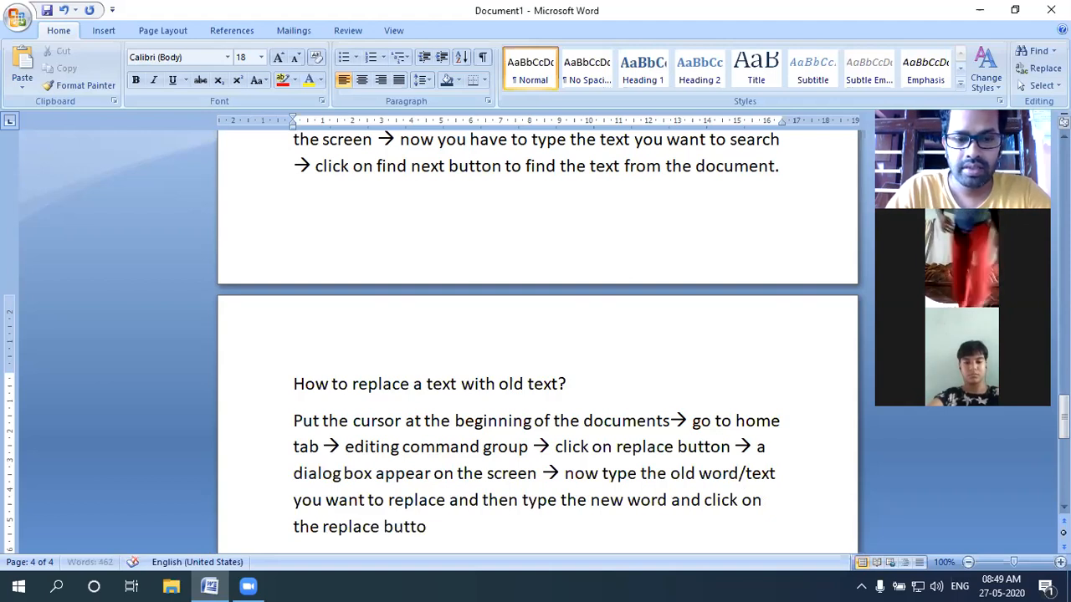
{"action": "type", "text": "n."}
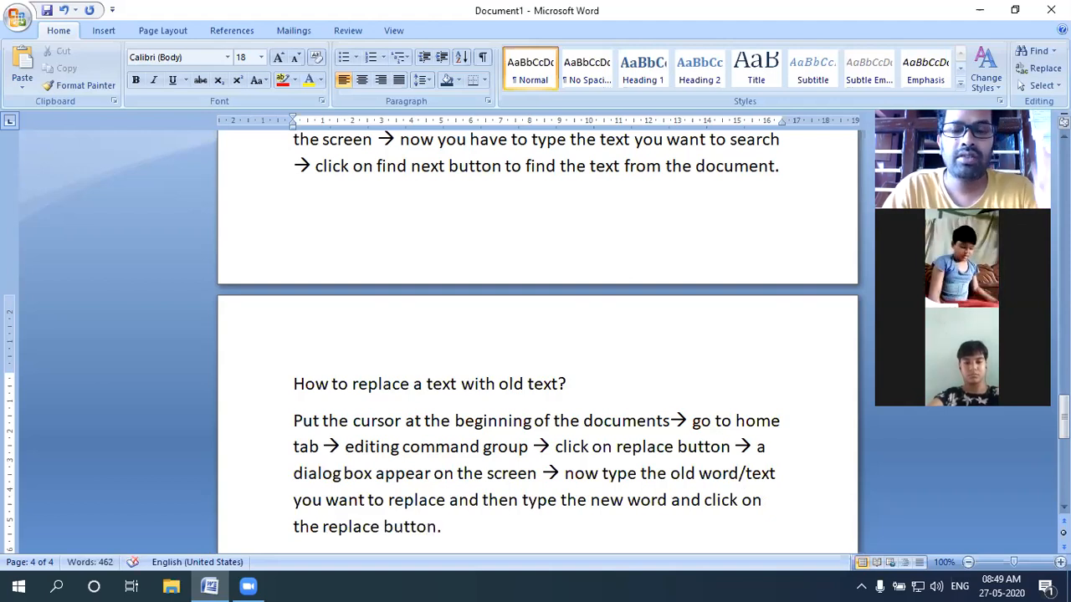
- Leave a blank line below the replace steps, write the heading "Shape-" and start a new line under it
{"action": "key", "text": "Return"}
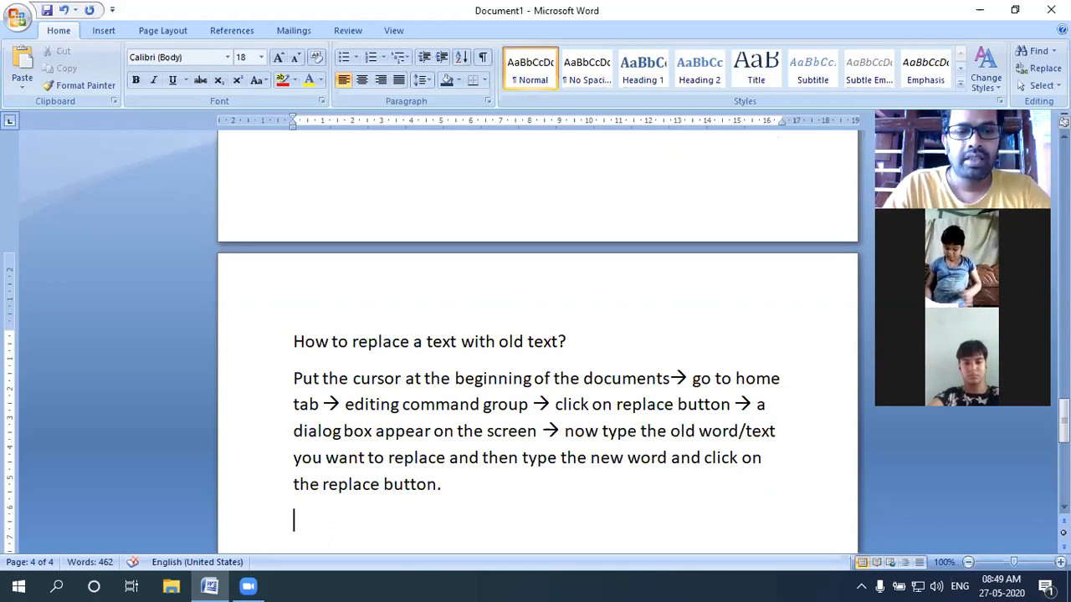
{"action": "scroll", "coordinate": [537, 377], "scroll_direction": "down", "scroll_amount": 1}
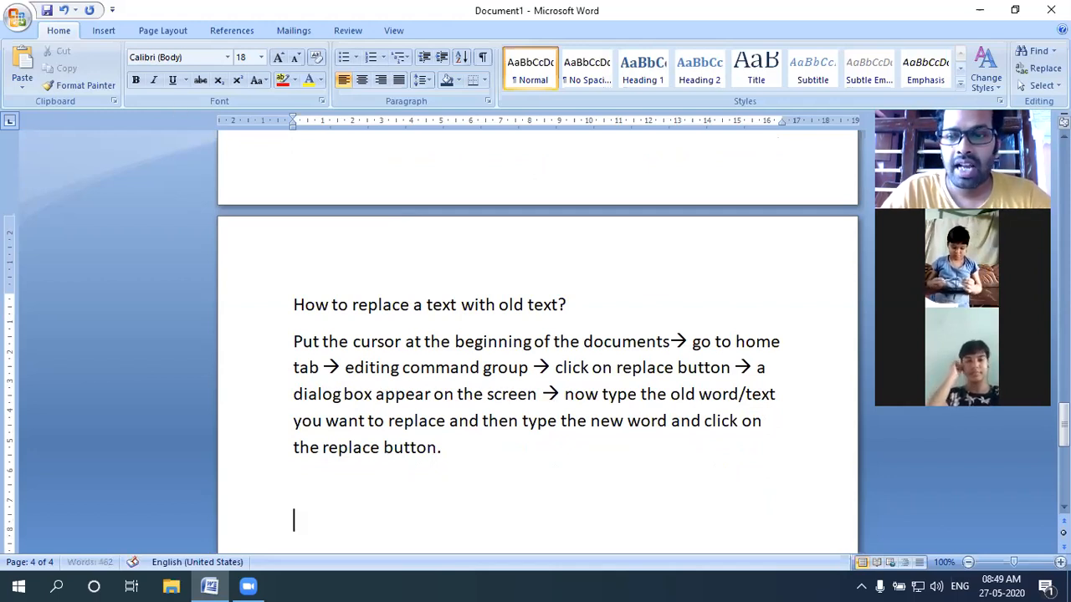
{"action": "left_click_drag", "start_coordinate": [1064, 424], "coordinate": [1065, 437]}
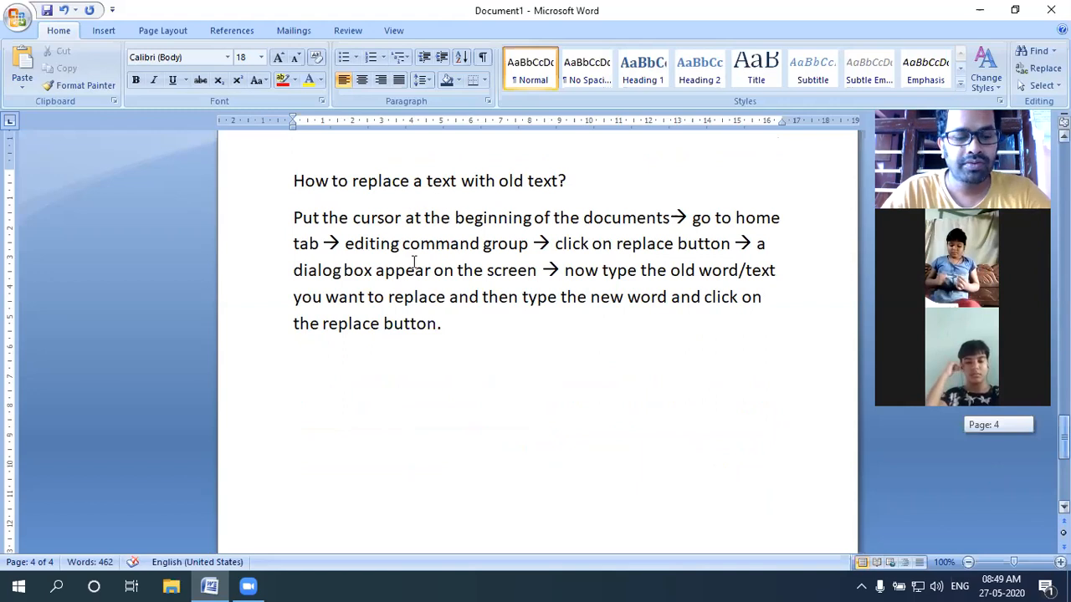
{"action": "scroll", "coordinate": [413, 262], "scroll_direction": "down", "scroll_amount": 1}
{"action": "type", "text": "Sha"}
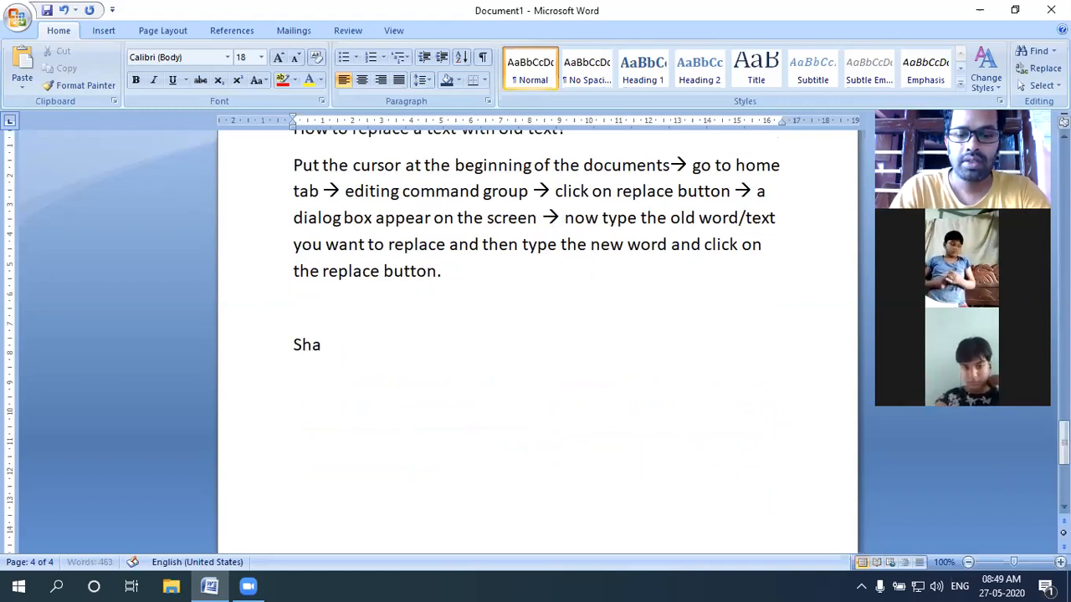
{"action": "type", "text": "pe-"}
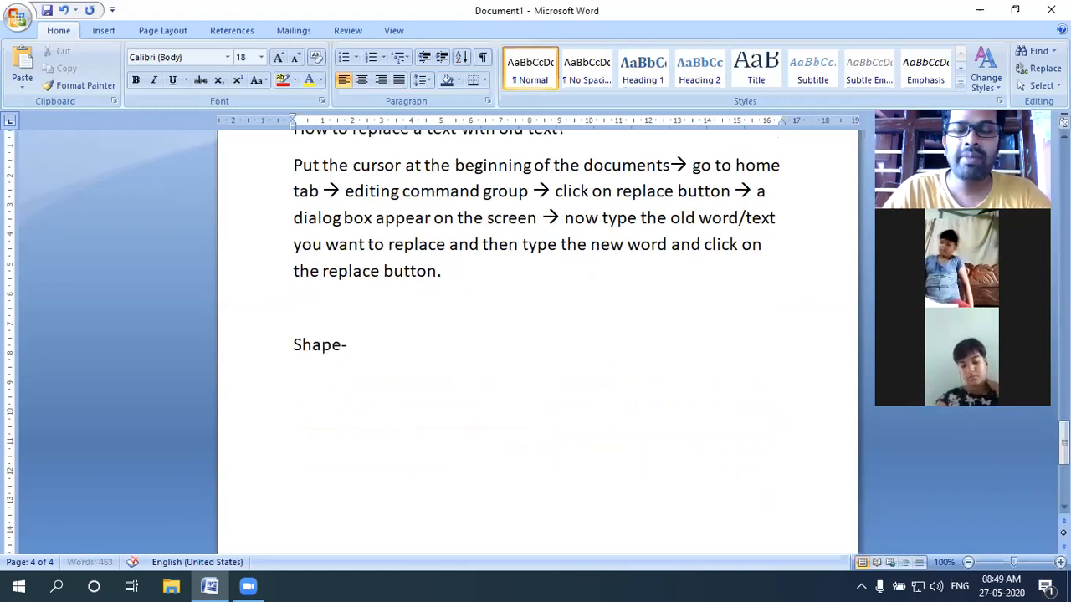
{"action": "key", "text": "Return"}
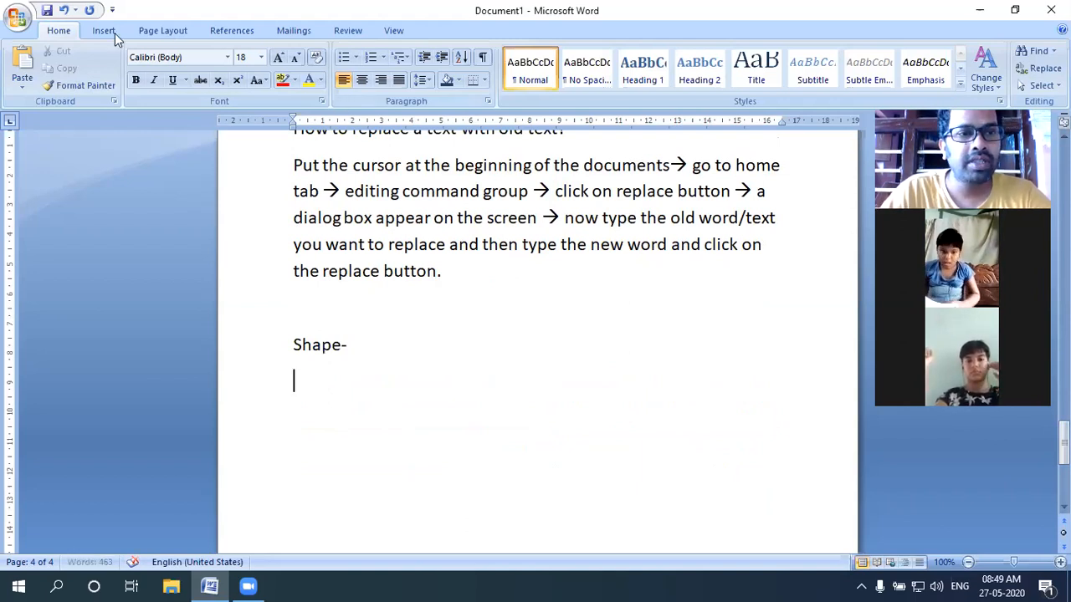
- Draw a diamond from the basic shapes below the "Shape-" heading, about 4.7 cm high and 6.6 cm wide
{"action": "left_click", "coordinate": [112, 30]}
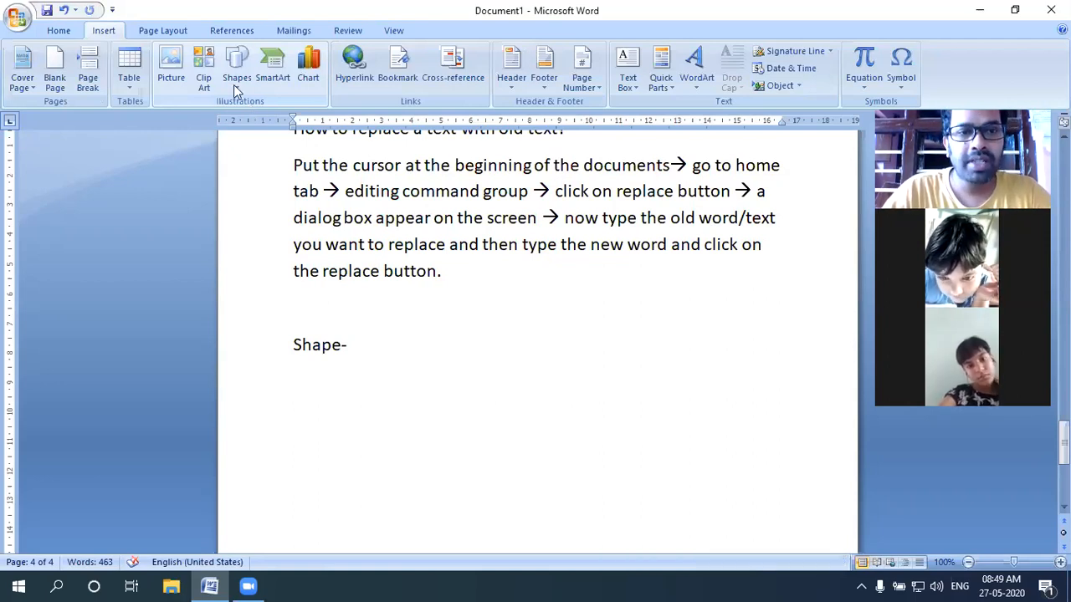
{"action": "left_click", "coordinate": [235, 83]}
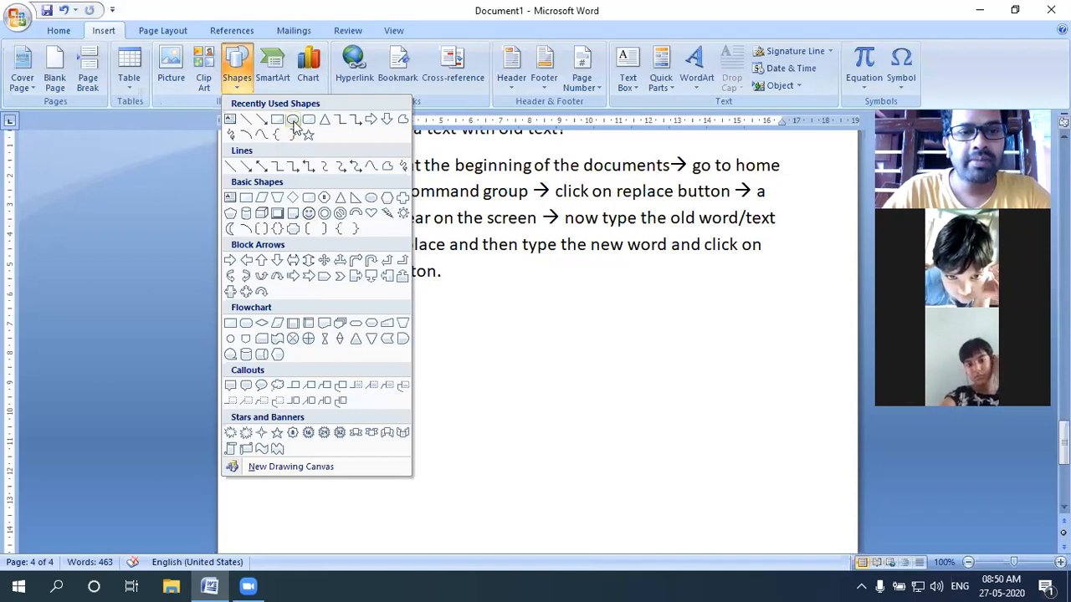
{"action": "left_click", "coordinate": [294, 205]}
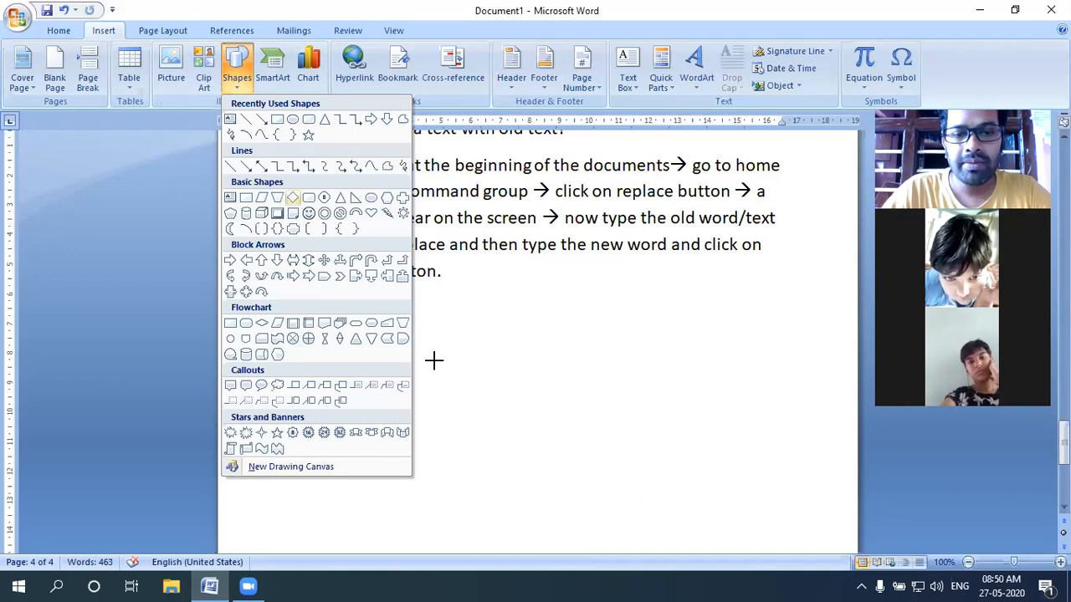
{"action": "left_click_drag", "start_coordinate": [435, 361], "coordinate": [630, 500]}
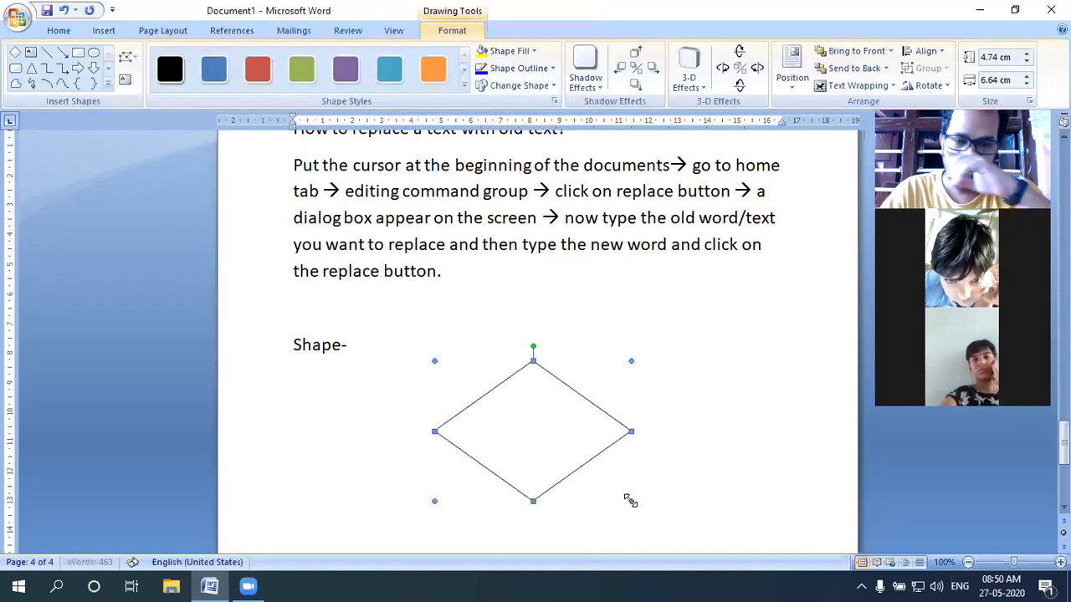
- Add text inside the diamond, with "Computer" on the first line and "Application" on the second
{"action": "right_click", "coordinate": [554, 411]}
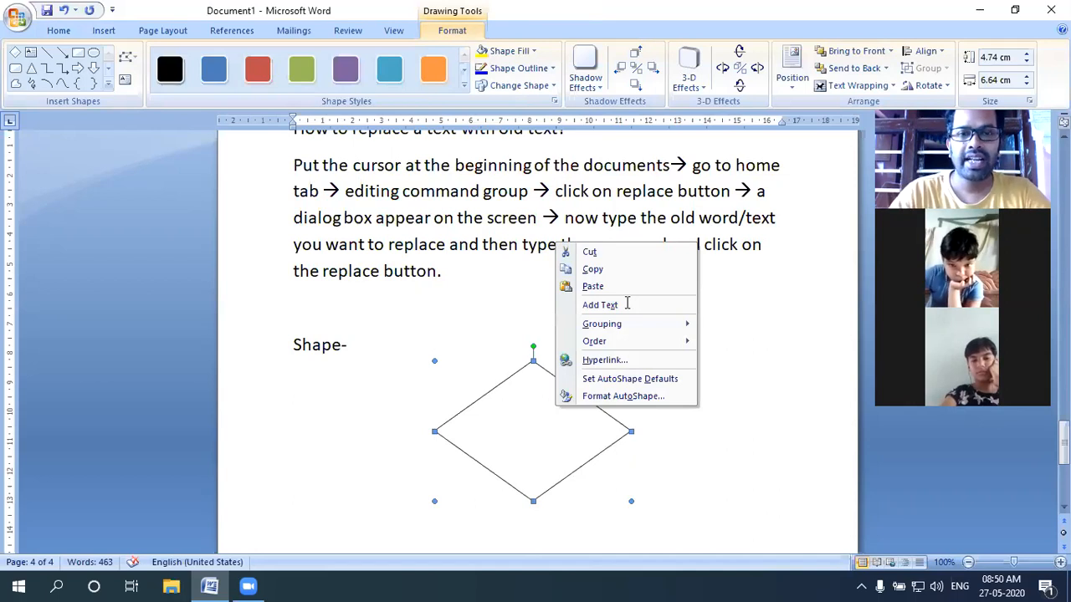
{"action": "left_click", "coordinate": [627, 305]}
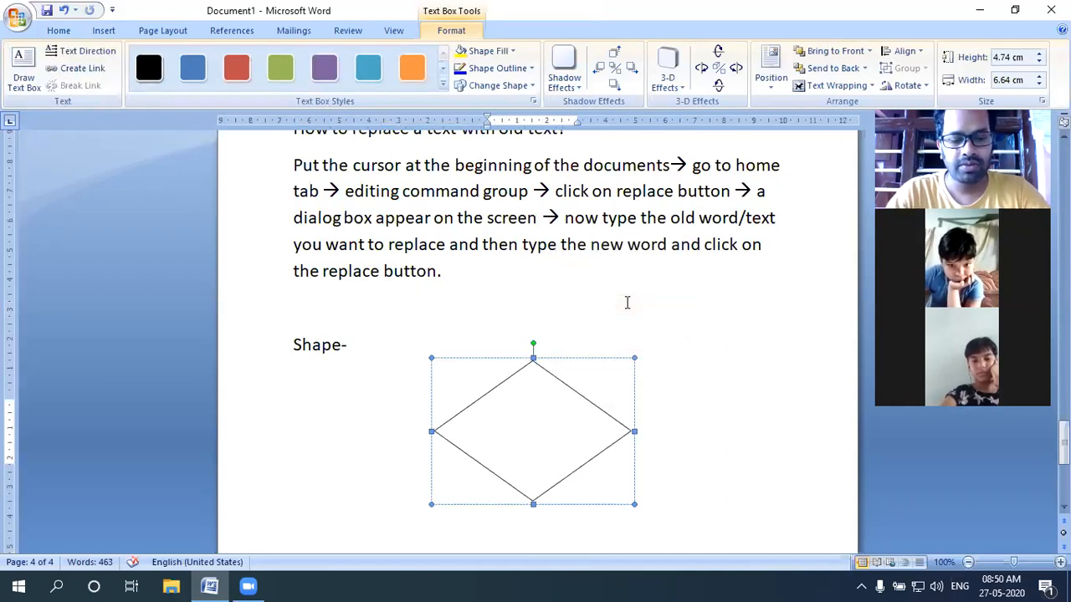
{"action": "type", "text": "computer"}
{"action": "key", "text": "Return"}
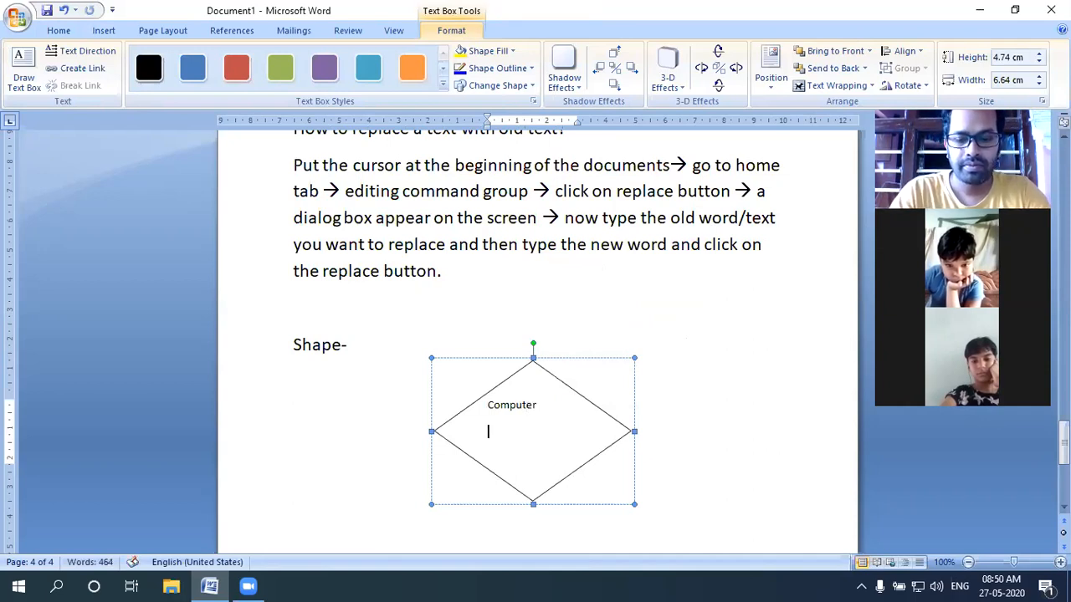
{"action": "type", "text": "Applicat"}
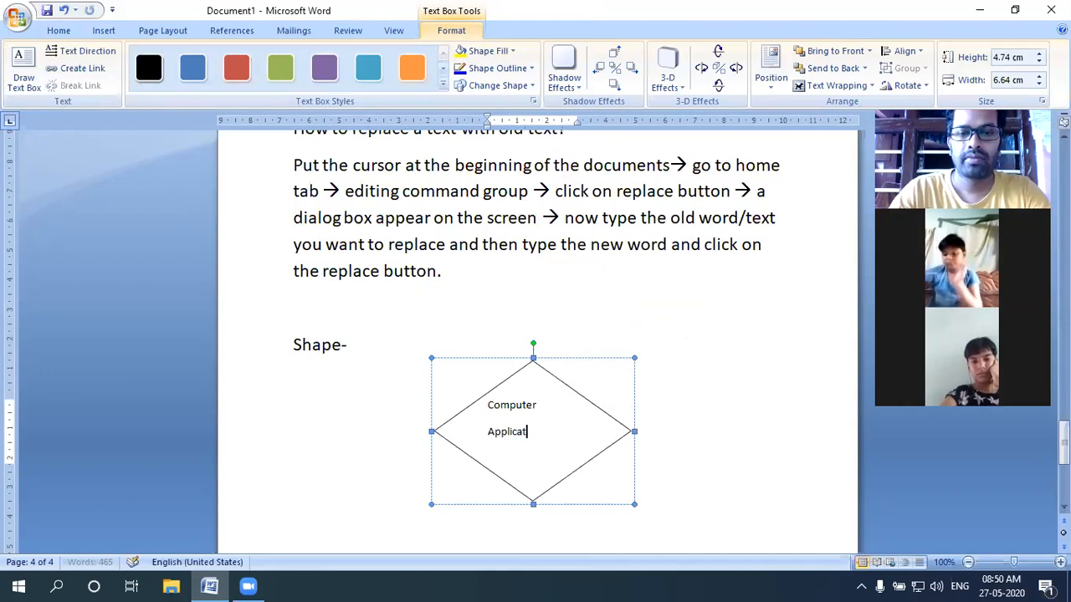
{"action": "type", "text": "ion"}
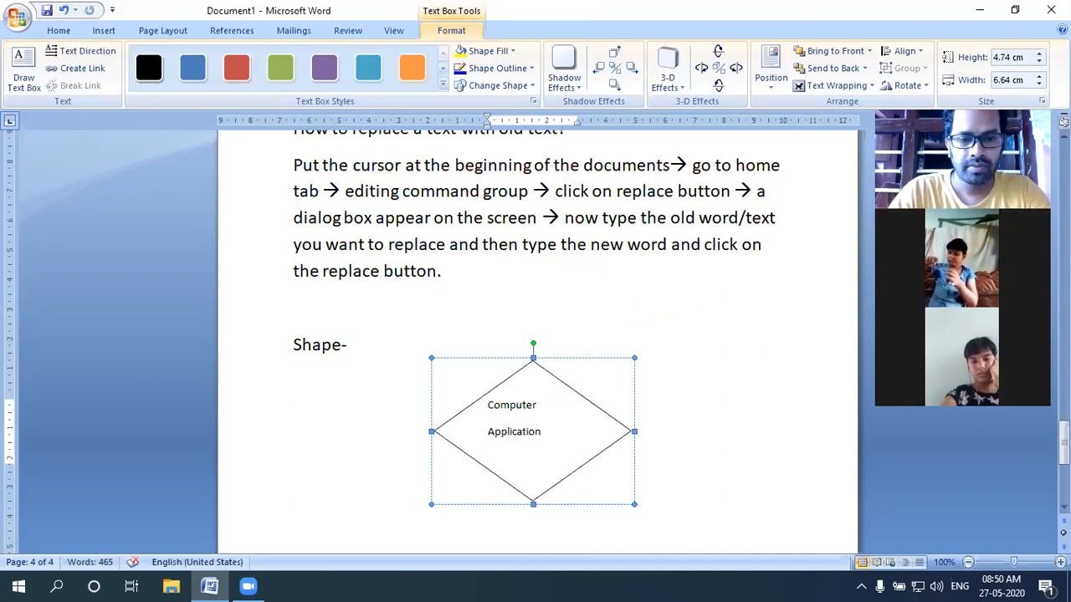
- Add a third line reading "Shape in MS-Word" inside the diamond and finish editing the shape's text
{"action": "key", "text": "Return"}
{"action": "type", "text": "Shap"}
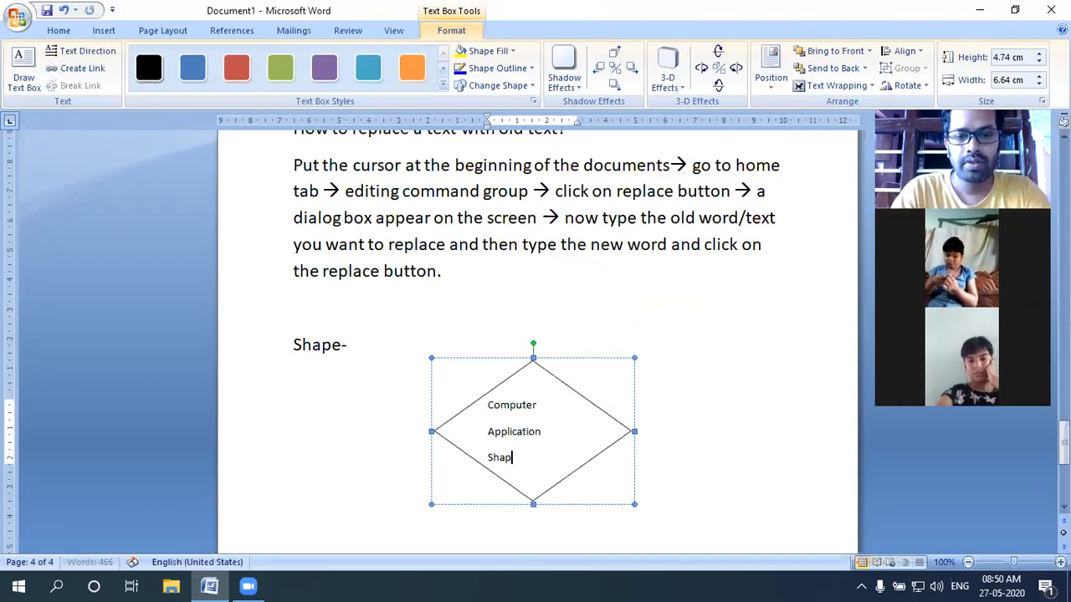
{"action": "type", "text": "e in MS"}
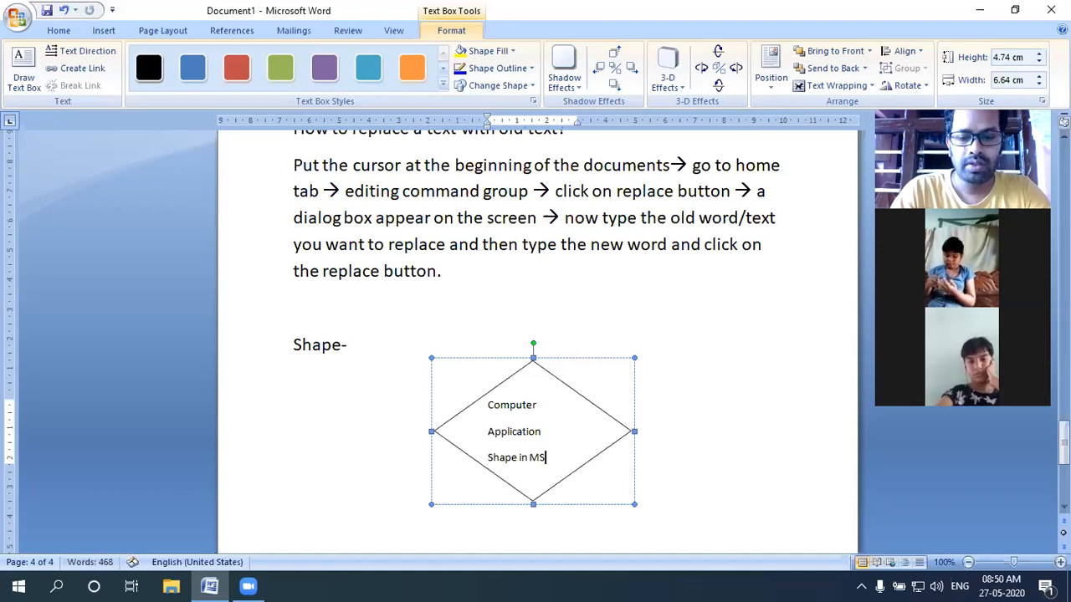
{"action": "type", "text": "-WOrd"}
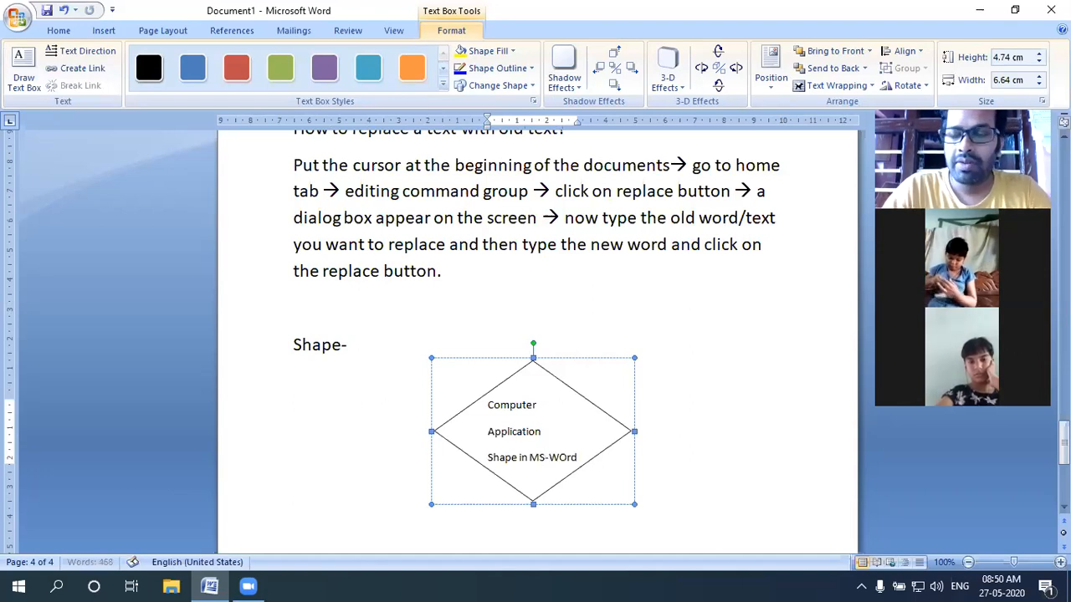
{"action": "key", "text": "BackSpace"}
{"action": "key", "text": "BackSpace"}
{"action": "key", "text": "BackSpace"}
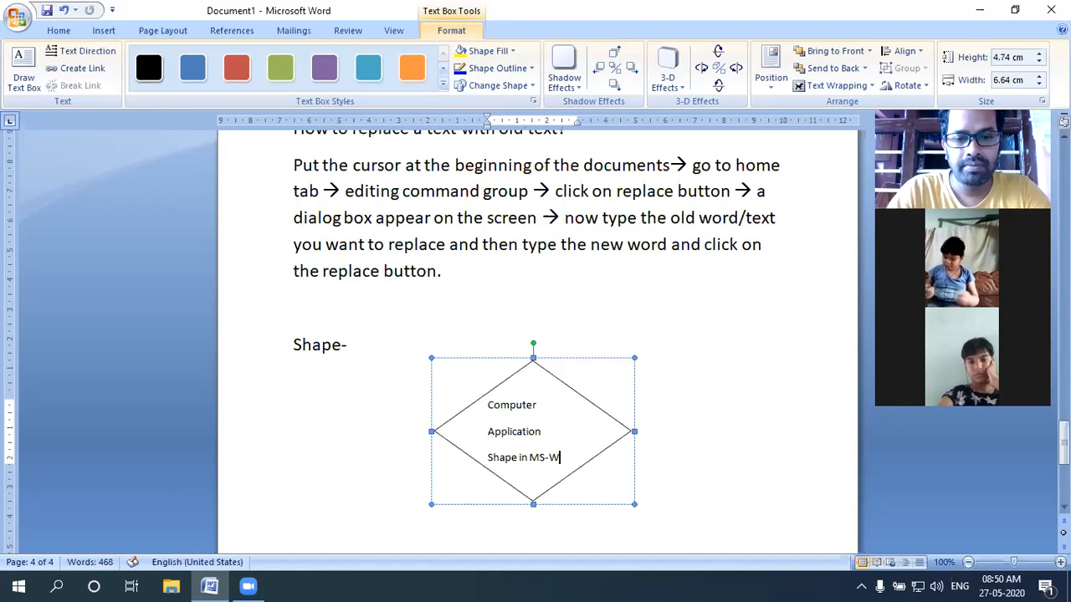
{"action": "type", "text": "ord"}
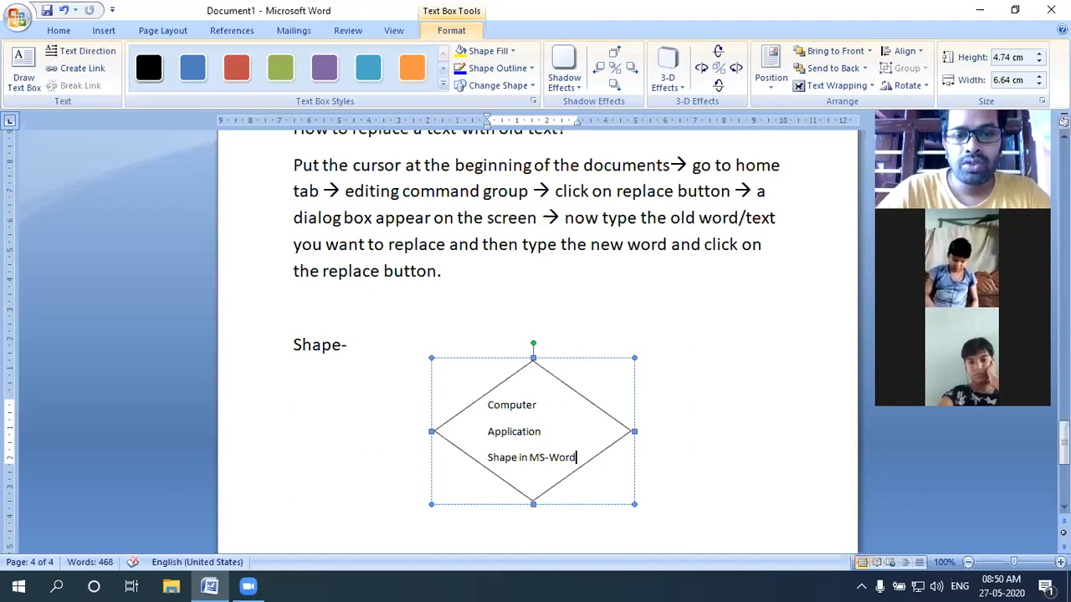
{"action": "left_click", "coordinate": [540, 383]}
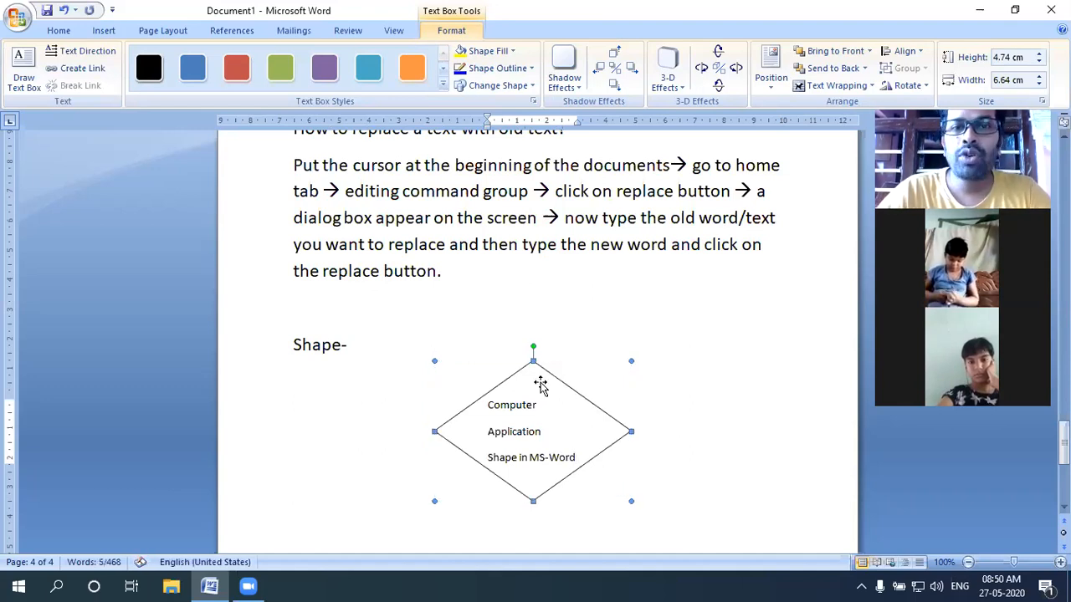
{"action": "left_click", "coordinate": [590, 347]}
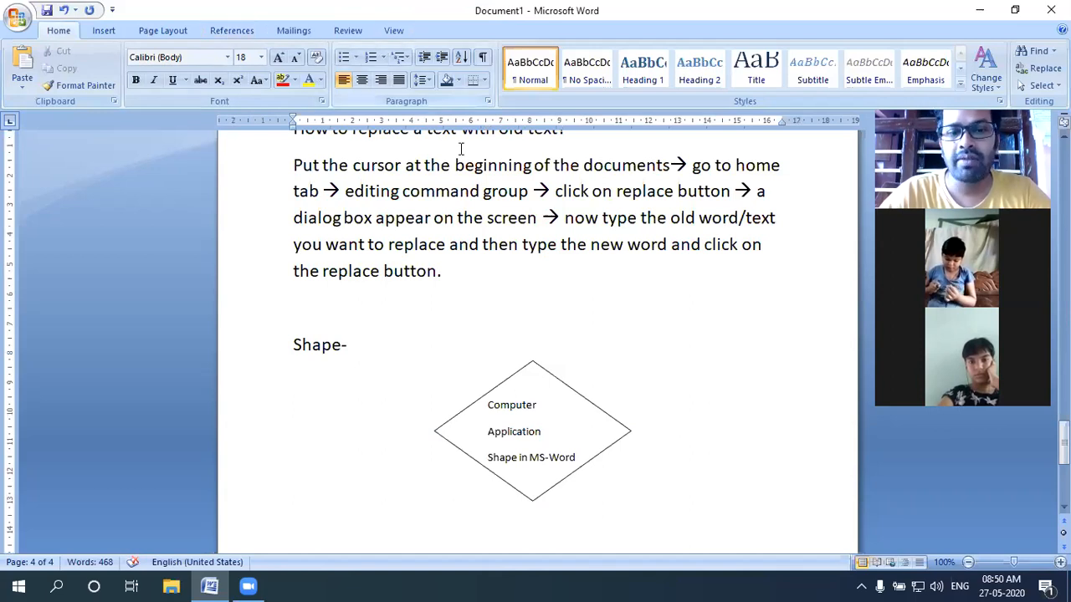
- Apply the glossy red gradient style from the text box styles to the diamond
{"action": "left_click", "coordinate": [558, 397]}
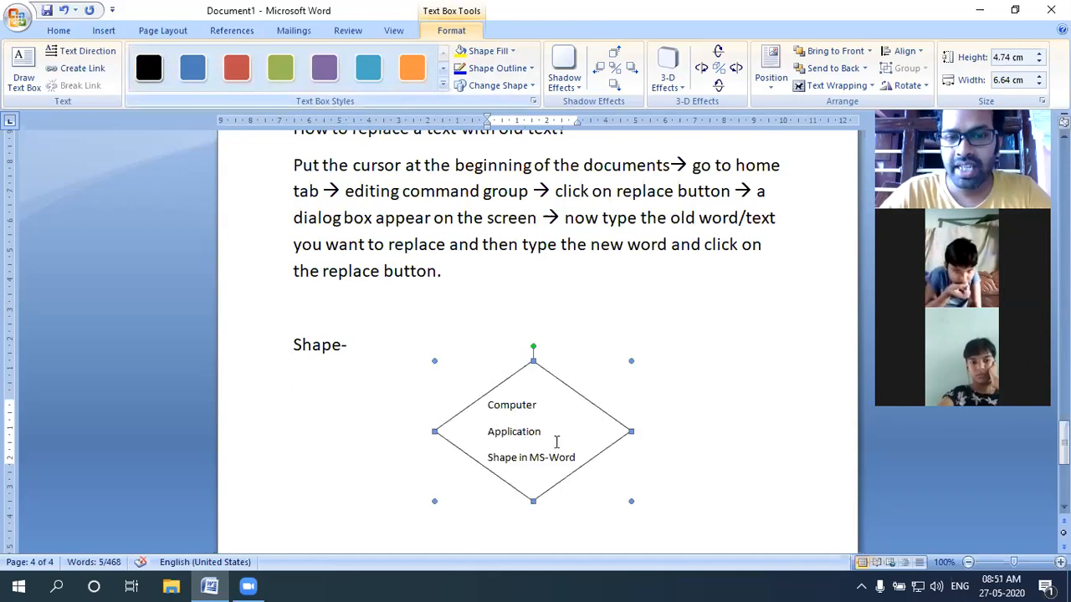
{"action": "left_click", "coordinate": [443, 86]}
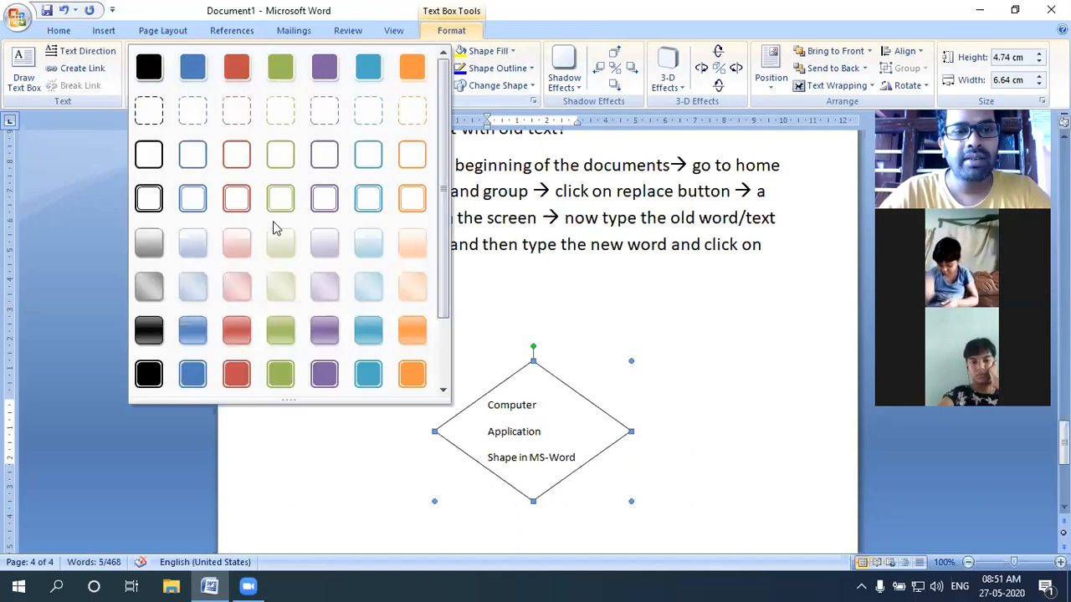
{"action": "left_click", "coordinate": [236, 337]}
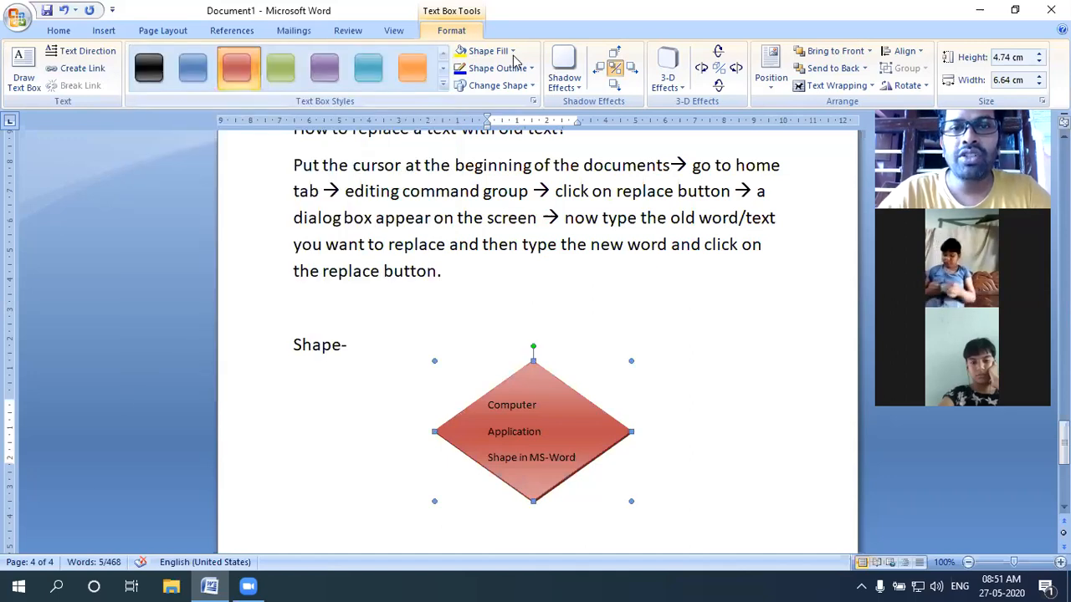
- Change the diamond's fill to a light blue theme color and give it a shadow cast toward the upper left
{"action": "left_click", "coordinate": [490, 51]}
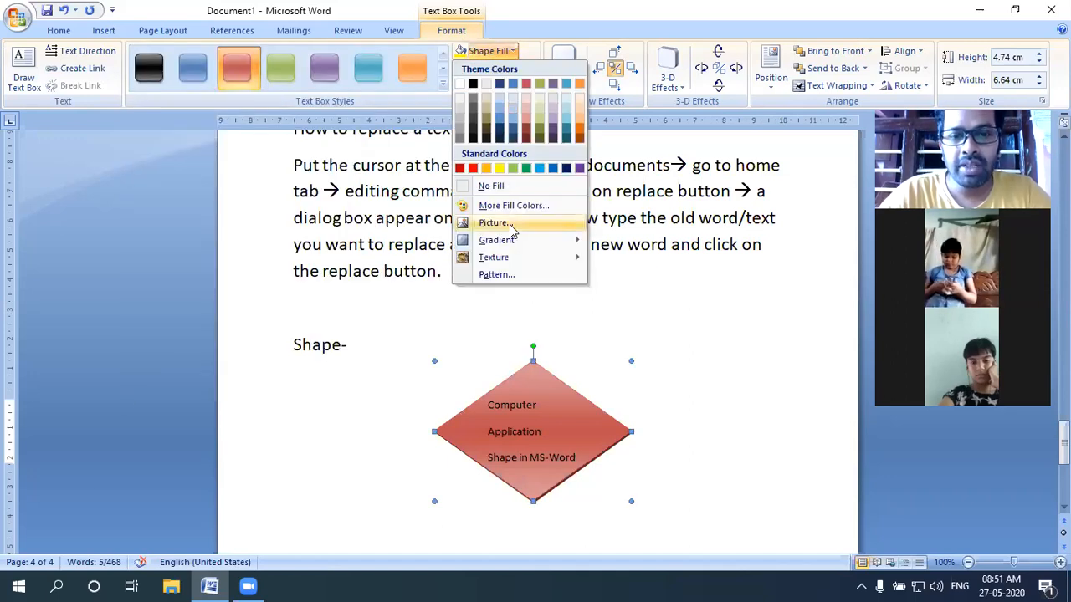
{"action": "mouse_move", "coordinate": [520, 244]}
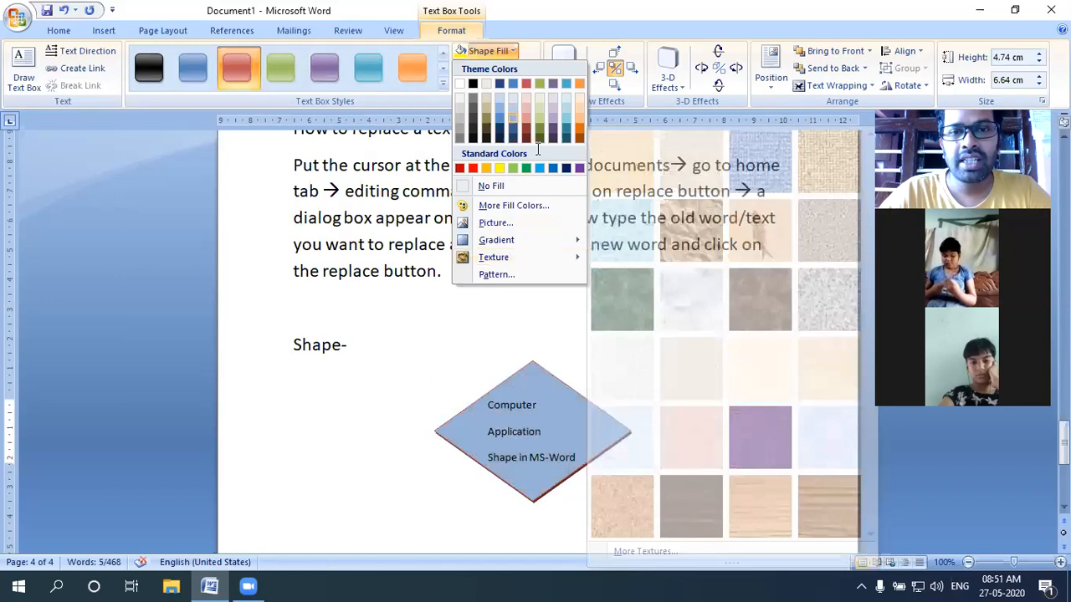
{"action": "left_click", "coordinate": [512, 116]}
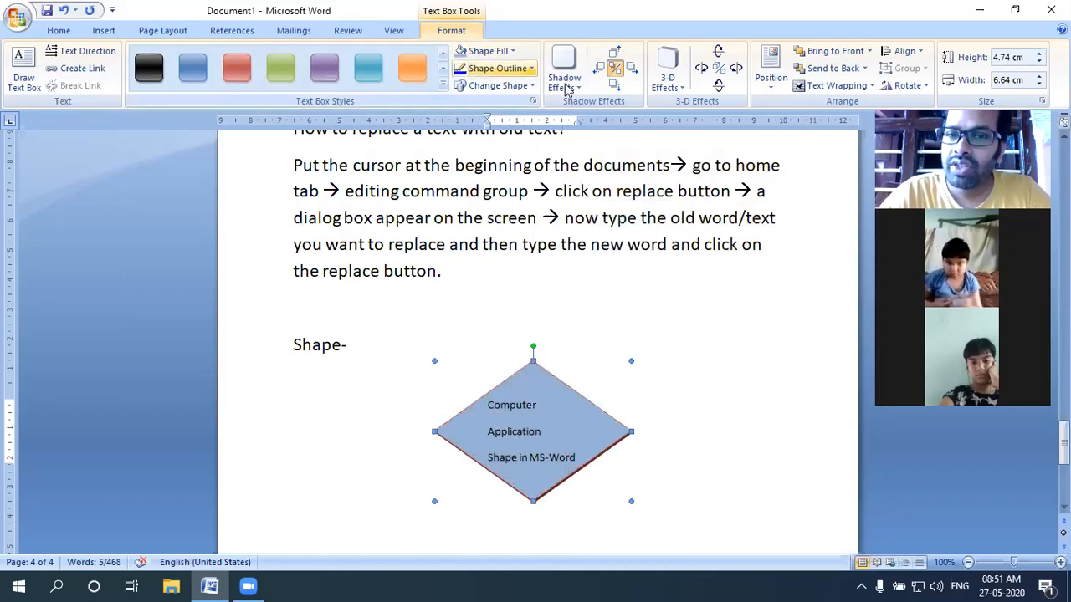
{"action": "left_click", "coordinate": [566, 84]}
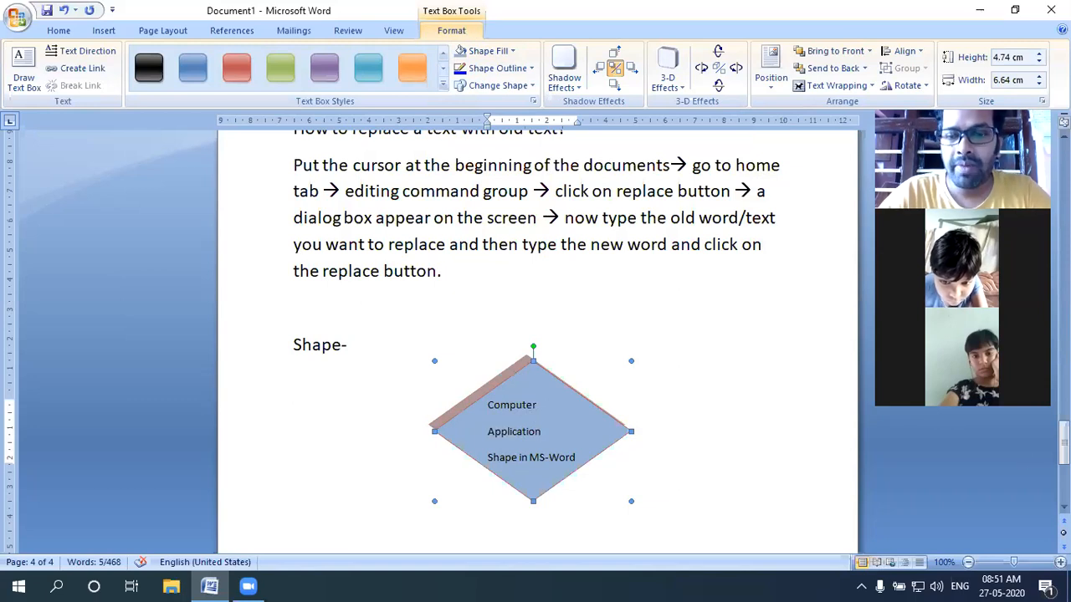
- Write the heading "How to insert shape?" below the diamond and start a new line under it
{"action": "scroll", "coordinate": [708, 488], "scroll_direction": "down", "scroll_amount": 2}
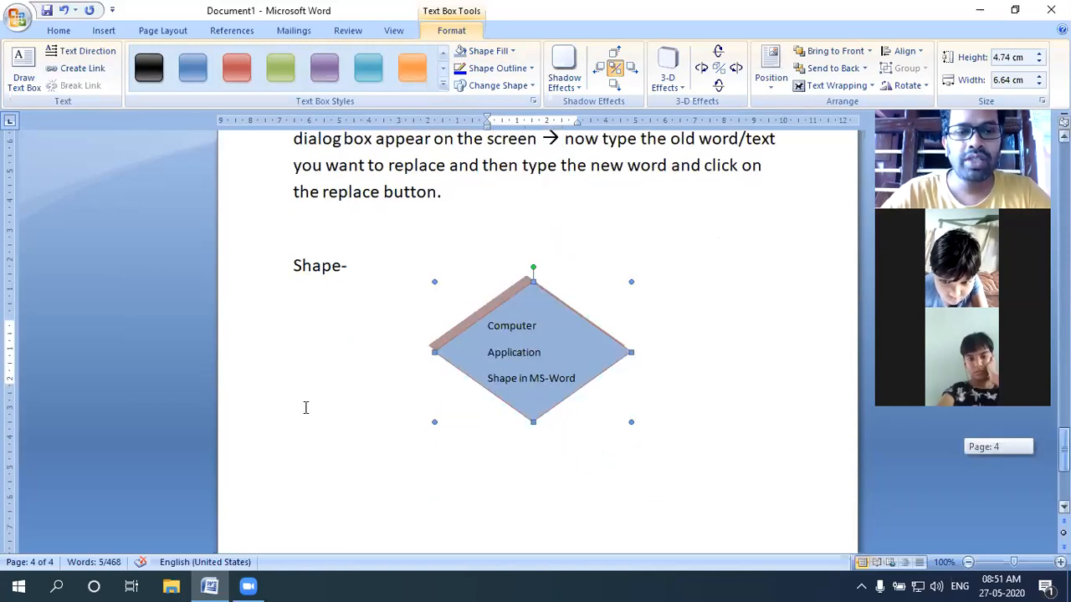
{"action": "scroll", "coordinate": [306, 407], "scroll_direction": "down", "scroll_amount": 2}
{"action": "left_click", "coordinate": [306, 407]}
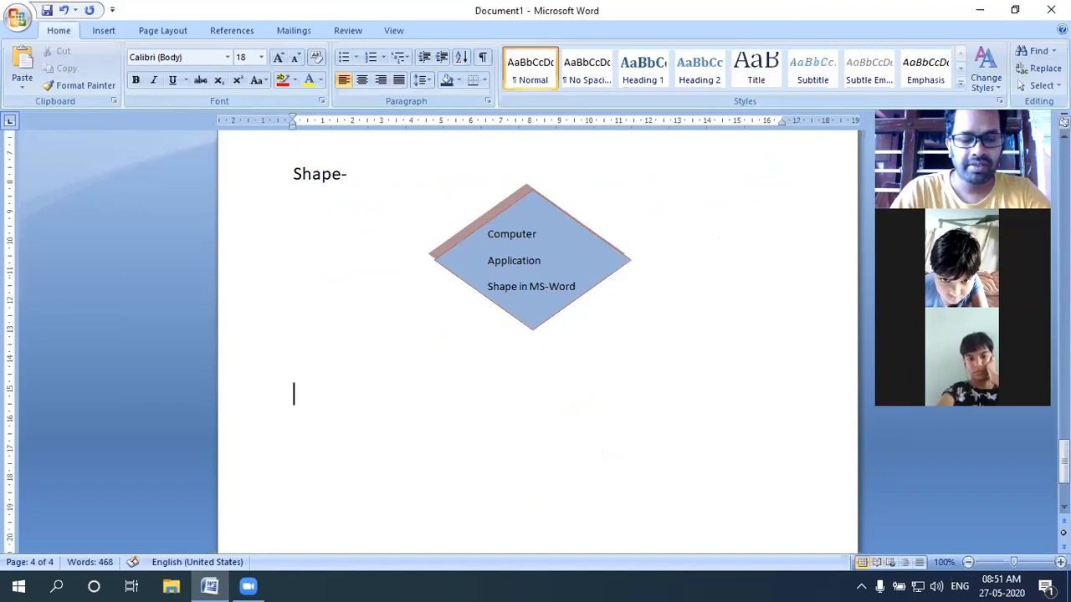
{"action": "type", "text": "How to inser"}
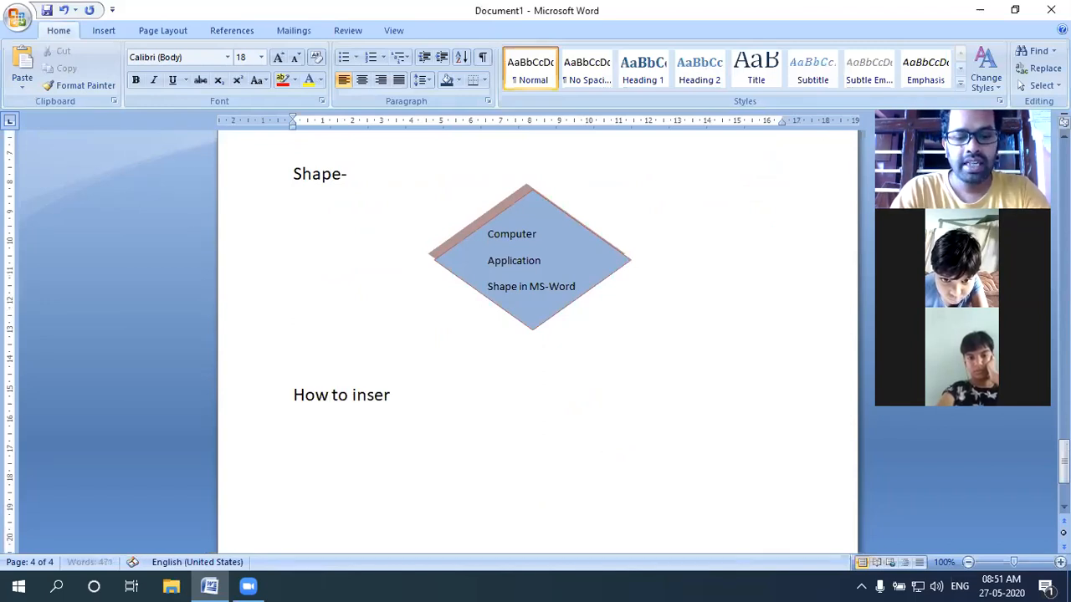
{"action": "type", "text": "t shape-"}
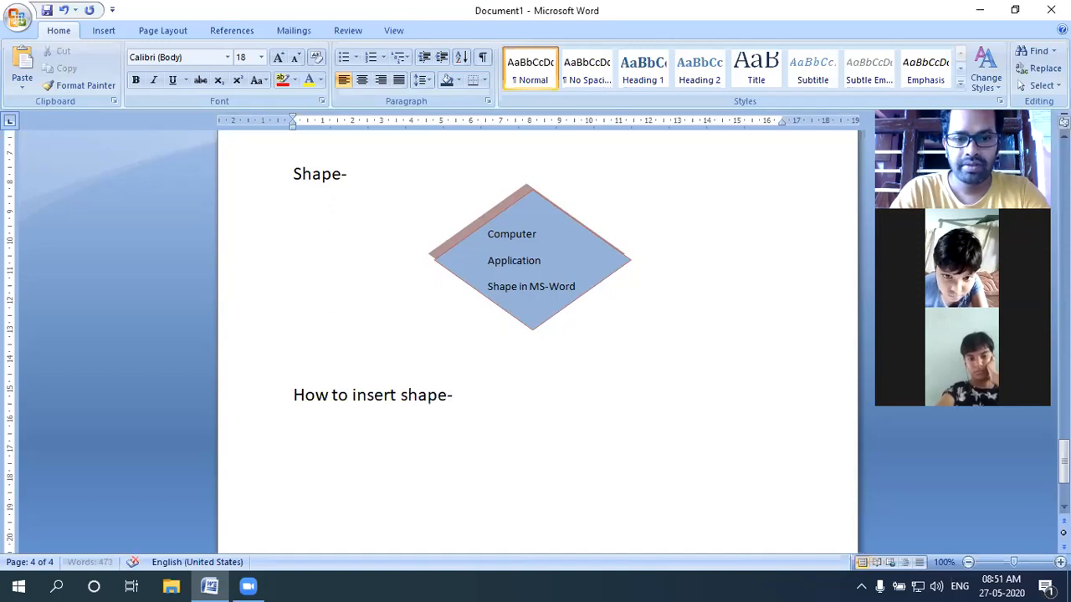
{"action": "key", "text": "BackSpace"}
{"action": "type", "text": "?"}
{"action": "key", "text": "Return"}
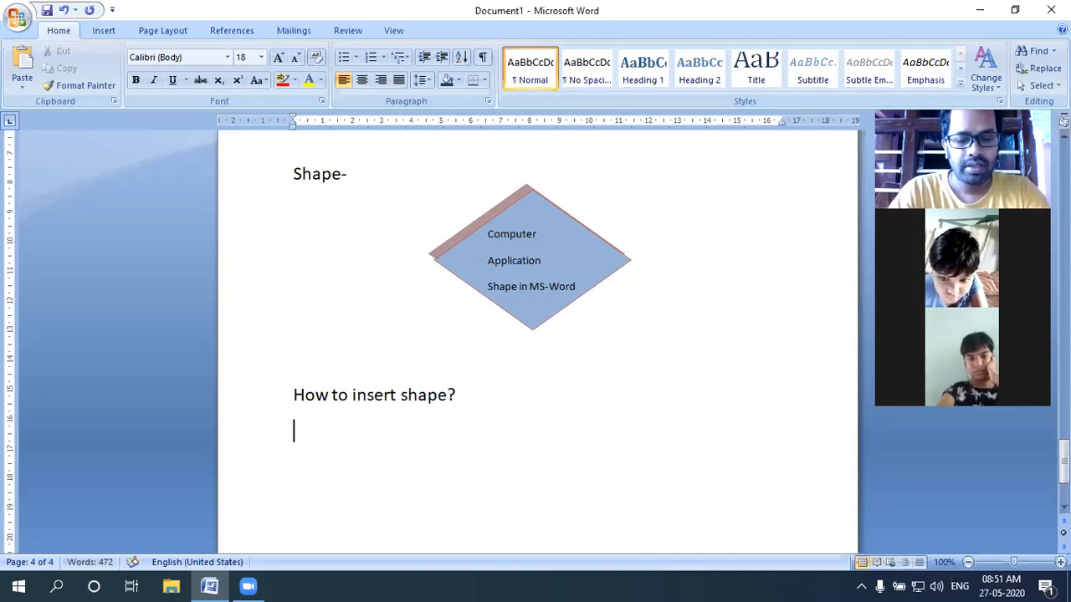
{"action": "type", "text": "sle"}
{"action": "key", "text": "BackSpace"}
{"action": "key", "text": "BackSpace"}
{"action": "key", "text": "BackSpace"}
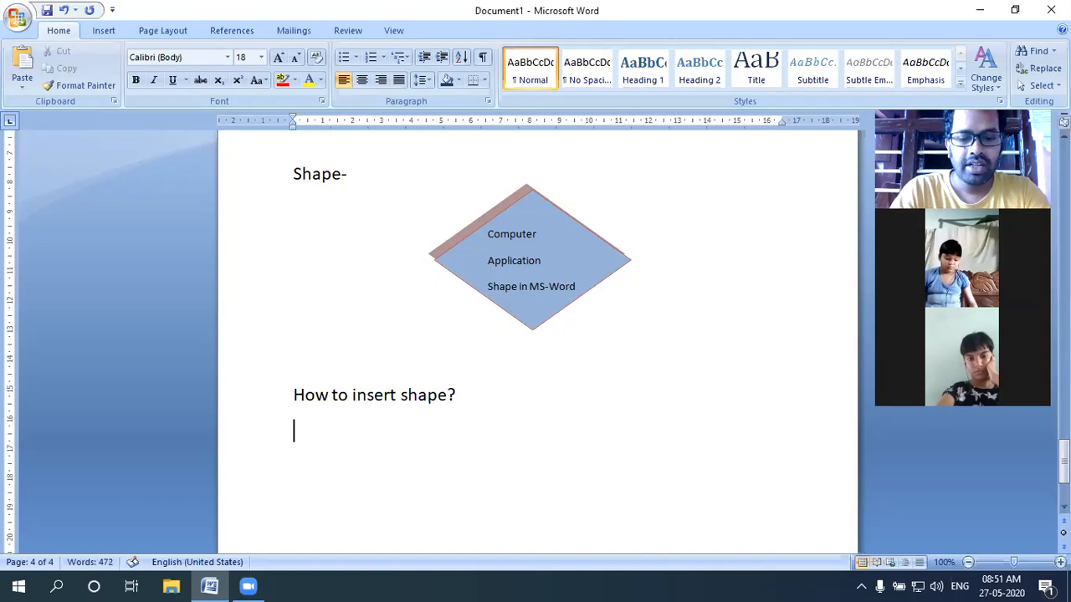
- Begin the instructions under "How to insert shape?" with "Insert ta"
{"action": "type", "text": "insert ta"}
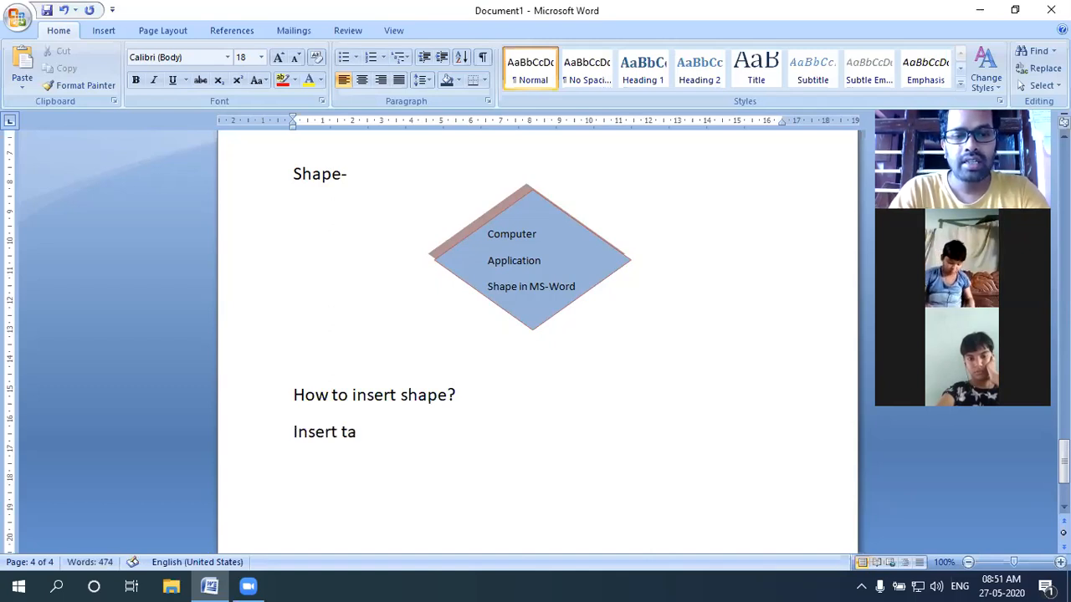